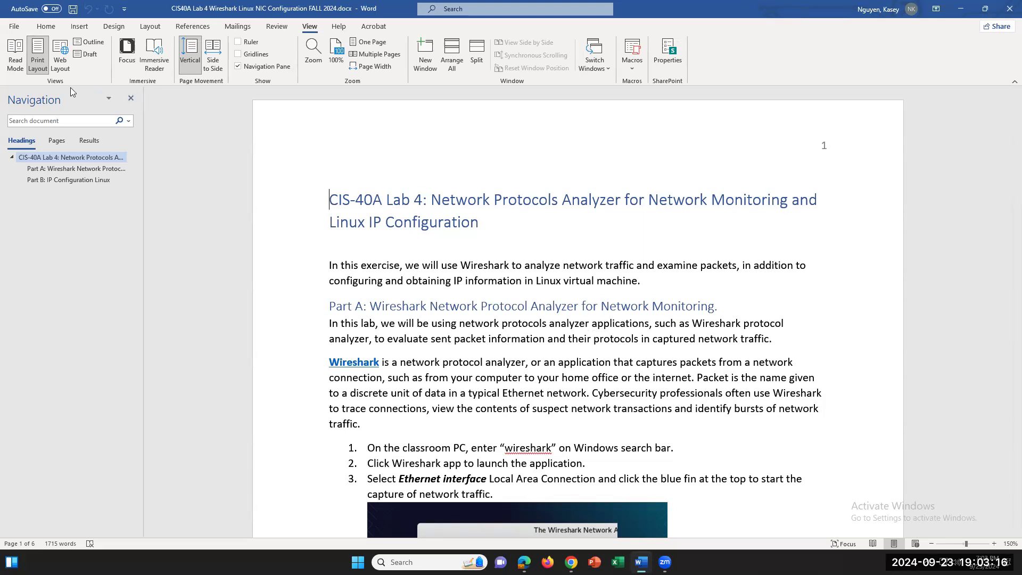
Close the Navigation pane and read the lab introduction and the Part A instructions for capturing traffic with Wireshark
{"action": "left_click", "coordinate": [130, 98]}
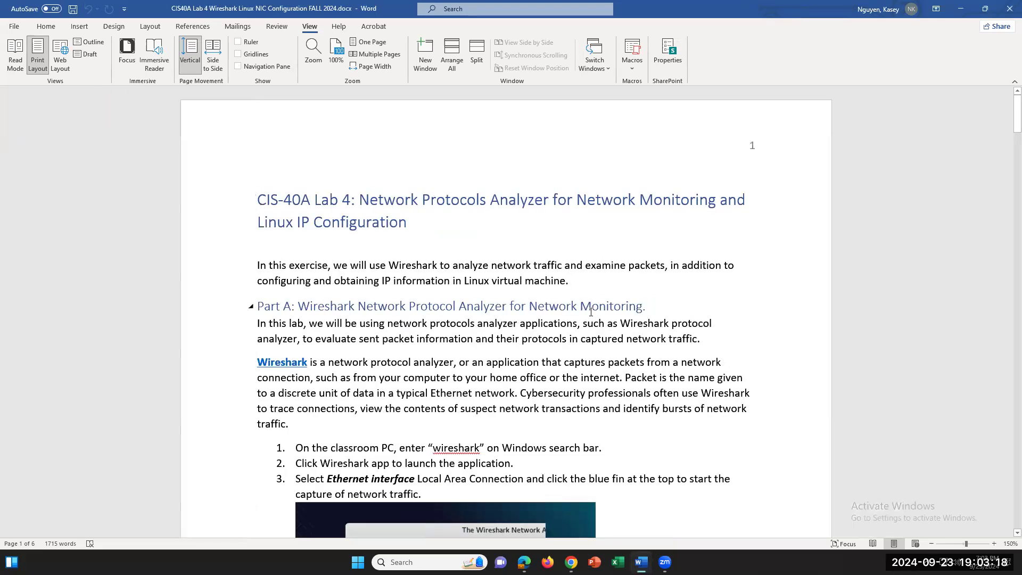
{"action": "scroll", "coordinate": [500, 349], "scroll_direction": "down", "scroll_amount": 1}
{"action": "scroll", "coordinate": [500, 348], "scroll_direction": "down", "scroll_amount": 1}
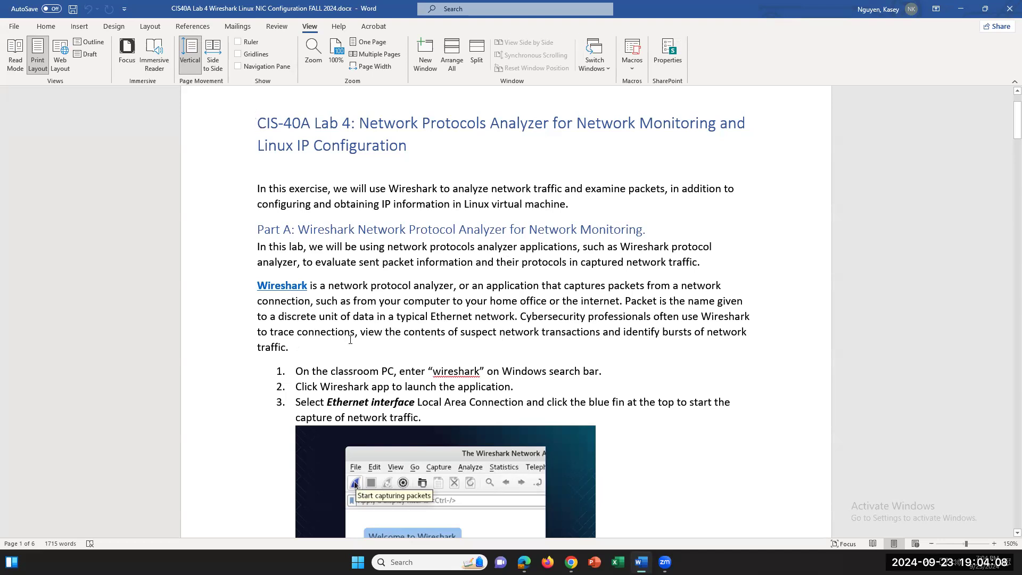
{"action": "scroll", "coordinate": [351, 339], "scroll_direction": "down", "scroll_amount": 1}
{"action": "scroll", "coordinate": [350, 339], "scroll_direction": "up", "scroll_amount": 2}
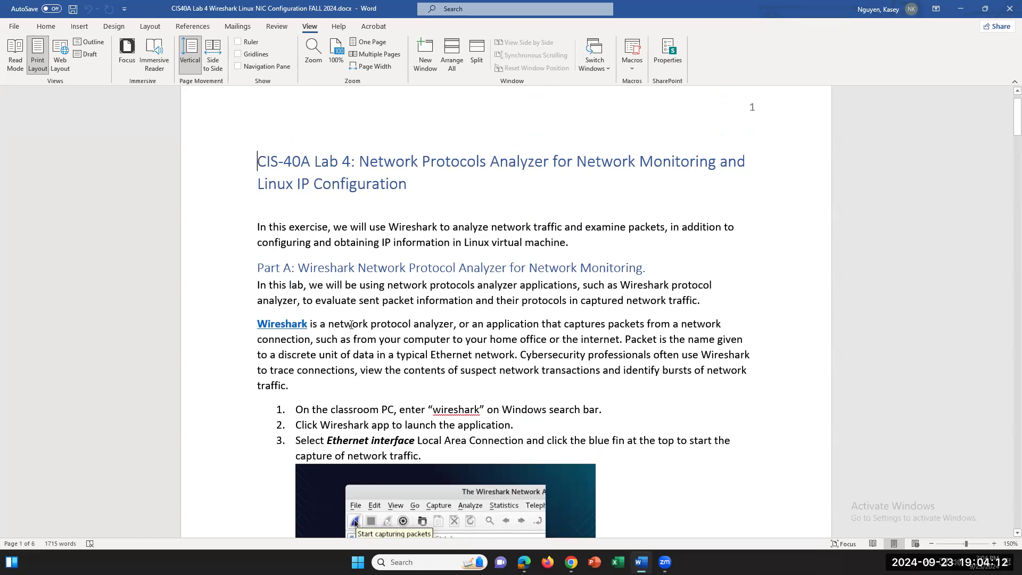
{"action": "scroll", "coordinate": [352, 323], "scroll_direction": "down", "scroll_amount": 1}
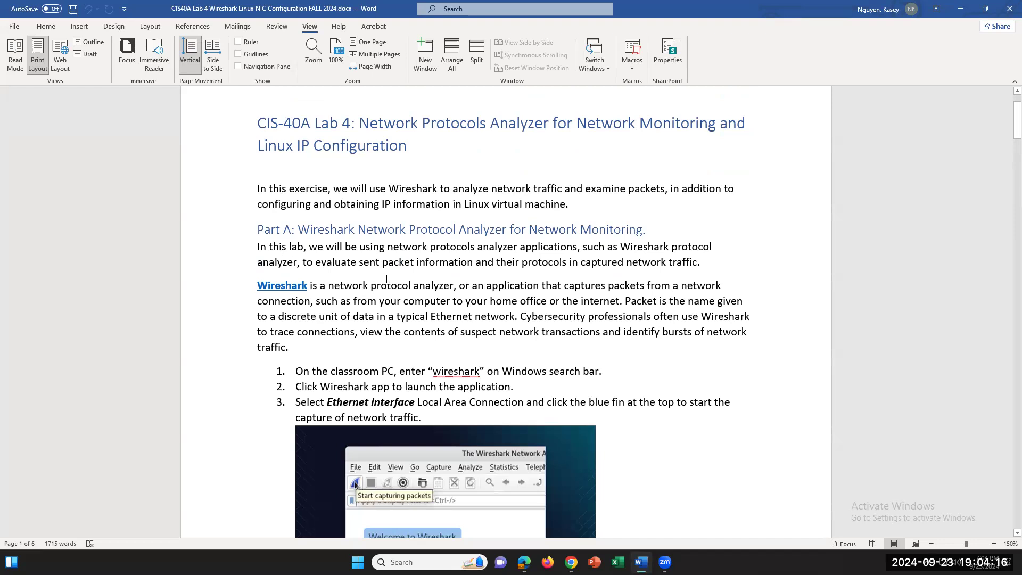
{"action": "left_click", "coordinate": [353, 288]}
{"action": "scroll", "coordinate": [447, 334], "scroll_direction": "down", "scroll_amount": 1}
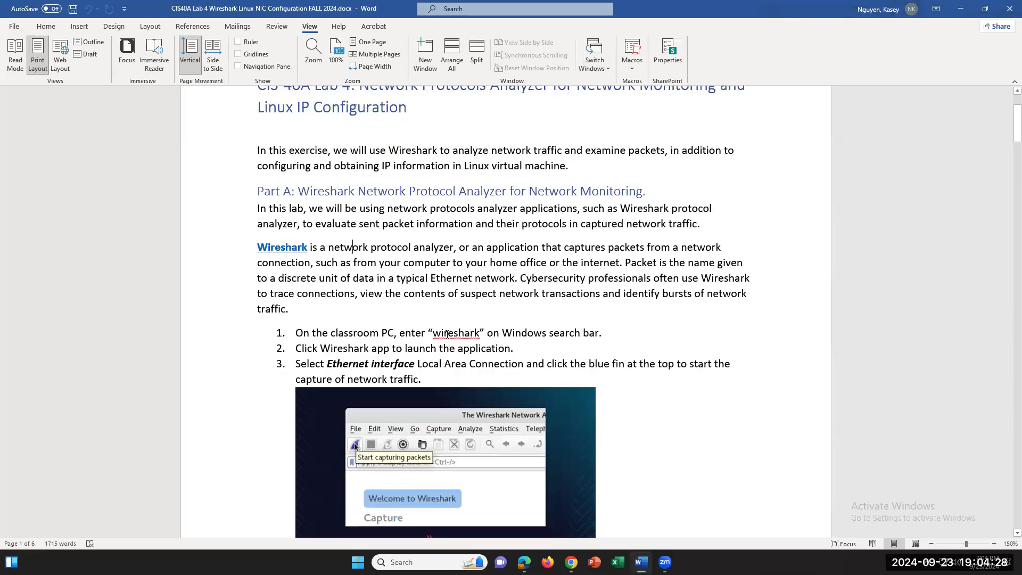
{"action": "scroll", "coordinate": [447, 330], "scroll_direction": "up", "scroll_amount": 2}
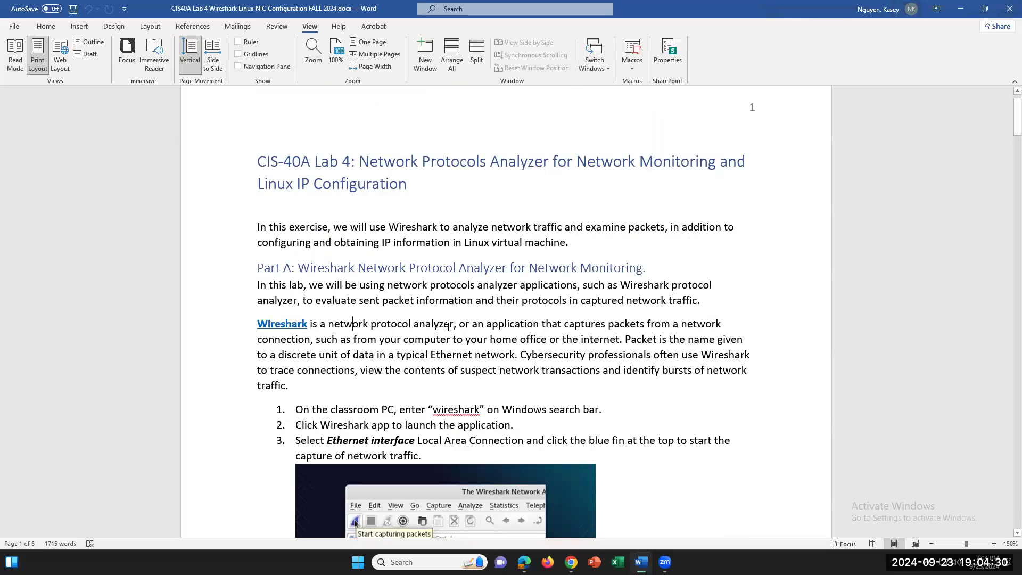
{"action": "scroll", "coordinate": [448, 326], "scroll_direction": "down", "scroll_amount": 1}
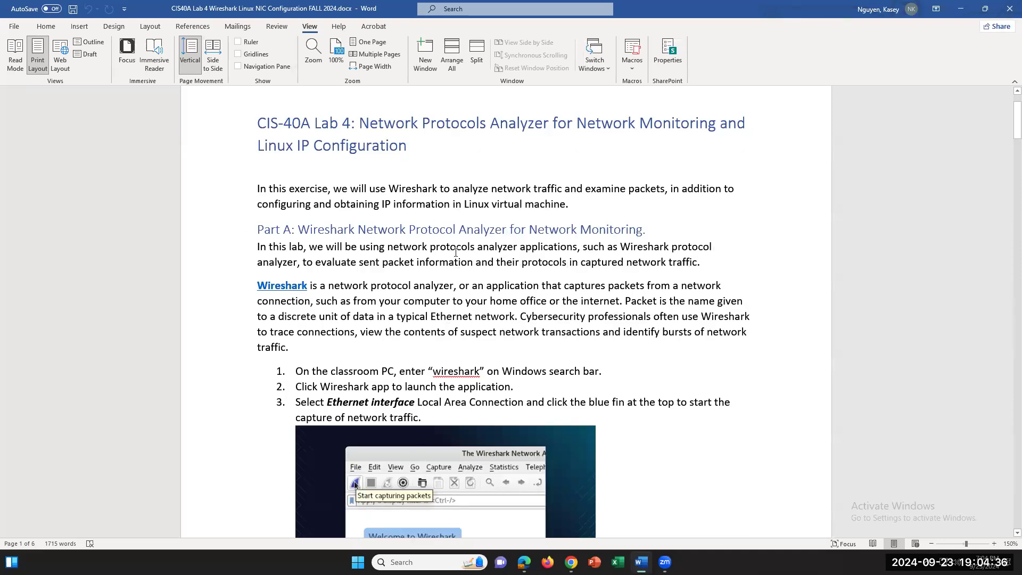
{"action": "left_click", "coordinate": [326, 285]}
{"action": "scroll", "coordinate": [425, 319], "scroll_direction": "down", "scroll_amount": 1}
{"action": "scroll", "coordinate": [425, 319], "scroll_direction": "down", "scroll_amount": 1}
{"action": "scroll", "coordinate": [423, 319], "scroll_direction": "up", "scroll_amount": 1}
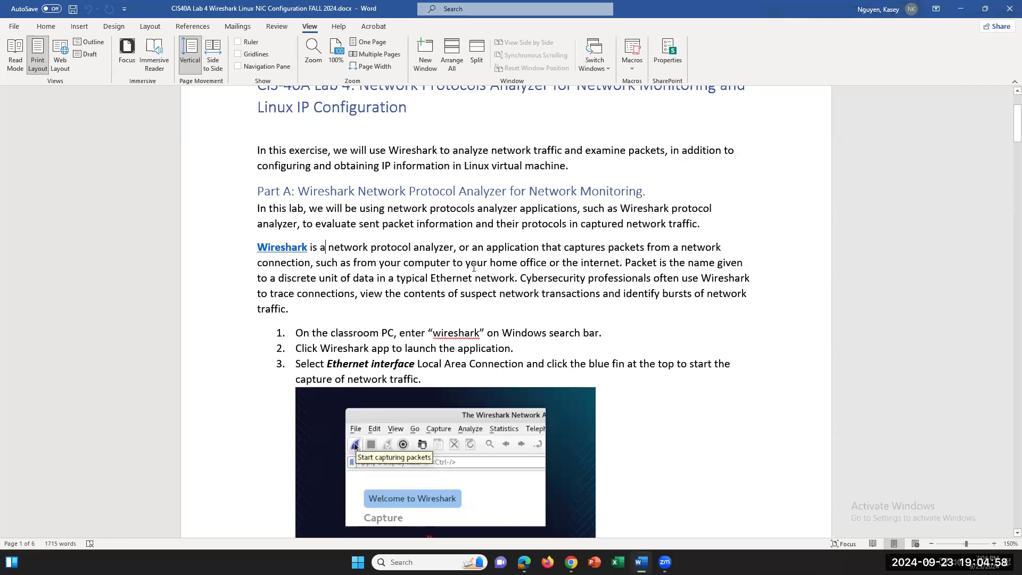
{"action": "scroll", "coordinate": [497, 356], "scroll_direction": "down", "scroll_amount": 1}
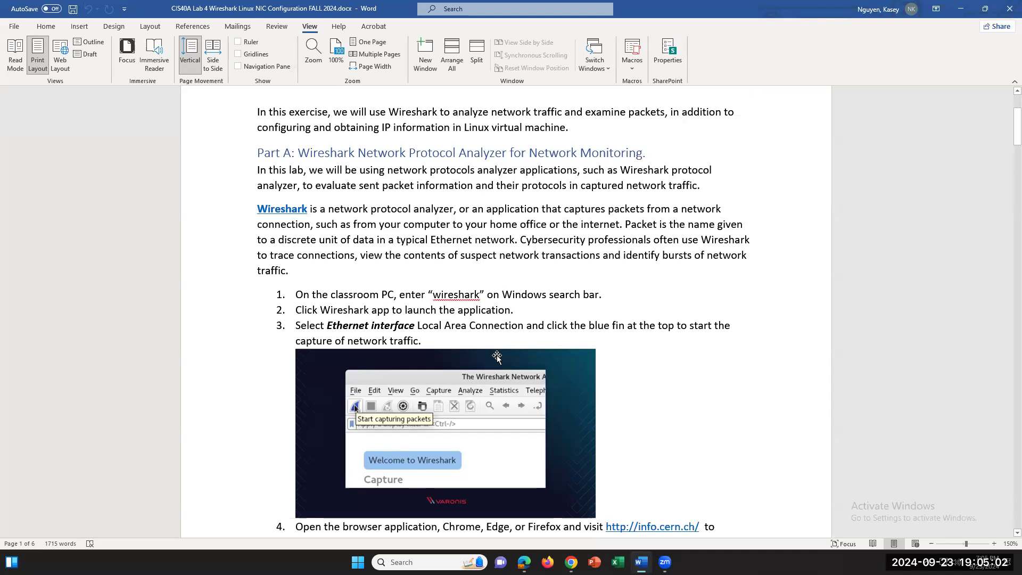
{"action": "scroll", "coordinate": [497, 356], "scroll_direction": "down", "scroll_amount": 2}
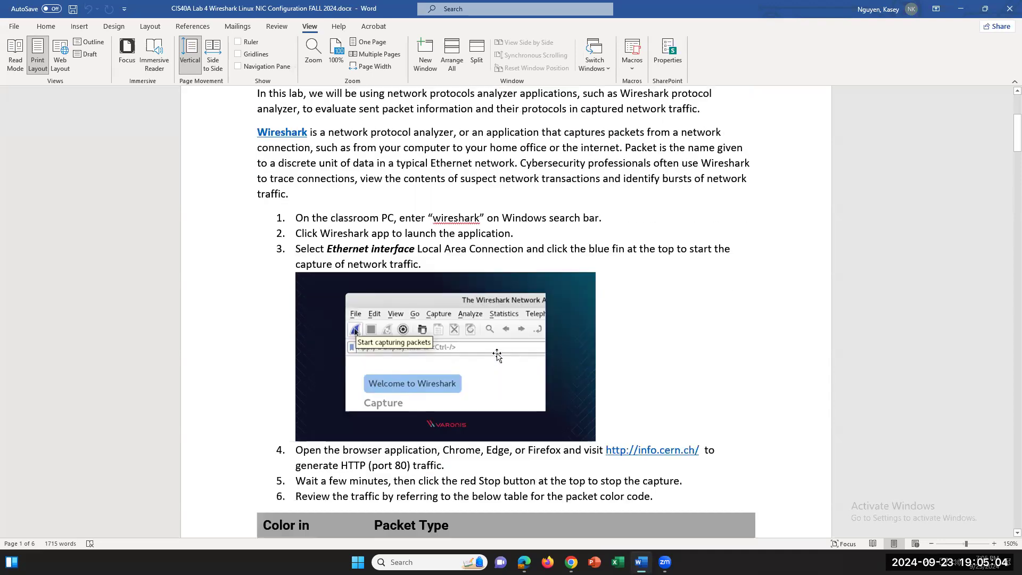
{"action": "scroll", "coordinate": [497, 355], "scroll_direction": "down", "scroll_amount": 1}
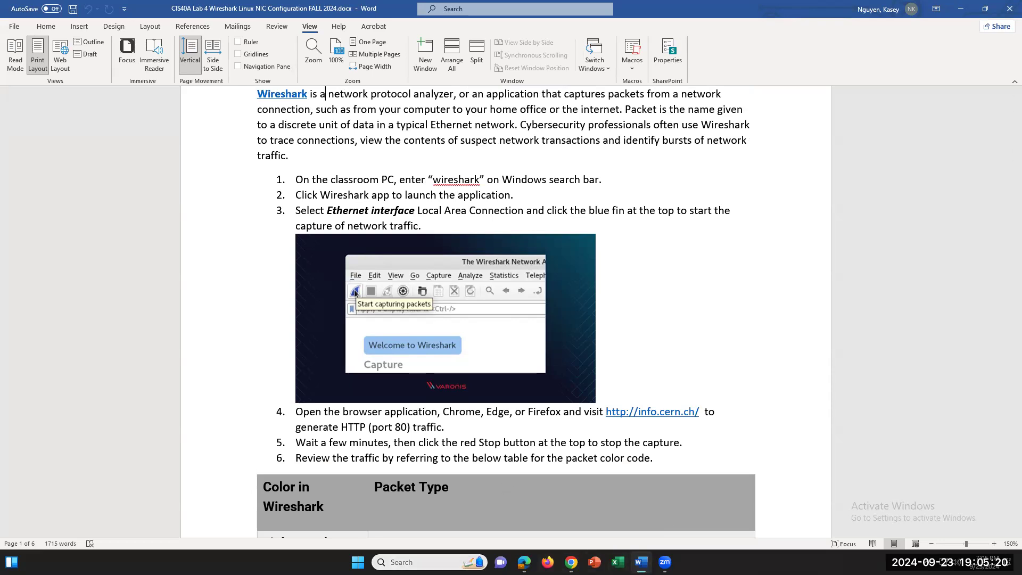
Search Windows for "wireshark" and launch the Wireshark application
{"action": "left_click", "coordinate": [402, 562]}
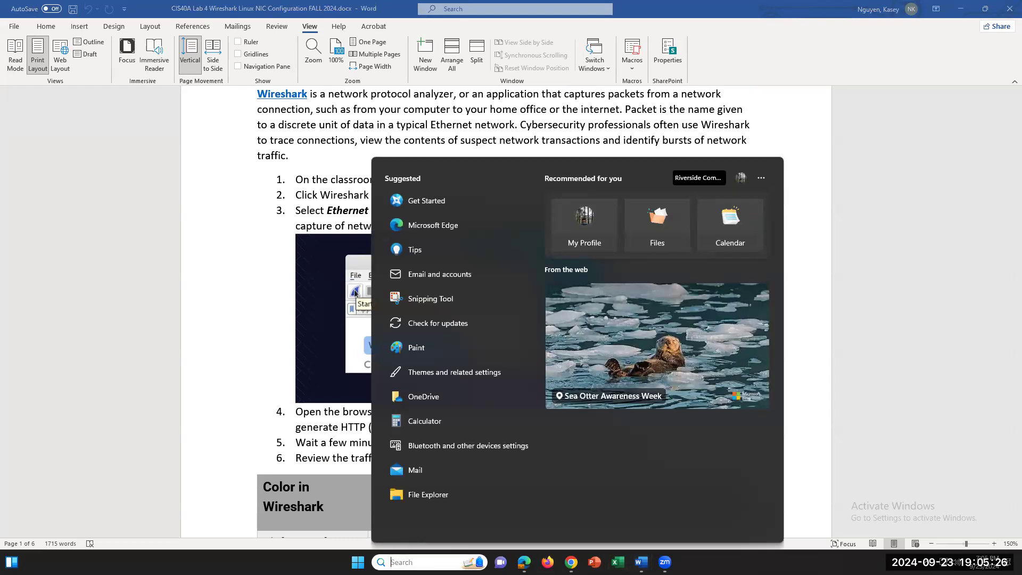
{"action": "type", "text": "wir"}
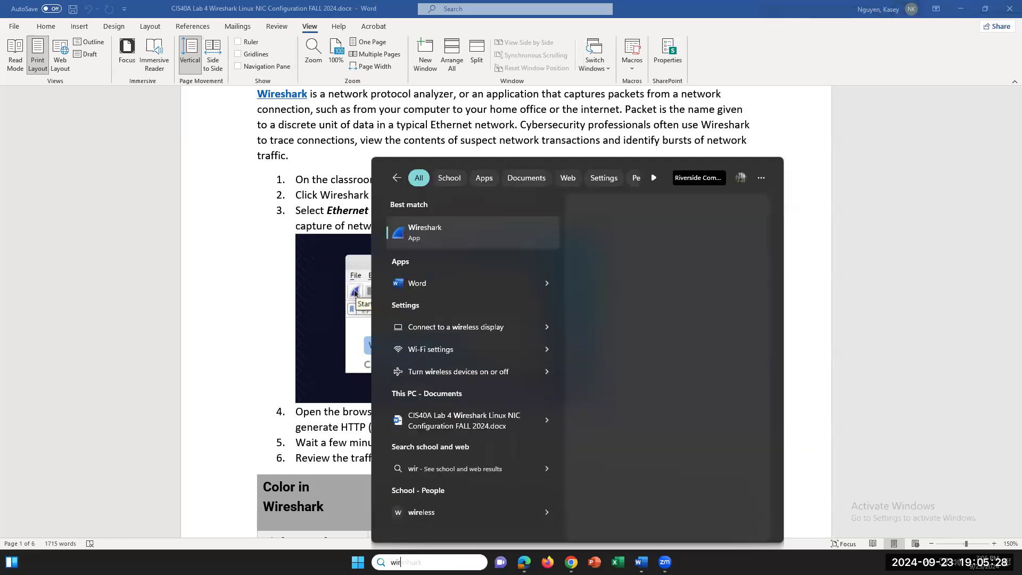
{"action": "type", "text": "eshark"}
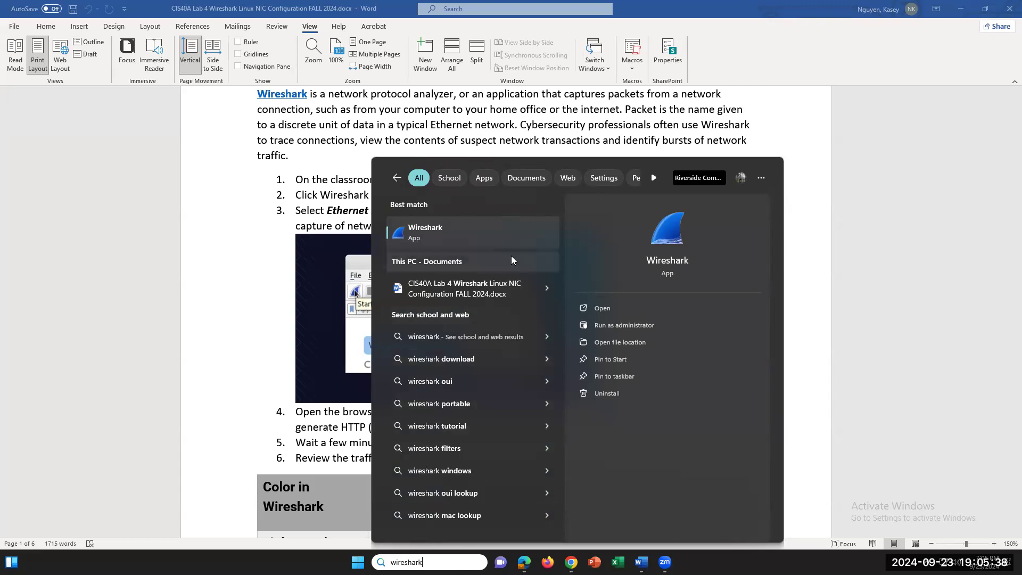
{"action": "left_click", "coordinate": [461, 232]}
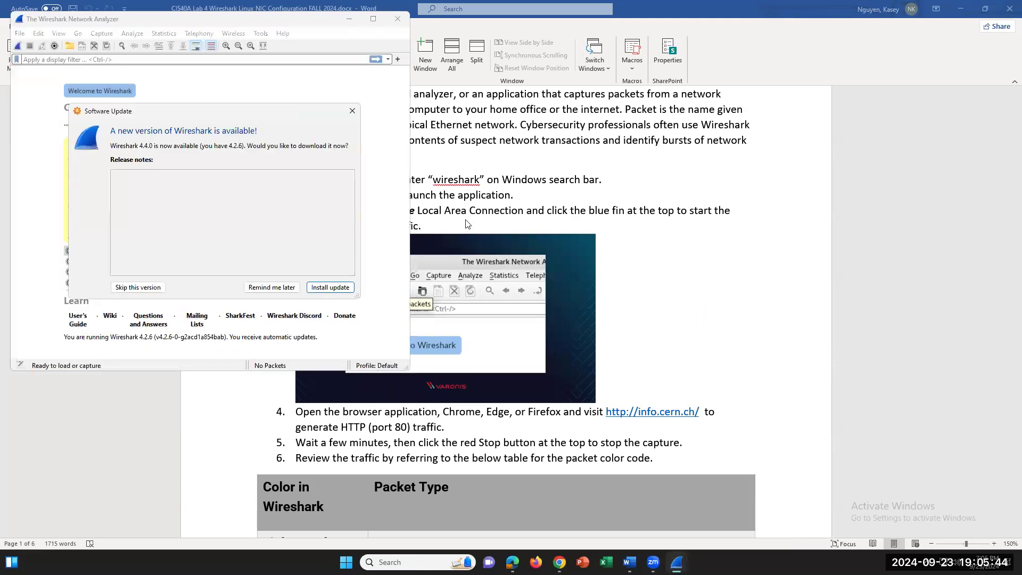
Move the Wireshark window clear of the Software Update notice and dismiss the notice without installing
{"action": "left_click", "coordinate": [268, 24]}
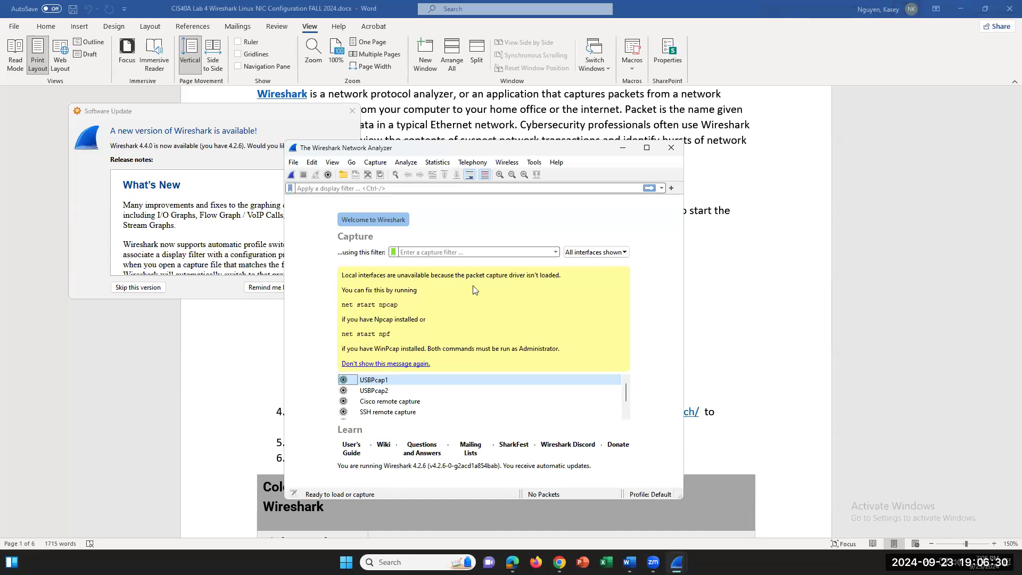
{"action": "left_click", "coordinate": [262, 115]}
{"action": "left_click_drag", "start_coordinate": [261, 115], "coordinate": [225, 113]}
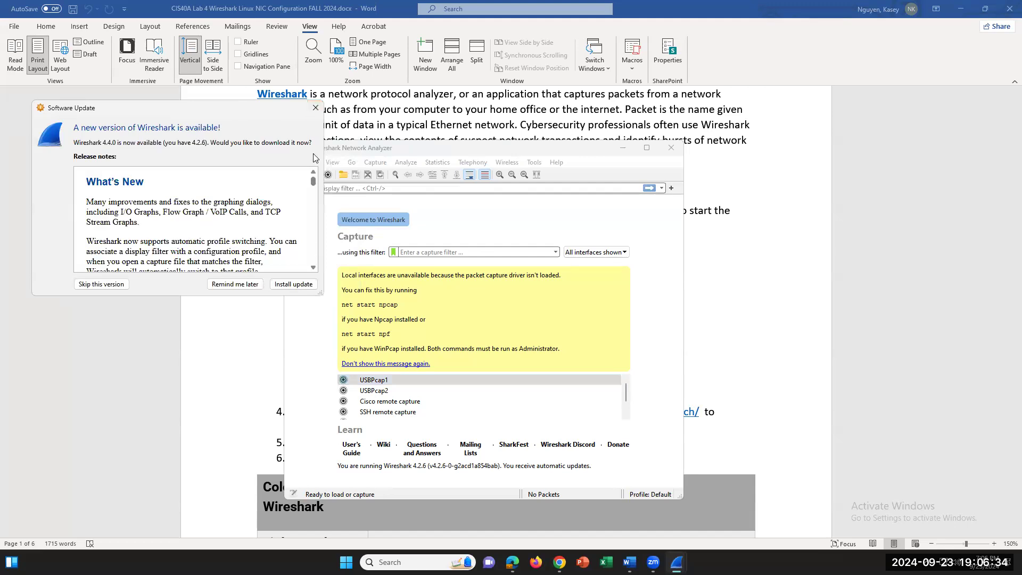
{"action": "left_click", "coordinate": [314, 109]}
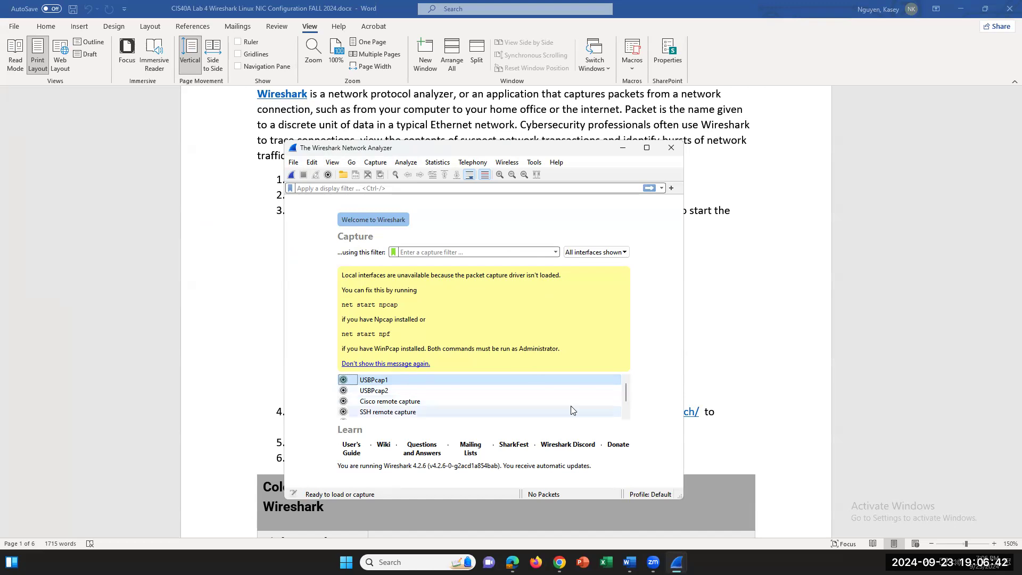
Look through Wireshark's list of capture interfaces for an Ethernet or local area connection
{"action": "scroll", "coordinate": [626, 397], "scroll_direction": "down", "scroll_amount": 1}
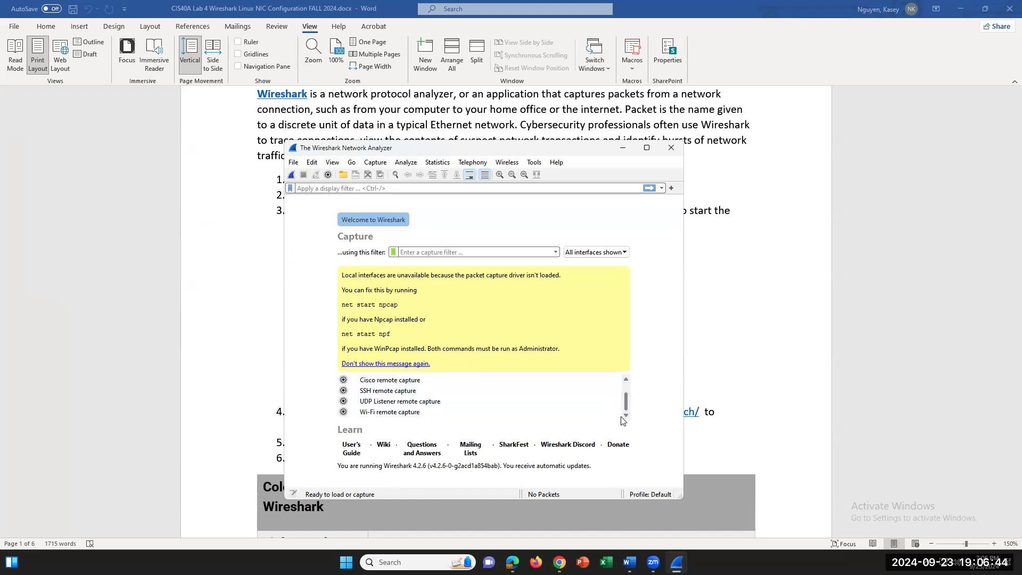
{"action": "scroll", "coordinate": [620, 405], "scroll_direction": "up", "scroll_amount": 1}
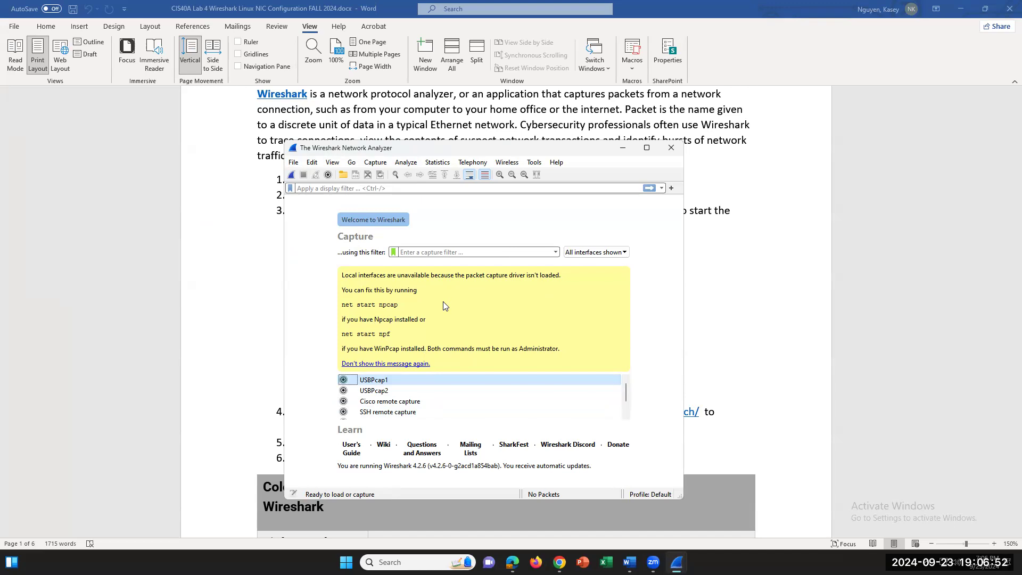
{"action": "scroll", "coordinate": [393, 416], "scroll_direction": "down", "scroll_amount": 1}
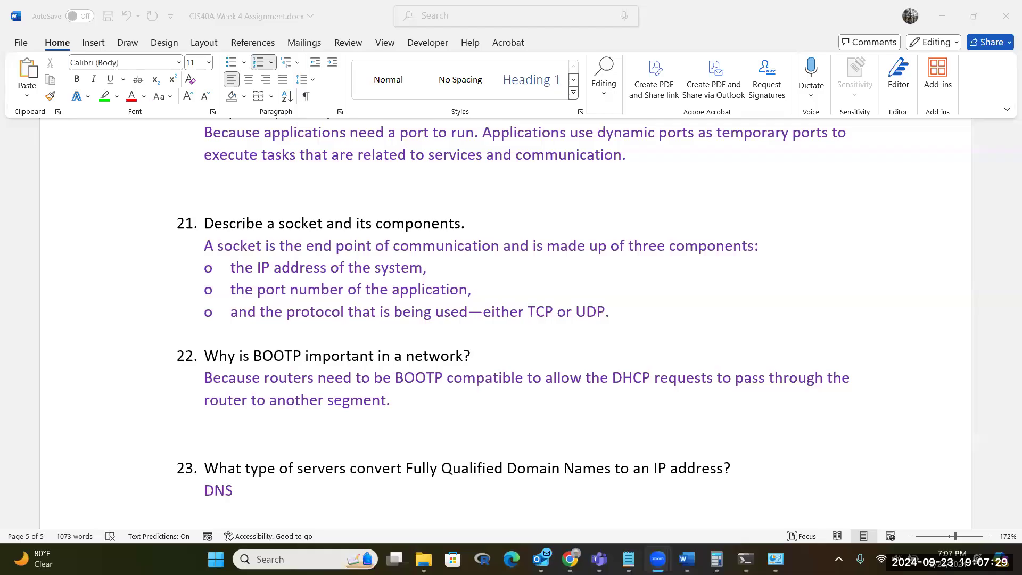
Review the launch instructions in the Lab 4 Wireshark document, then open Wireshark through Windows search and dismiss its update notice
{"action": "key", "text": "super"}
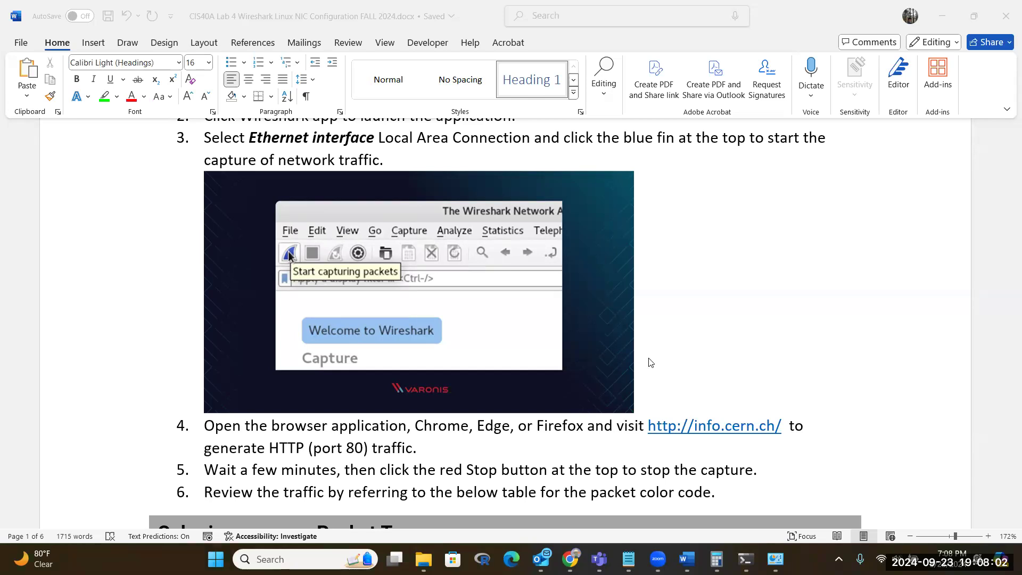
{"action": "scroll", "coordinate": [731, 346], "scroll_direction": "down", "scroll_amount": 1}
{"action": "scroll", "coordinate": [731, 347], "scroll_direction": "up", "scroll_amount": 2}
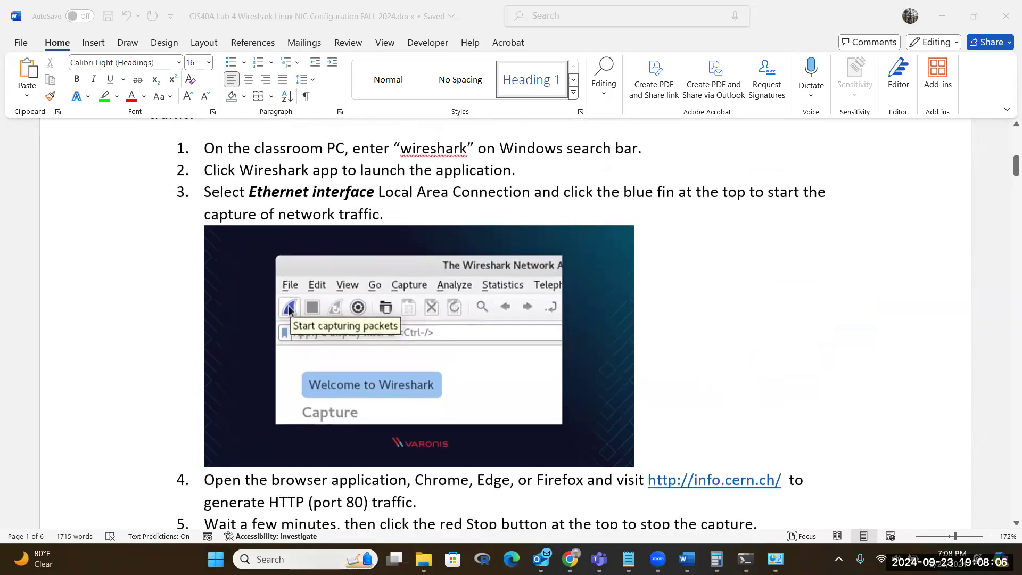
{"action": "left_click", "coordinate": [270, 559]}
{"action": "type", "text": "wiresh"}
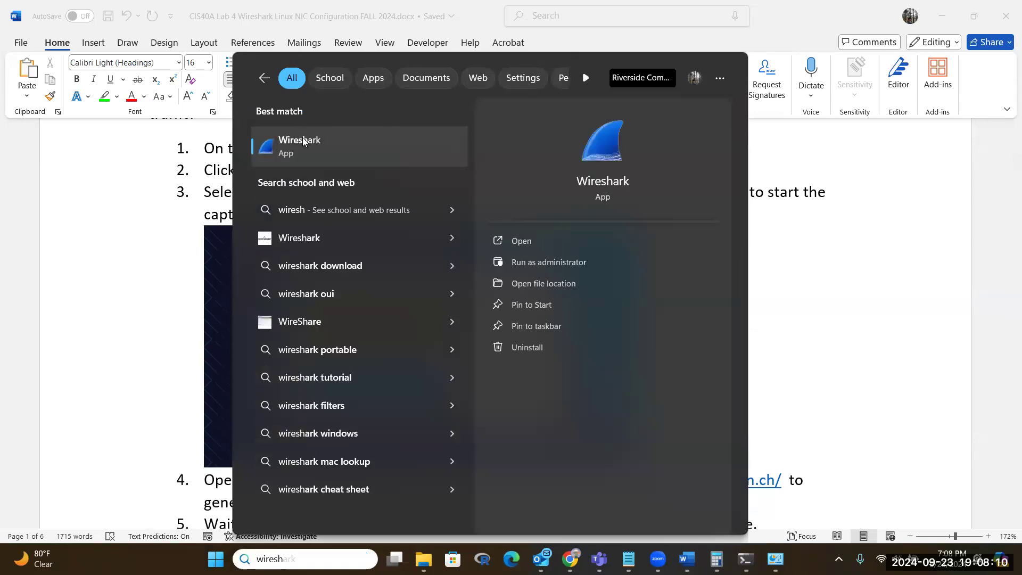
{"action": "key", "text": "Escape"}
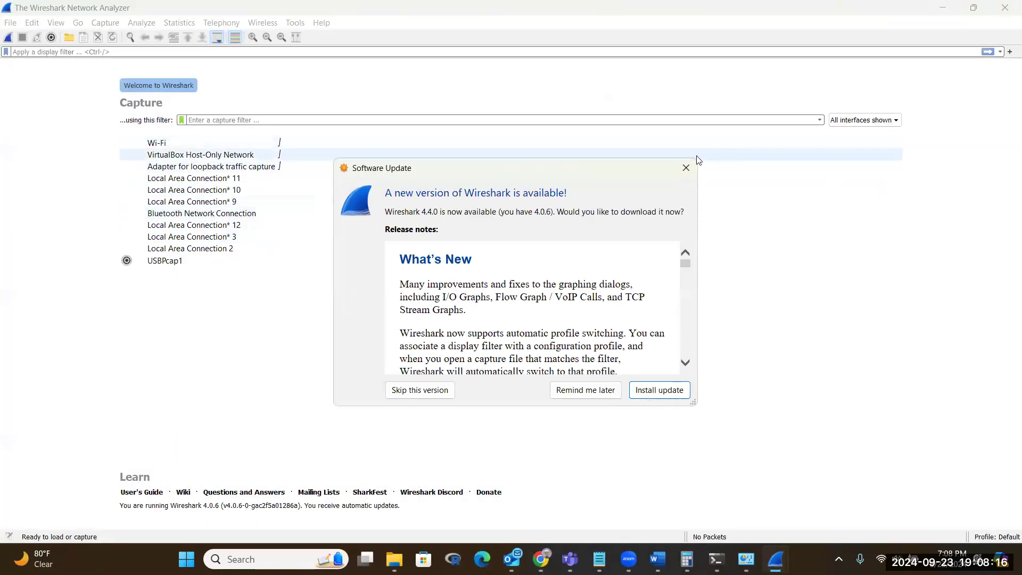
{"action": "left_click", "coordinate": [687, 168]}
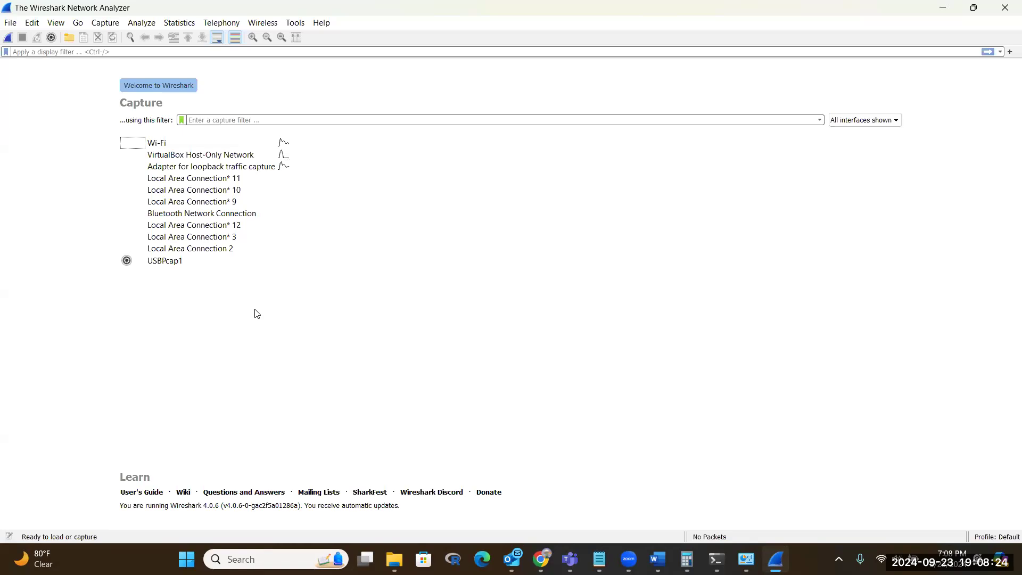
Select the Wi-Fi interface in Wireshark and start capturing its packets
{"action": "left_click", "coordinate": [170, 147]}
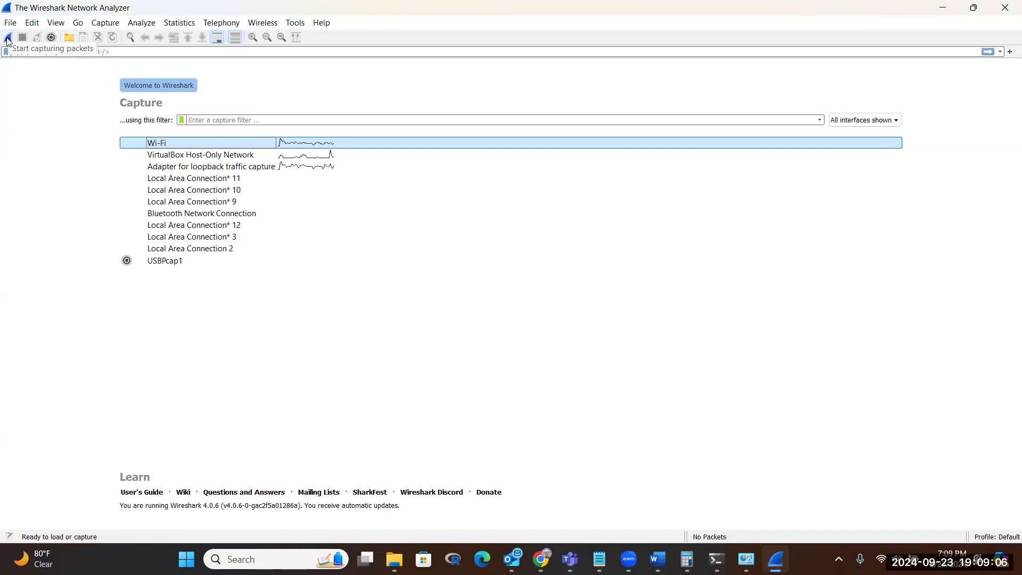
{"action": "left_click", "coordinate": [149, 23]}
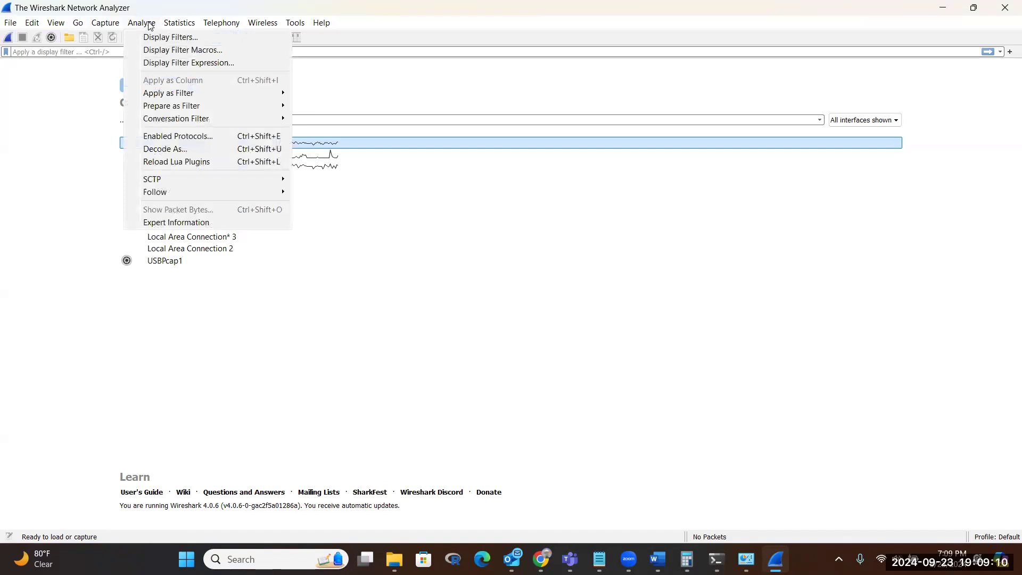
{"action": "mouse_move", "coordinate": [116, 25]}
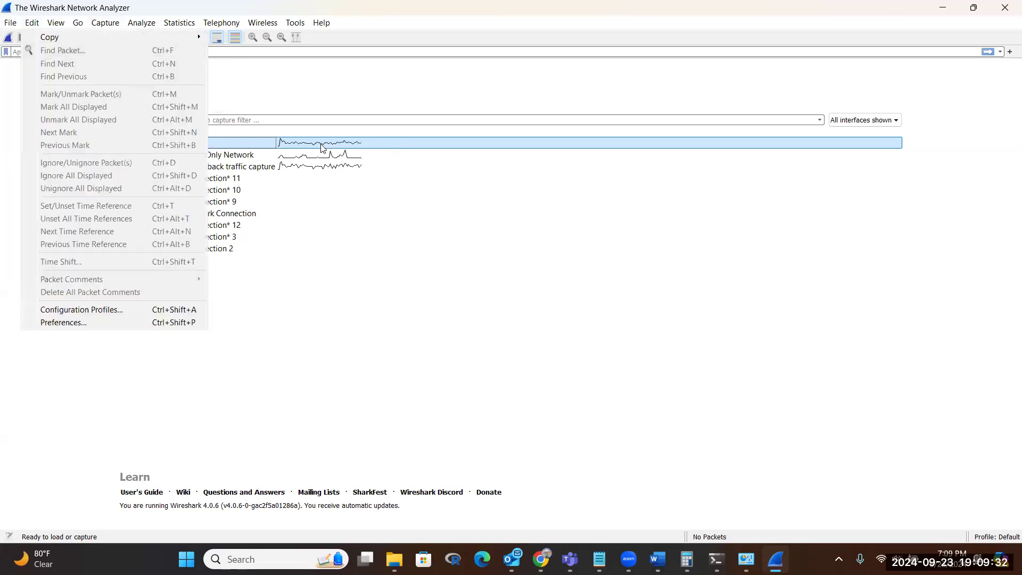
{"action": "left_click", "coordinate": [8, 40]}
{"action": "left_click", "coordinate": [8, 39]}
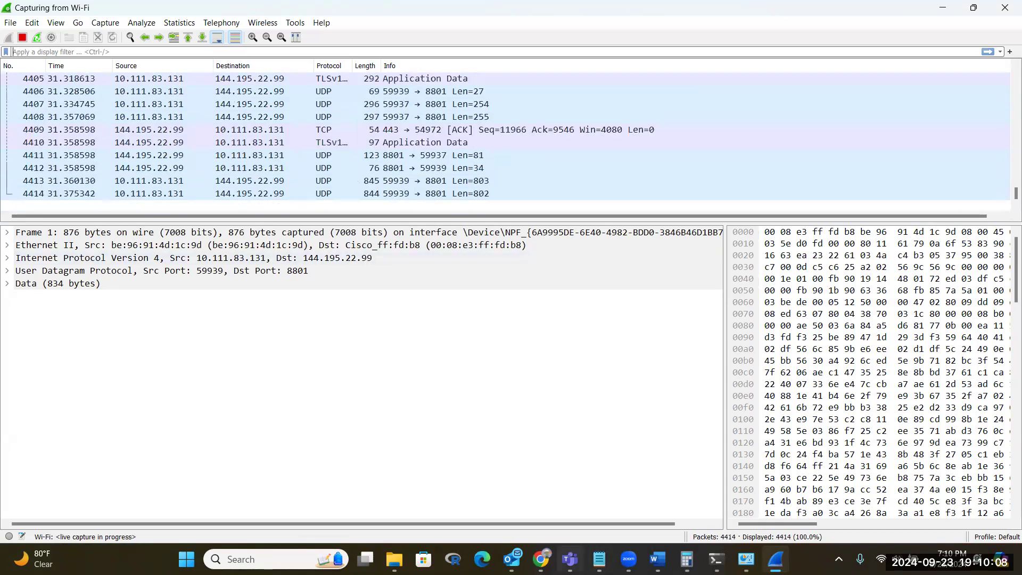
{"action": "left_click", "coordinate": [540, 560]}
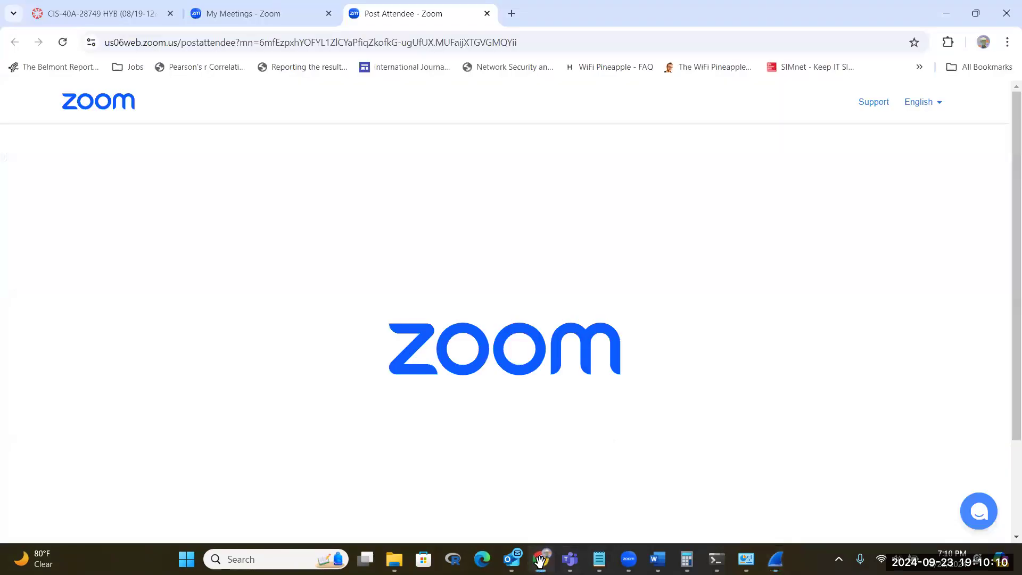
{"action": "mouse_move", "coordinate": [657, 559]}
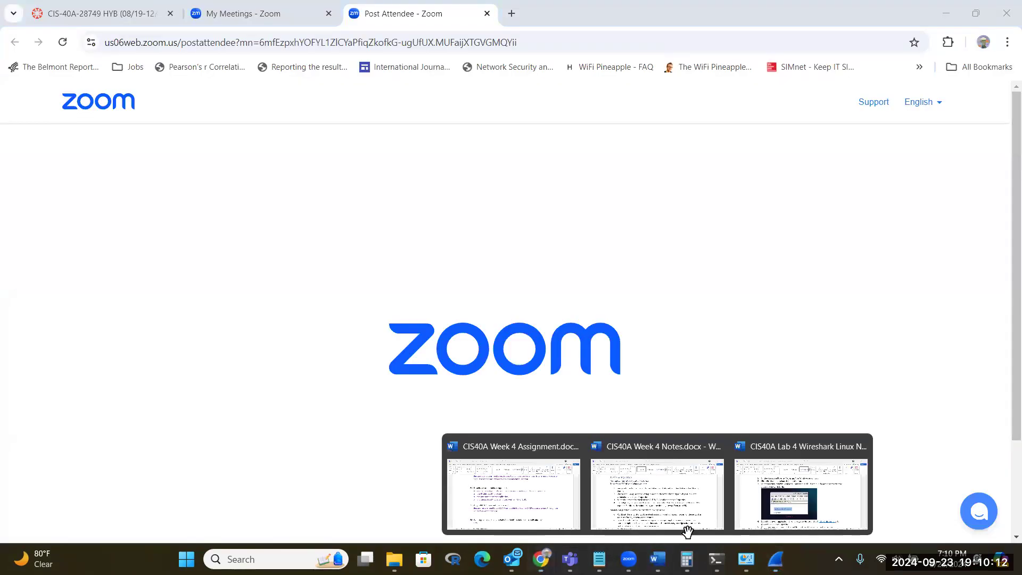
{"action": "left_click", "coordinate": [758, 487]}
{"action": "scroll", "coordinate": [649, 334], "scroll_direction": "down", "scroll_amount": 2}
{"action": "scroll", "coordinate": [649, 334], "scroll_direction": "down", "scroll_amount": 1}
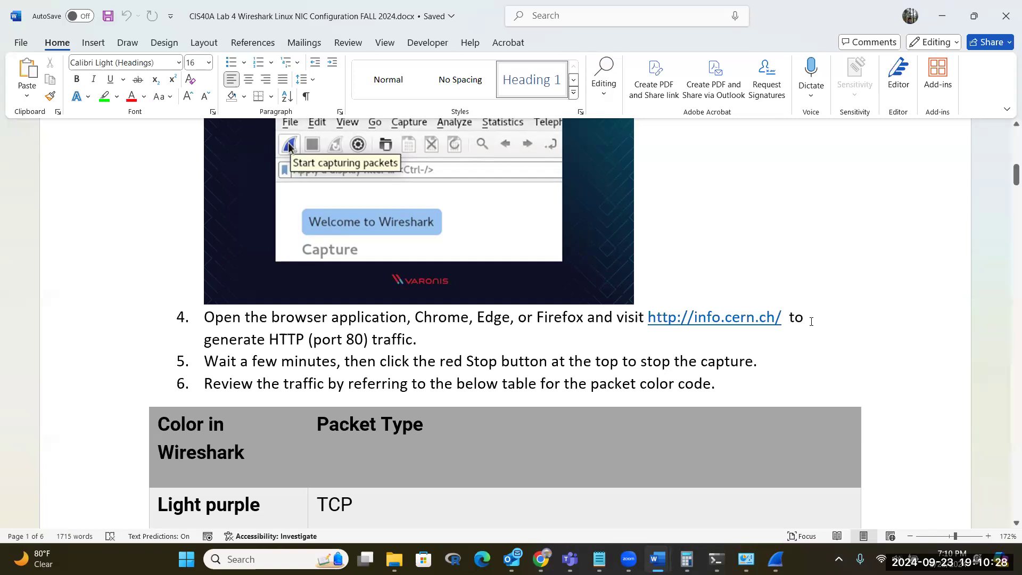
{"action": "left_click", "coordinate": [721, 318], "text": "ctrl"}
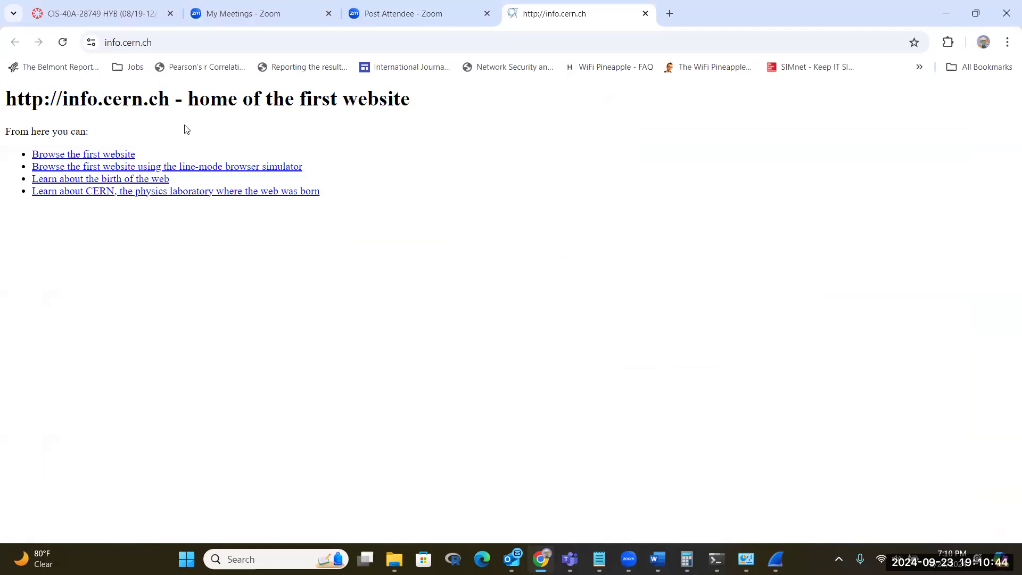
{"action": "left_click", "coordinate": [63, 43]}
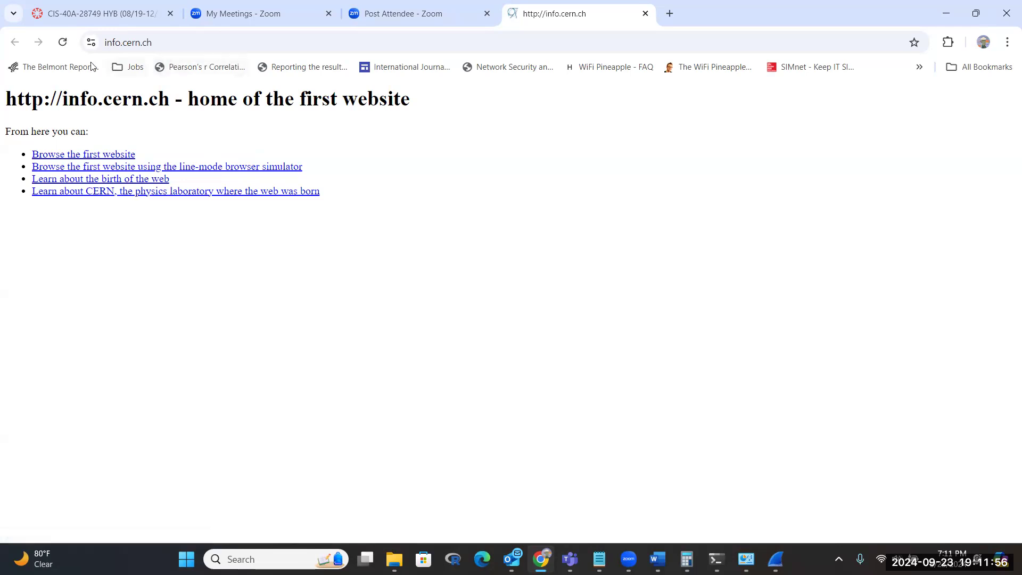
Switch from the info.cern.ch page to Wireshark and stop the running Wi-Fi capture
{"action": "left_click", "coordinate": [157, 36]}
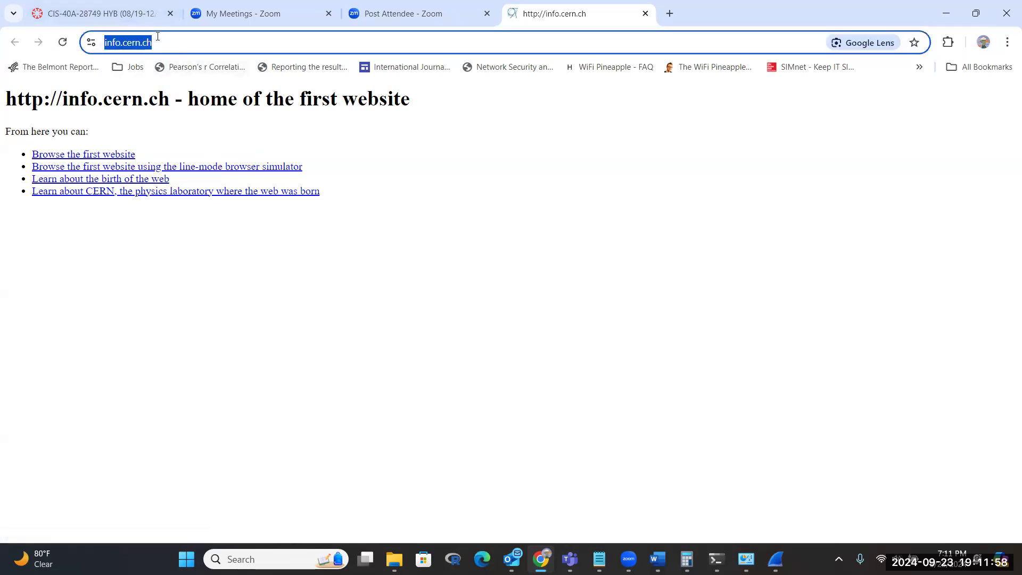
{"action": "left_click", "coordinate": [568, 347]}
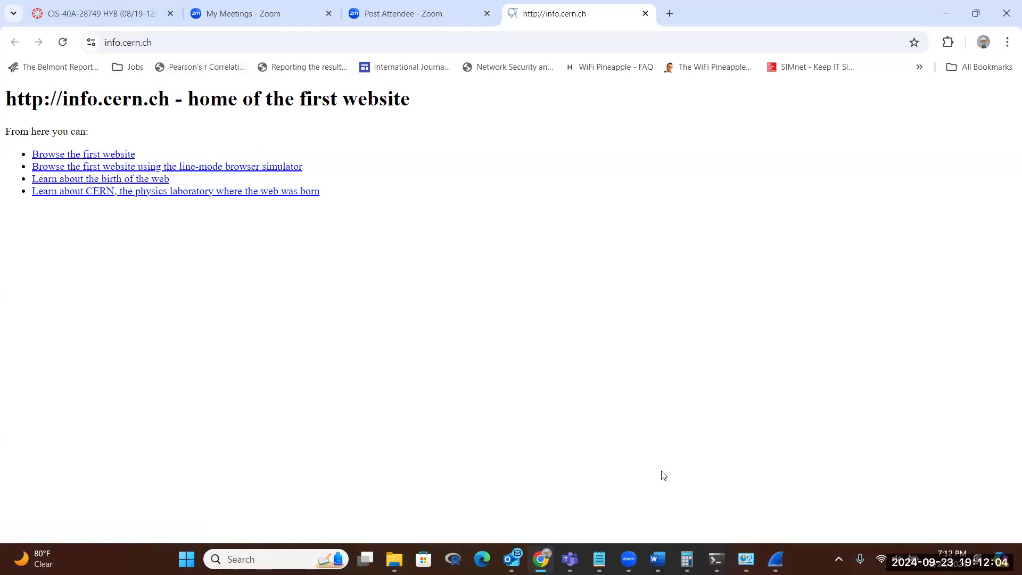
{"action": "left_click", "coordinate": [775, 559]}
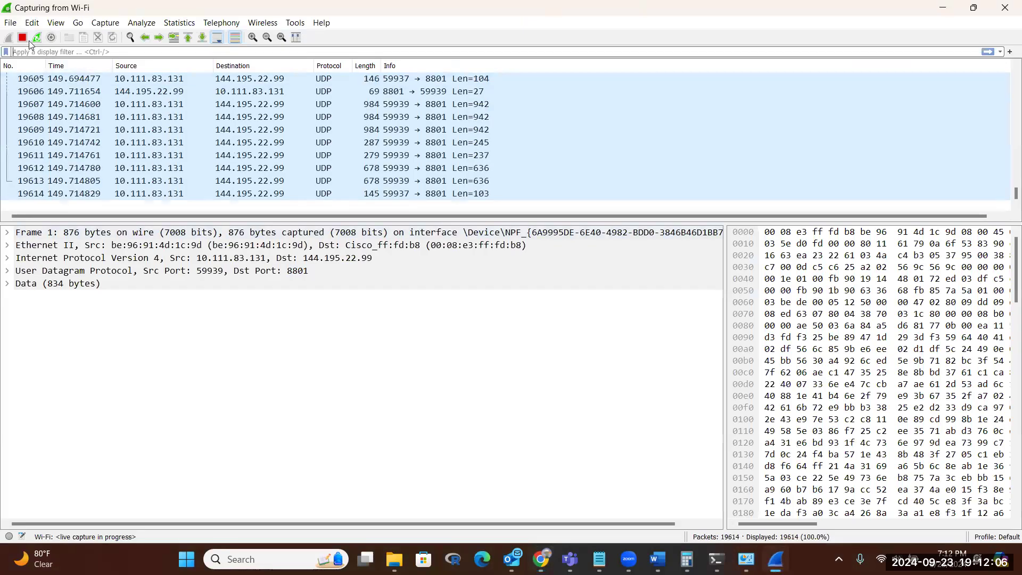
{"action": "left_click", "coordinate": [23, 38]}
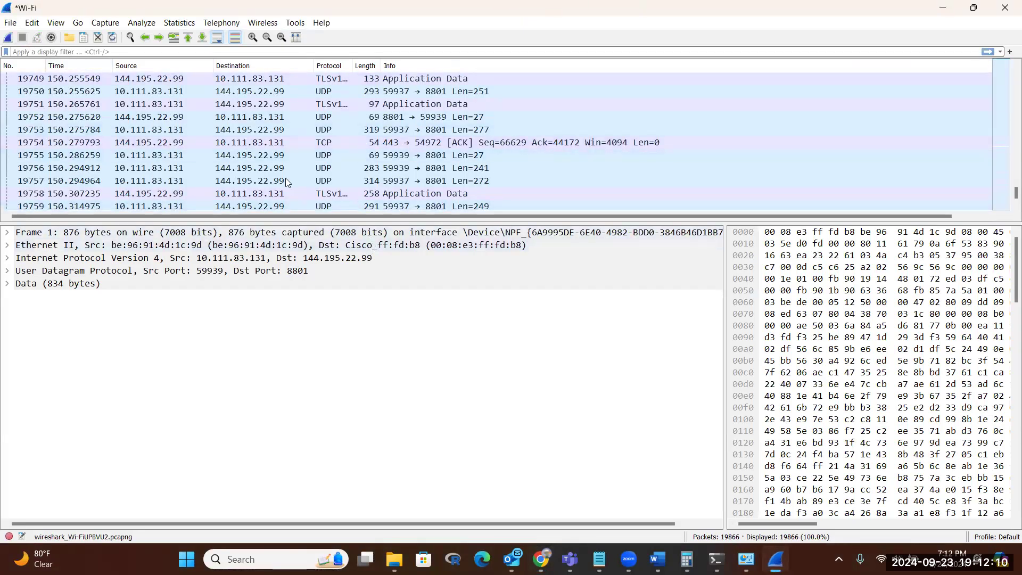
Look back through the captured packet list from its end to the very first packet
{"action": "scroll", "coordinate": [282, 178], "scroll_direction": "up", "scroll_amount": 16}
{"action": "scroll", "coordinate": [277, 177], "scroll_direction": "up", "scroll_amount": 7}
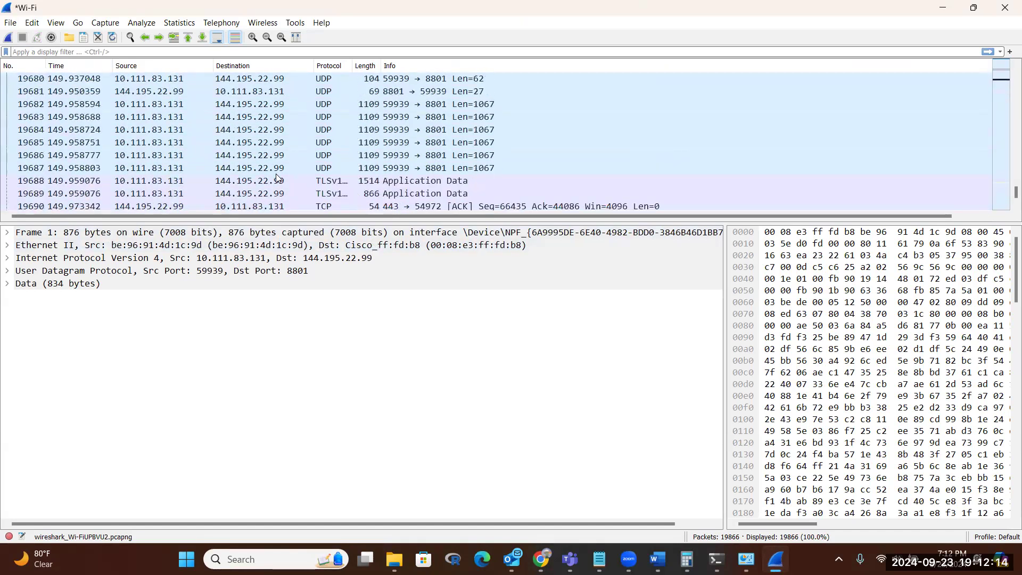
{"action": "scroll", "coordinate": [277, 178], "scroll_direction": "up", "scroll_amount": 8}
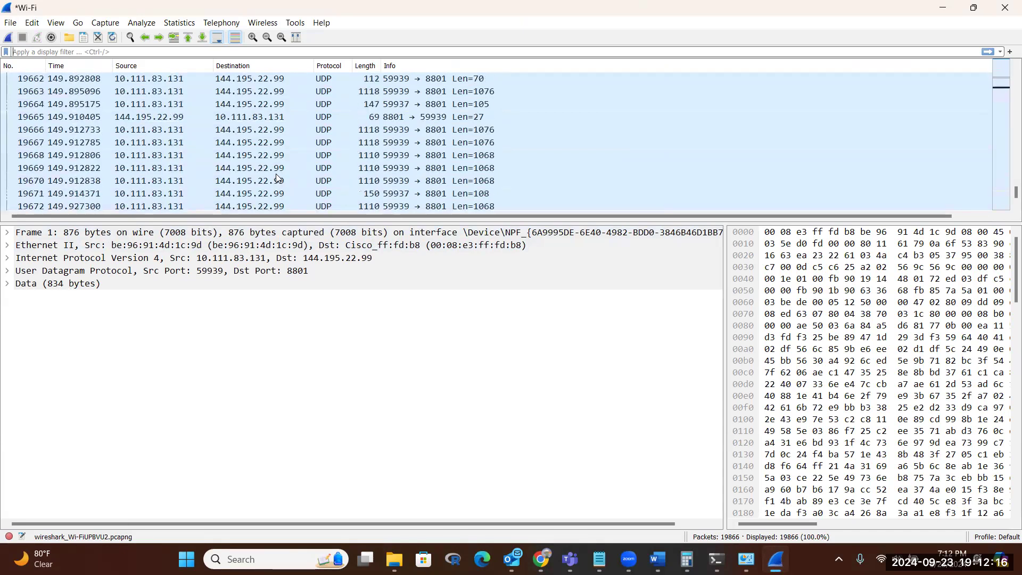
{"action": "scroll", "coordinate": [277, 177], "scroll_direction": "up", "scroll_amount": 5}
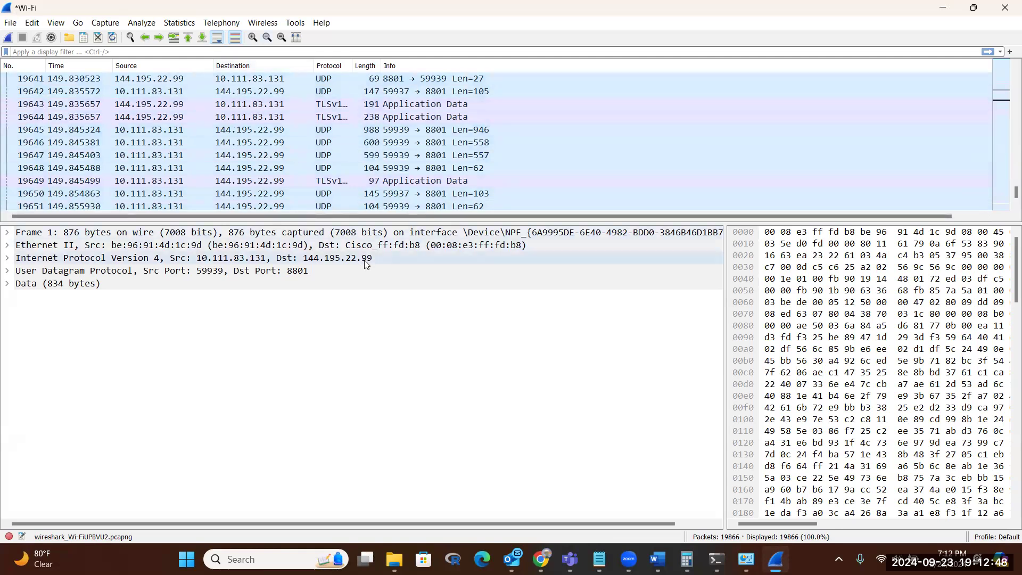
{"action": "left_click", "coordinate": [848, 503]}
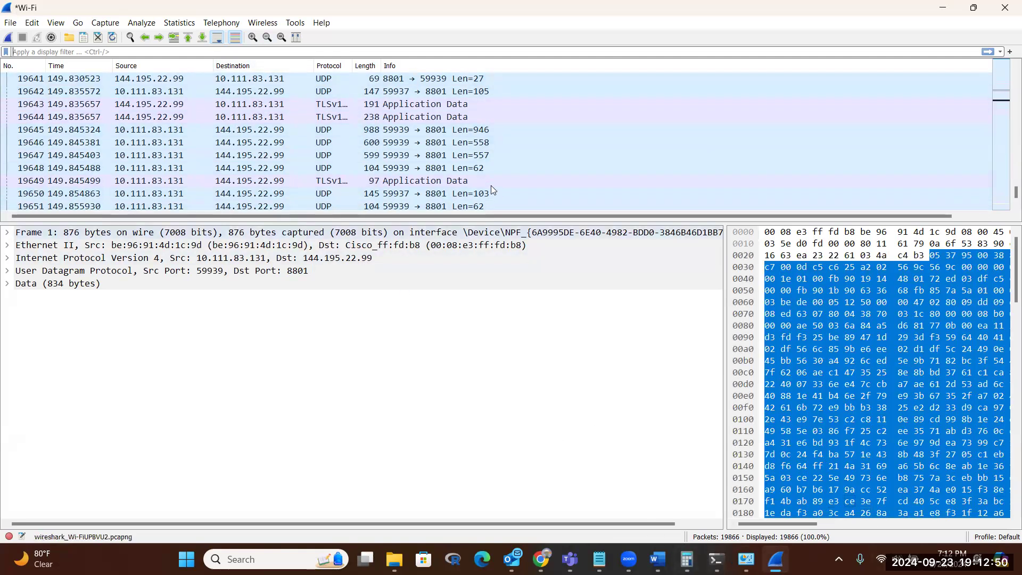
{"action": "scroll", "coordinate": [889, 178], "scroll_direction": "up", "scroll_amount": 3}
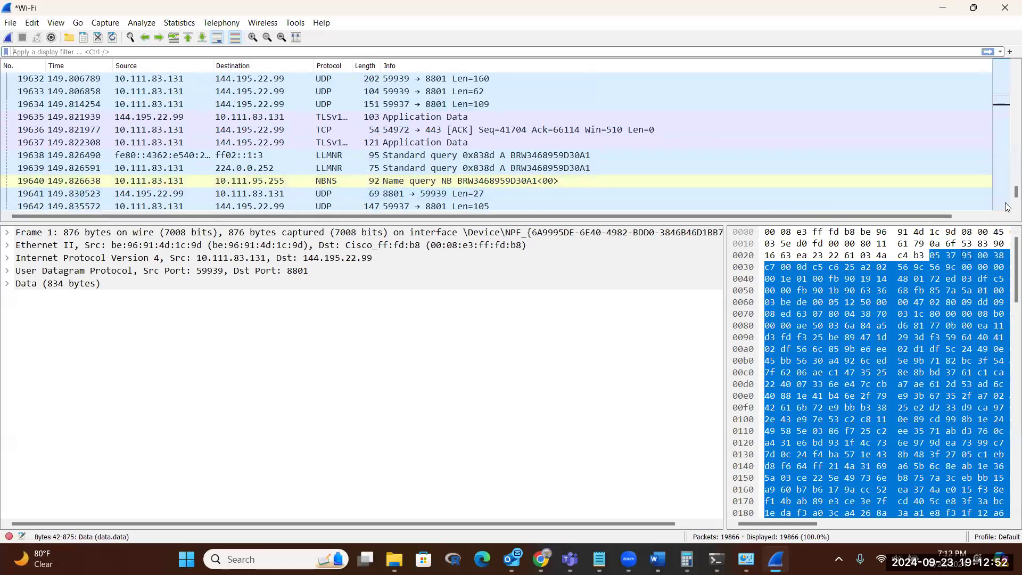
{"action": "left_click_drag", "start_coordinate": [1008, 190], "coordinate": [894, 68]}
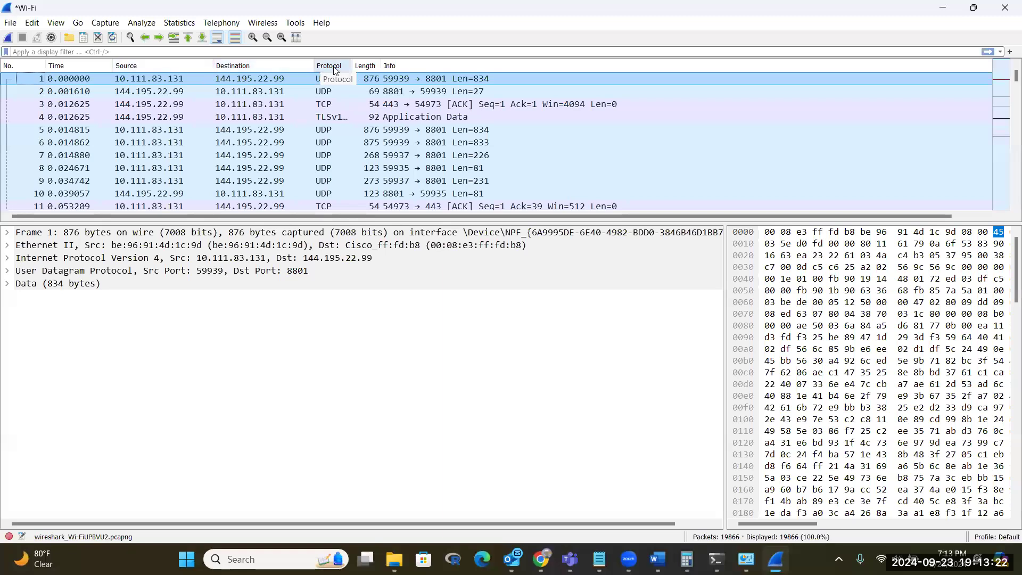
Inspect the first packet and the TCP packet in row 3, ending with the first packet selected
{"action": "left_click", "coordinate": [45, 80]}
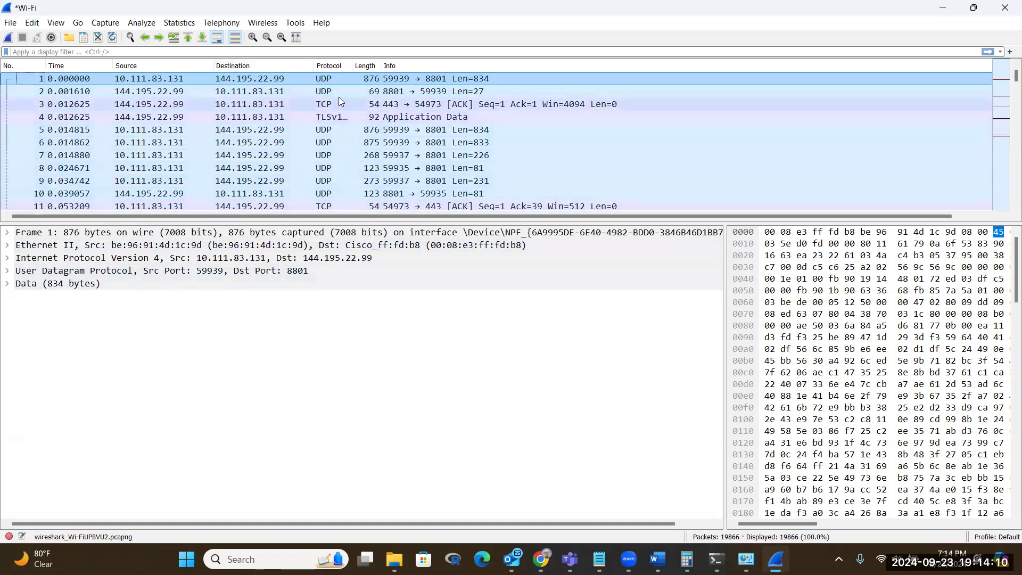
{"action": "left_click", "coordinate": [402, 105]}
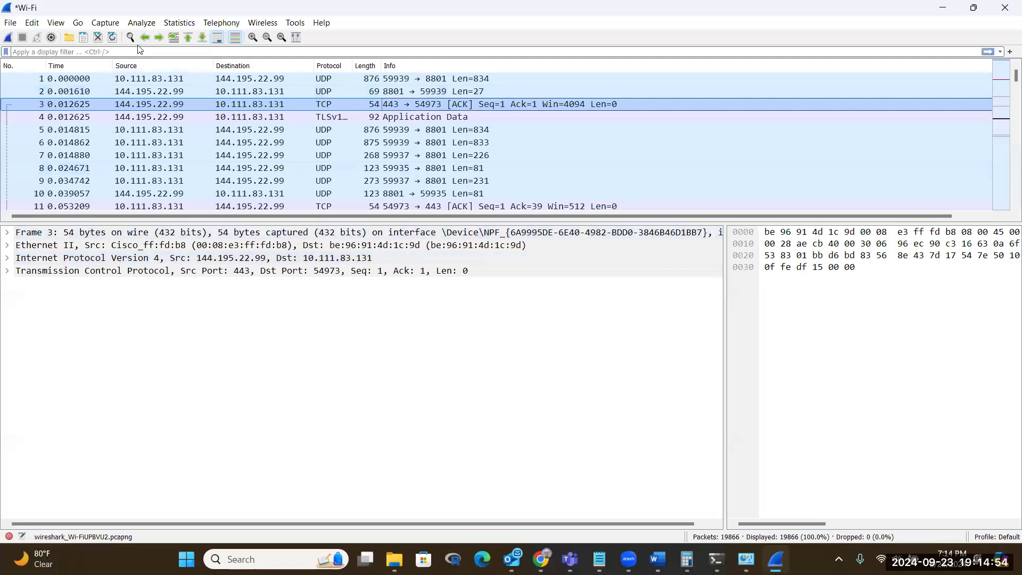
{"action": "left_click", "coordinate": [125, 78]}
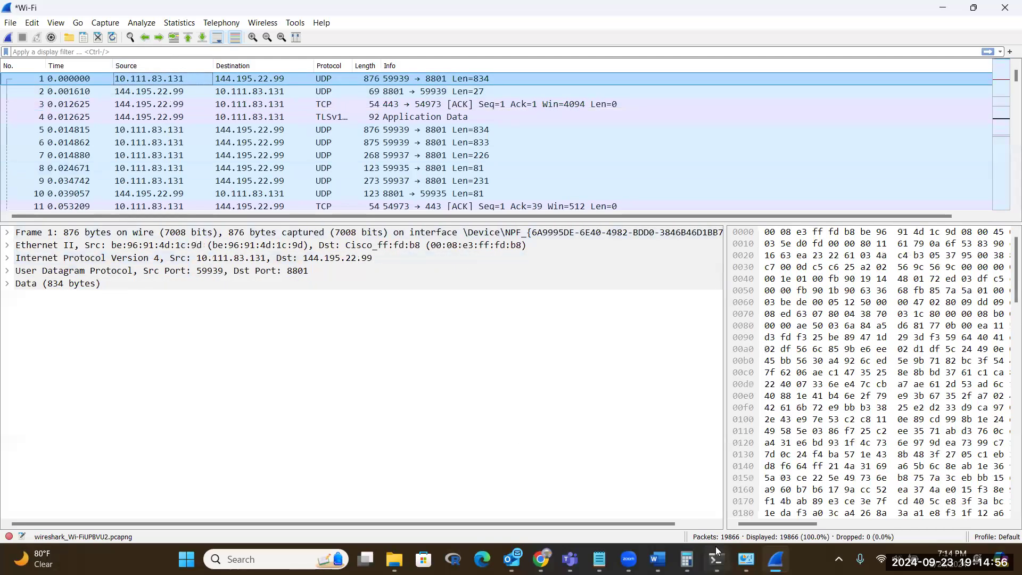
Switch to the Lab 4 Wireshark document in Word and review the capture instructions and the packet color code table
{"action": "left_click", "coordinate": [658, 559]}
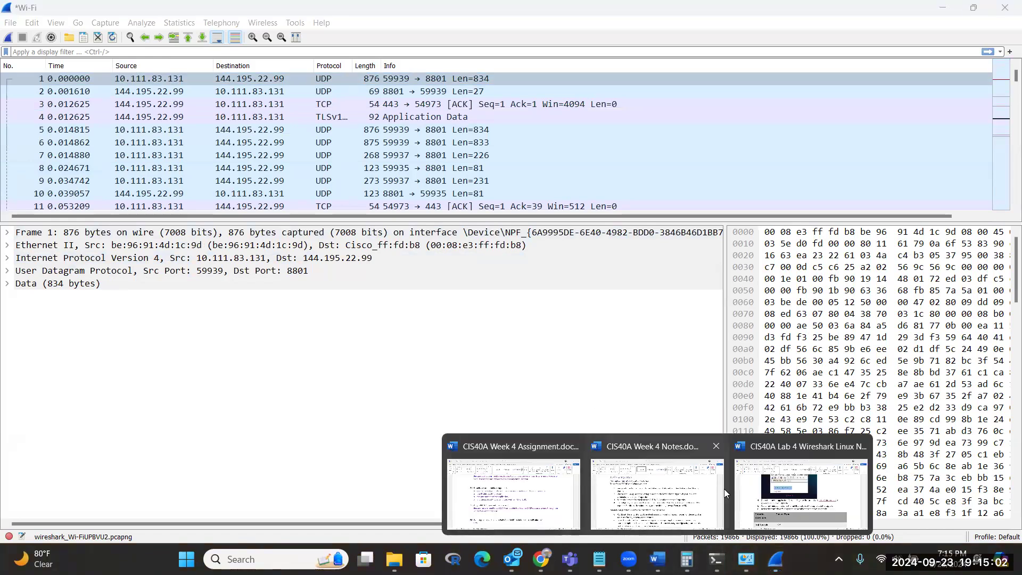
{"action": "left_click", "coordinate": [760, 486]}
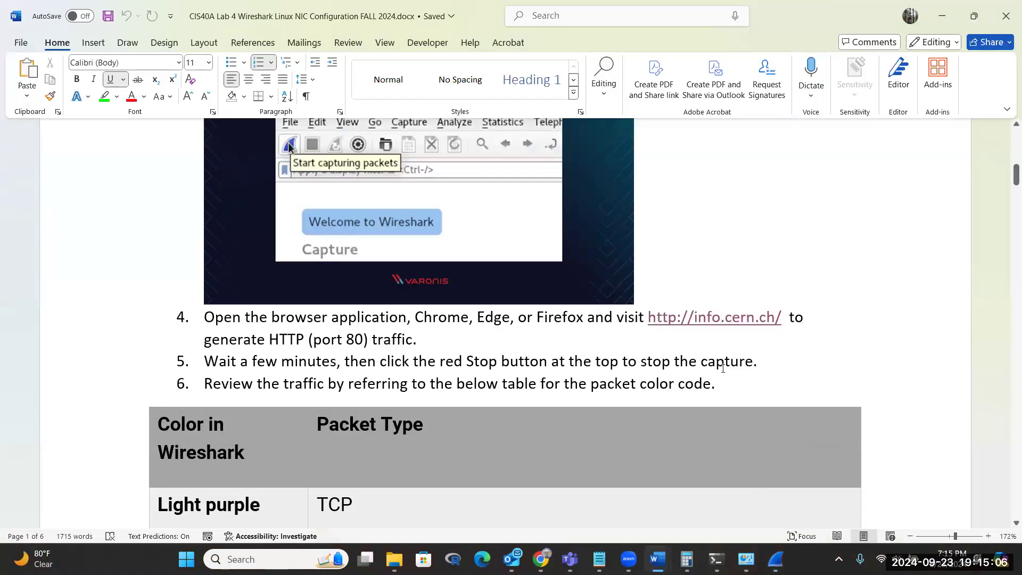
{"action": "scroll", "coordinate": [742, 377], "scroll_direction": "down", "scroll_amount": 1}
{"action": "scroll", "coordinate": [722, 366], "scroll_direction": "up", "scroll_amount": 3}
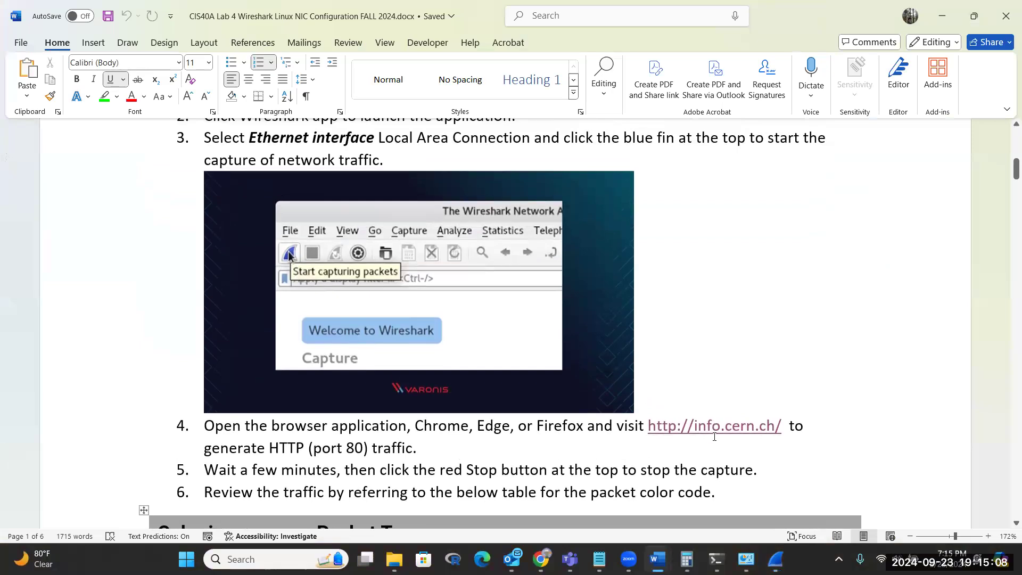
{"action": "scroll", "coordinate": [701, 387], "scroll_direction": "down", "scroll_amount": 2}
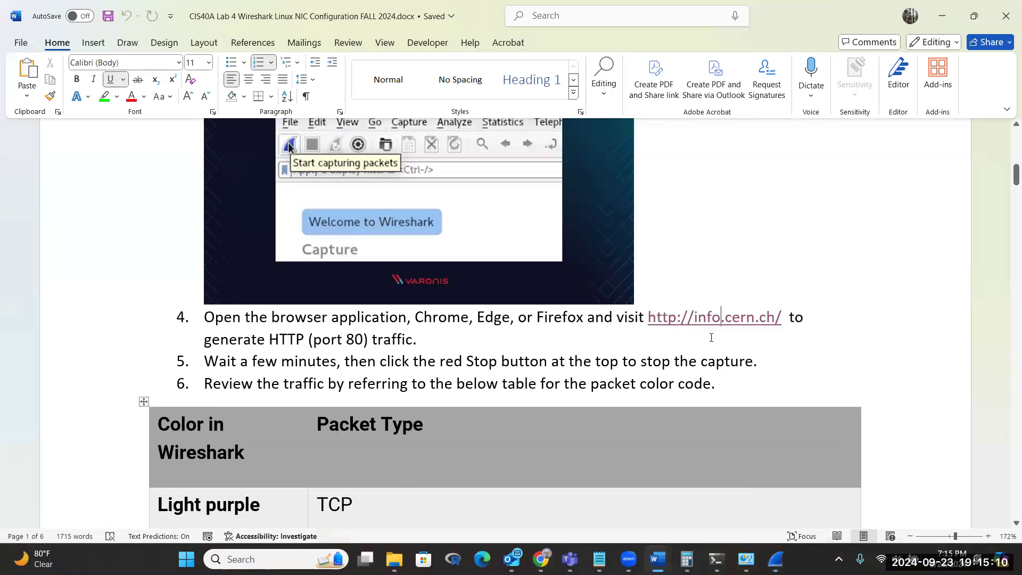
{"action": "scroll", "coordinate": [705, 390], "scroll_direction": "down", "scroll_amount": 1}
{"action": "scroll", "coordinate": [706, 391], "scroll_direction": "down", "scroll_amount": 2}
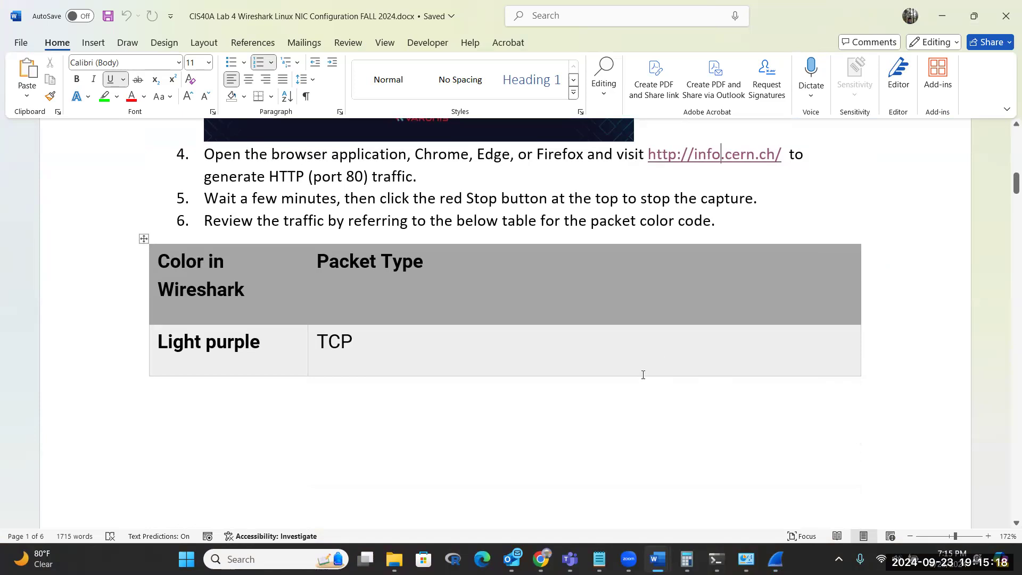
{"action": "scroll", "coordinate": [642, 374], "scroll_direction": "down", "scroll_amount": 3}
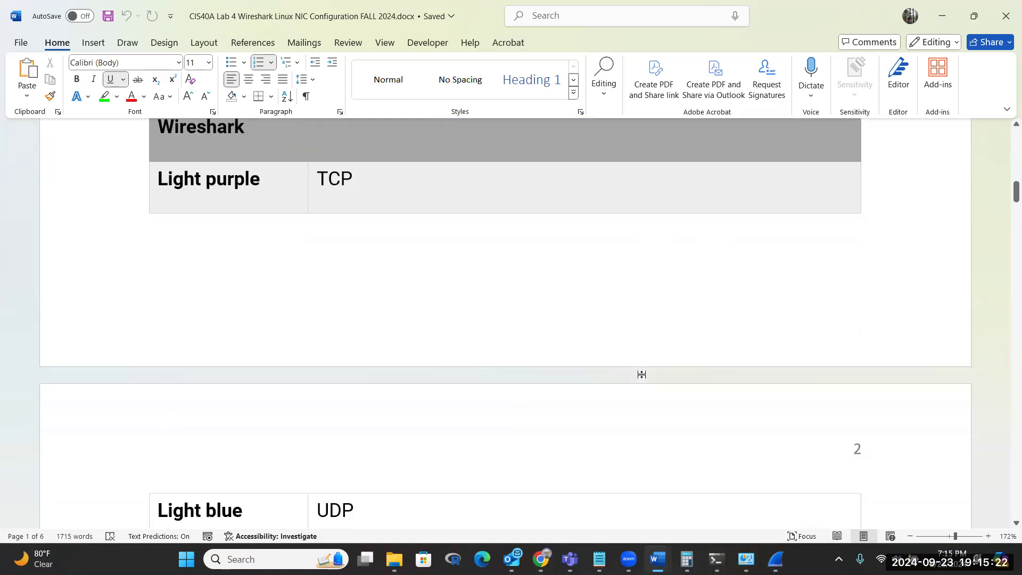
{"action": "scroll", "coordinate": [641, 374], "scroll_direction": "down", "scroll_amount": 5}
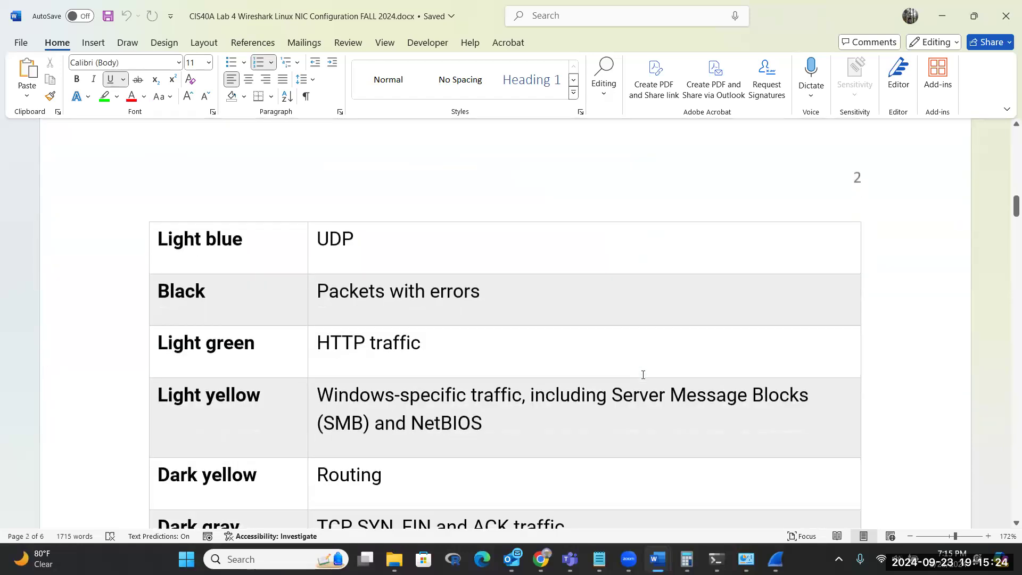
{"action": "scroll", "coordinate": [643, 374], "scroll_direction": "up", "scroll_amount": 2}
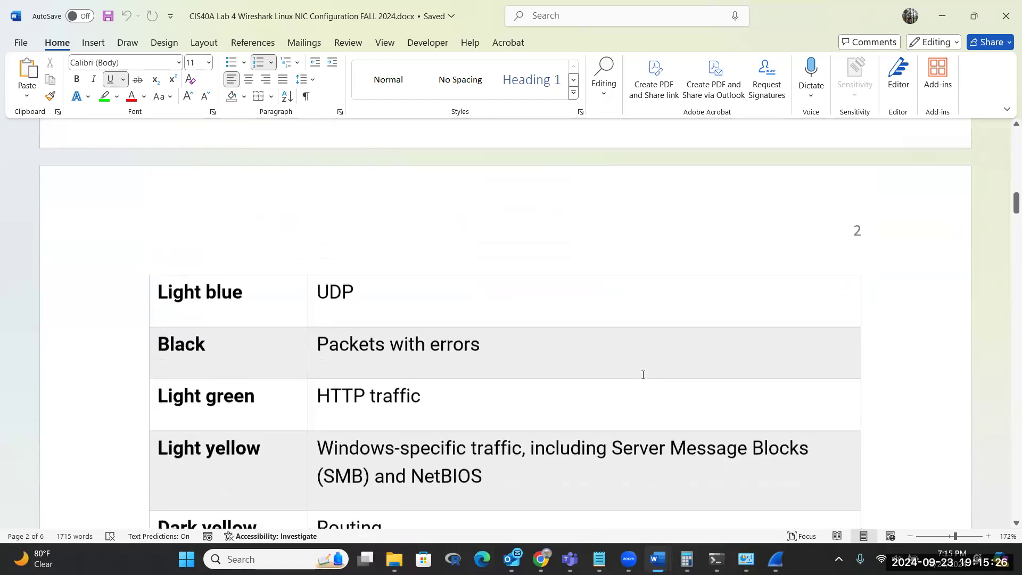
{"action": "scroll", "coordinate": [643, 374], "scroll_direction": "up", "scroll_amount": 4}
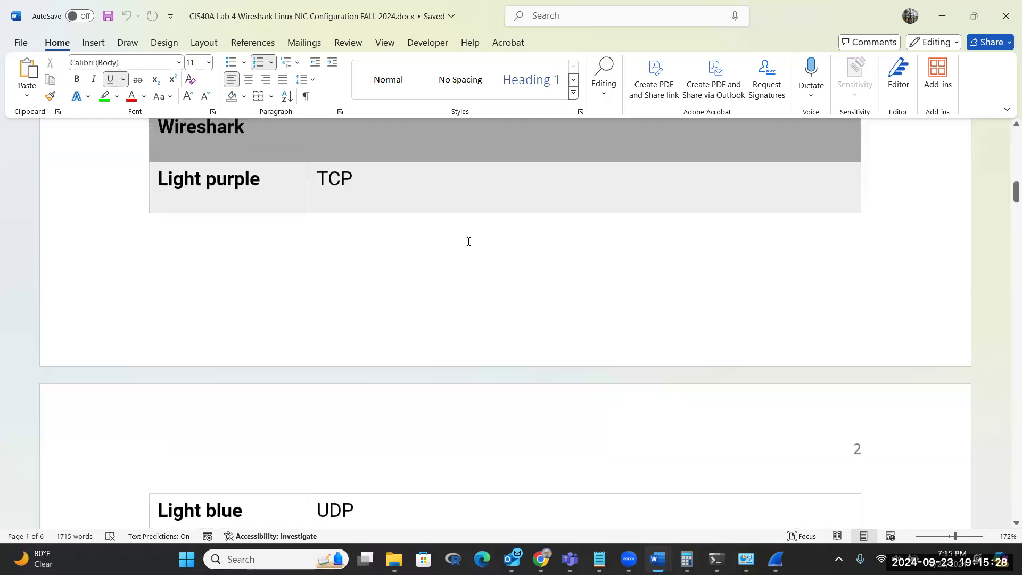
{"action": "scroll", "coordinate": [644, 409], "scroll_direction": "down", "scroll_amount": 7}
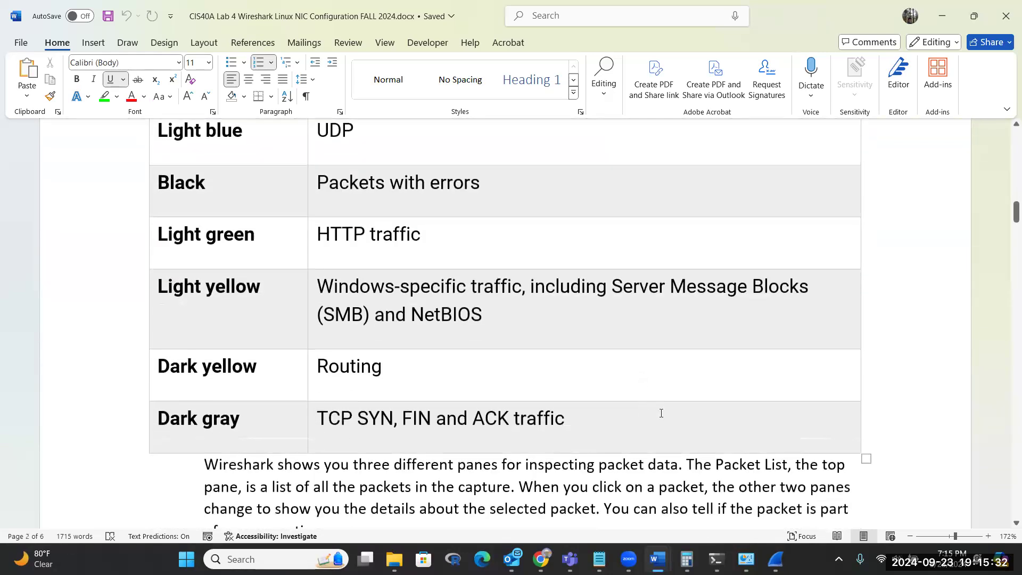
Read the document's explanation of Wireshark's three panes and packet list columns, highlighting the start of the Protocol description
{"action": "scroll", "coordinate": [664, 415], "scroll_direction": "down", "scroll_amount": 4}
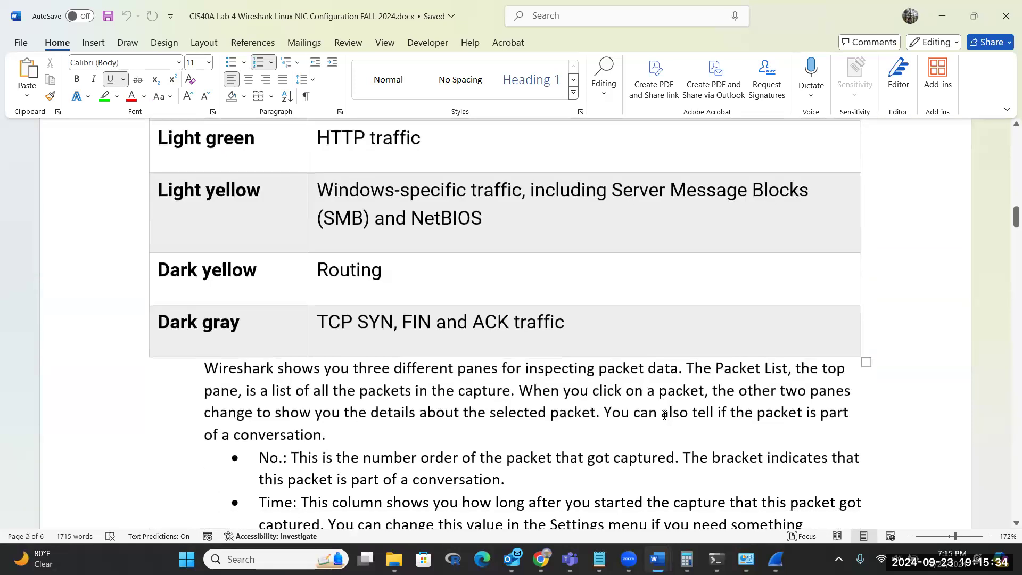
{"action": "scroll", "coordinate": [664, 415], "scroll_direction": "down", "scroll_amount": 1}
{"action": "scroll", "coordinate": [664, 415], "scroll_direction": "down", "scroll_amount": 2}
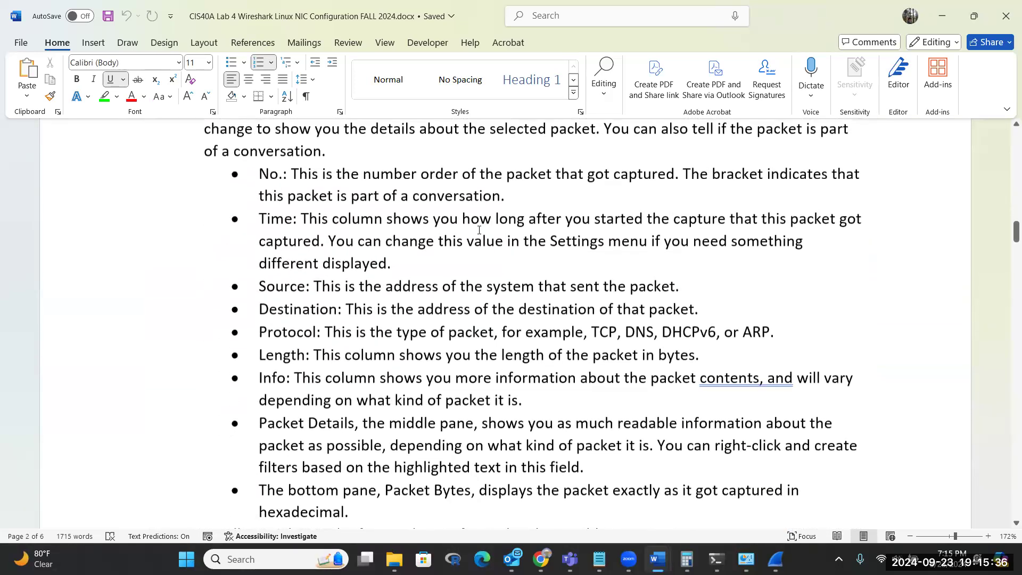
{"action": "left_click_drag", "start_coordinate": [258, 310], "coordinate": [474, 309]}
{"action": "left_click_drag", "start_coordinate": [319, 333], "coordinate": [396, 332]}
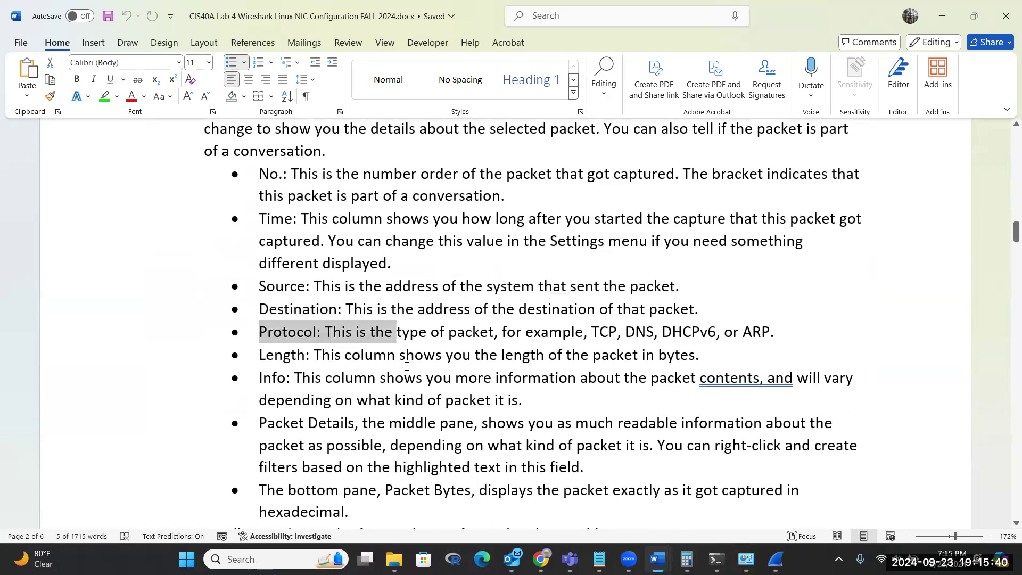
{"action": "left_click", "coordinate": [396, 400]}
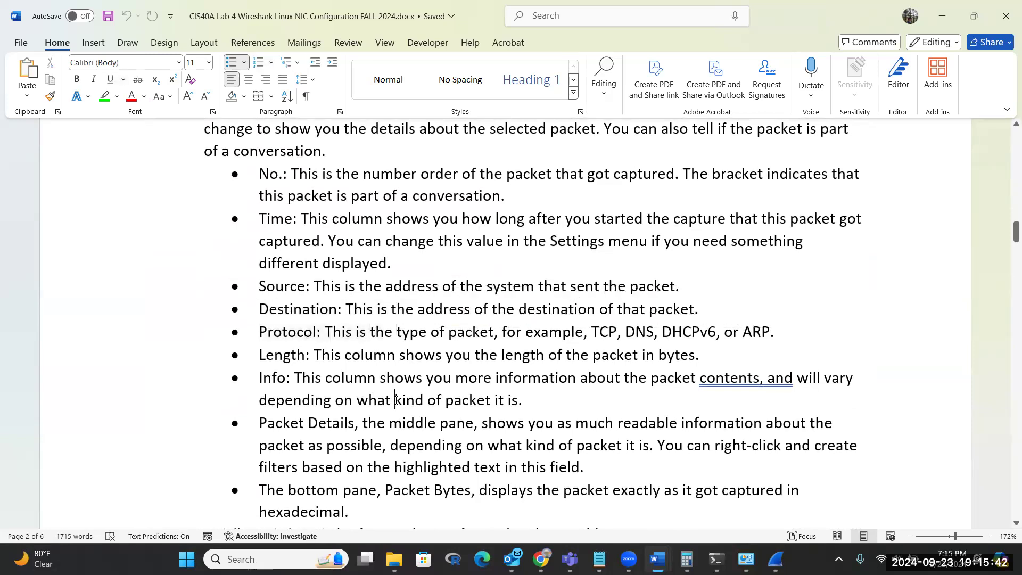
Read lab steps 7 to 10 about the first packet's traffic type, locating HTTP packets, and viewing their details
{"action": "scroll", "coordinate": [397, 399], "scroll_direction": "down", "scroll_amount": 1}
{"action": "scroll", "coordinate": [396, 400], "scroll_direction": "up", "scroll_amount": 1}
{"action": "left_click", "coordinate": [529, 180]}
{"action": "left_click", "coordinate": [526, 201]}
{"action": "scroll", "coordinate": [537, 344], "scroll_direction": "down", "scroll_amount": 3}
{"action": "scroll", "coordinate": [537, 343], "scroll_direction": "down", "scroll_amount": 2}
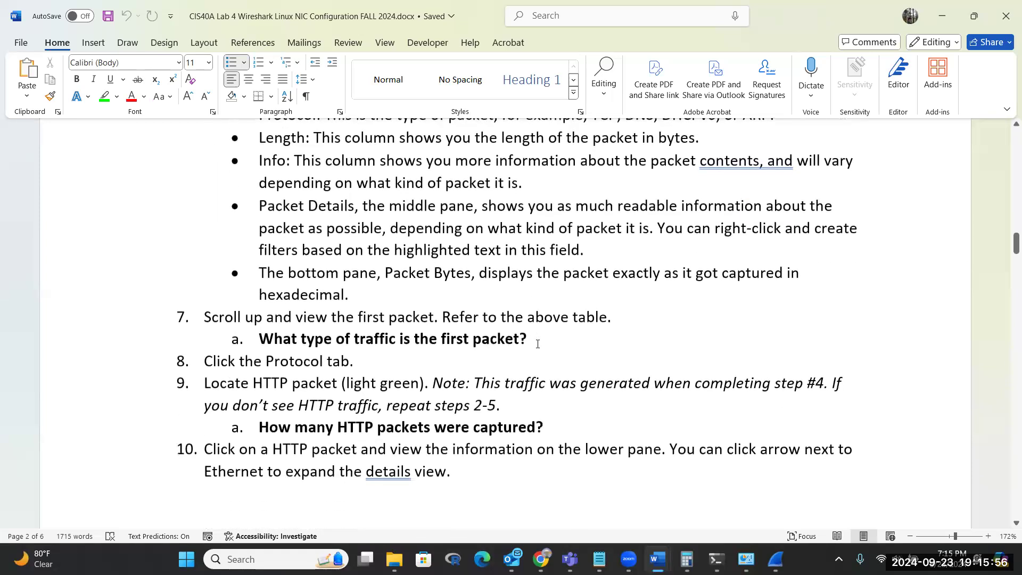
{"action": "mouse_move", "coordinate": [687, 558]}
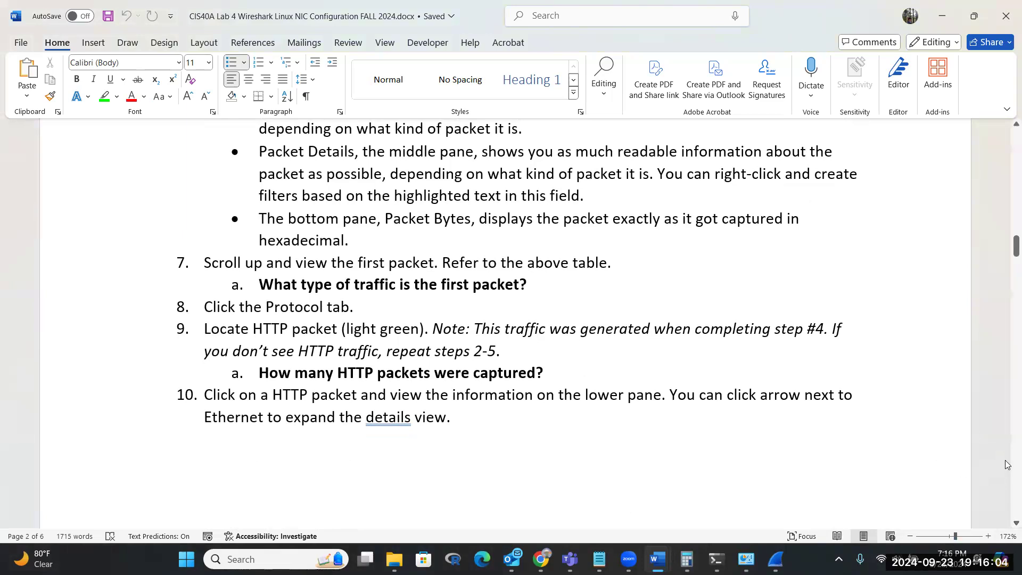
{"action": "left_click", "coordinate": [980, 395]}
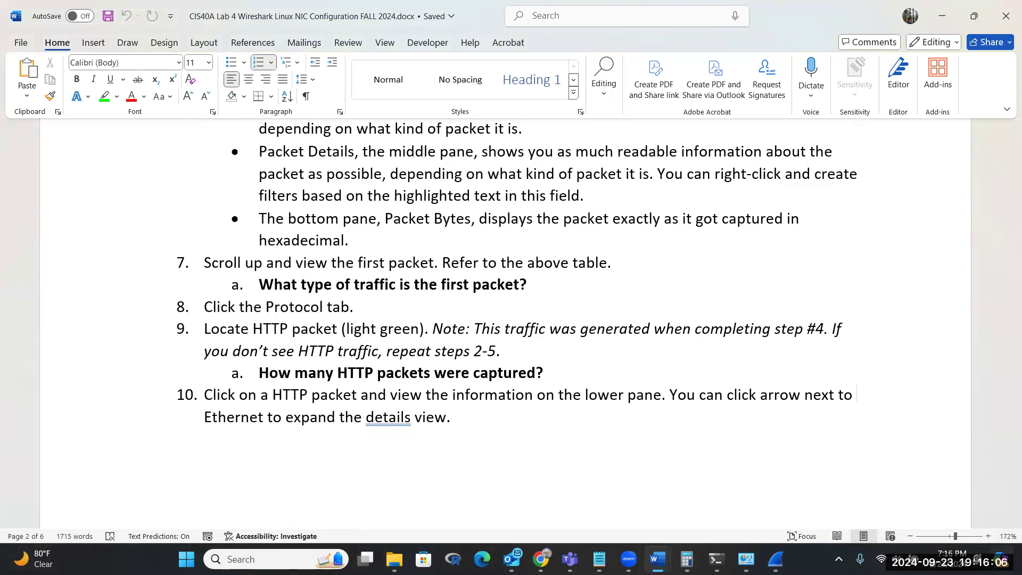
Switch back to Wireshark and expand the Frame details of the first packet
{"action": "left_click", "coordinate": [776, 559]}
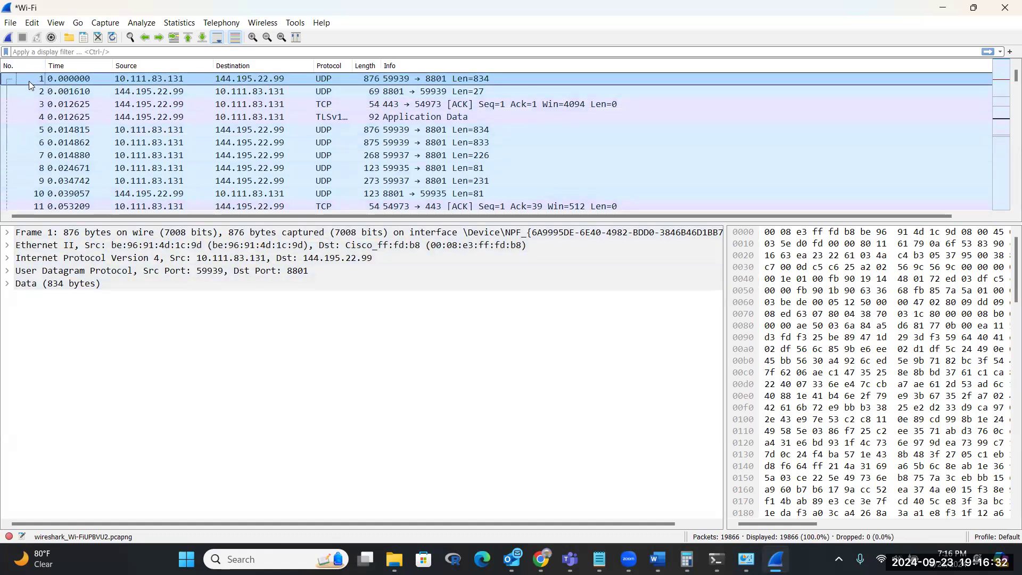
{"action": "left_click", "coordinate": [147, 302]}
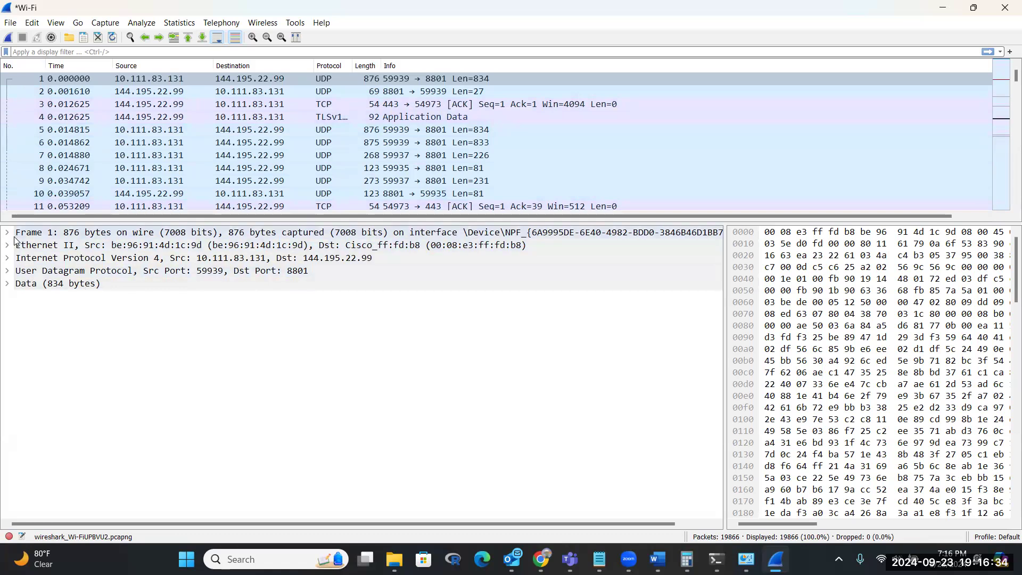
{"action": "left_click", "coordinate": [16, 236]}
{"action": "left_click", "coordinate": [8, 233]}
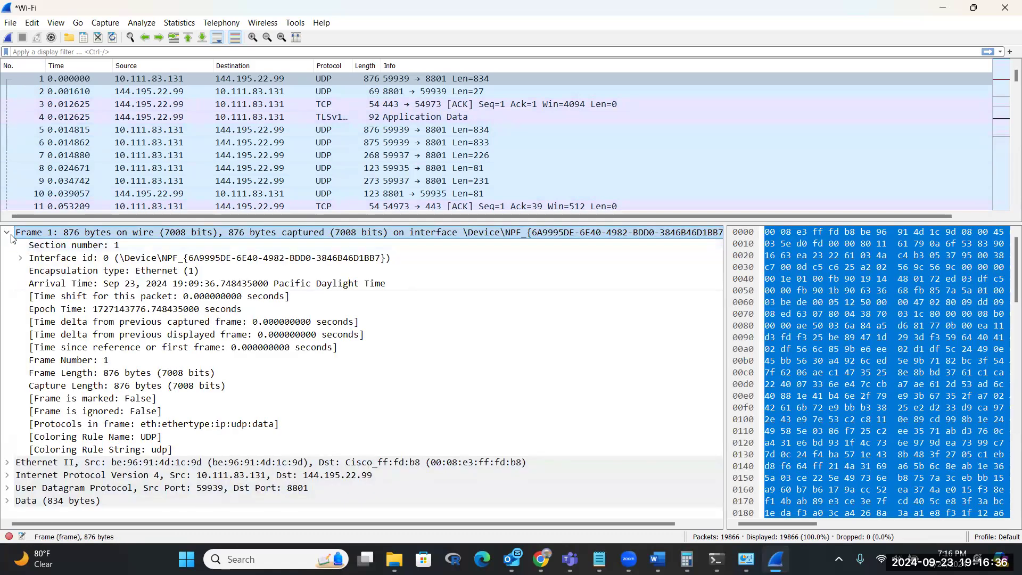
Collapse the first packet's Frame details, expand its Ethernet II section, and select the Destination field
{"action": "left_click", "coordinate": [7, 234]}
{"action": "left_click", "coordinate": [8, 246]}
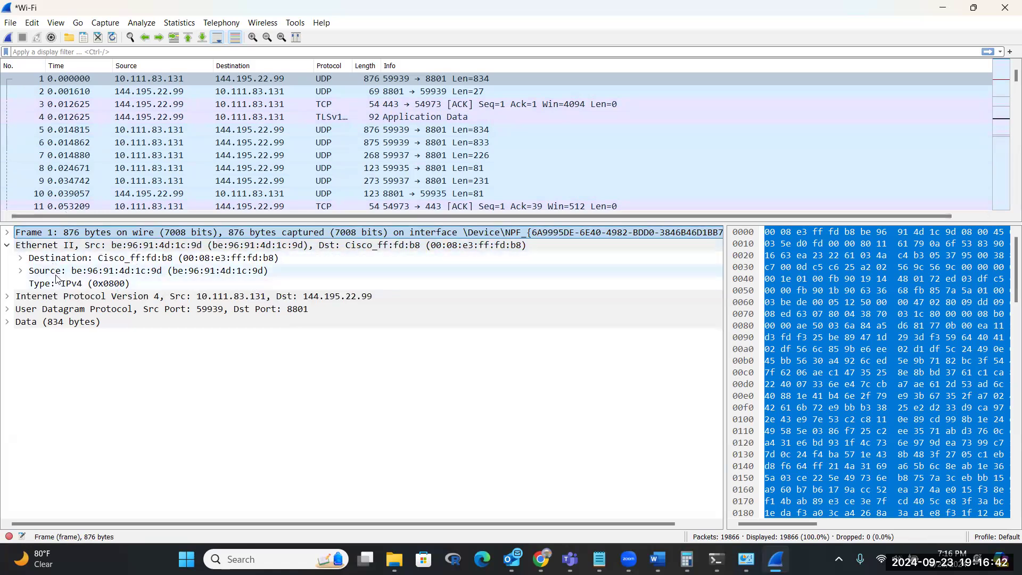
{"action": "left_click", "coordinate": [40, 260]}
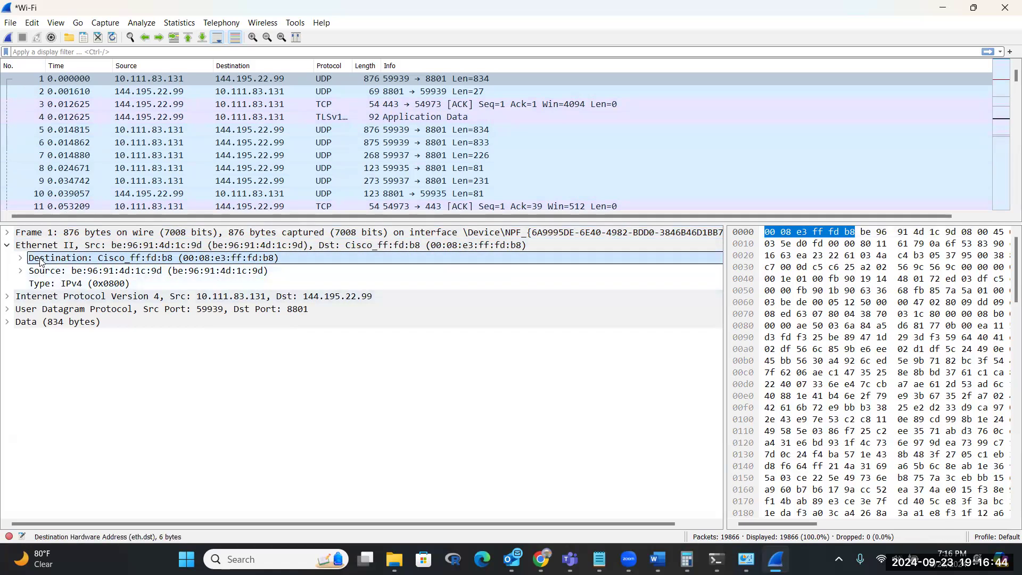
Collapse the first packet's Ethernet II section, expand its Internet Protocol Version 4 section, and select the Protocol field
{"action": "left_click", "coordinate": [7, 245]}
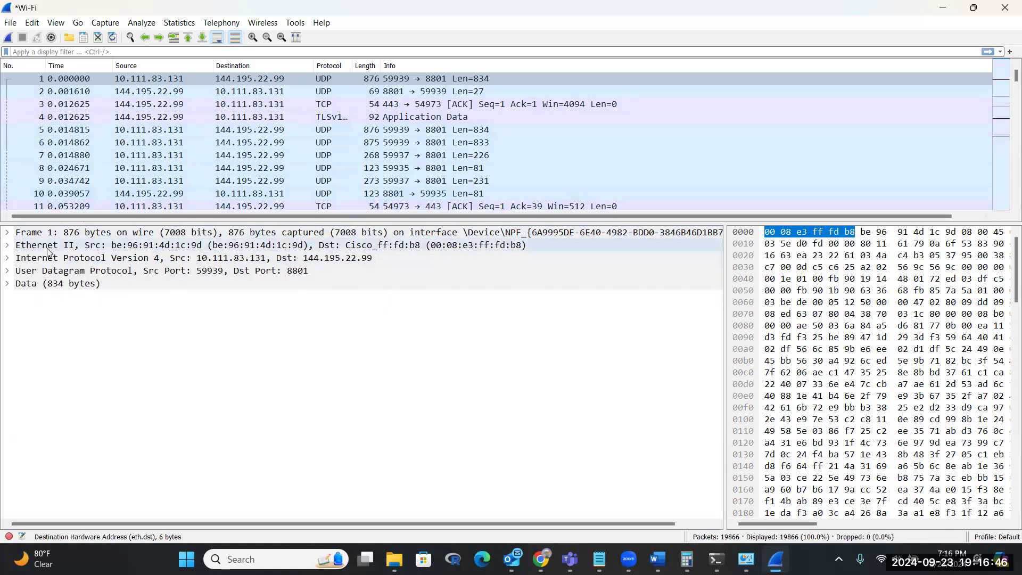
{"action": "left_click", "coordinate": [7, 258]}
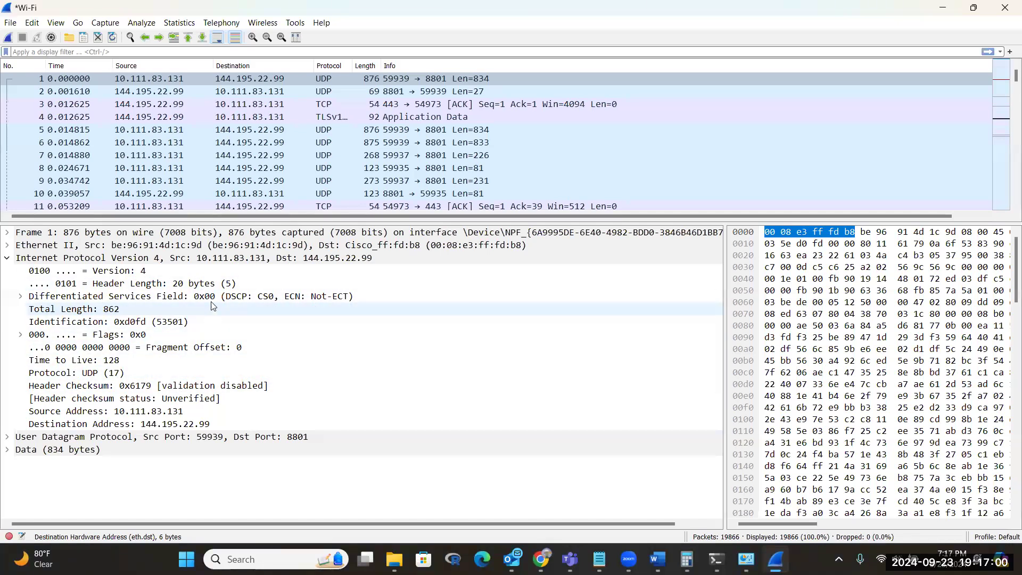
{"action": "left_click", "coordinate": [88, 374]}
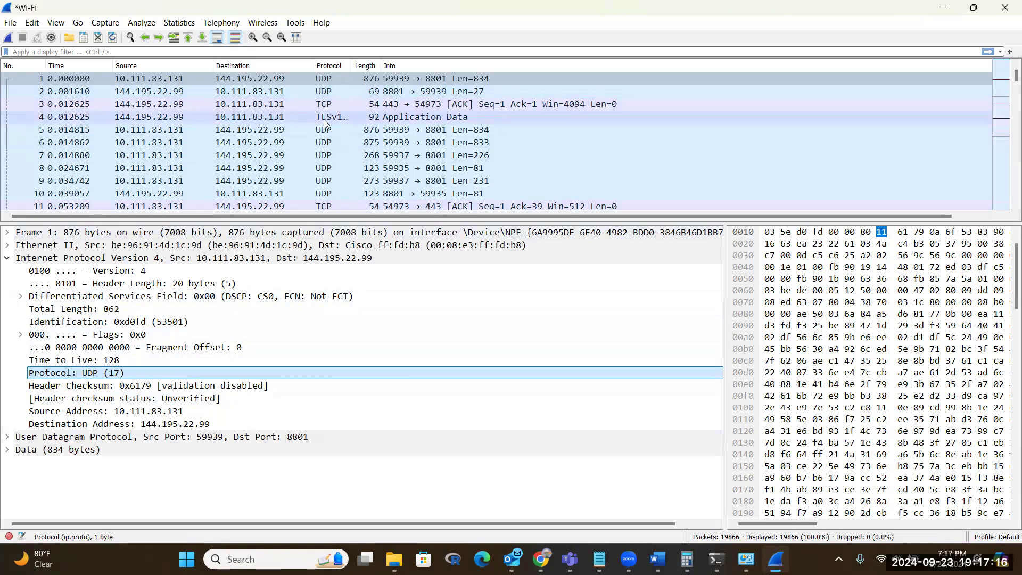
Compare the IPv4 details of TCP packets 3 and 11, ending with packet 3 selected
{"action": "left_click", "coordinate": [328, 104]}
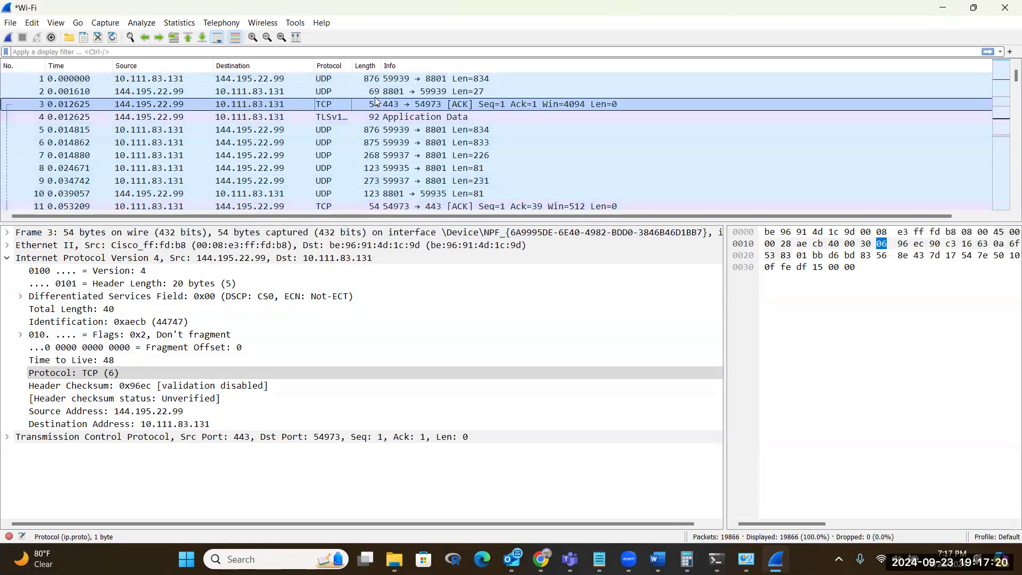
{"action": "left_click", "coordinate": [355, 206]}
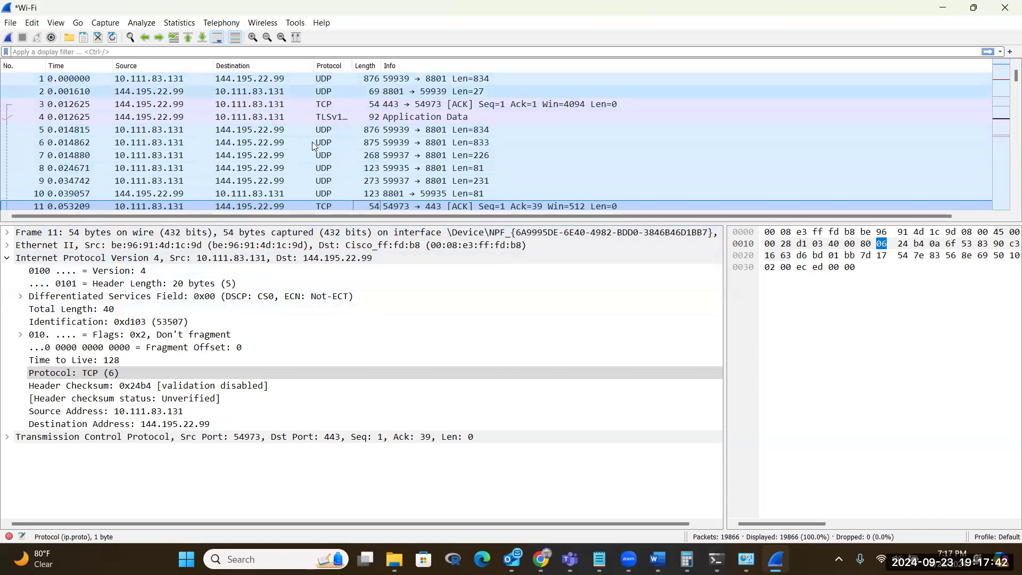
{"action": "left_click", "coordinate": [524, 104]}
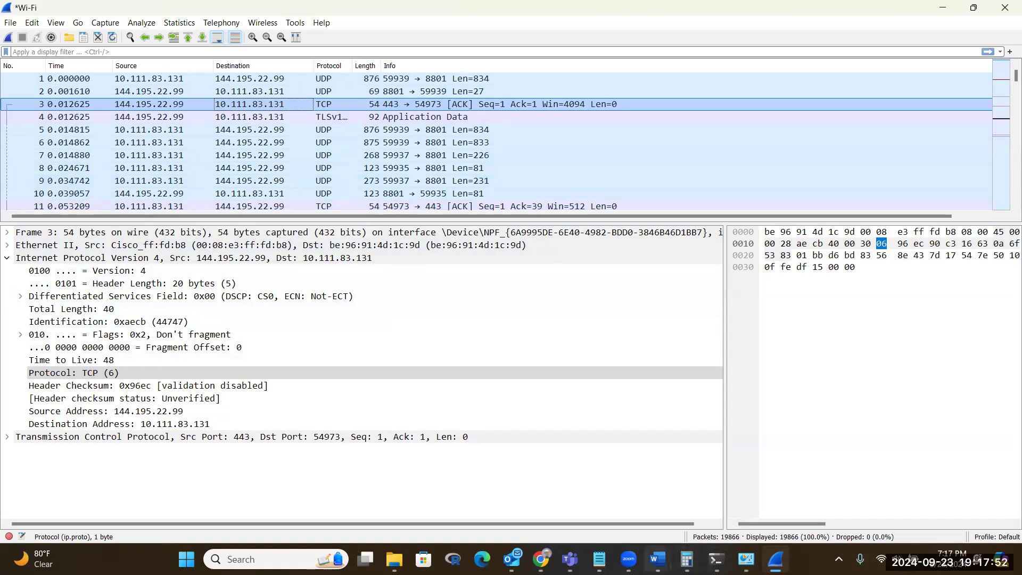
Switch to the CIS40A Lab 4 document in Word, review step 7's first-packet traffic question, and return to Wireshark
{"action": "left_click", "coordinate": [657, 558]}
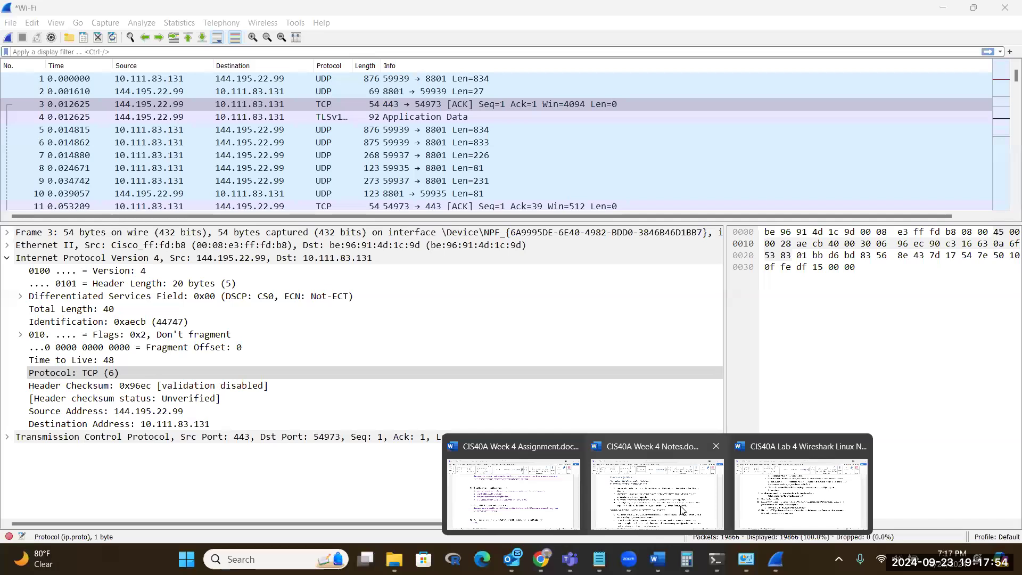
{"action": "left_click", "coordinate": [801, 492]}
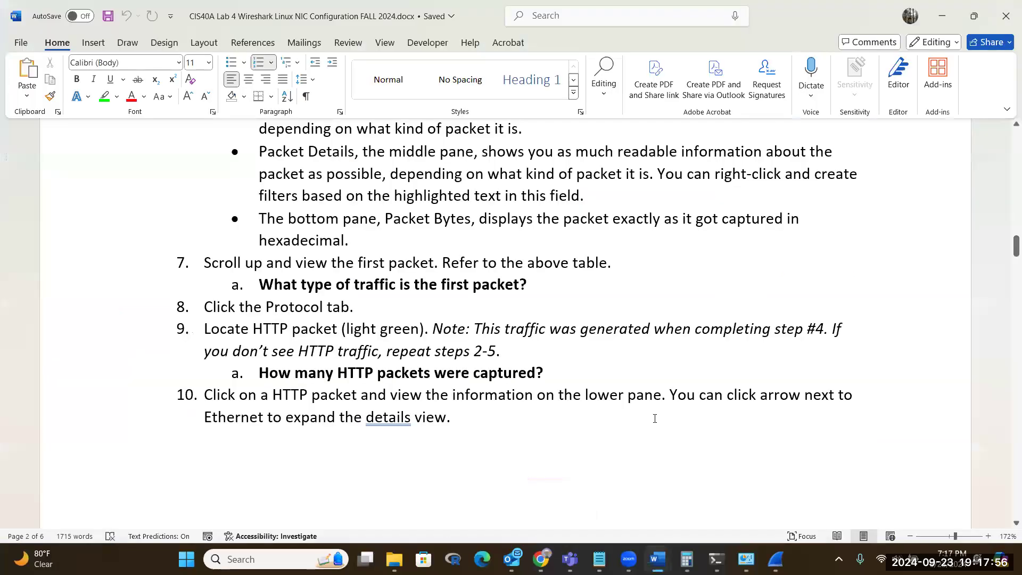
{"action": "left_click", "coordinate": [534, 281]}
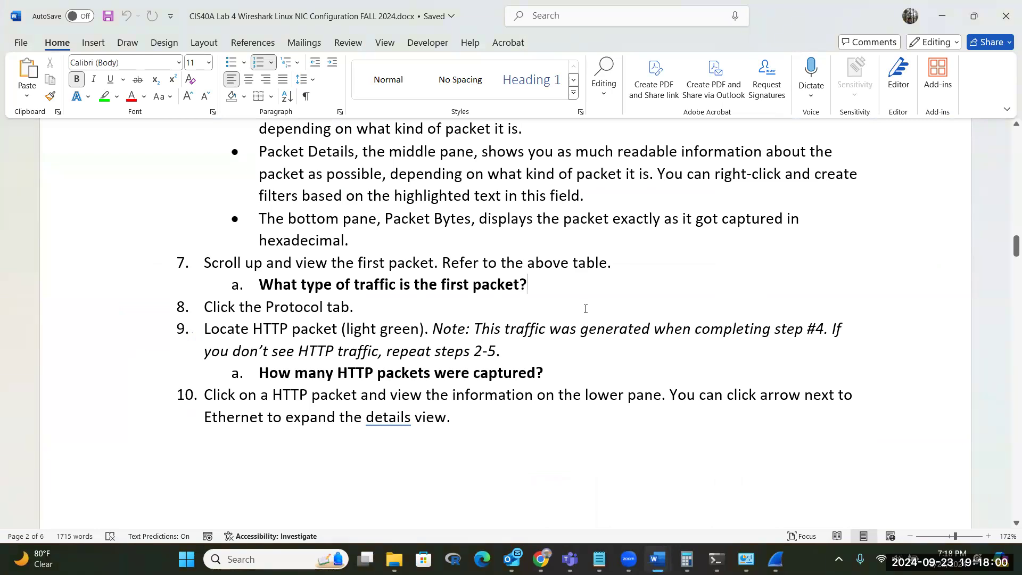
{"action": "mouse_move", "coordinate": [776, 559]}
{"action": "left_click", "coordinate": [774, 489]}
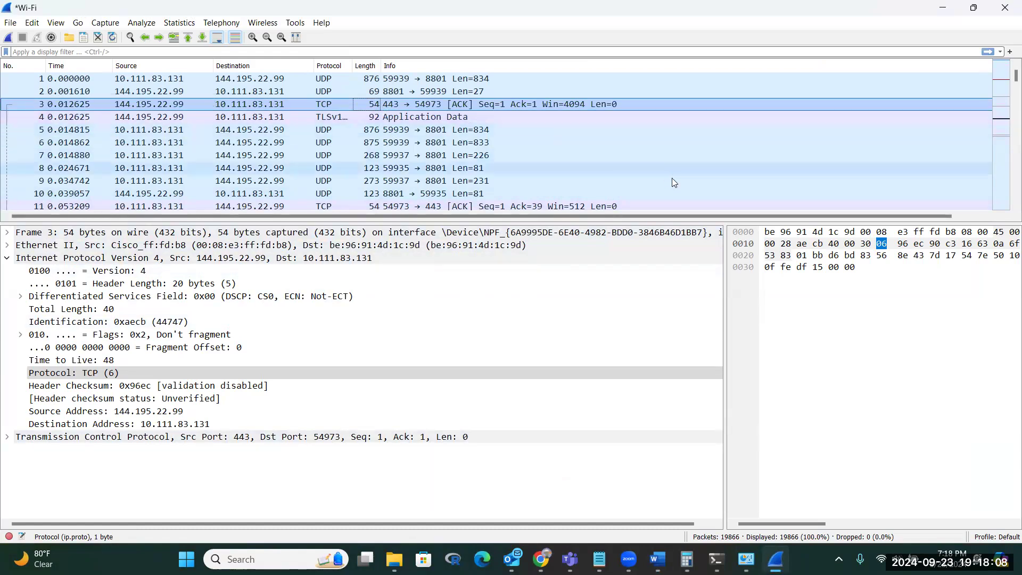
Select TCP packet 11, return to packet 3, and open packet 3 in its own window
{"action": "left_click", "coordinate": [582, 207]}
{"action": "left_click", "coordinate": [444, 106]}
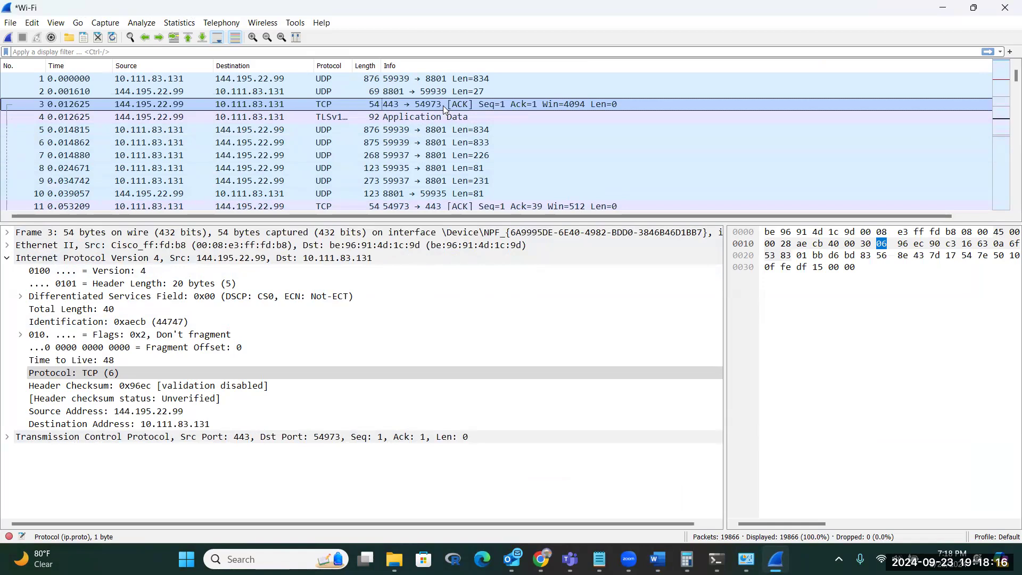
{"action": "double_click", "coordinate": [443, 105]}
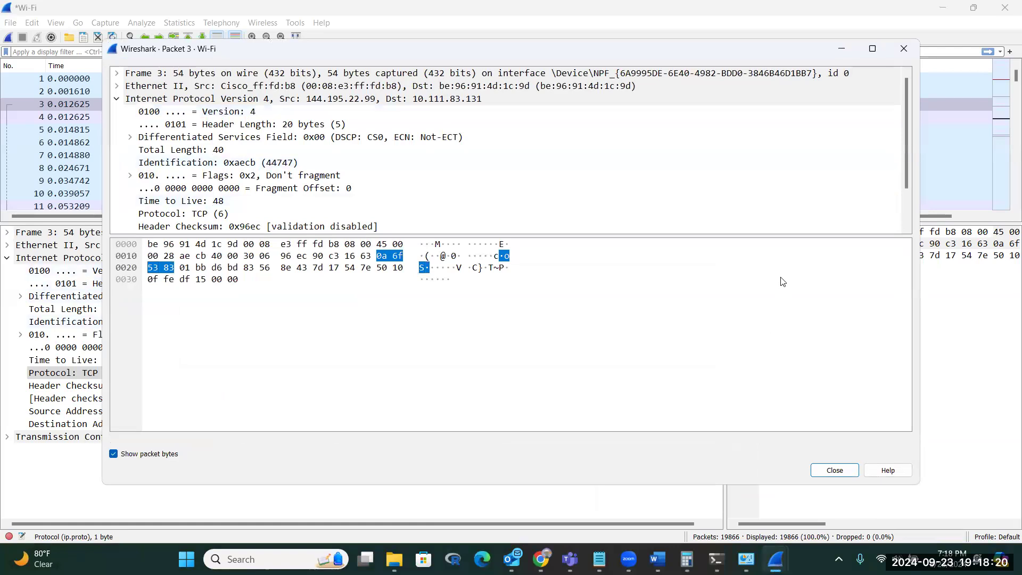
Inspect packet 3's Frame and Ethernet II details, collapse all its expanded sections, and close the packet window
{"action": "left_click", "coordinate": [117, 74]}
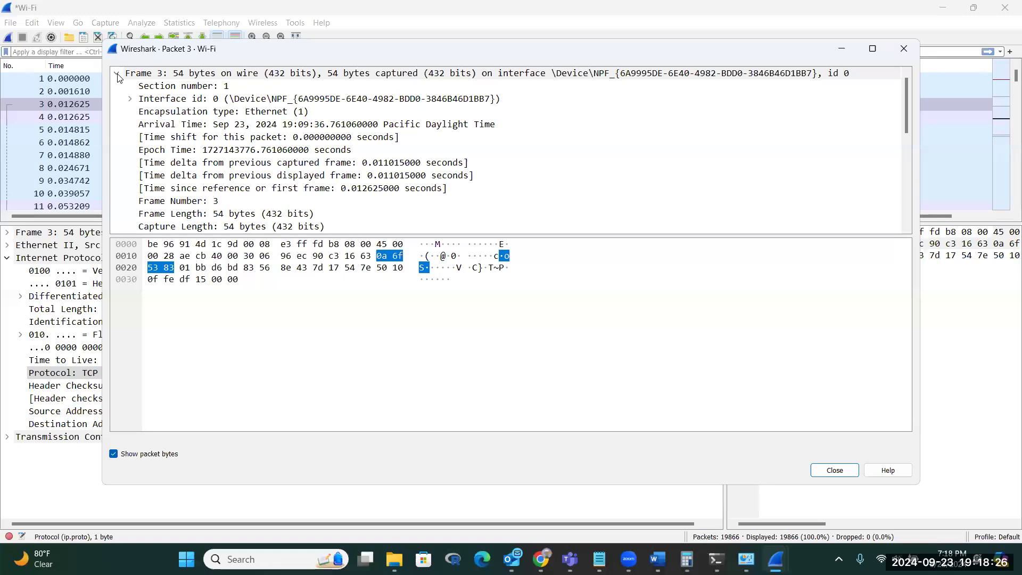
{"action": "left_click", "coordinate": [117, 74]}
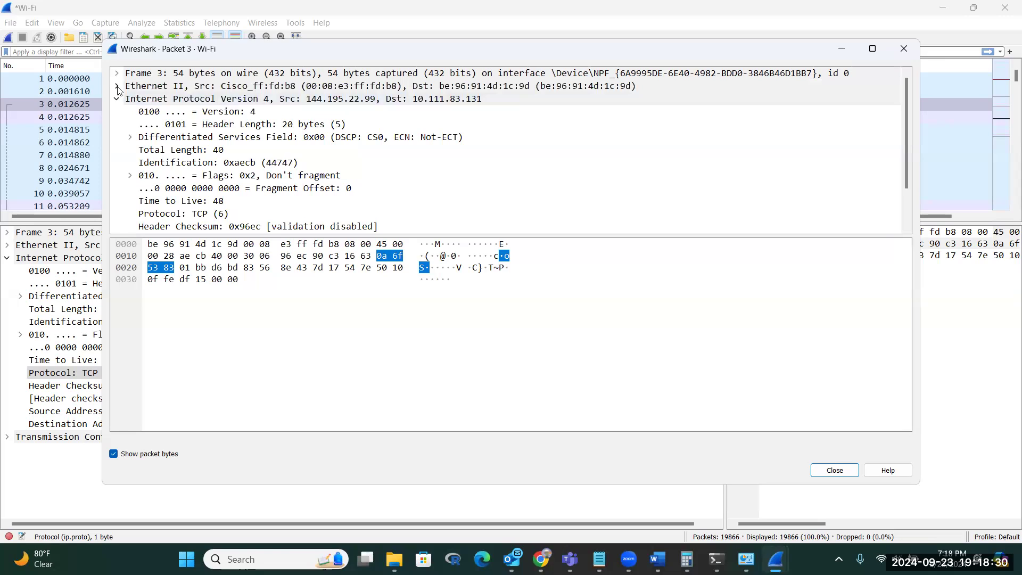
{"action": "left_click", "coordinate": [117, 87]}
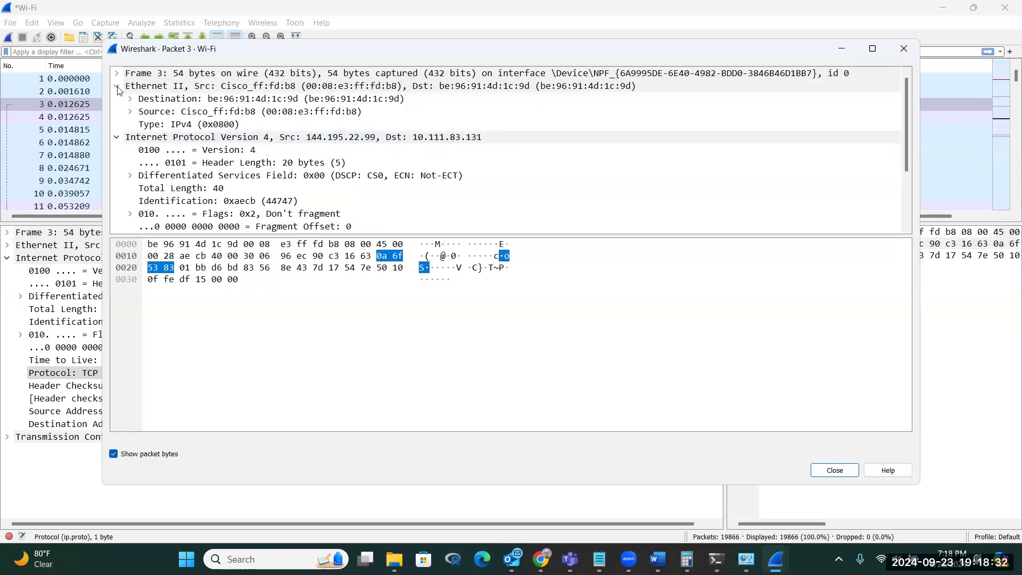
{"action": "left_click", "coordinate": [117, 87]}
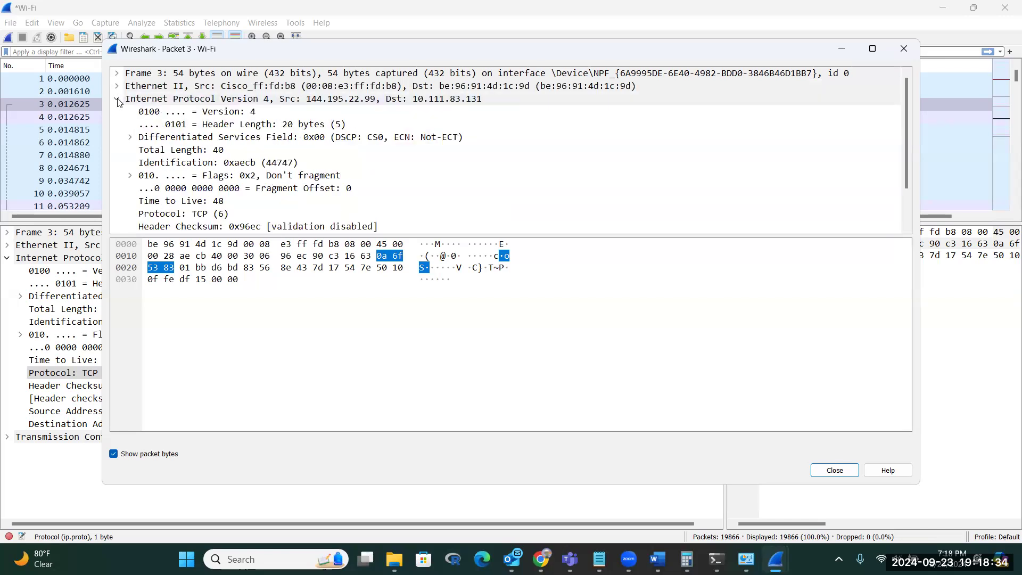
{"action": "left_click", "coordinate": [118, 101]}
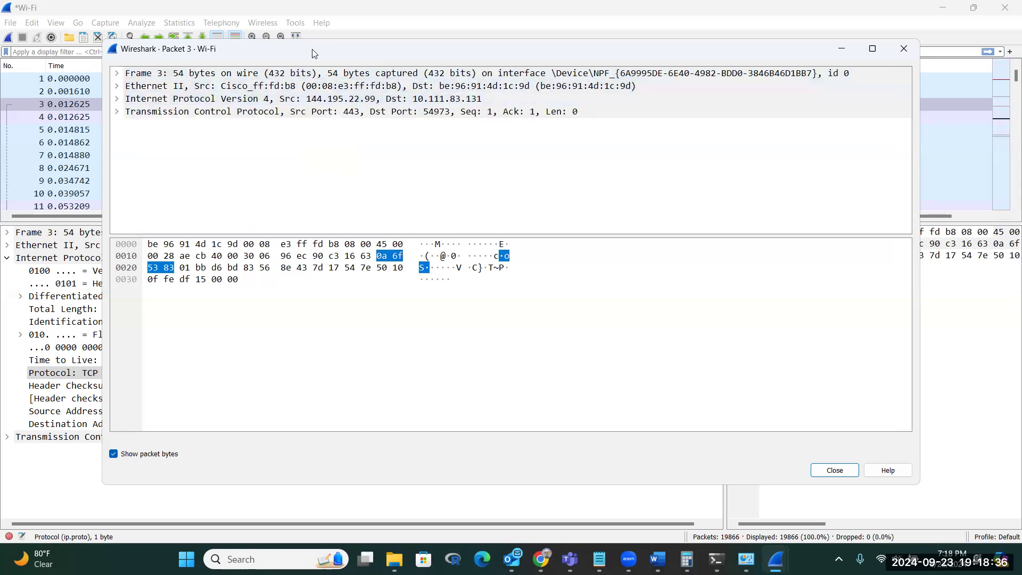
{"action": "left_click_drag", "start_coordinate": [312, 49], "coordinate": [297, 111]}
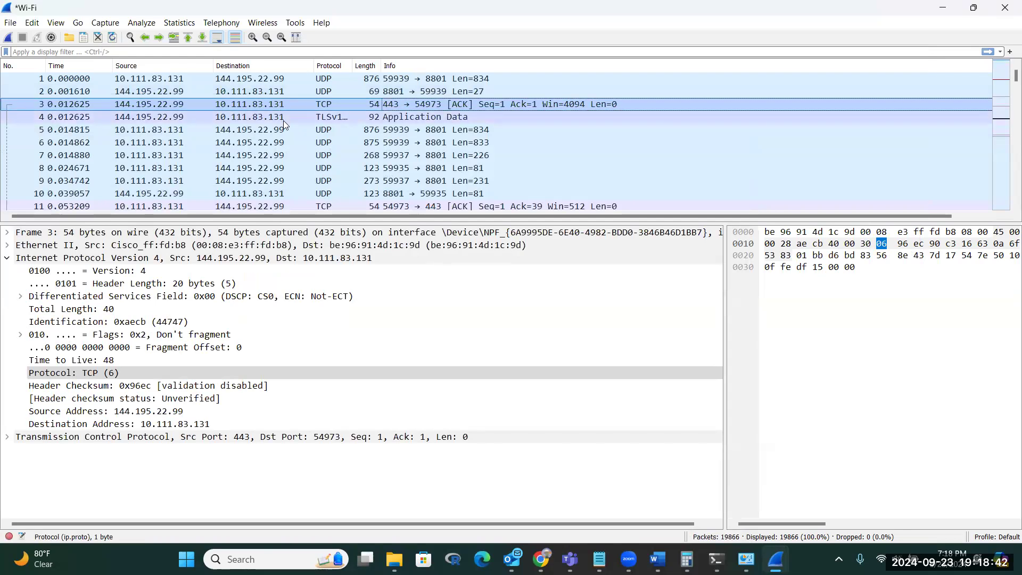
Select TLS packet 4, view its details in a separate window, and close that window
{"action": "left_click", "coordinate": [286, 120]}
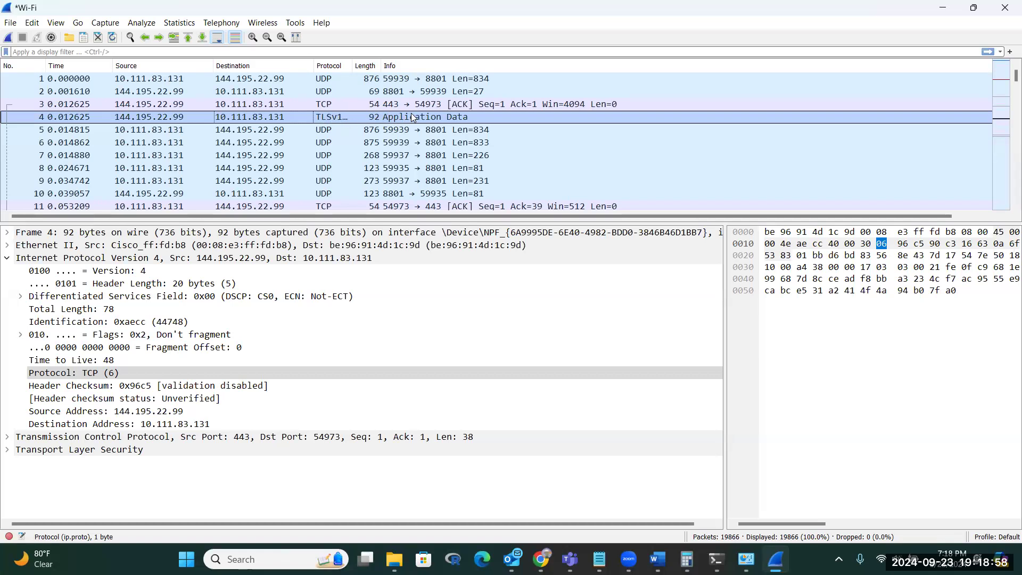
{"action": "double_click", "coordinate": [476, 119]}
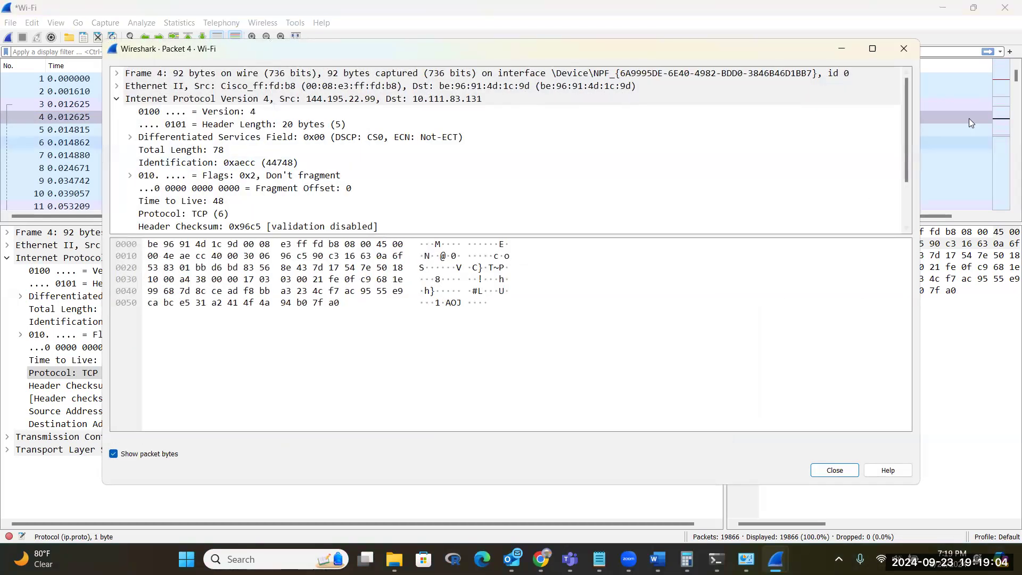
{"action": "left_click", "coordinate": [912, 52]}
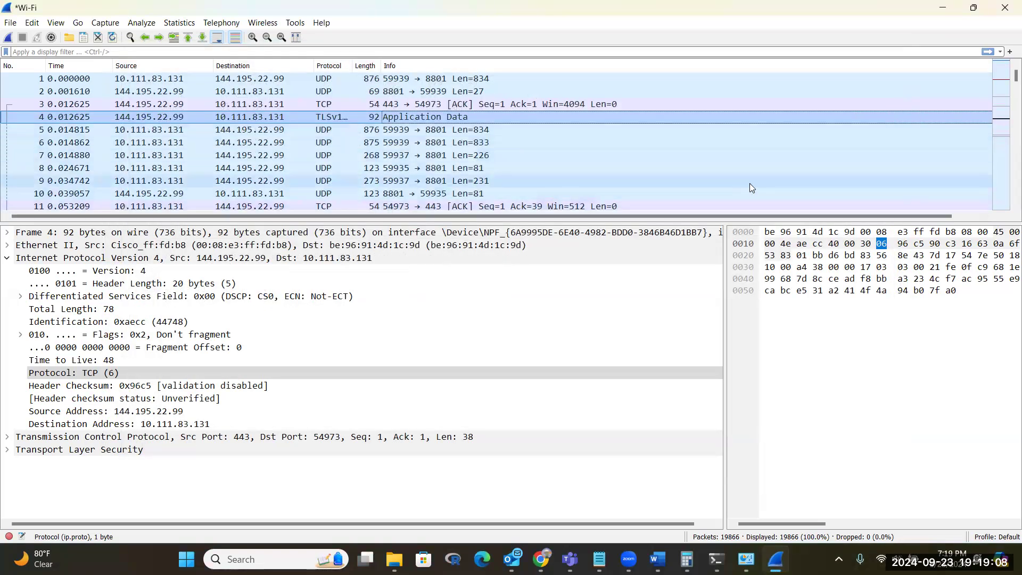
Find the red [RST, ACK] TCP packet 40, view its details in a separate window, and close it
{"action": "scroll", "coordinate": [642, 199], "scroll_direction": "down", "scroll_amount": 6}
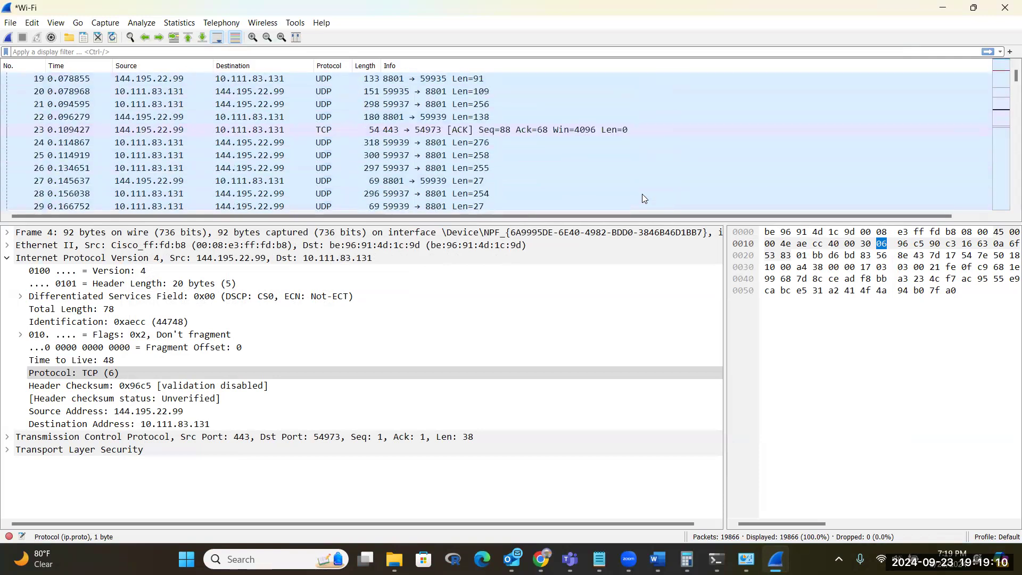
{"action": "scroll", "coordinate": [642, 194], "scroll_direction": "down", "scroll_amount": 1}
{"action": "scroll", "coordinate": [642, 193], "scroll_direction": "down", "scroll_amount": 4}
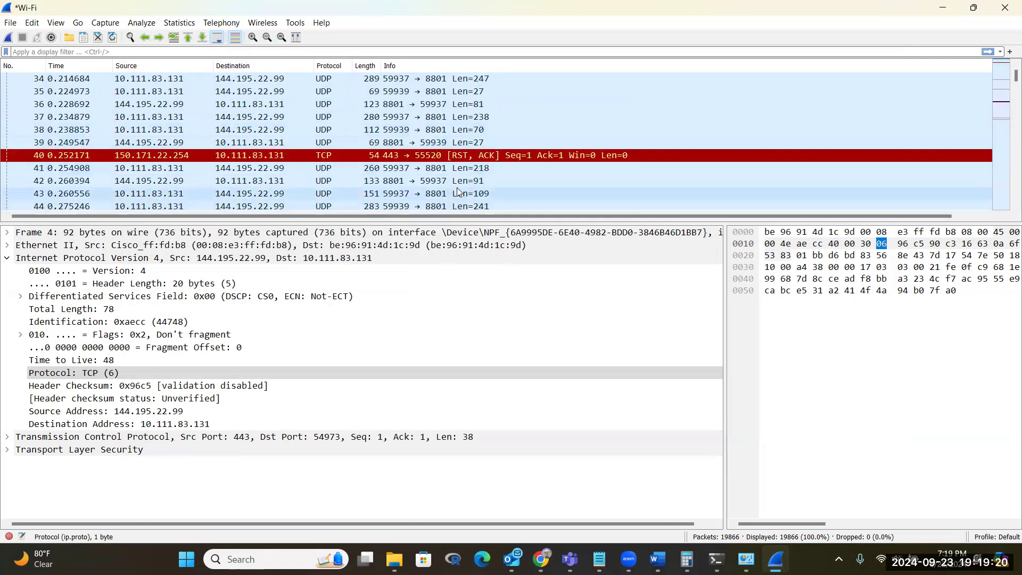
{"action": "double_click", "coordinate": [406, 159]}
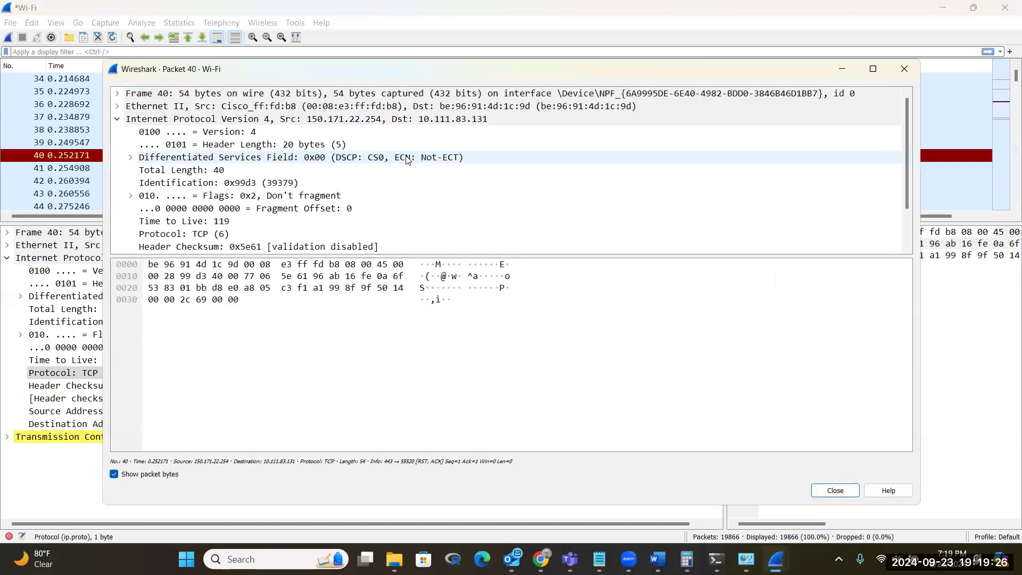
{"action": "left_click", "coordinate": [897, 65]}
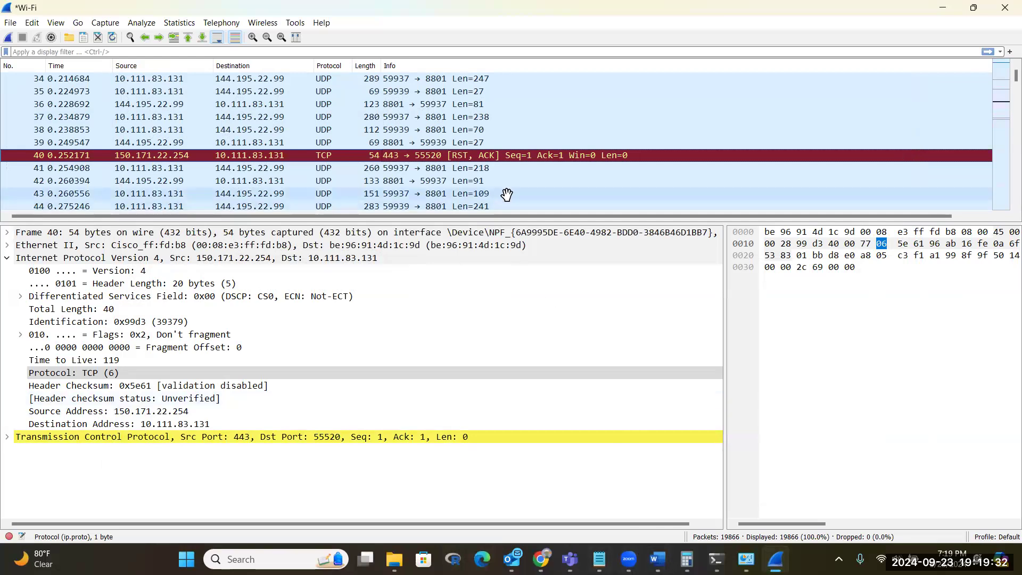
Look further down the packet list and select TLS packet 66 and the DNS query packet 69 for cc-api-data.adobe.io
{"action": "scroll", "coordinate": [506, 194], "scroll_direction": "down", "scroll_amount": 4}
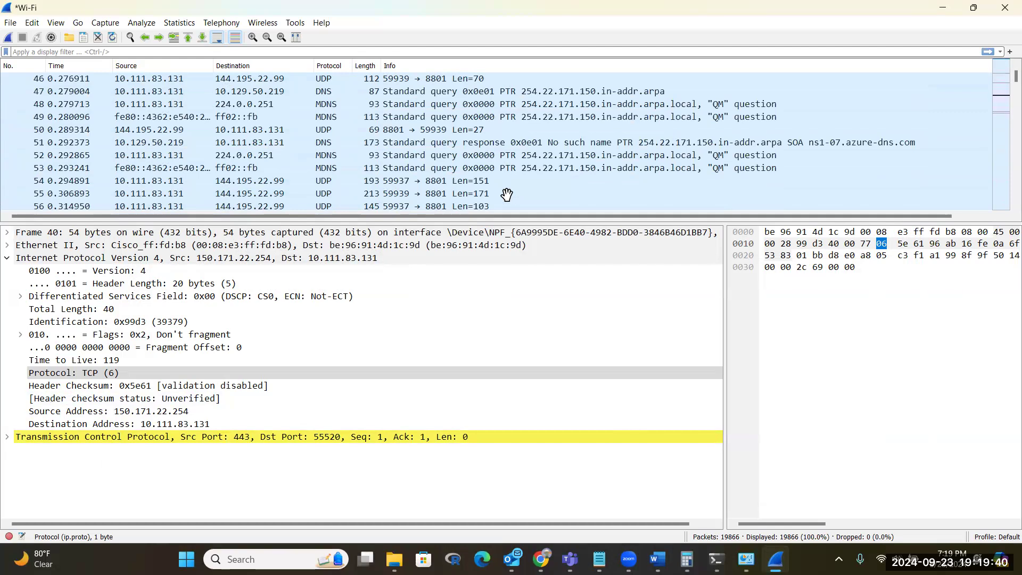
{"action": "scroll", "coordinate": [506, 194], "scroll_direction": "down", "scroll_amount": 1}
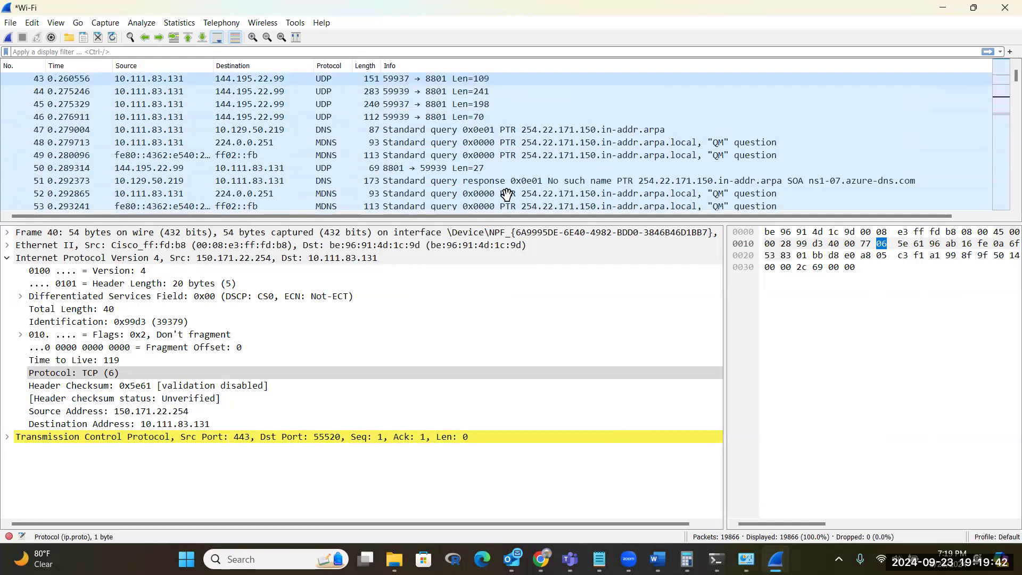
{"action": "scroll", "coordinate": [507, 194], "scroll_direction": "down", "scroll_amount": 5}
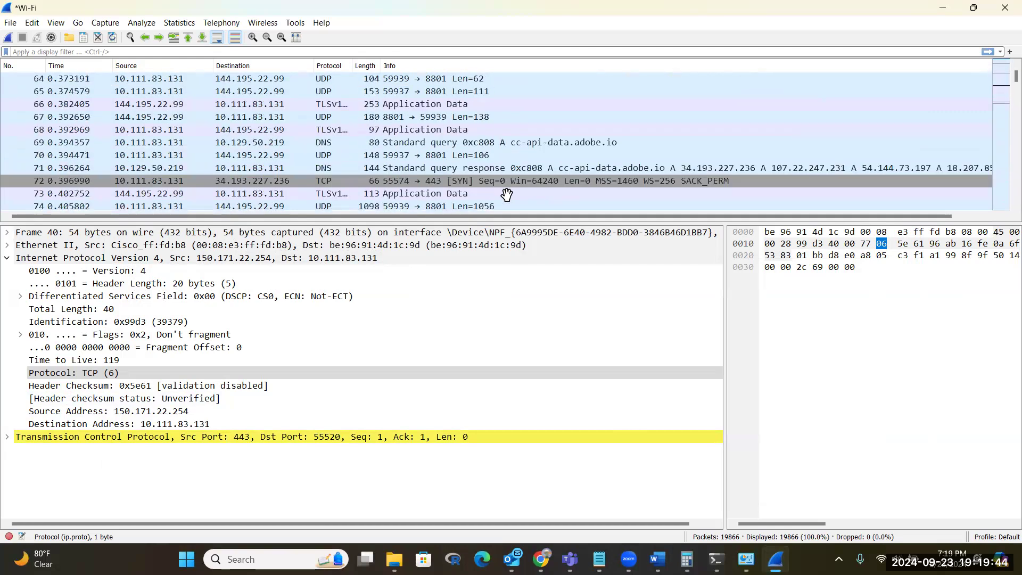
{"action": "left_click", "coordinate": [453, 131]}
{"action": "left_click", "coordinate": [446, 103]}
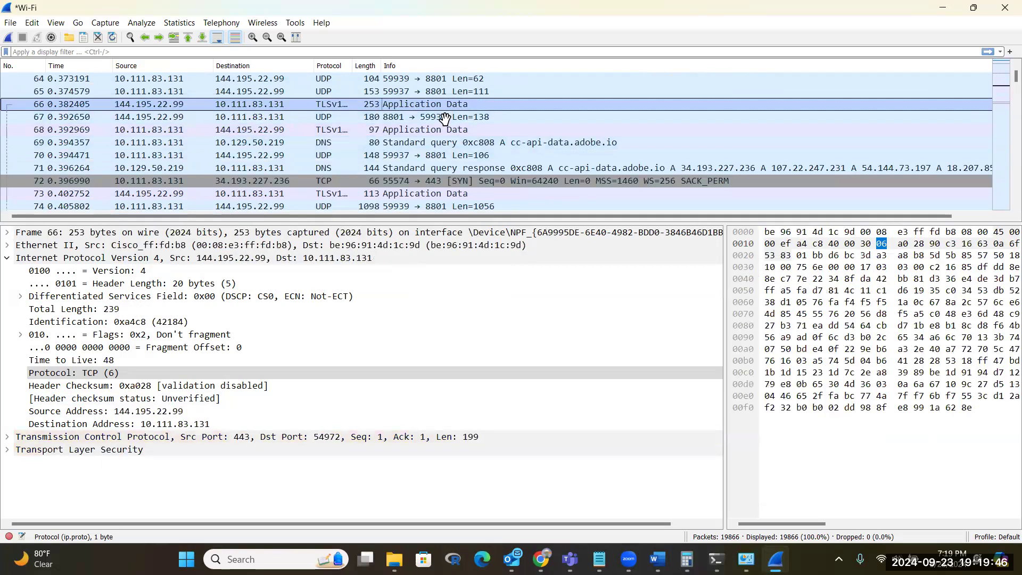
{"action": "left_click", "coordinate": [436, 141]}
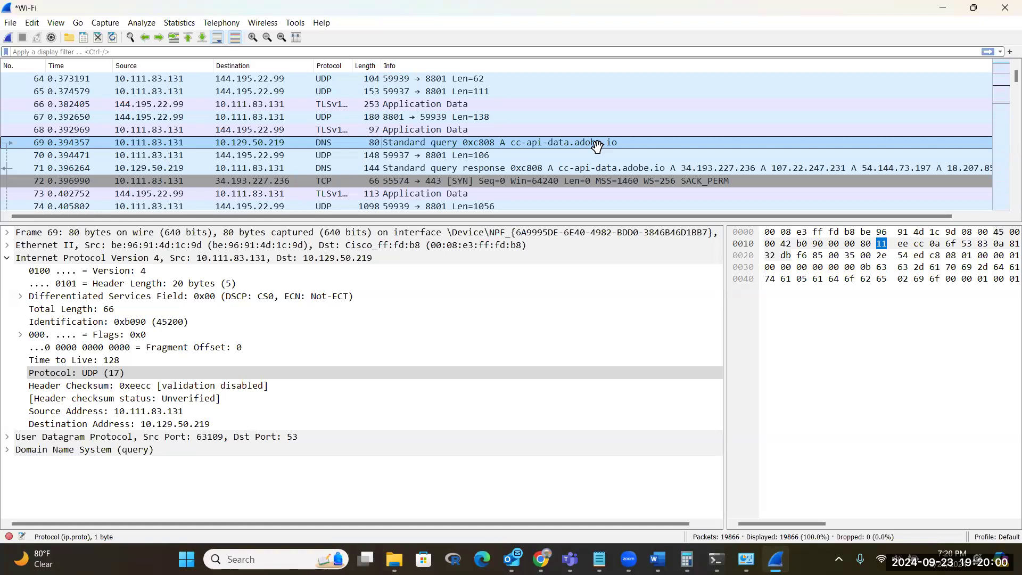
Examine the protocols of the packets after the DNS query, and switch to the CIS40A Week 4 Notes document in Word
{"action": "scroll", "coordinate": [596, 145], "scroll_direction": "down", "scroll_amount": 1}
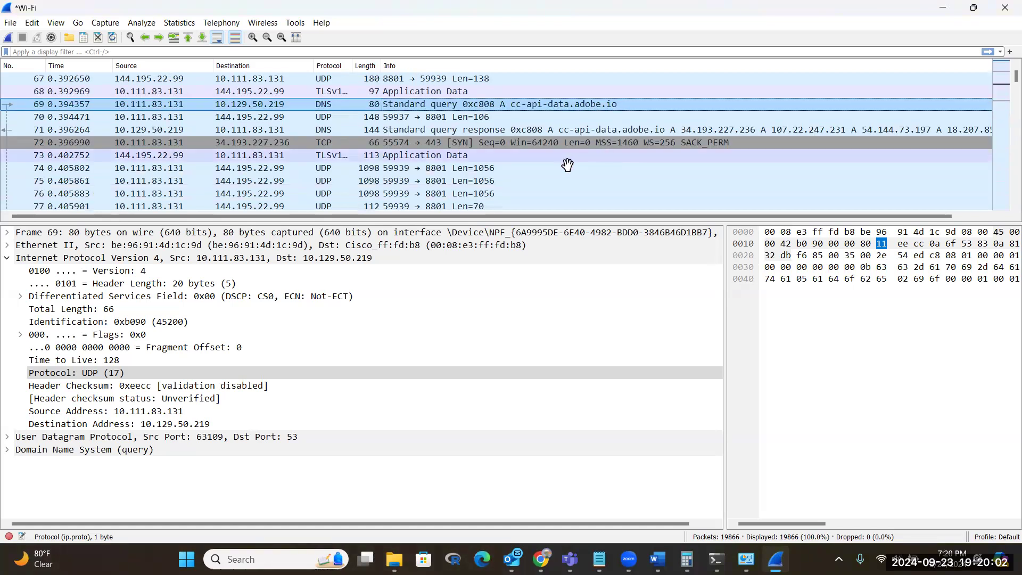
{"action": "scroll", "coordinate": [541, 190], "scroll_direction": "down", "scroll_amount": 2}
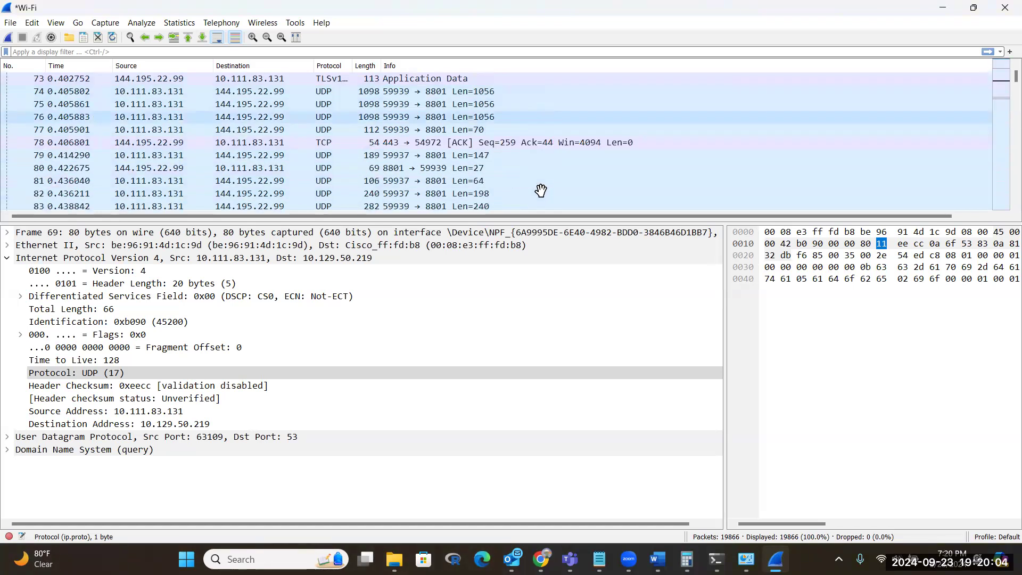
{"action": "scroll", "coordinate": [541, 190], "scroll_direction": "down", "scroll_amount": 3}
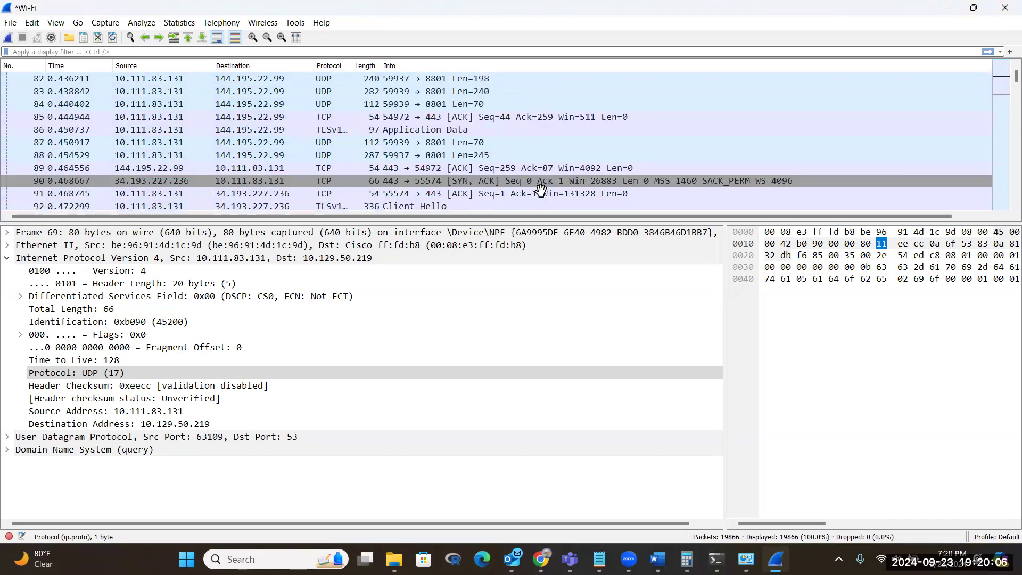
{"action": "left_click", "coordinate": [657, 559]}
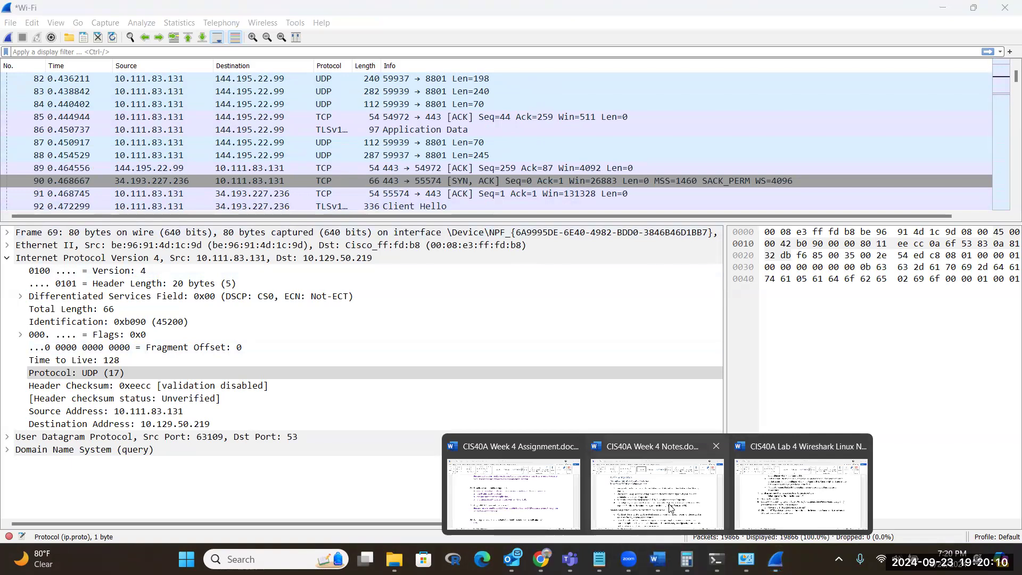
{"action": "left_click", "coordinate": [670, 508]}
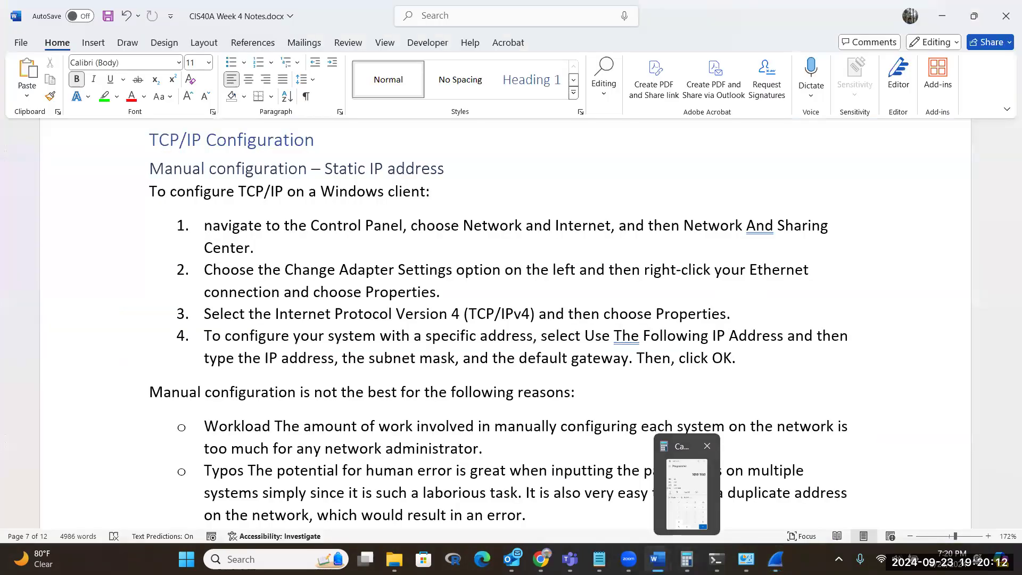
Switch to the CIS40A Lab 4 document in Word and read the packet pane descriptions and question 7a about the first packet
{"action": "left_click", "coordinate": [785, 511]}
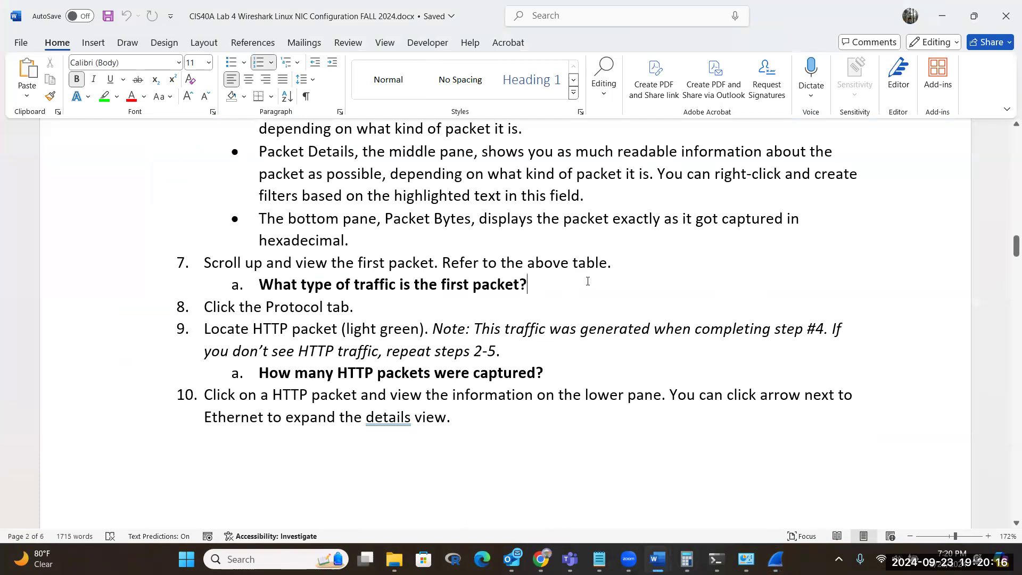
{"action": "scroll", "coordinate": [588, 281], "scroll_direction": "up", "scroll_amount": 6}
{"action": "scroll", "coordinate": [587, 281], "scroll_direction": "down", "scroll_amount": 3}
{"action": "scroll", "coordinate": [588, 281], "scroll_direction": "down", "scroll_amount": 3}
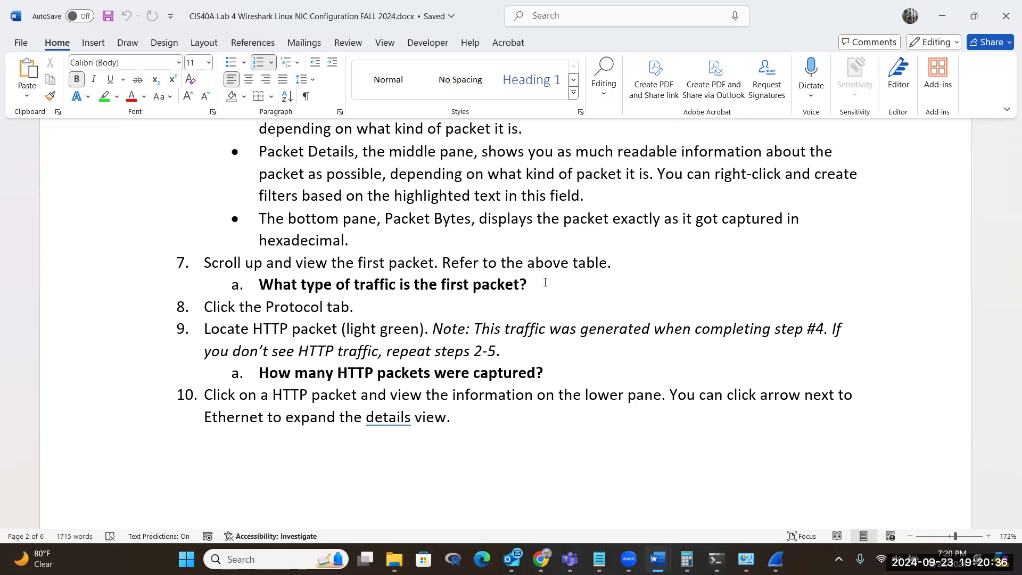
Switch to Wireshark and view the details of TCP packet 85, the Client Hello packet 92 and TCP packet 91
{"action": "left_click", "coordinate": [776, 559]}
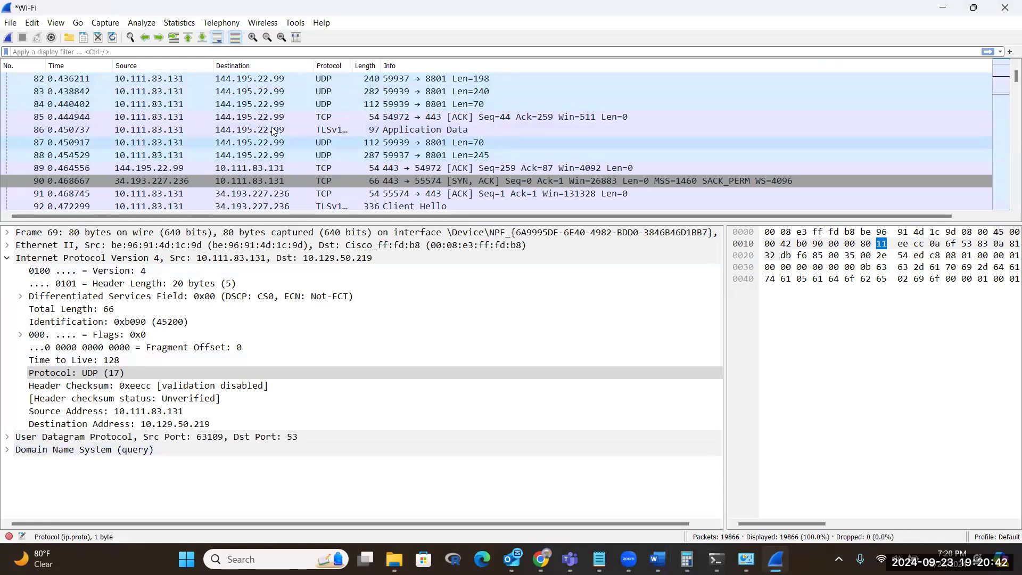
{"action": "left_click", "coordinate": [242, 116]}
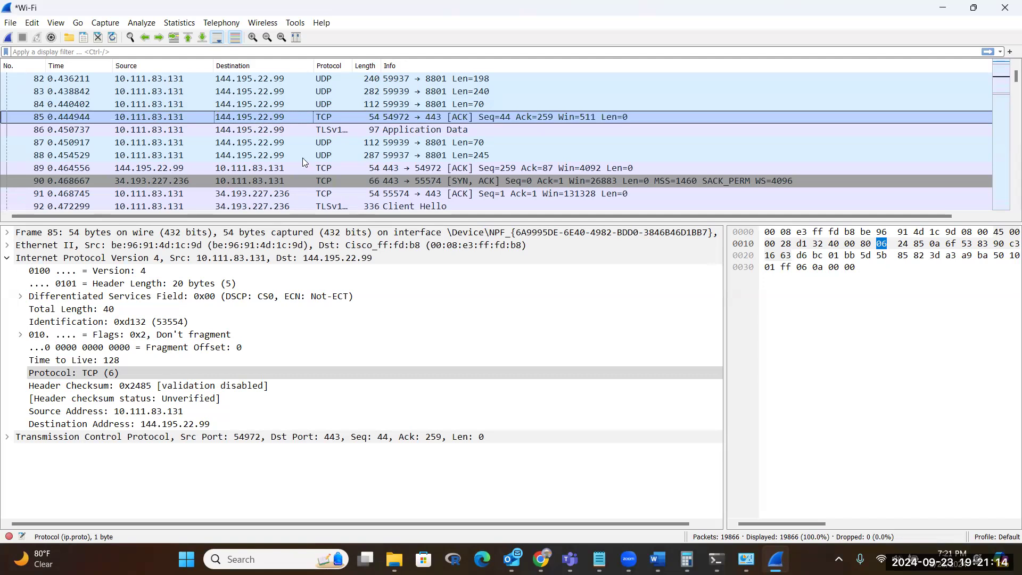
{"action": "left_click", "coordinate": [380, 207]}
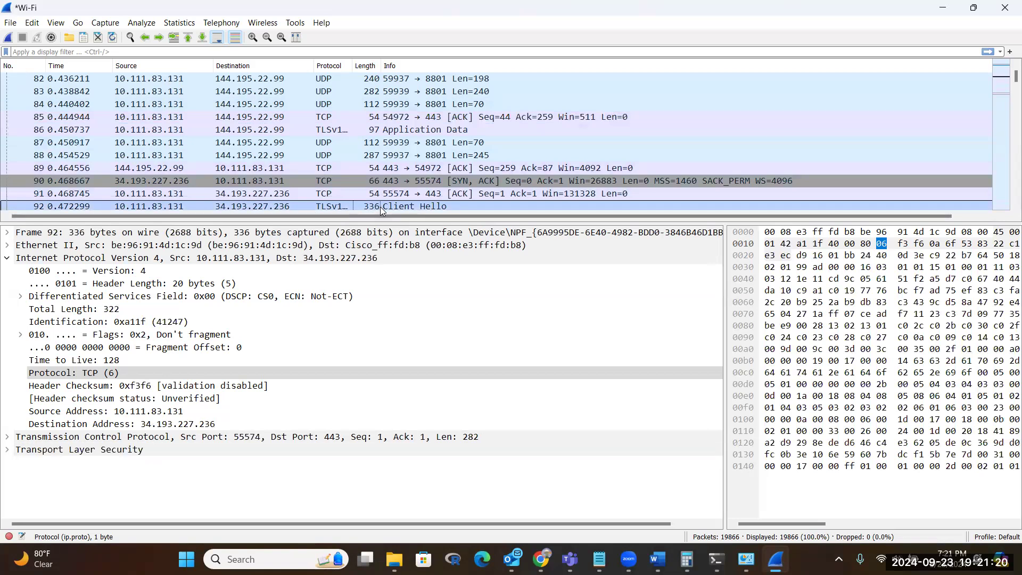
{"action": "left_click", "coordinate": [387, 193]}
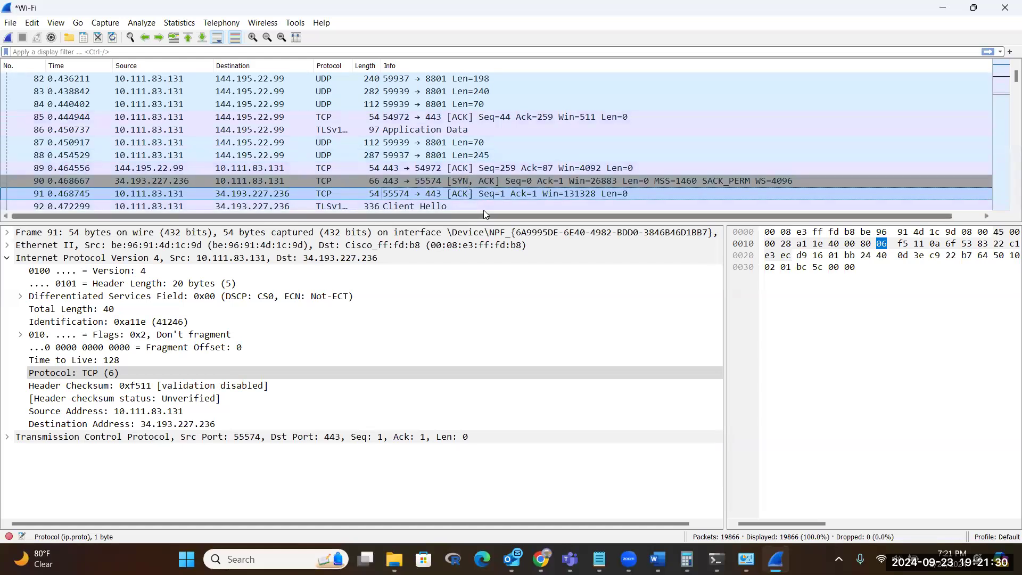
{"action": "scroll", "coordinate": [483, 210], "scroll_direction": "right", "scroll_amount": 2}
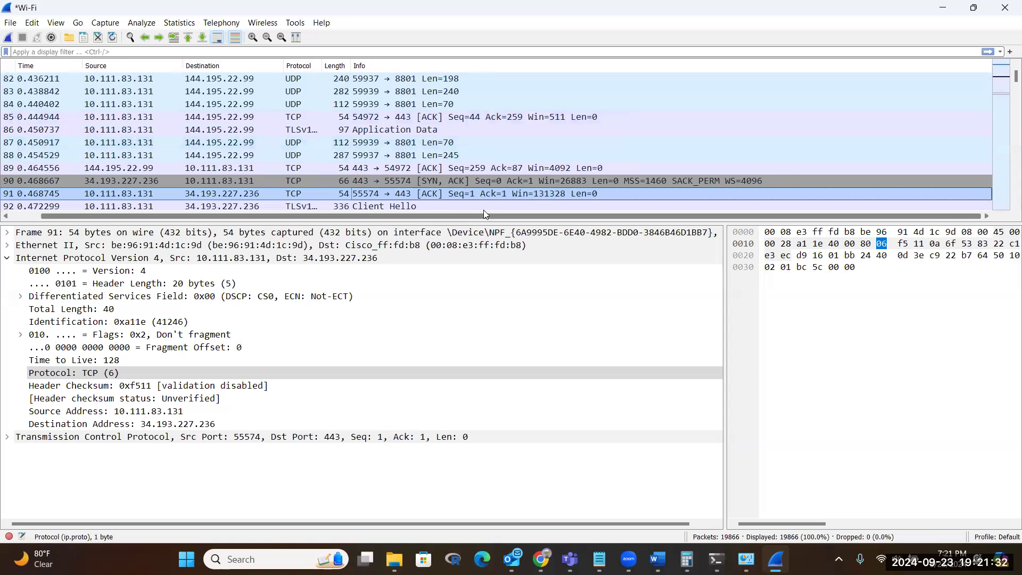
{"action": "scroll", "coordinate": [485, 214], "scroll_direction": "left", "scroll_amount": 2}
{"action": "scroll", "coordinate": [484, 211], "scroll_direction": "right", "scroll_amount": 2}
Sort the packet list by protocol, look through the TCP packets and select packet 113
{"action": "left_click", "coordinate": [301, 67]}
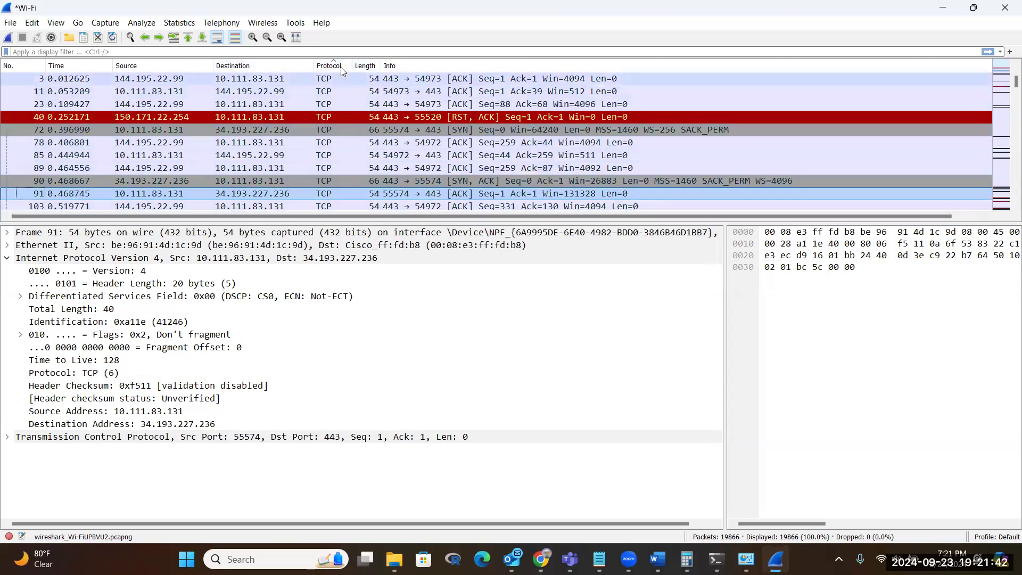
{"action": "scroll", "coordinate": [329, 174], "scroll_direction": "down", "scroll_amount": 5}
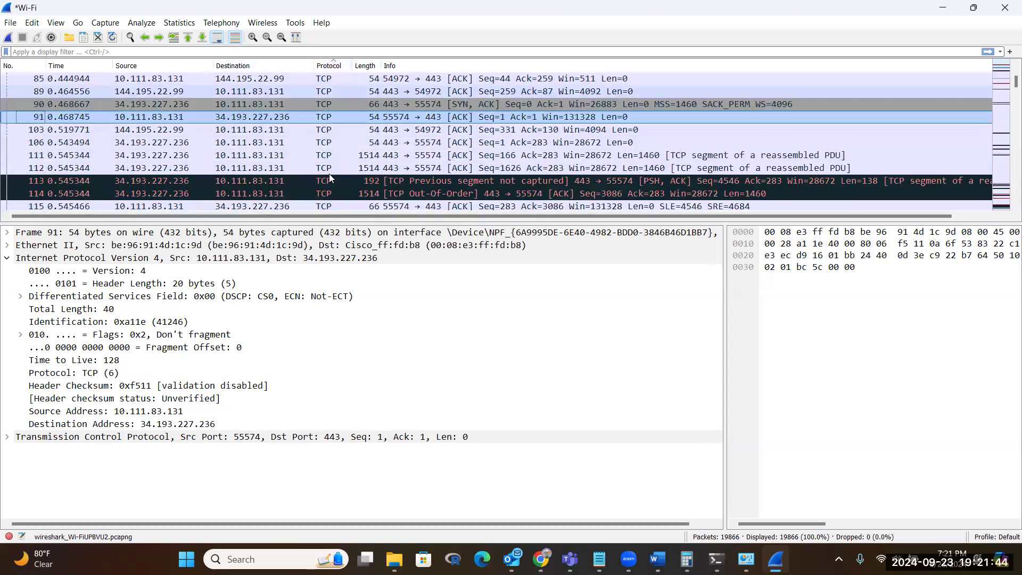
{"action": "scroll", "coordinate": [329, 173], "scroll_direction": "down", "scroll_amount": 3}
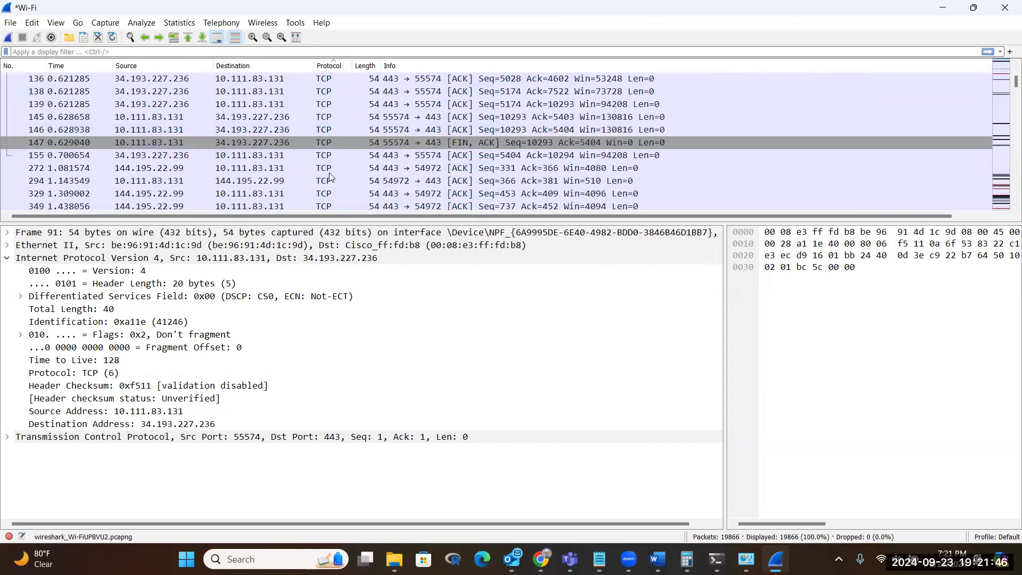
{"action": "scroll", "coordinate": [329, 172], "scroll_direction": "up", "scroll_amount": 2}
{"action": "scroll", "coordinate": [330, 170], "scroll_direction": "up", "scroll_amount": 5}
{"action": "scroll", "coordinate": [333, 163], "scroll_direction": "down", "scroll_amount": 2}
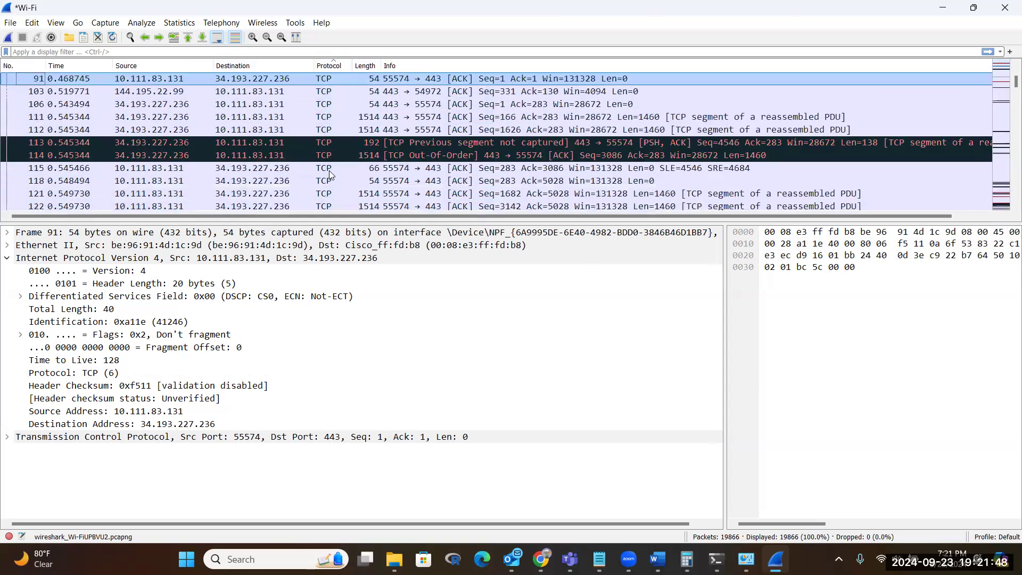
{"action": "left_click", "coordinate": [333, 143]}
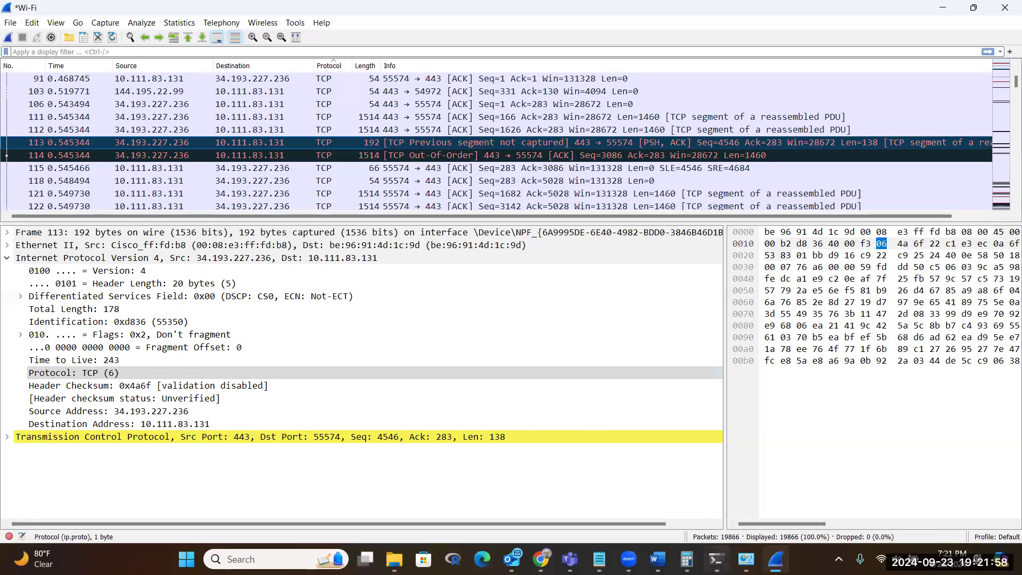
Switch to the Lab 4 document in Word and select the question "How many HTTP packets were captured?" under step 9
{"action": "mouse_move", "coordinate": [719, 556]}
{"action": "mouse_move", "coordinate": [776, 559]}
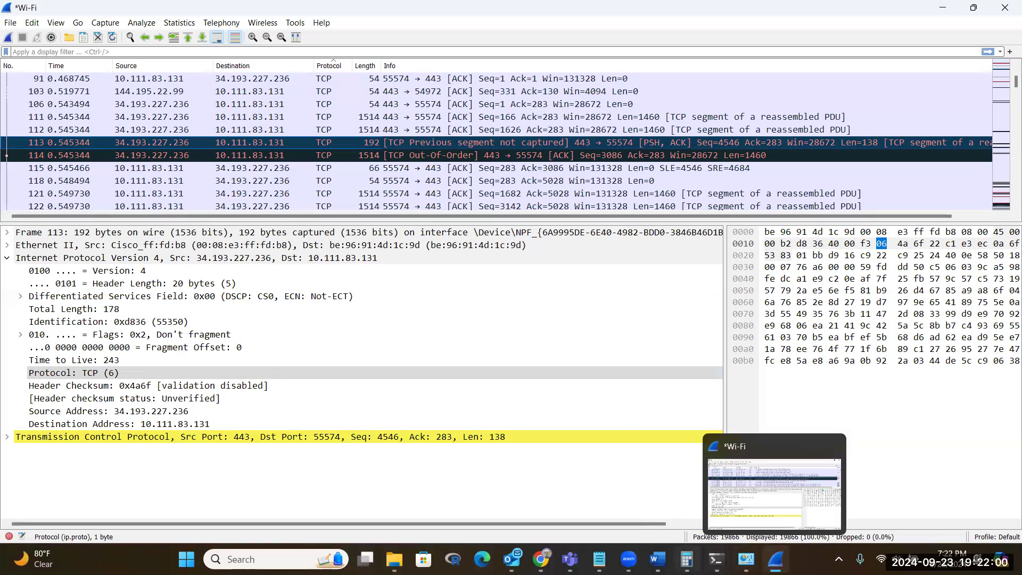
{"action": "mouse_move", "coordinate": [657, 559]}
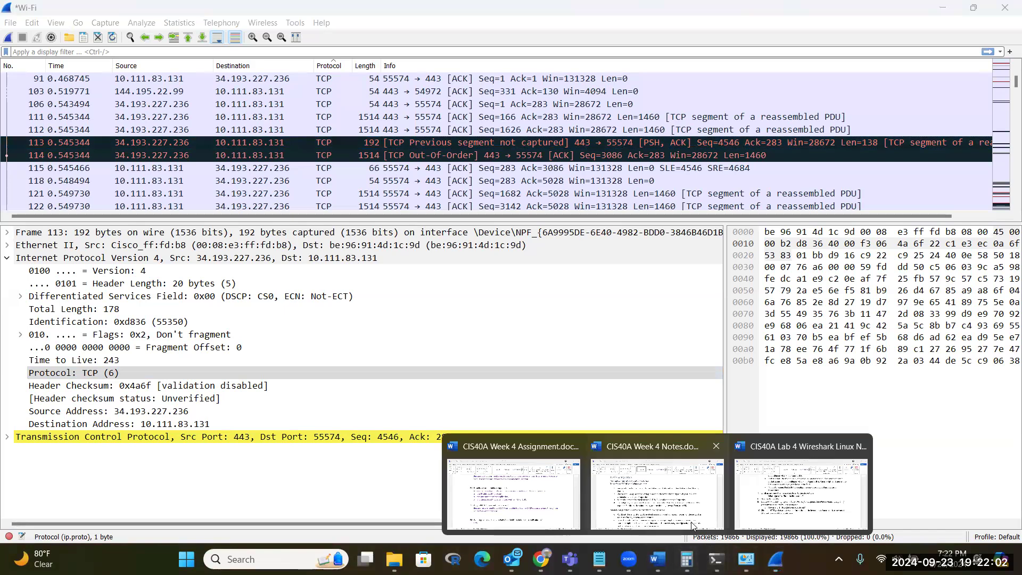
{"action": "left_click", "coordinate": [805, 500]}
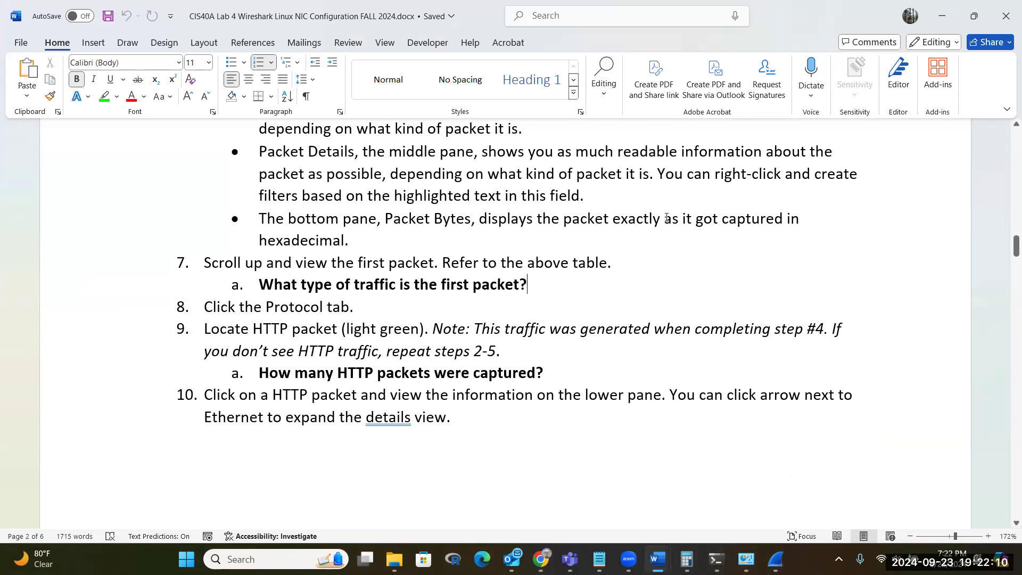
{"action": "left_click", "coordinate": [409, 306]}
{"action": "left_click_drag", "start_coordinate": [263, 373], "coordinate": [591, 373]}
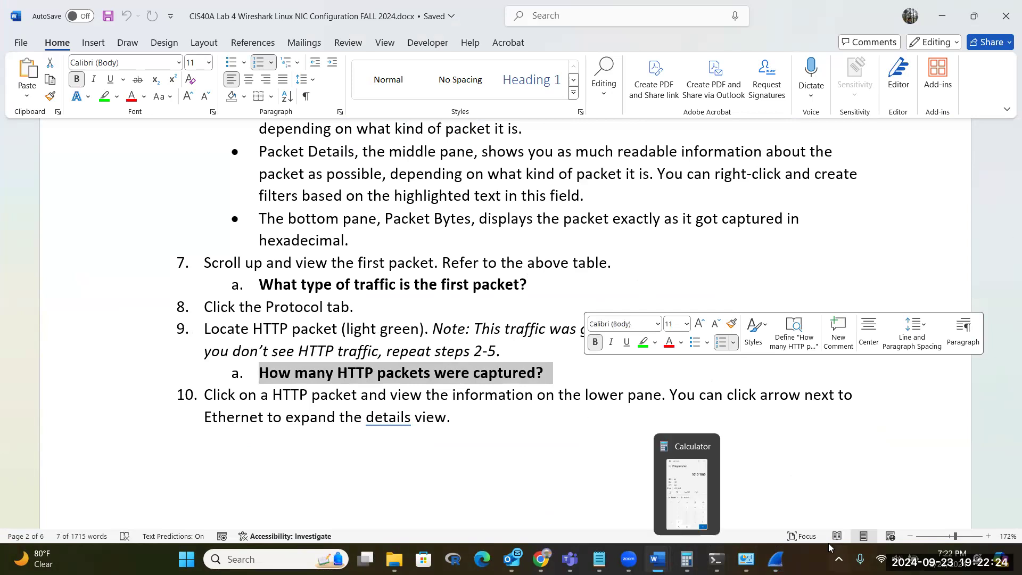
Switch to Wireshark and apply the display filter http to the packet list
{"action": "left_click", "coordinate": [776, 559]}
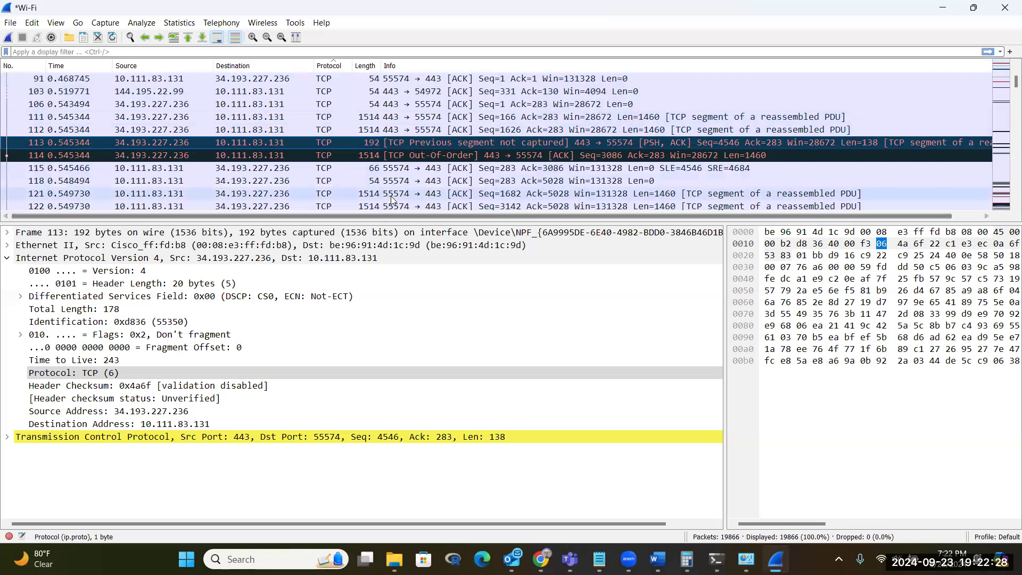
{"action": "left_click", "coordinate": [27, 50]}
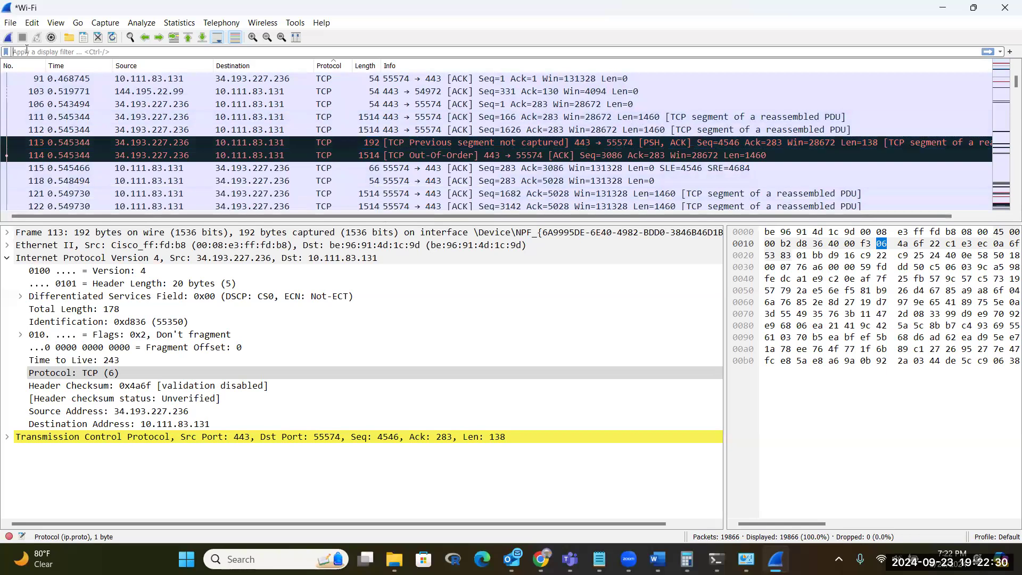
{"action": "left_click", "coordinate": [142, 23]}
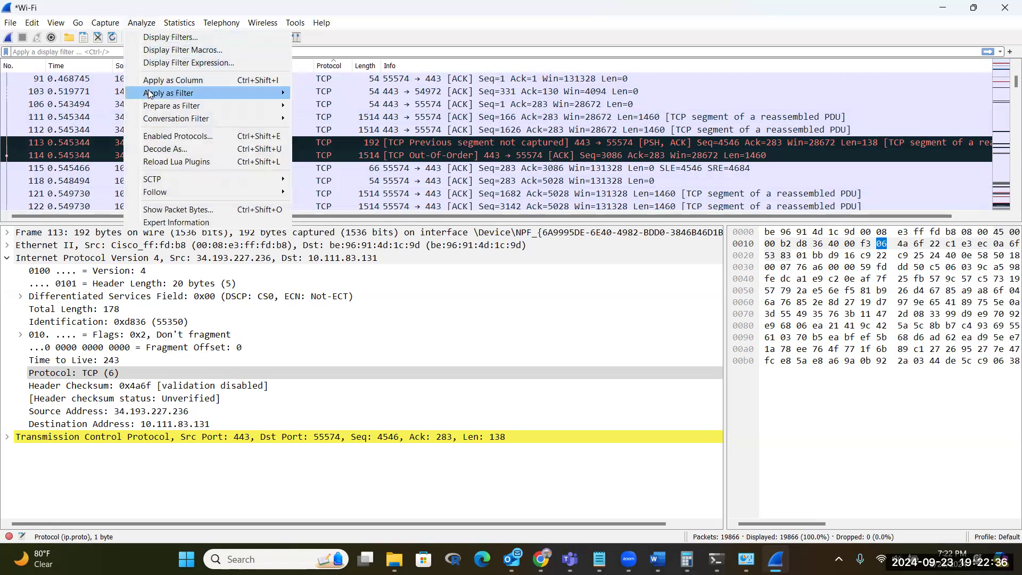
{"action": "mouse_move", "coordinate": [149, 95]}
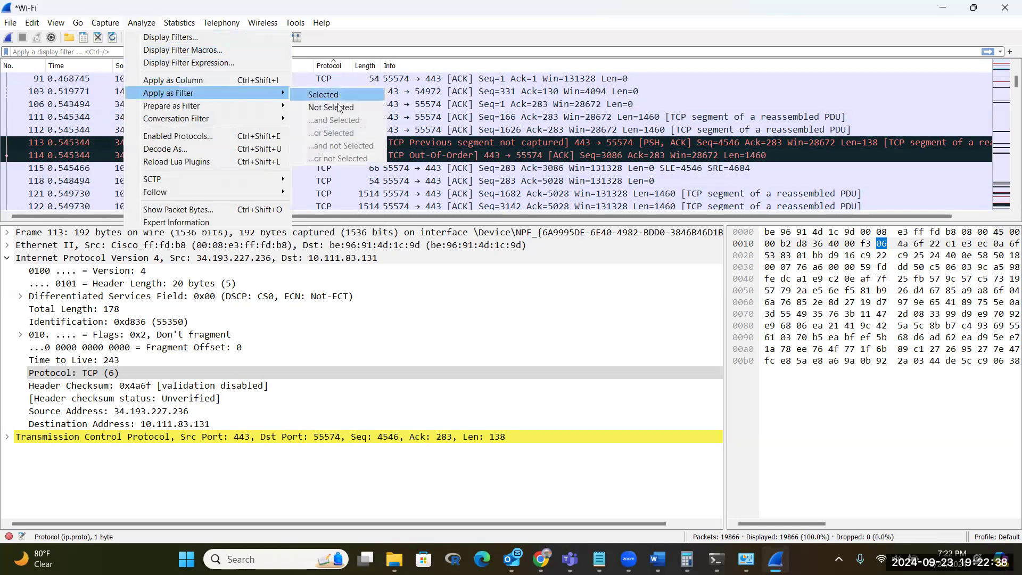
{"action": "left_click", "coordinate": [32, 50]}
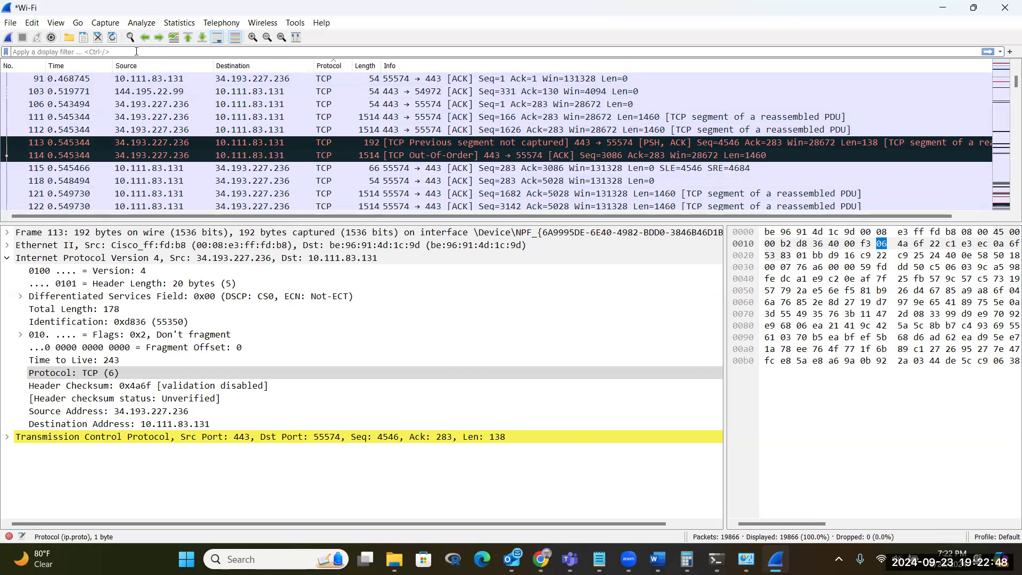
{"action": "type", "text": "http"}
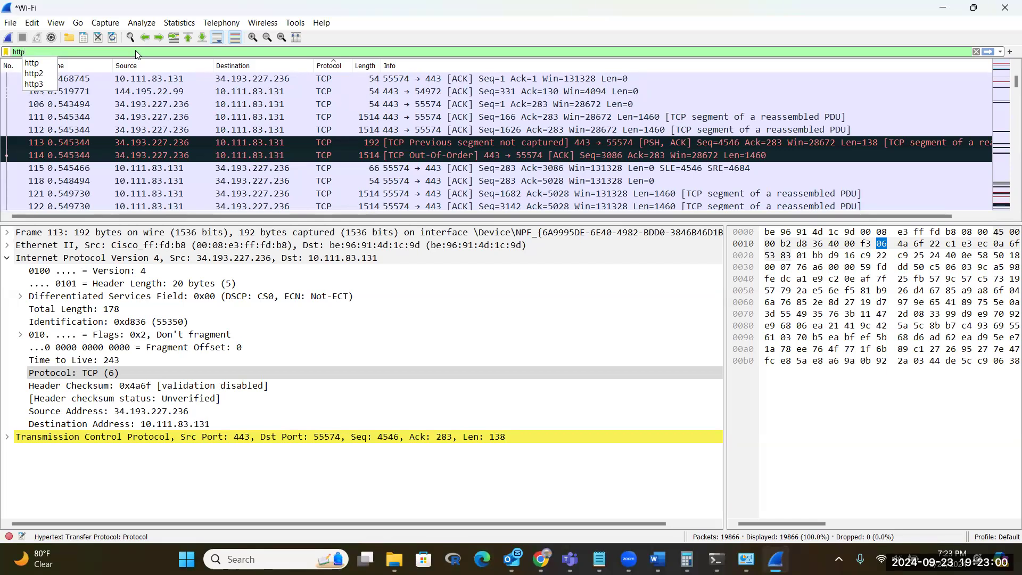
{"action": "key", "text": "Return"}
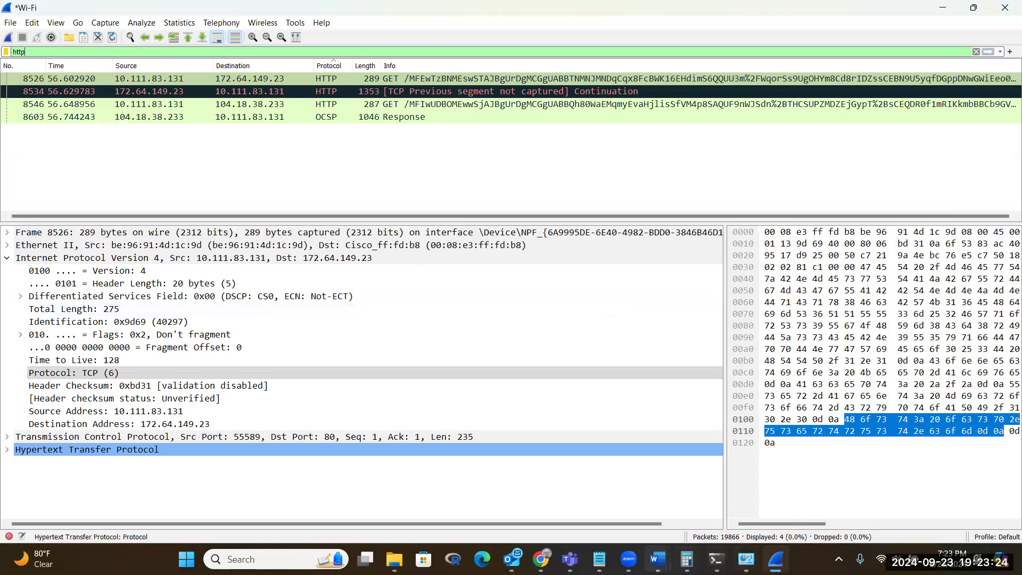
{"action": "mouse_move", "coordinate": [658, 558]}
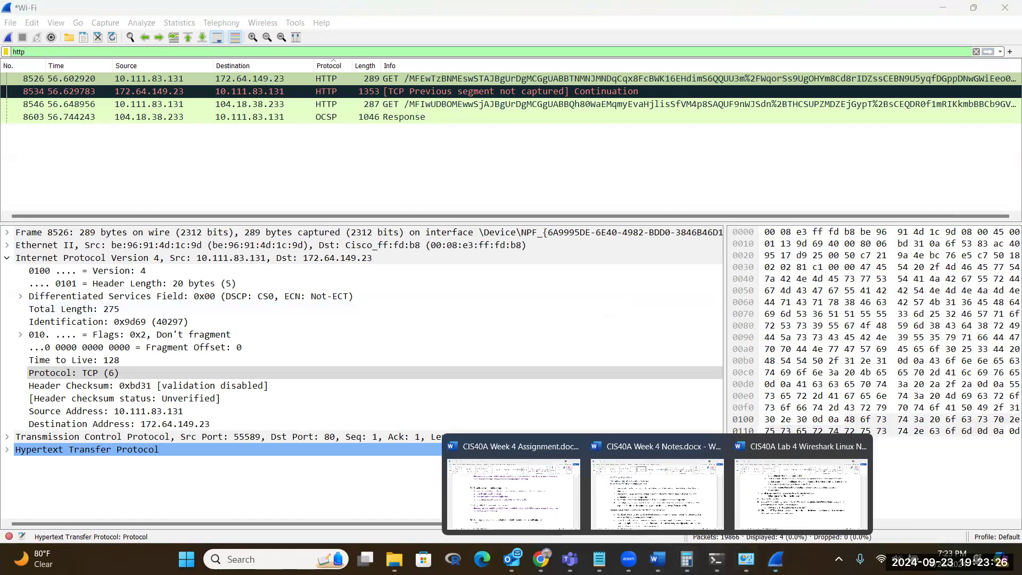
{"action": "left_click", "coordinate": [65, 40]}
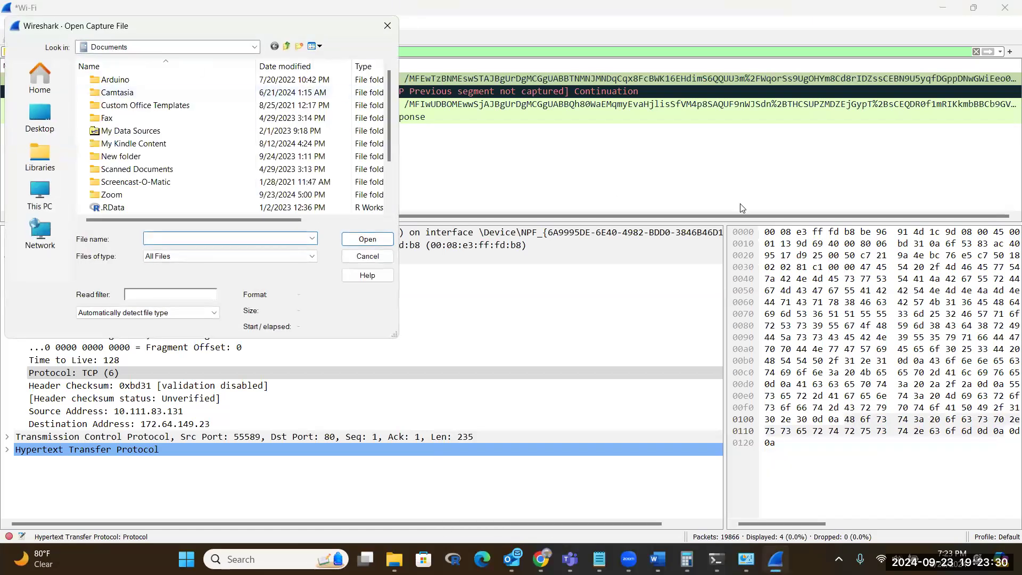
{"action": "left_click", "coordinate": [284, 4]}
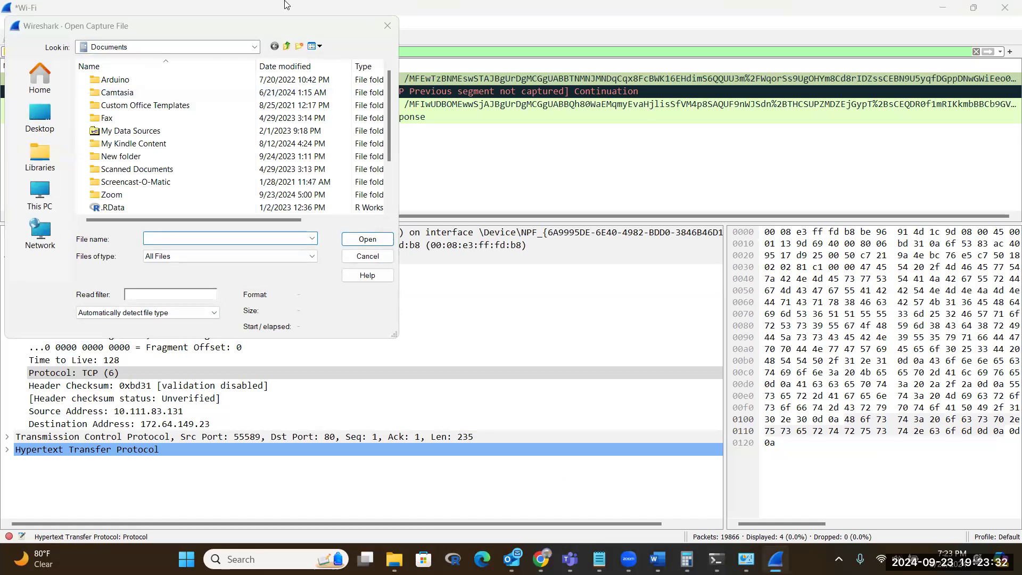
{"action": "left_click", "coordinate": [371, 256]}
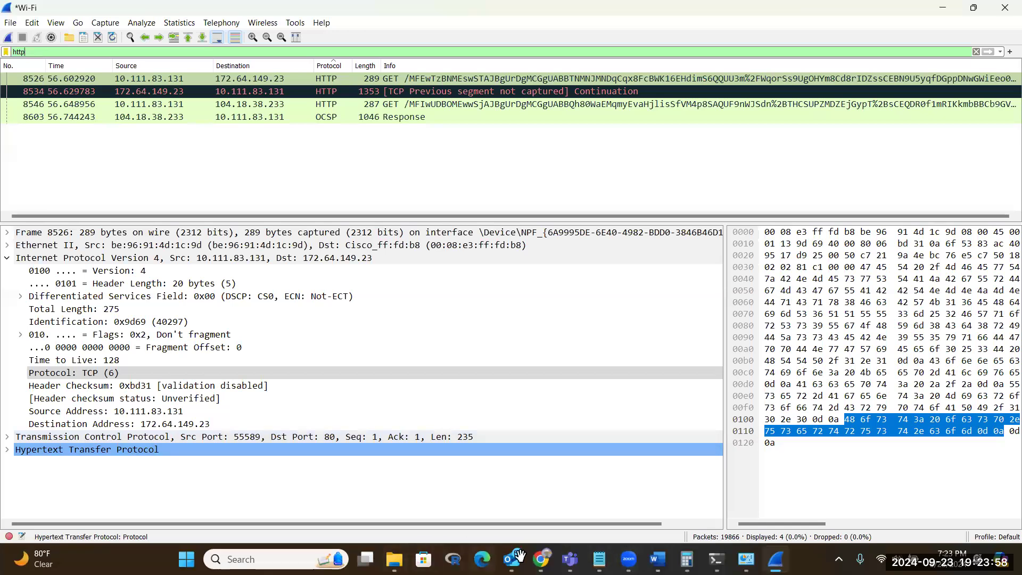
Switch to the Lab 4 document in Word and read steps 9 and 10 on locating and viewing HTTP packets
{"action": "left_click", "coordinate": [659, 558]}
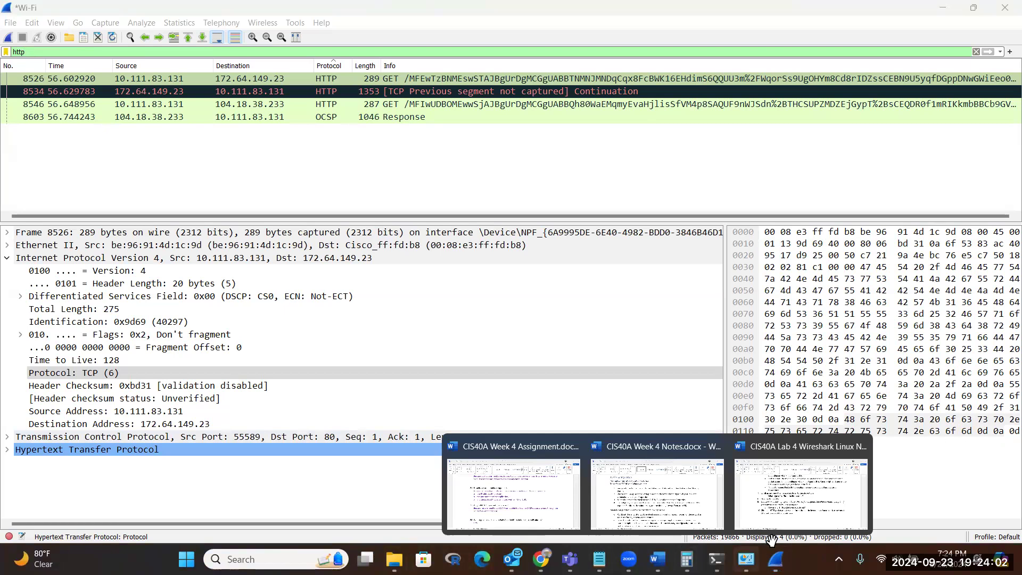
{"action": "left_click", "coordinate": [785, 511]}
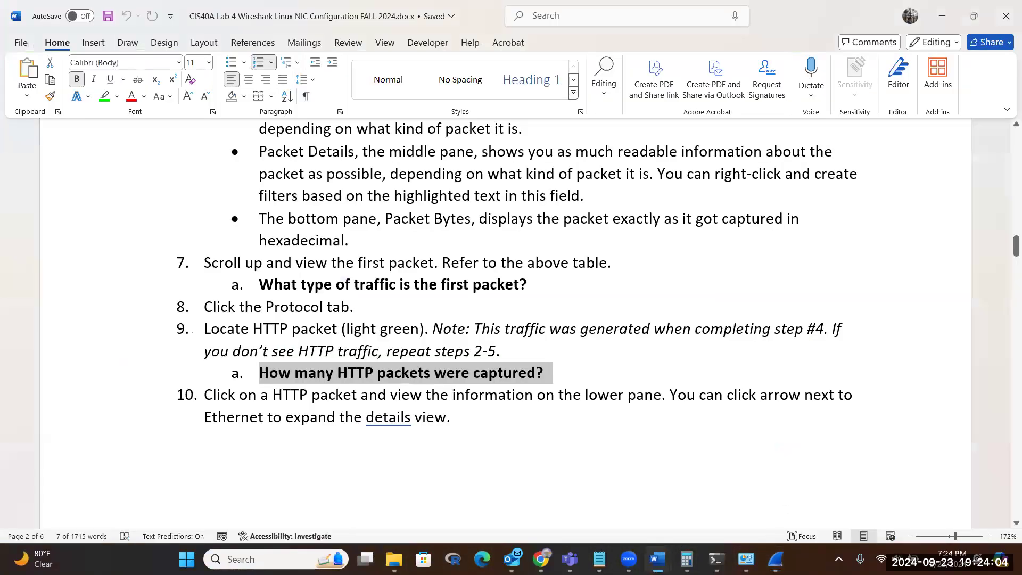
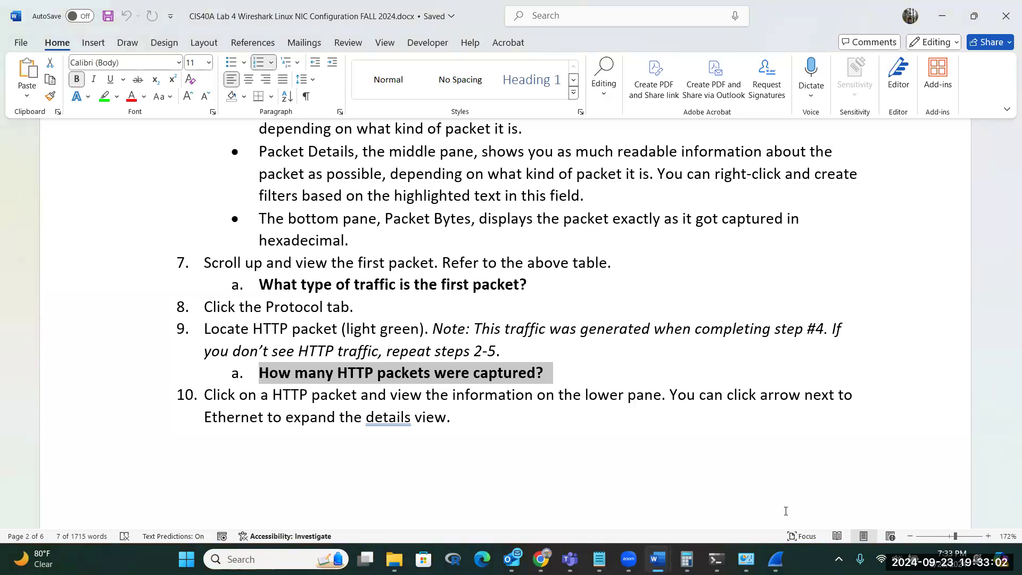
{"action": "scroll", "coordinate": [786, 511], "scroll_direction": "down", "scroll_amount": 1}
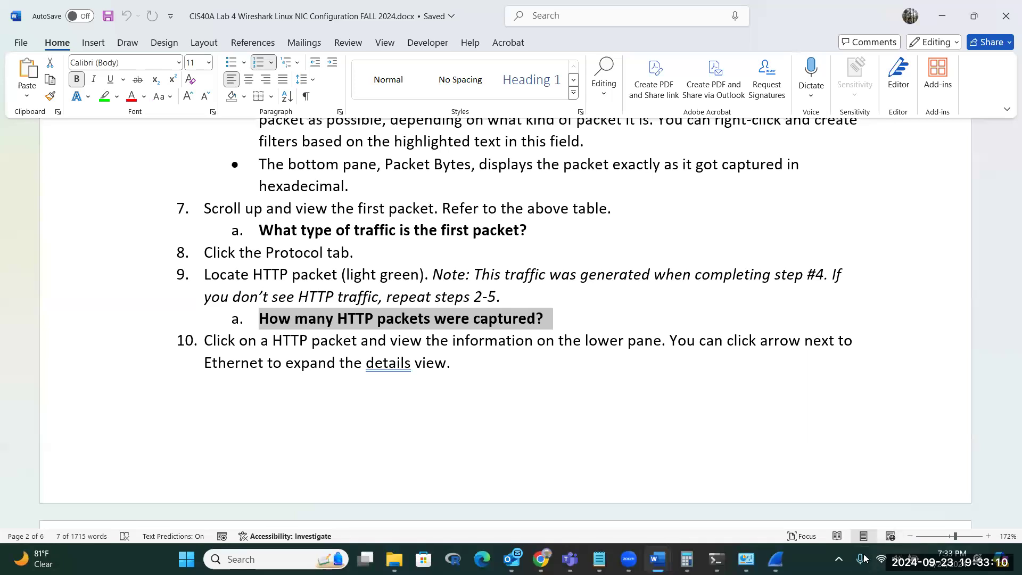
Switch to Wireshark, examine the HTTP Packet Counter statistics including the GET entry, and close the statistics window
{"action": "mouse_move", "coordinate": [775, 559]}
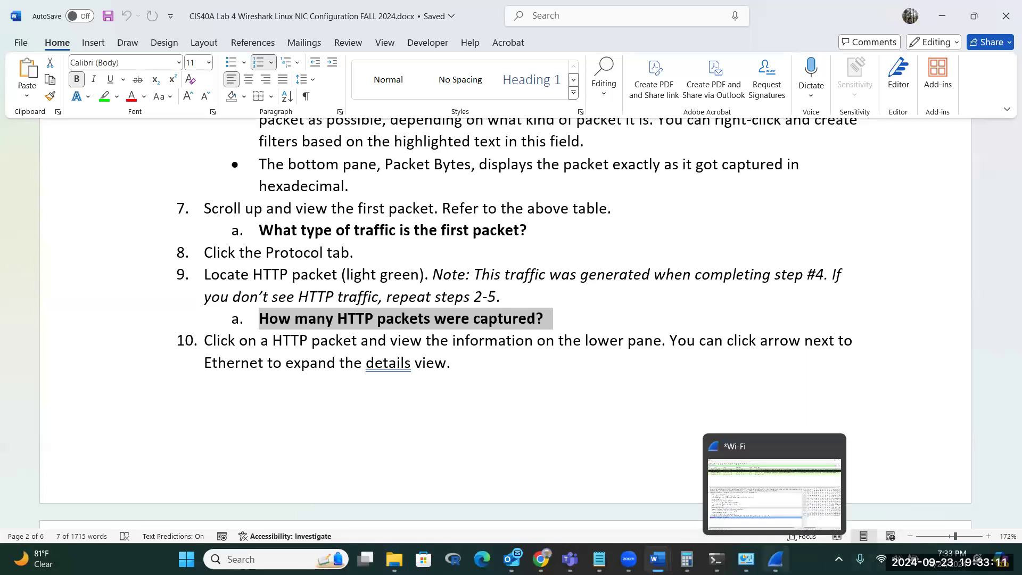
{"action": "left_click", "coordinate": [747, 503]}
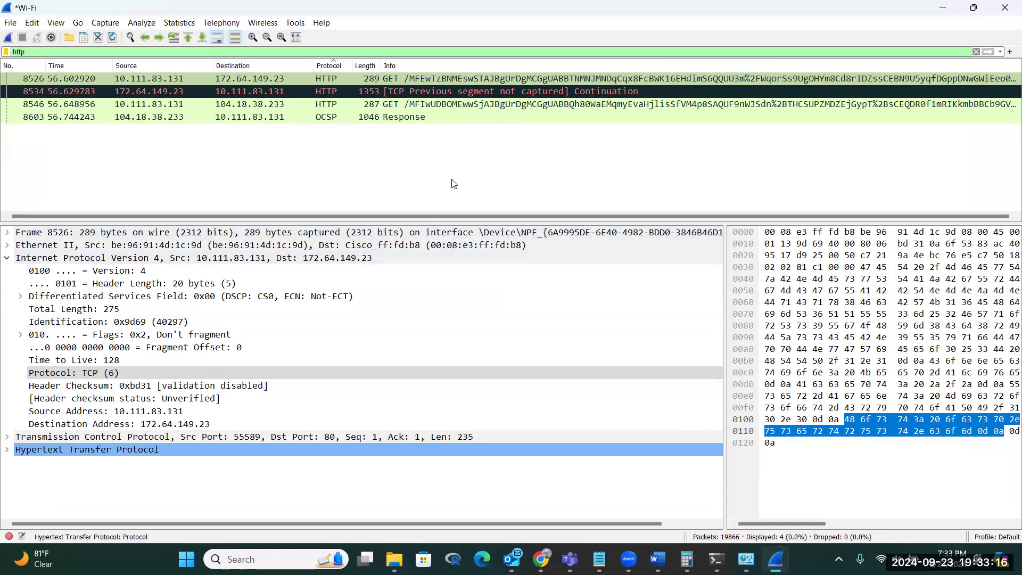
{"action": "left_click", "coordinate": [175, 24]}
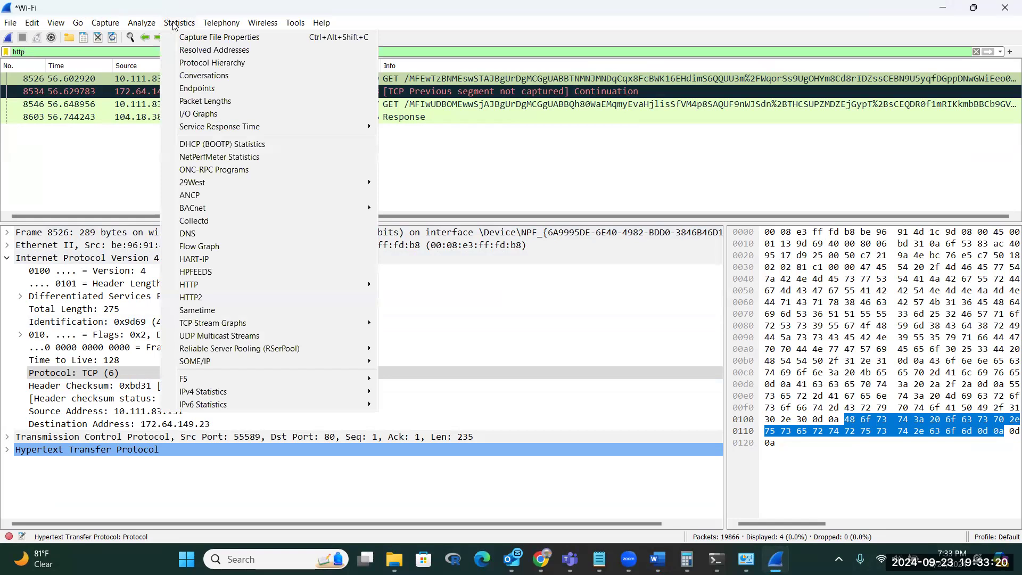
{"action": "mouse_move", "coordinate": [228, 285]}
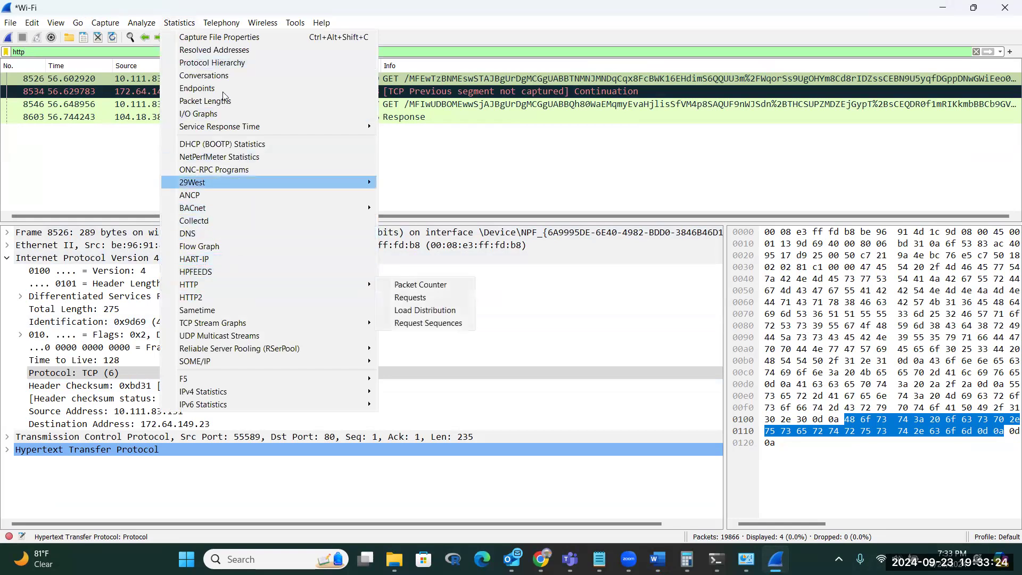
{"action": "mouse_move", "coordinate": [175, 25]}
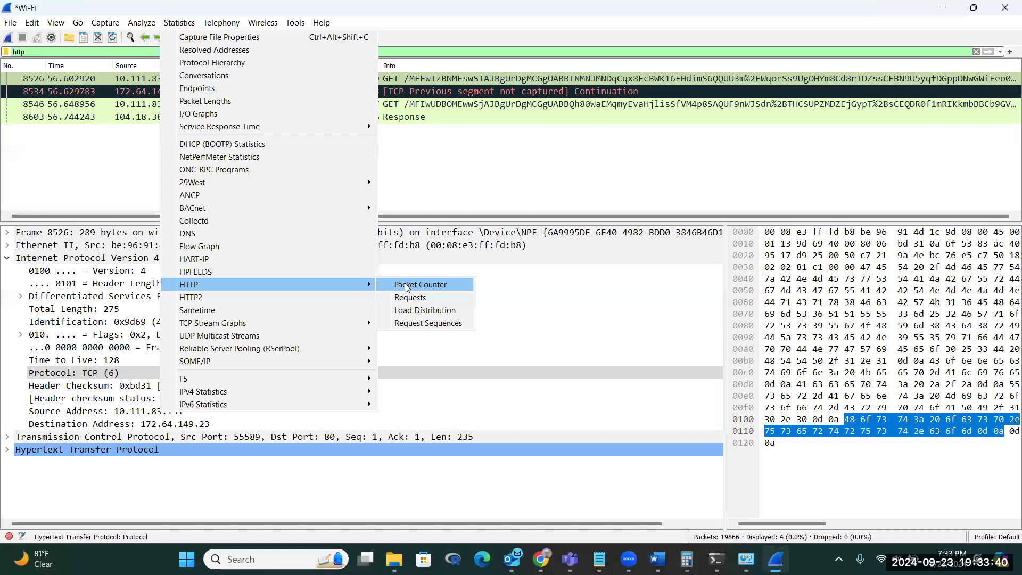
{"action": "left_click", "coordinate": [407, 285]}
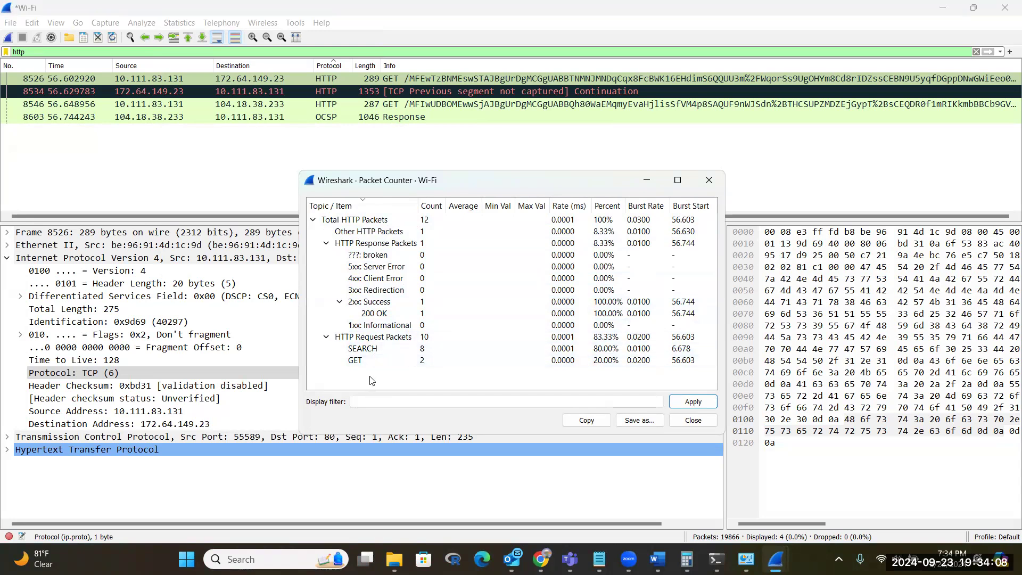
{"action": "left_click", "coordinate": [373, 362]}
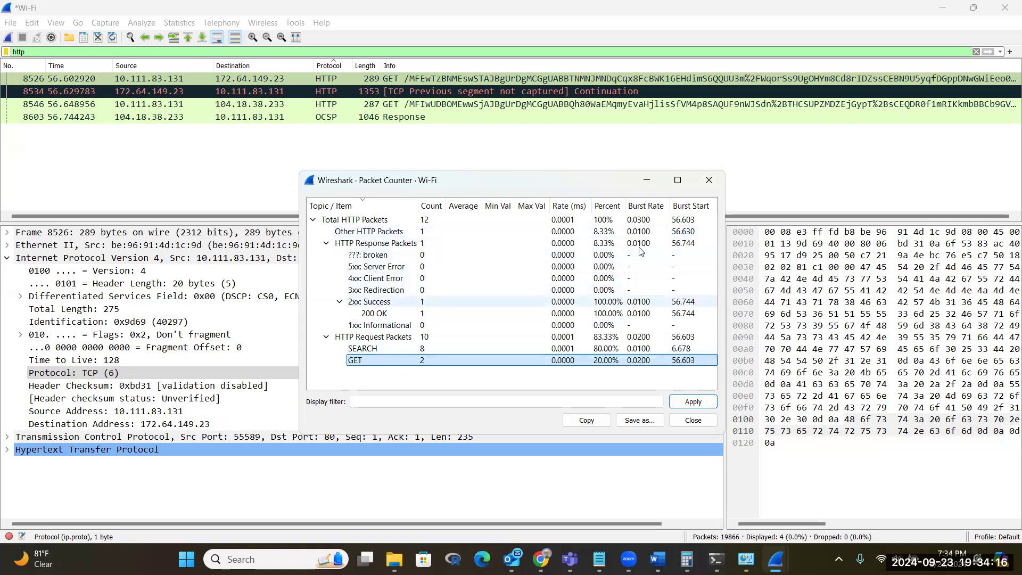
{"action": "left_click", "coordinate": [708, 180]}
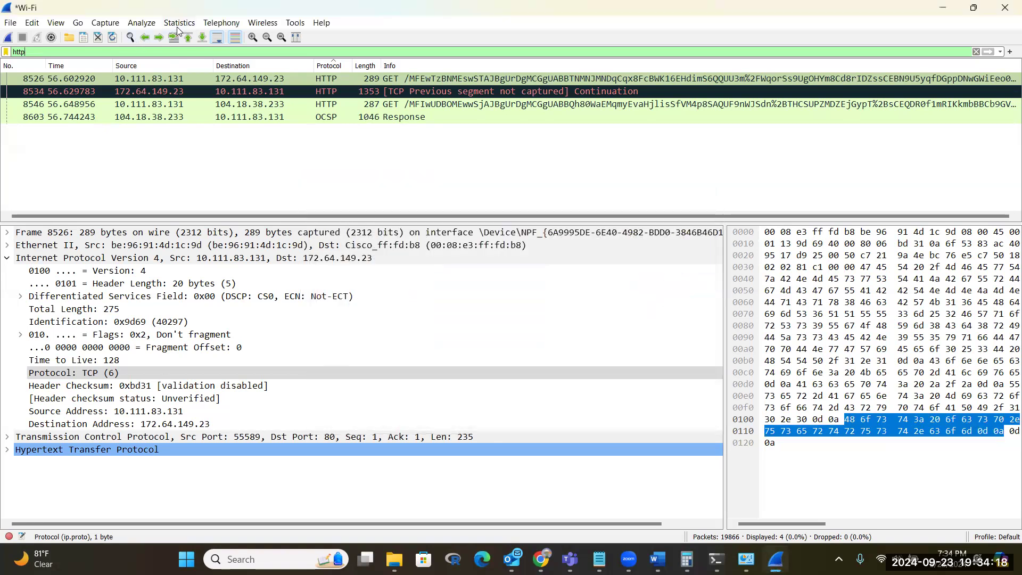
Reopen the HTTP Packet Counter statistics, check the total HTTP packet count, and close the window
{"action": "left_click", "coordinate": [177, 24]}
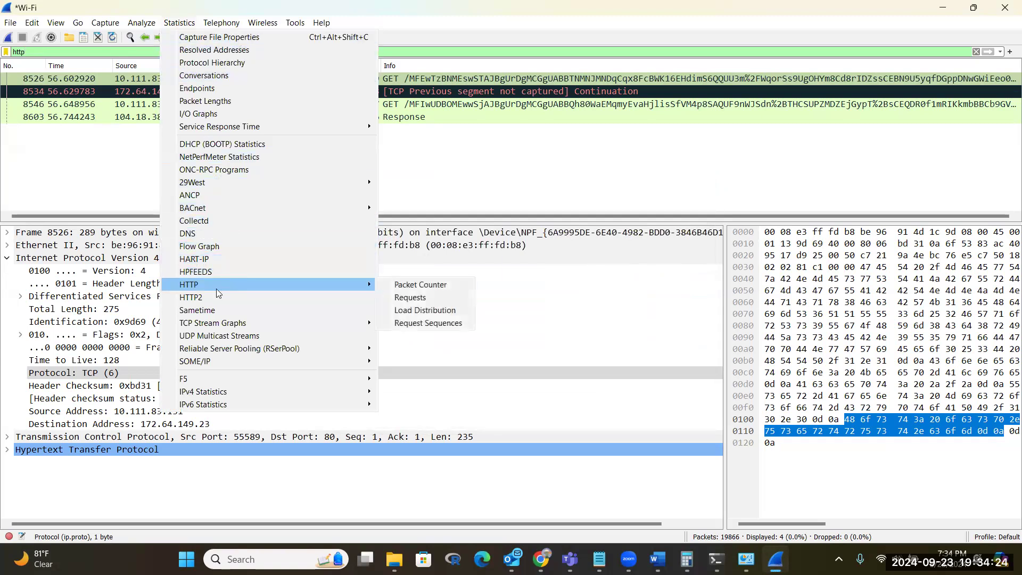
{"action": "left_click", "coordinate": [405, 286]}
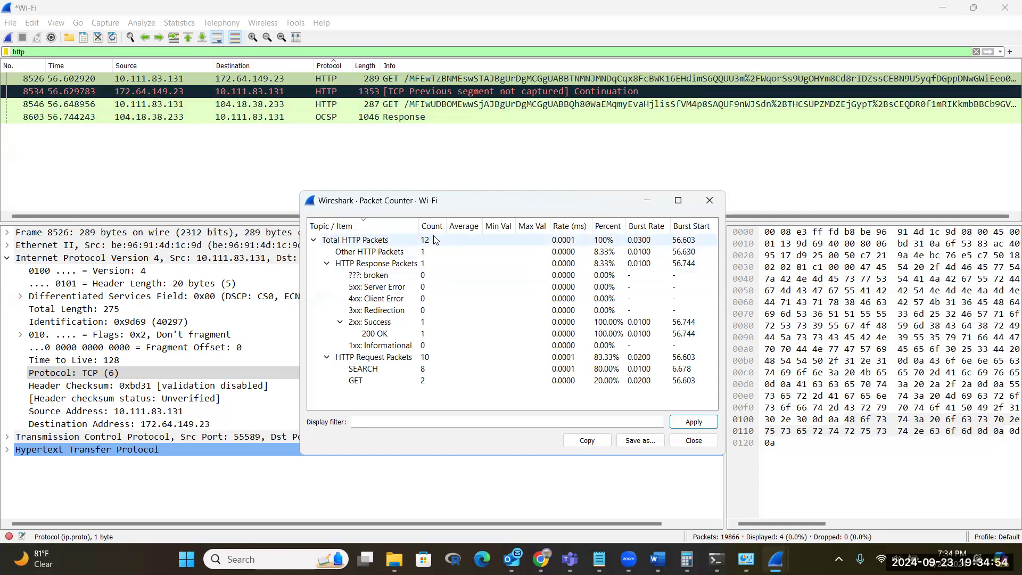
{"action": "left_click", "coordinate": [716, 208]}
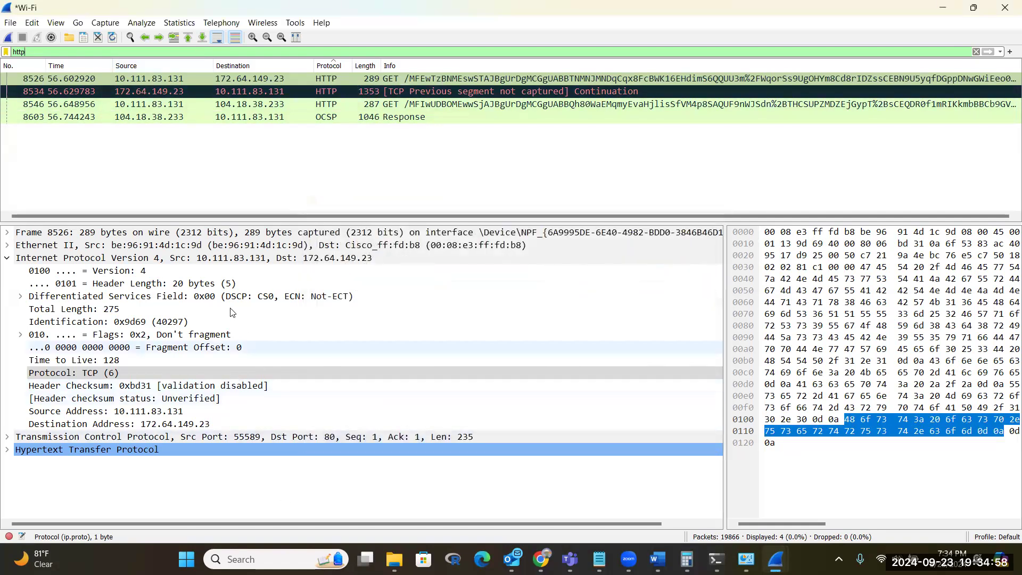
Open the DNS statistics for the capture and examine the HTTPS query type and No error entries
{"action": "left_click", "coordinate": [171, 22]}
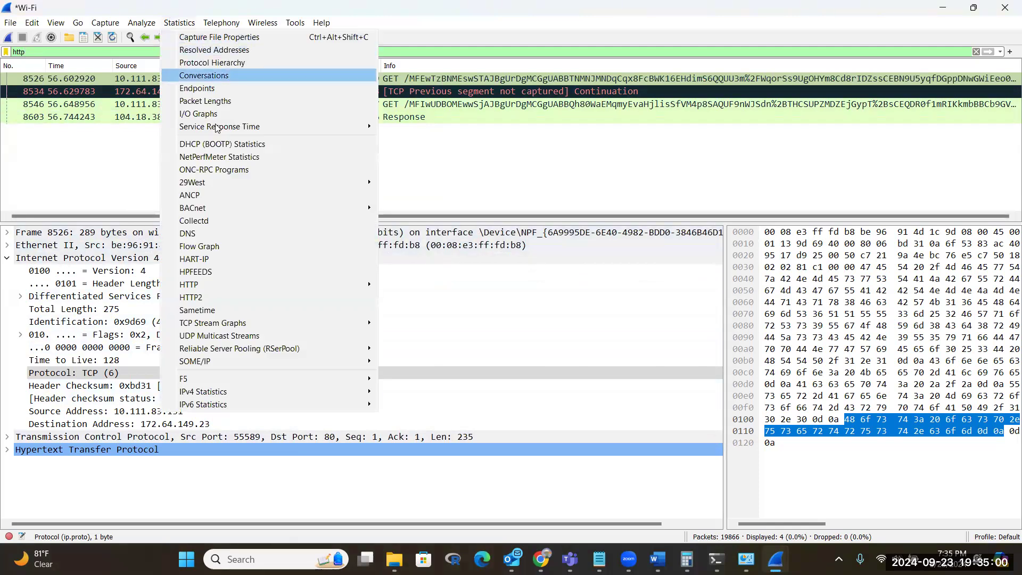
{"action": "left_click", "coordinate": [246, 233]}
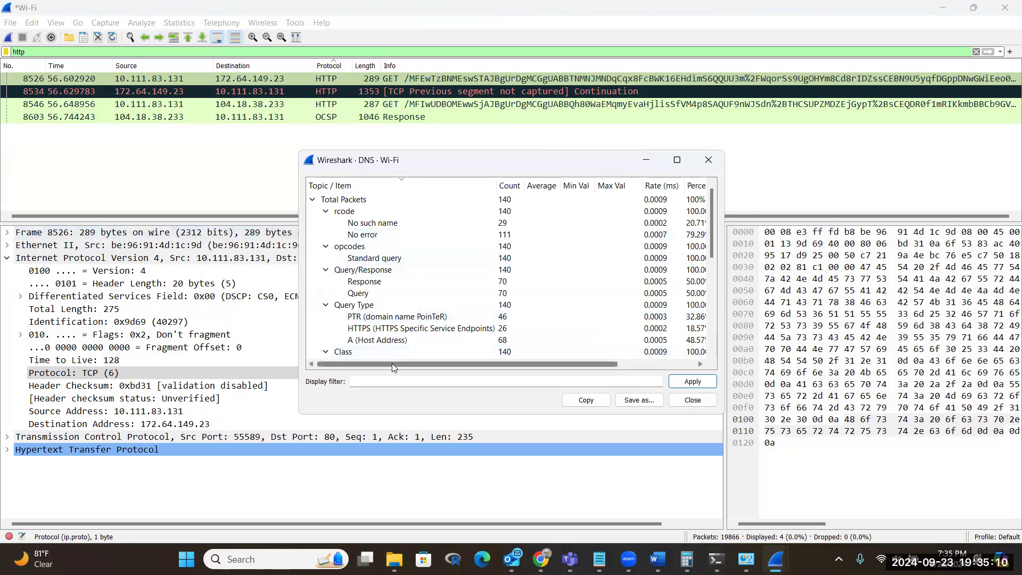
{"action": "left_click", "coordinate": [381, 330]}
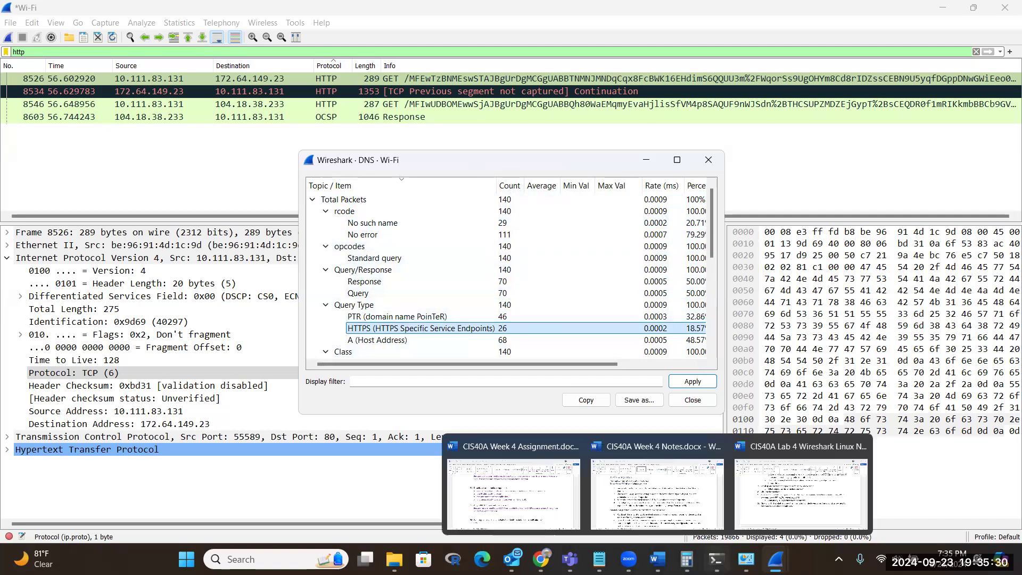
{"action": "left_click", "coordinate": [657, 559]}
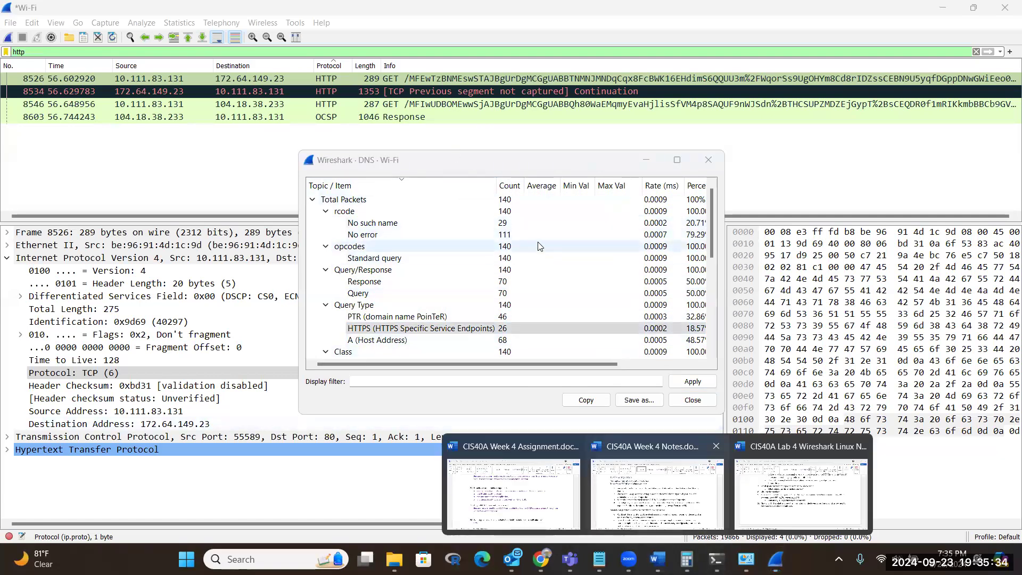
{"action": "left_click", "coordinate": [490, 240]}
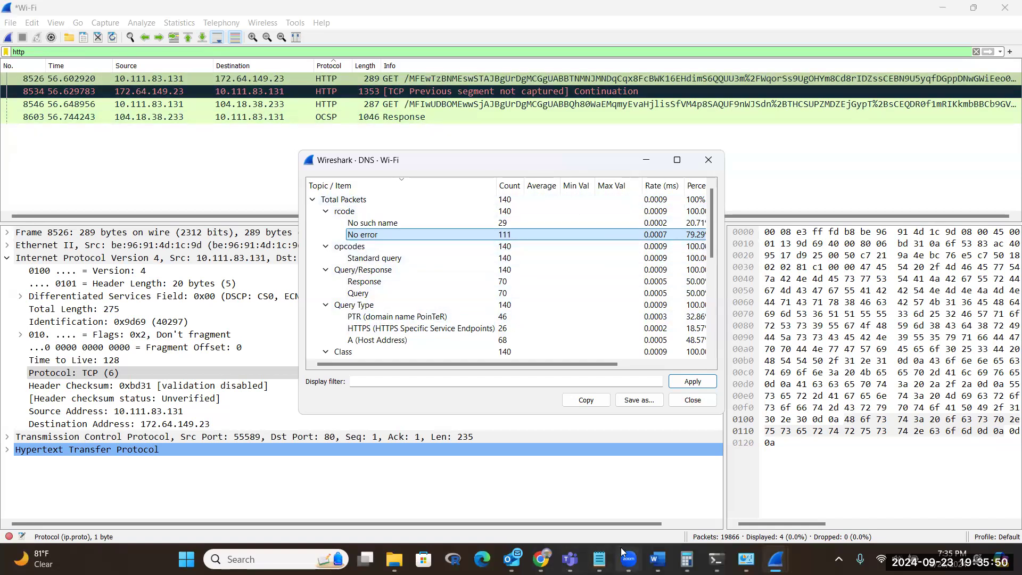
Switch to the Lab 4 document in Word and reread the HTTP packet question under step 9
{"action": "left_click", "coordinate": [656, 560]}
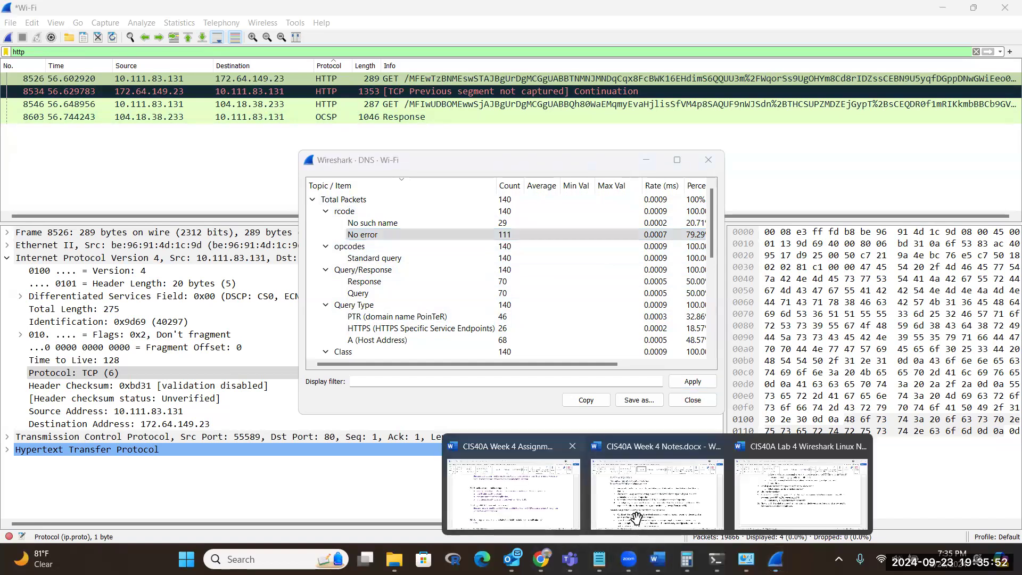
{"action": "left_click", "coordinate": [763, 492]}
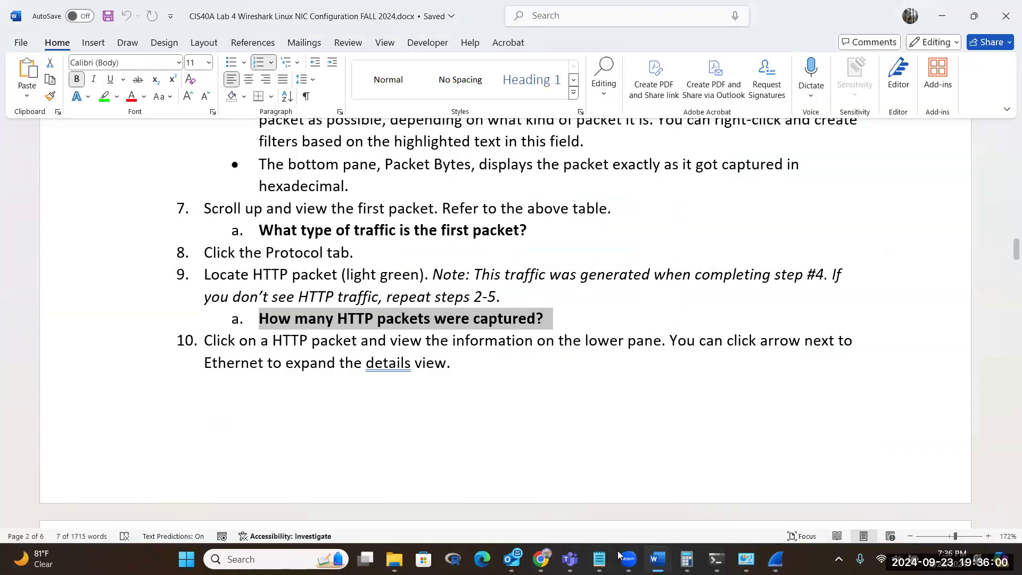
Switch to the Wireshark capture, open the HTTP Packet Counter and examine the Total HTTP Packets, HTTP Request Packets, GET and SEARCH entries
{"action": "mouse_move", "coordinate": [746, 558]}
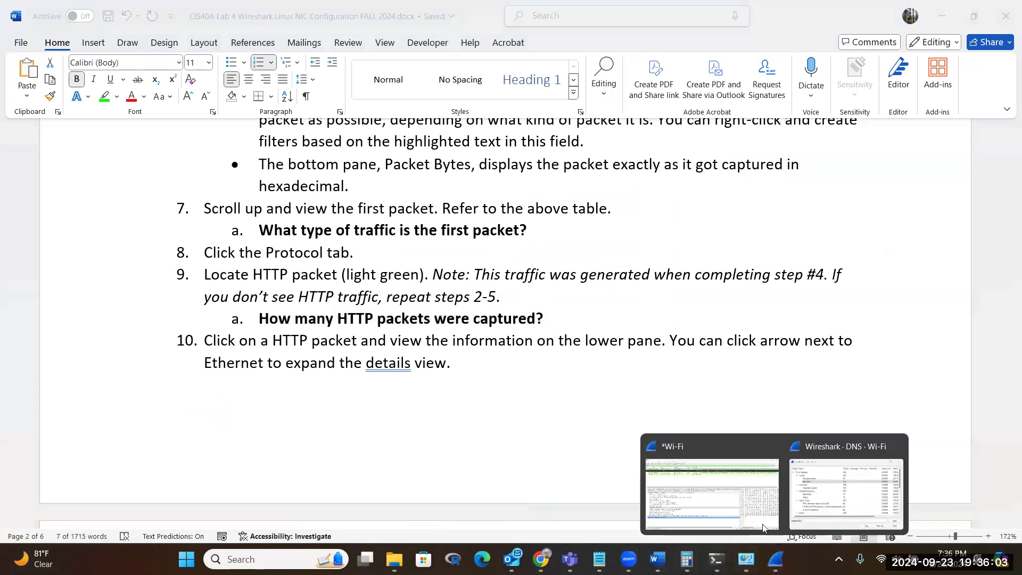
{"action": "left_click", "coordinate": [740, 498]}
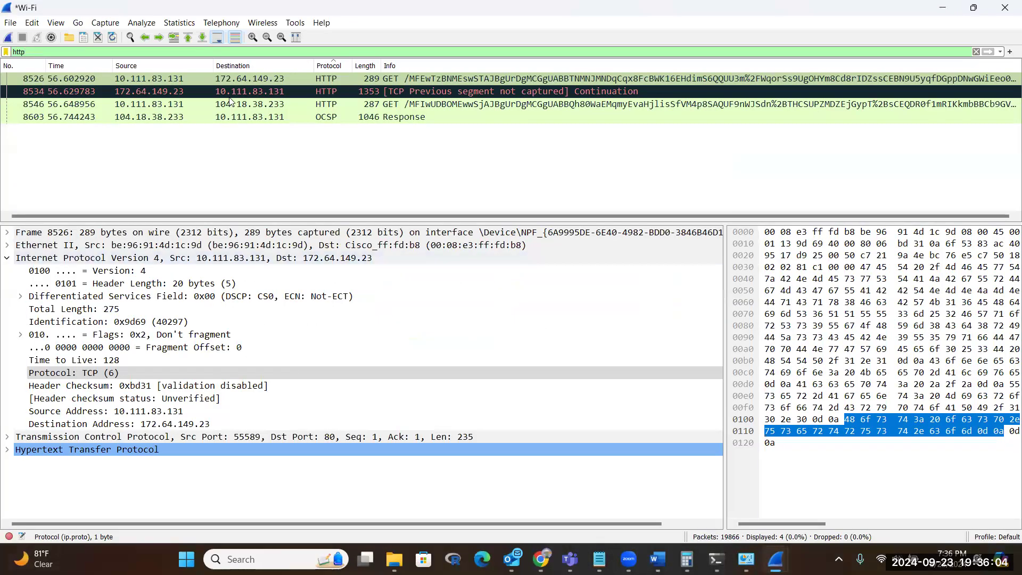
{"action": "left_click", "coordinate": [171, 28]}
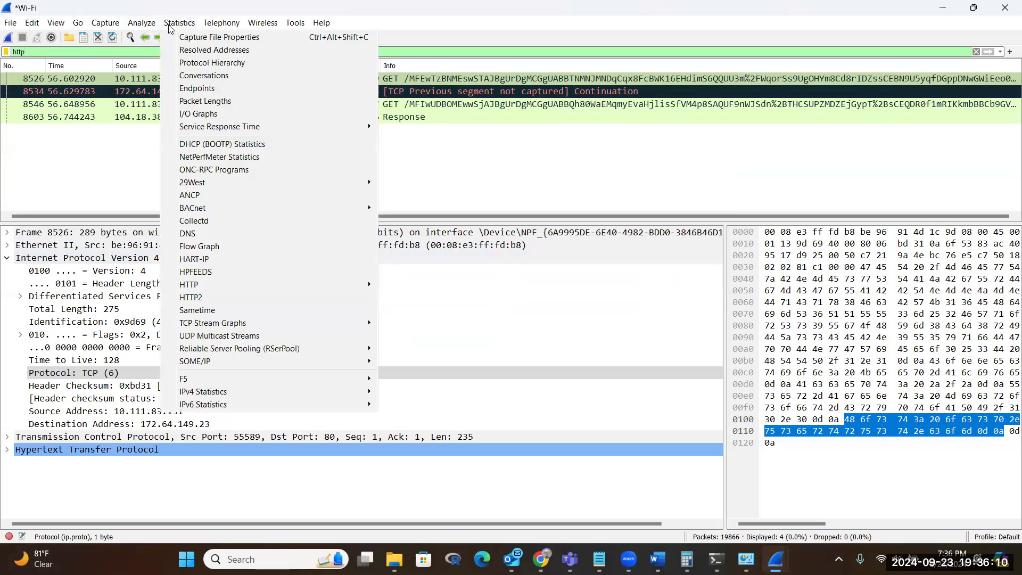
{"action": "mouse_move", "coordinate": [211, 291]}
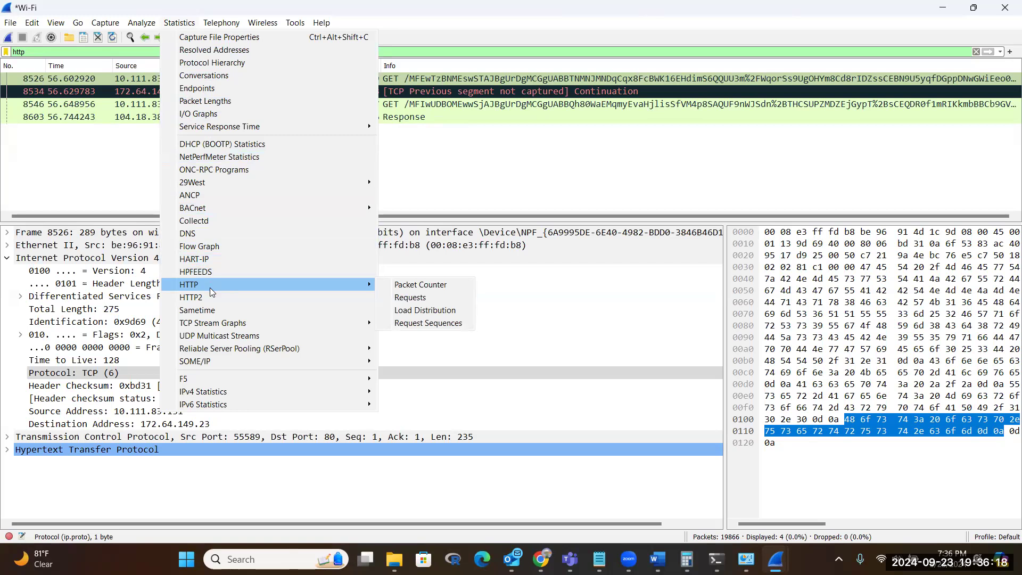
{"action": "left_click", "coordinate": [397, 283]}
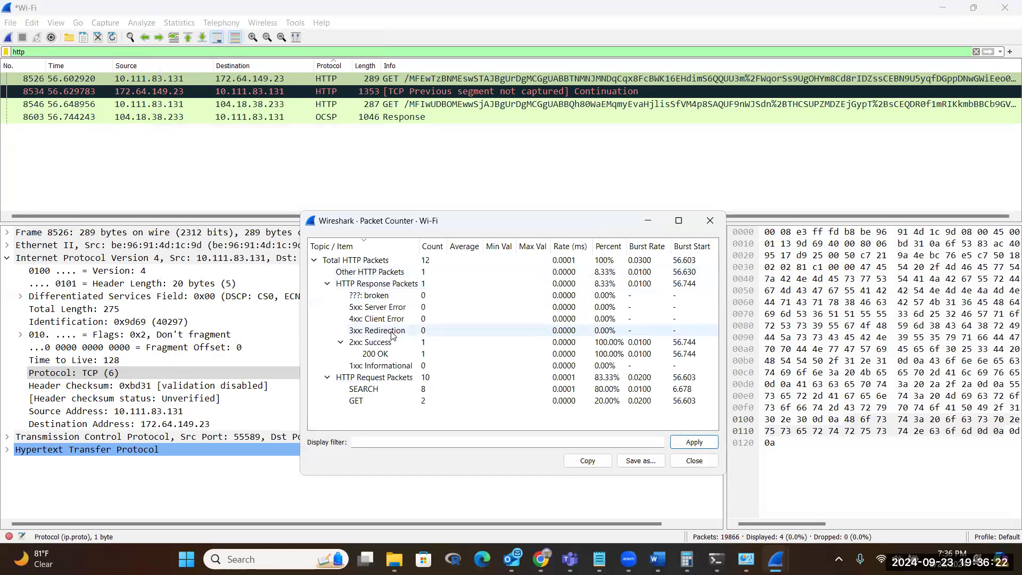
{"action": "left_click", "coordinate": [370, 261]}
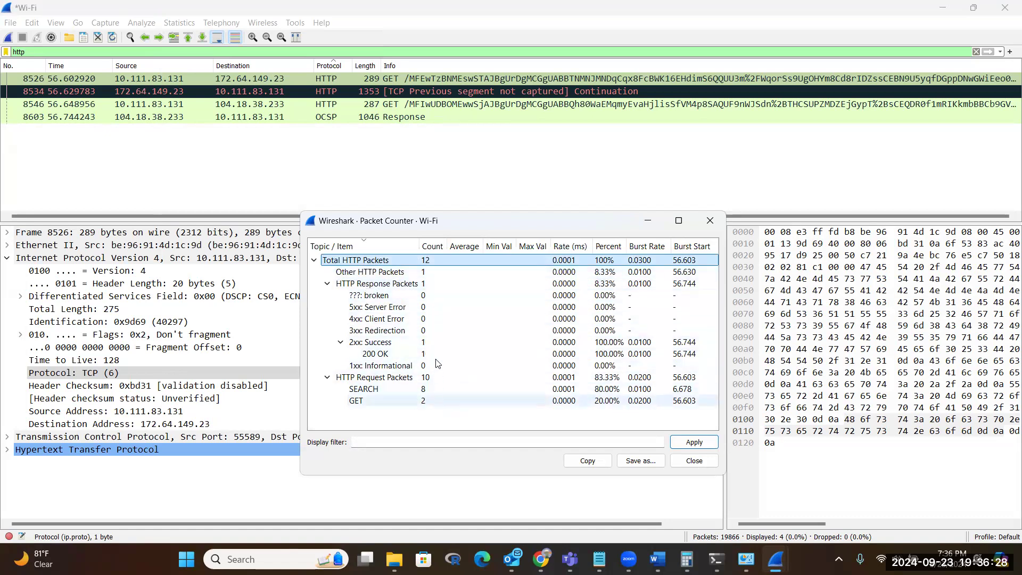
{"action": "left_click", "coordinate": [408, 379]}
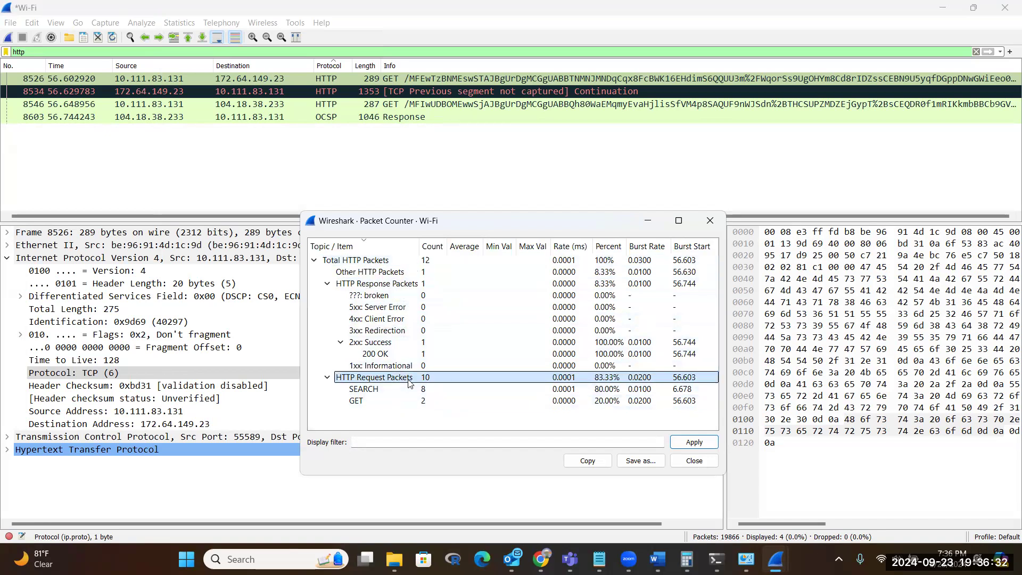
{"action": "left_click", "coordinate": [423, 402]}
{"action": "key", "text": "Up"}
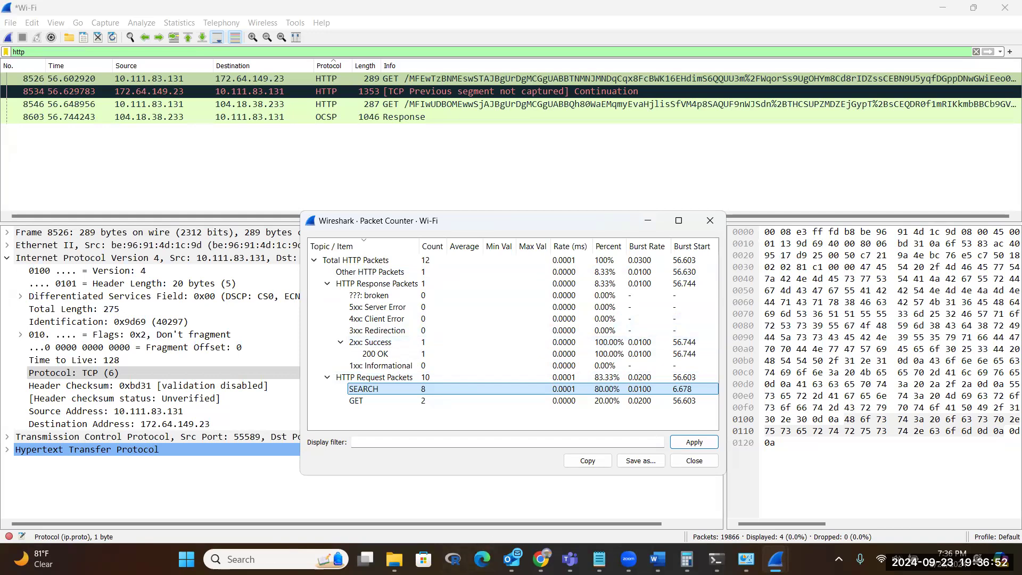
Switch to the Lab 4 document in Word and read step 10 with its source and destination IP address questions
{"action": "left_click", "coordinate": [657, 559]}
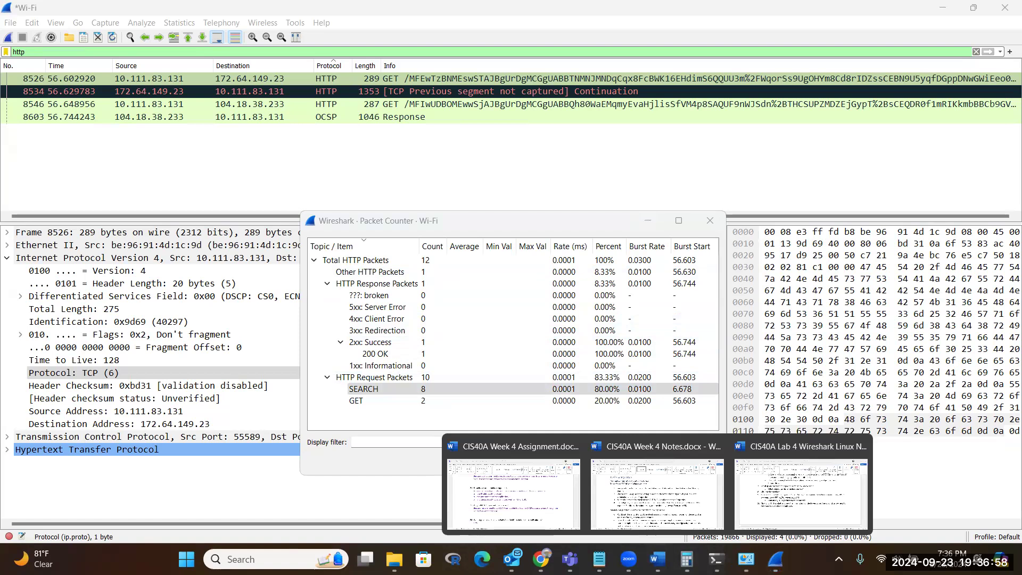
{"action": "left_click", "coordinate": [769, 494]}
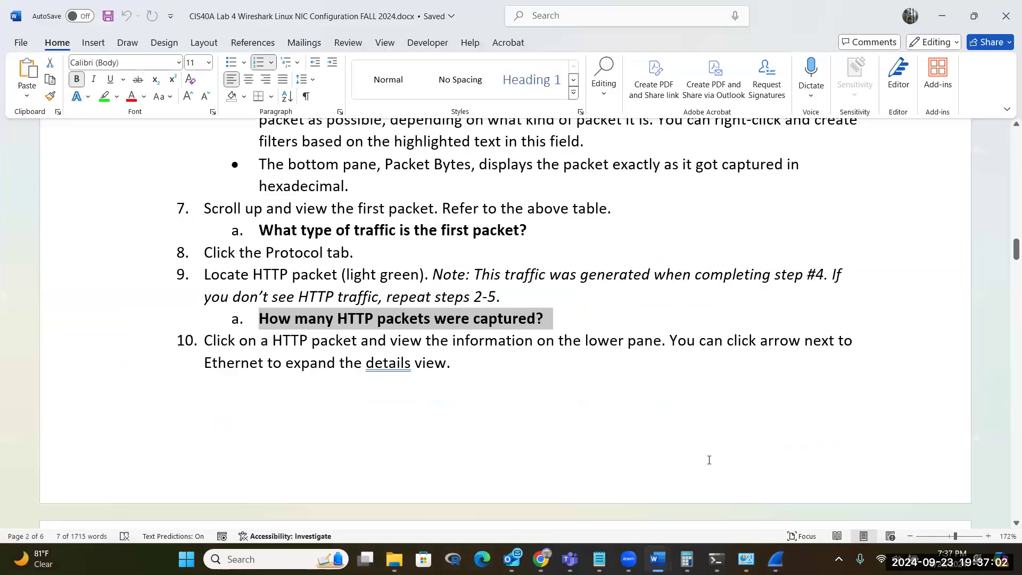
{"action": "scroll", "coordinate": [708, 460], "scroll_direction": "down", "scroll_amount": 4}
{"action": "scroll", "coordinate": [710, 462], "scroll_direction": "up", "scroll_amount": 1}
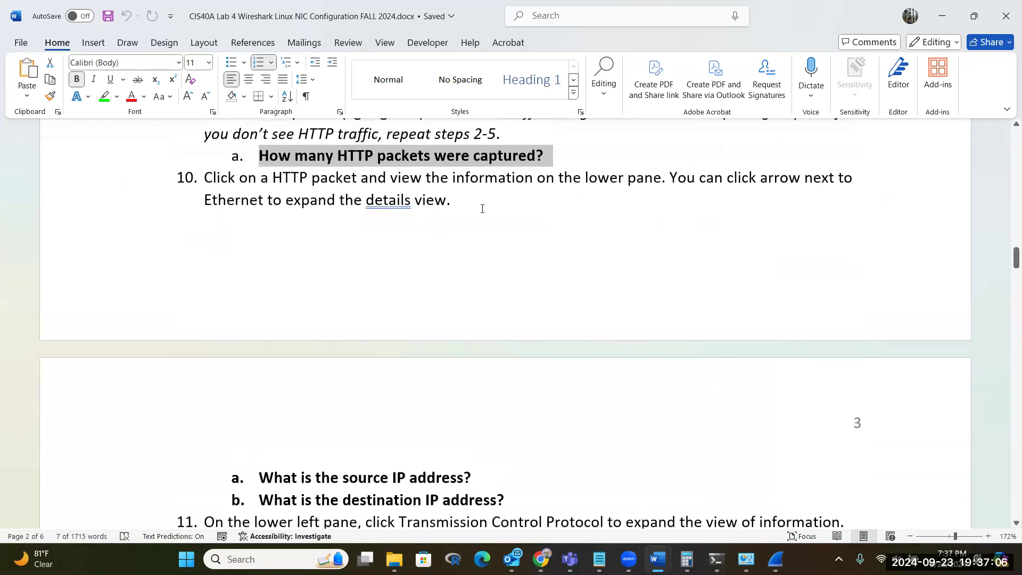
{"action": "scroll", "coordinate": [451, 342], "scroll_direction": "down", "scroll_amount": 1}
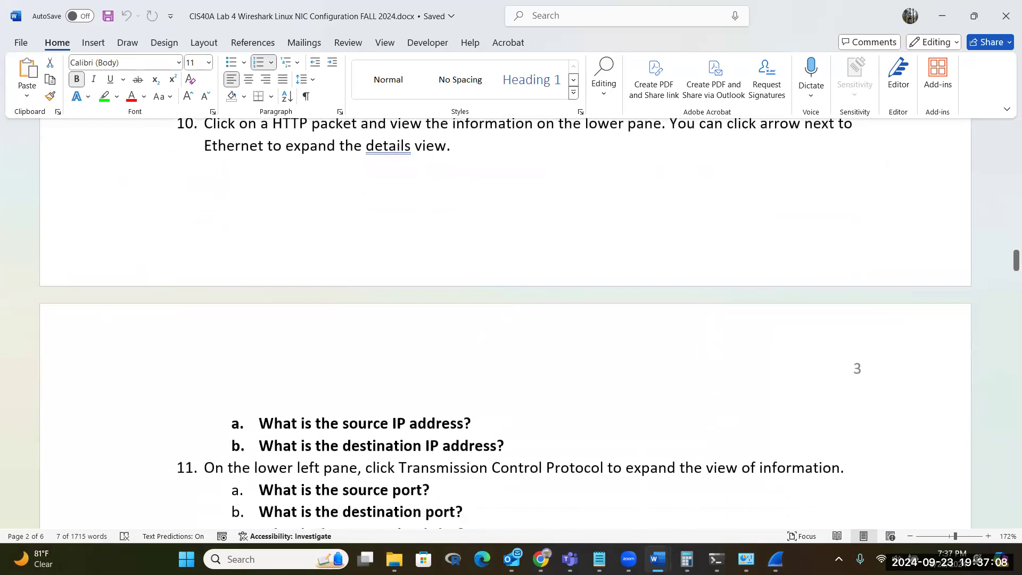
{"action": "mouse_move", "coordinate": [715, 555]}
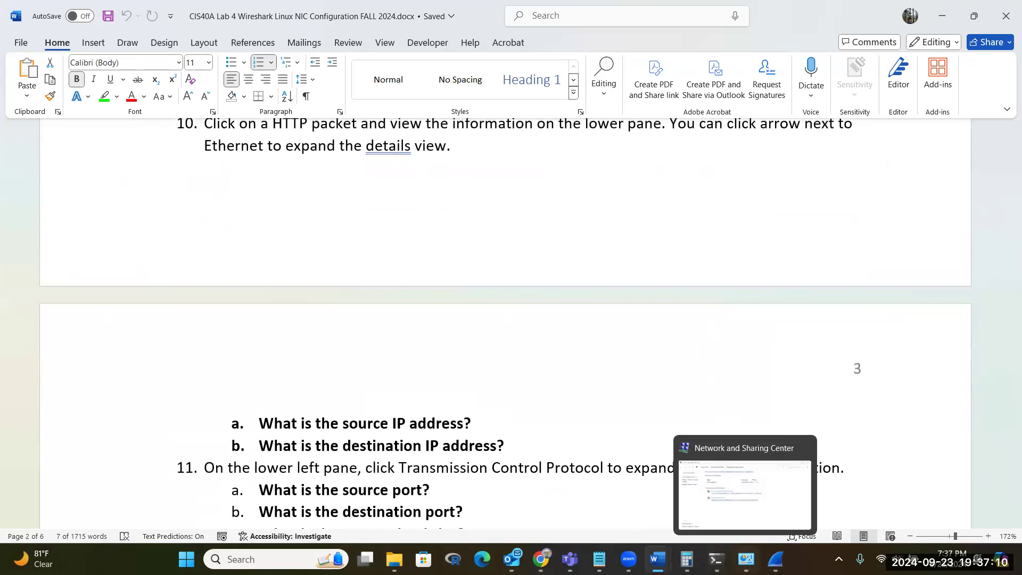
{"action": "left_click", "coordinate": [514, 412]}
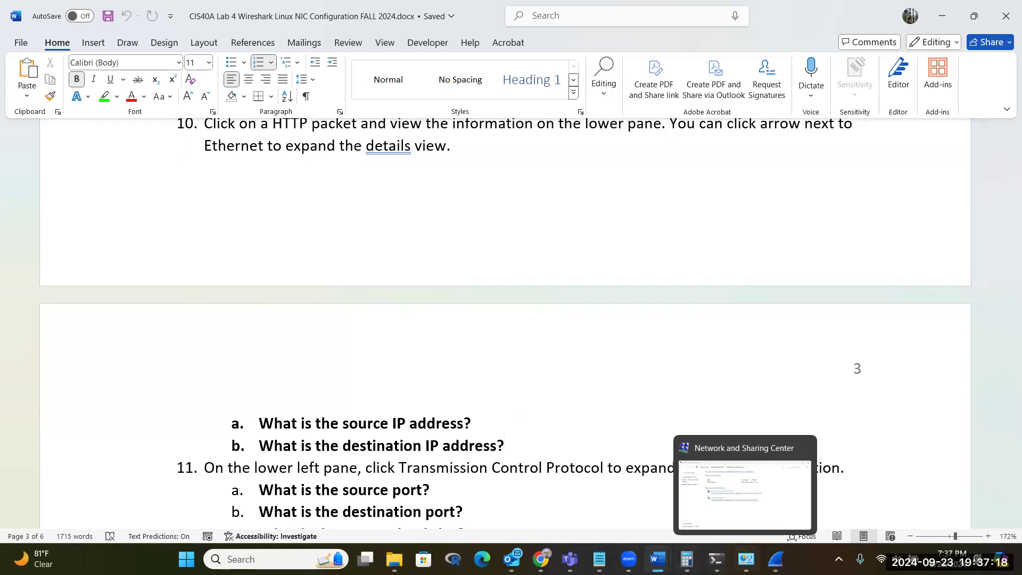
Switch to Wireshark's DNS statistics window and close it
{"action": "left_click", "coordinate": [775, 559]}
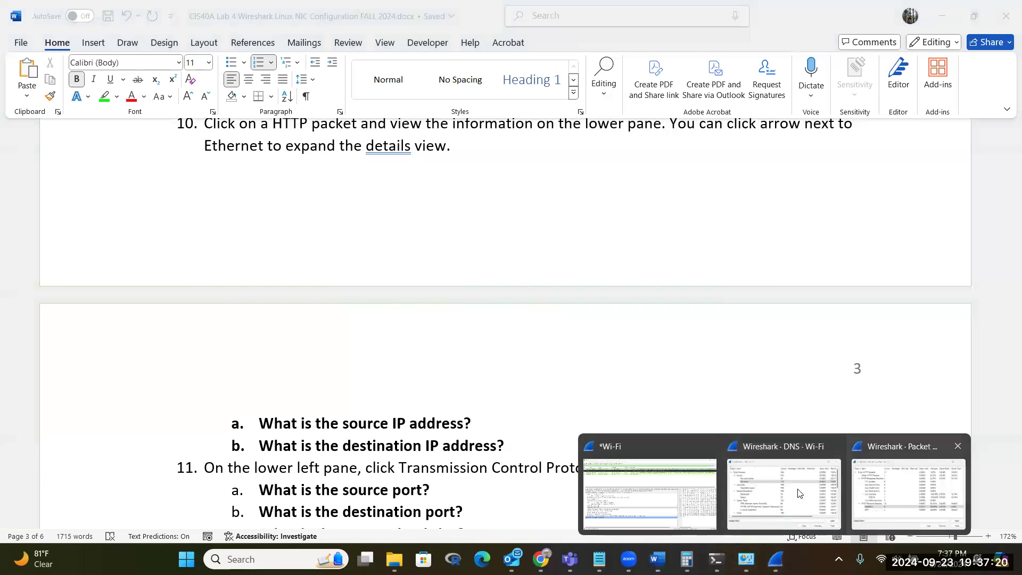
{"action": "left_click", "coordinate": [783, 493]}
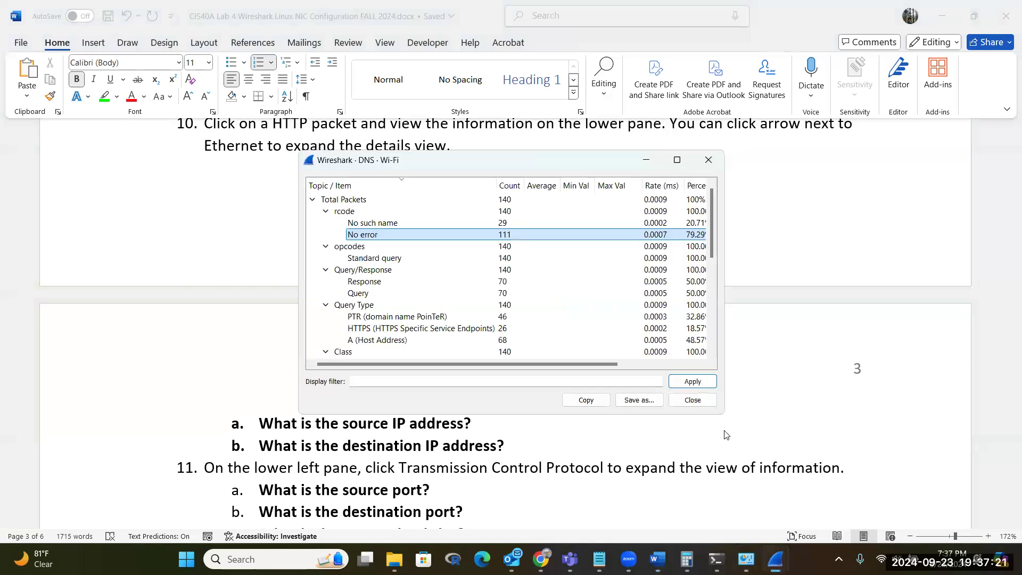
{"action": "left_click", "coordinate": [721, 161]}
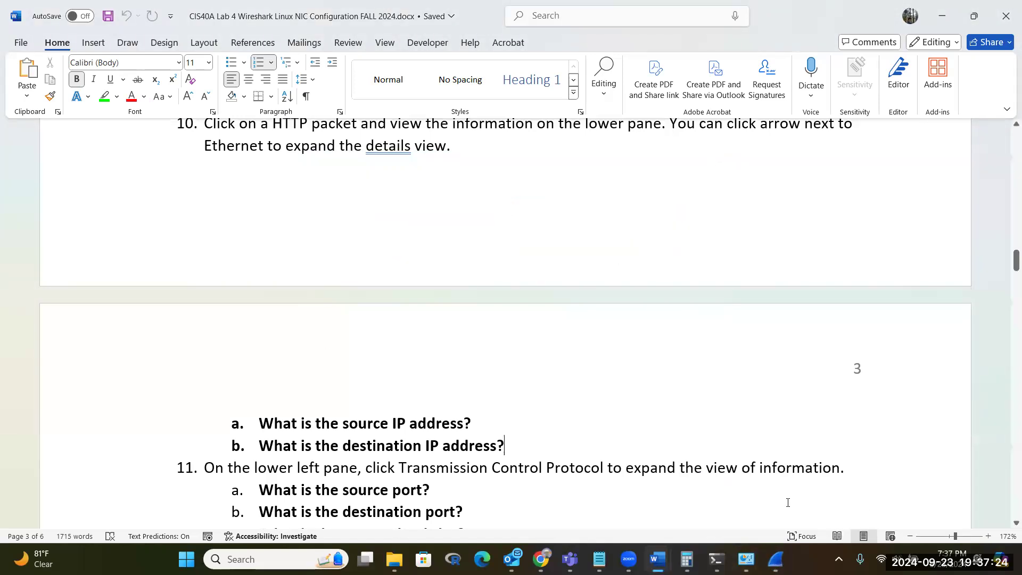
Switch to Wireshark's HTTP Packet Counter window and close it
{"action": "left_click", "coordinate": [776, 559]}
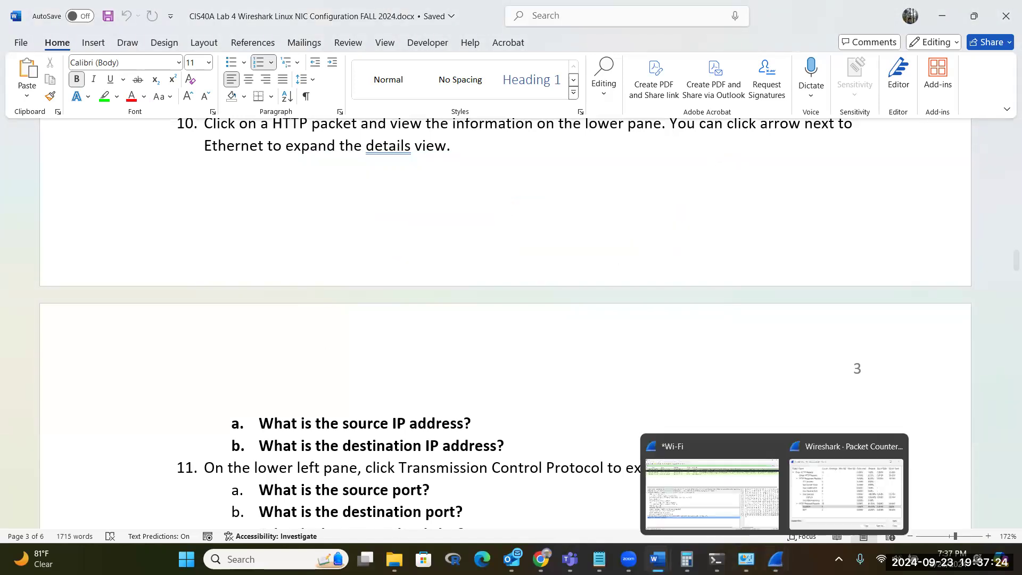
{"action": "left_click", "coordinate": [797, 522]}
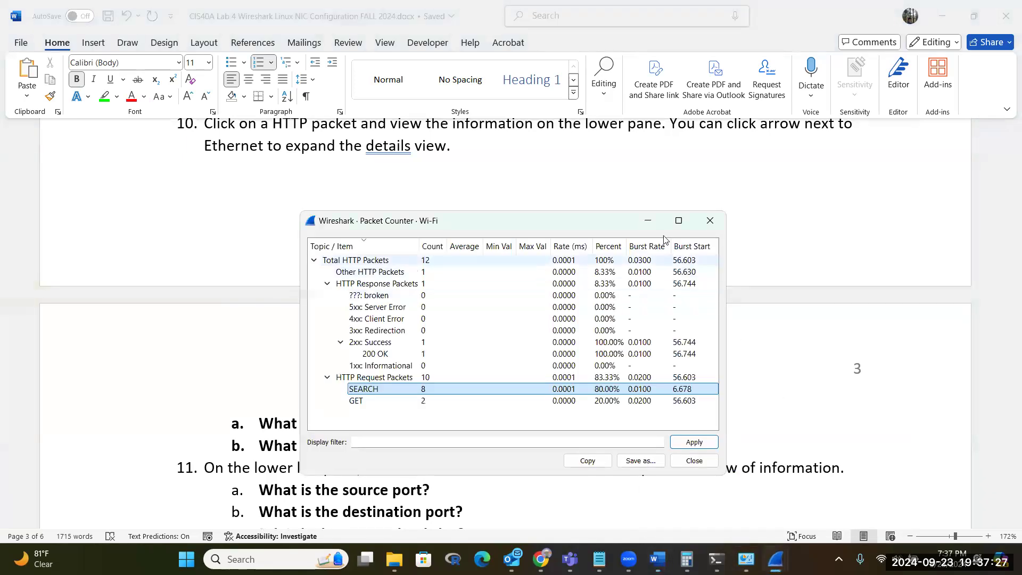
{"action": "left_click", "coordinate": [708, 221]}
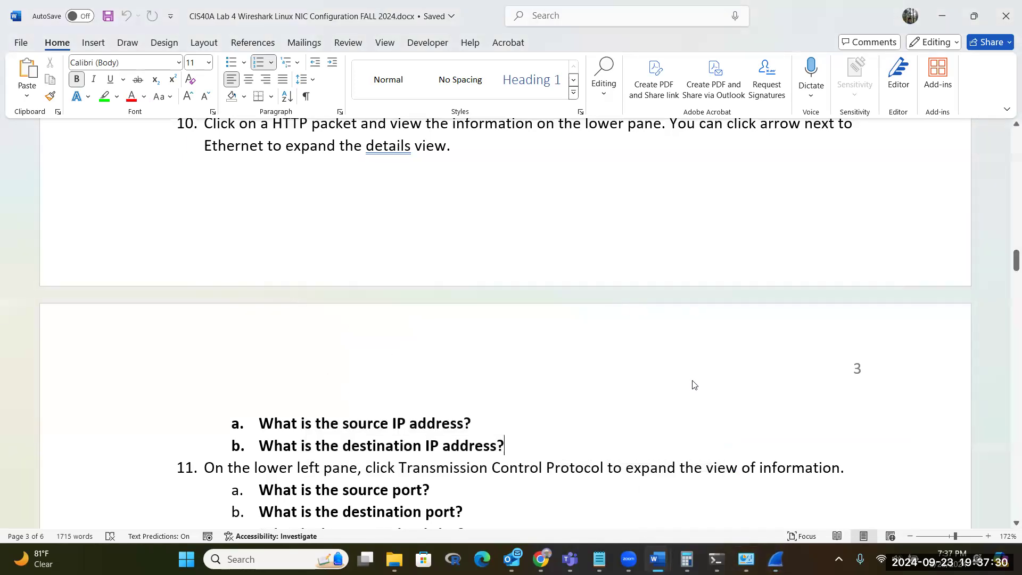
Switch to the Wireshark Wi-Fi capture, open HTTP packet 8526 in its own window and expand its Ethernet II details
{"action": "left_click", "coordinate": [776, 559]}
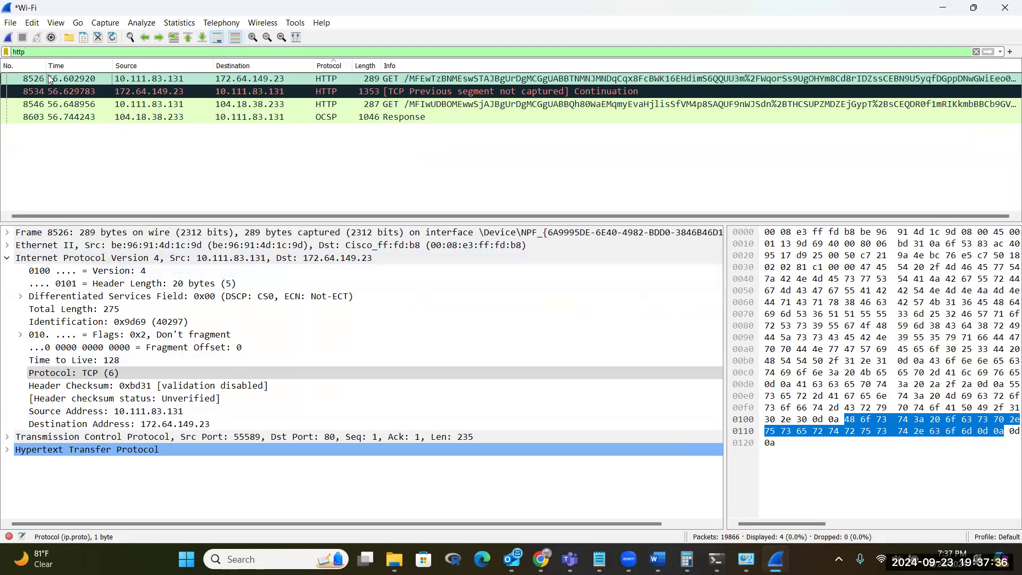
{"action": "double_click", "coordinate": [64, 78]}
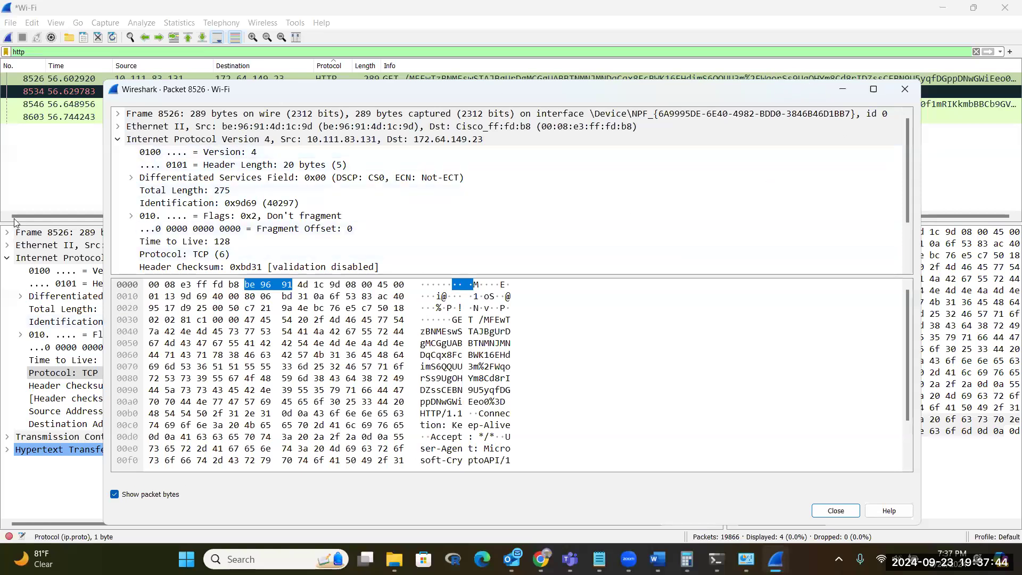
{"action": "left_click_drag", "start_coordinate": [776, 90], "coordinate": [761, 102]}
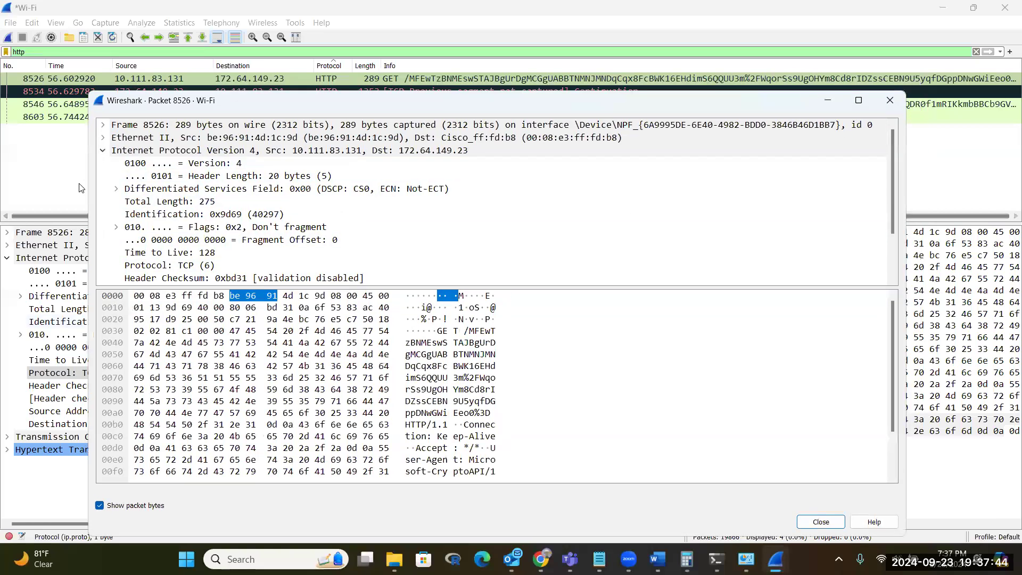
{"action": "left_click", "coordinate": [101, 140]}
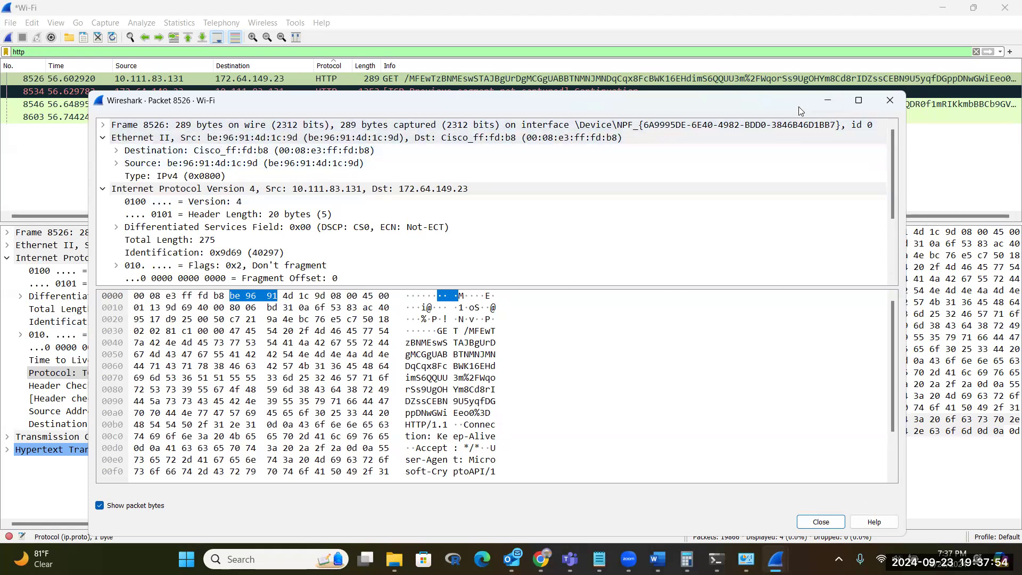
Leave the packet 8526 window, select packet 8603 in the capture and collapse its Ethernet II and Internet Protocol Version 4 details
{"action": "left_click", "coordinate": [68, 120]}
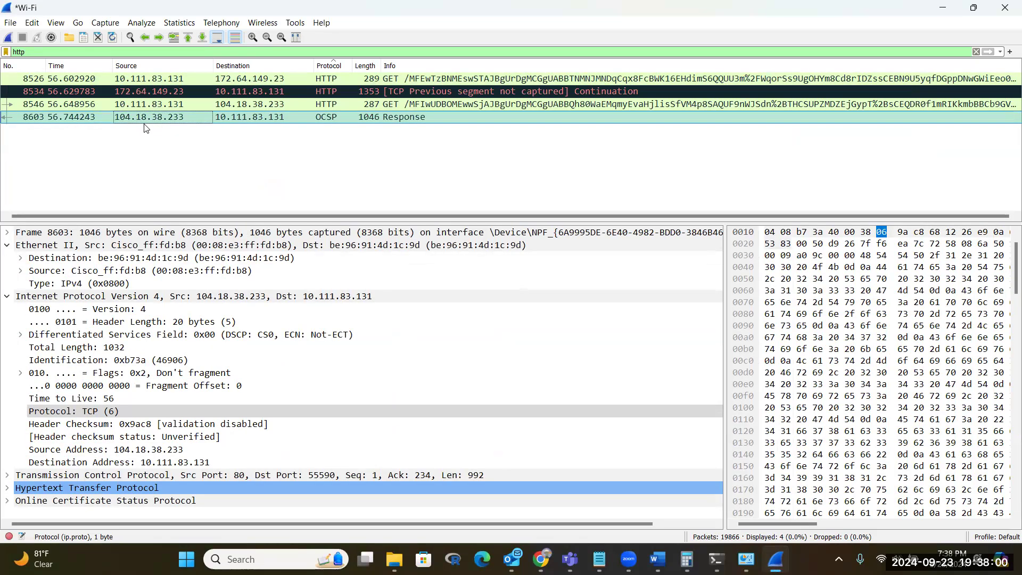
{"action": "left_click", "coordinate": [7, 246]}
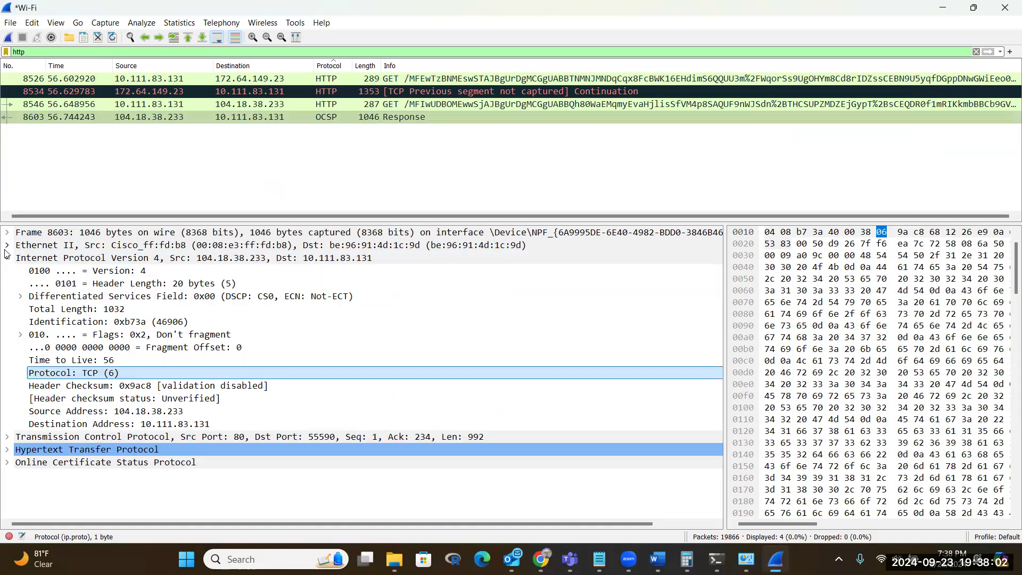
{"action": "left_click", "coordinate": [9, 258]}
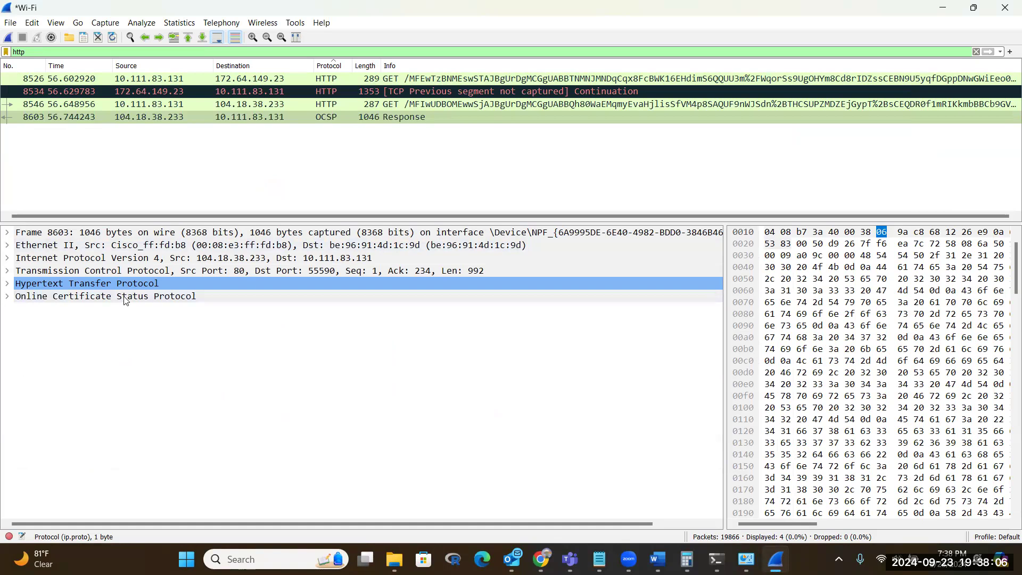
Expand packet 8603's Hypertext Transfer Protocol section to examine its response fields, and collapse it again
{"action": "left_click", "coordinate": [8, 284]}
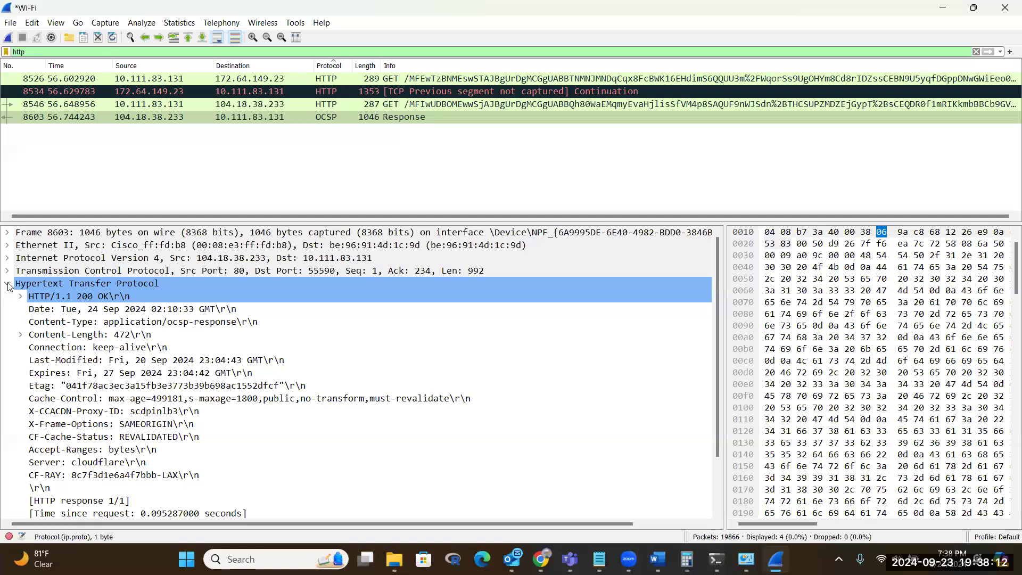
{"action": "left_click", "coordinate": [8, 285]}
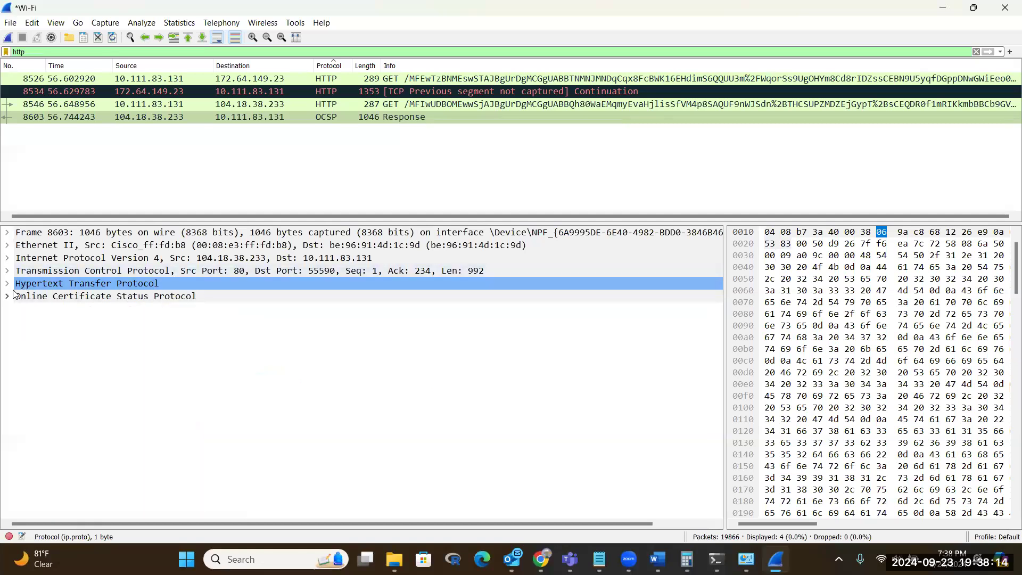
{"action": "left_click", "coordinate": [8, 284]}
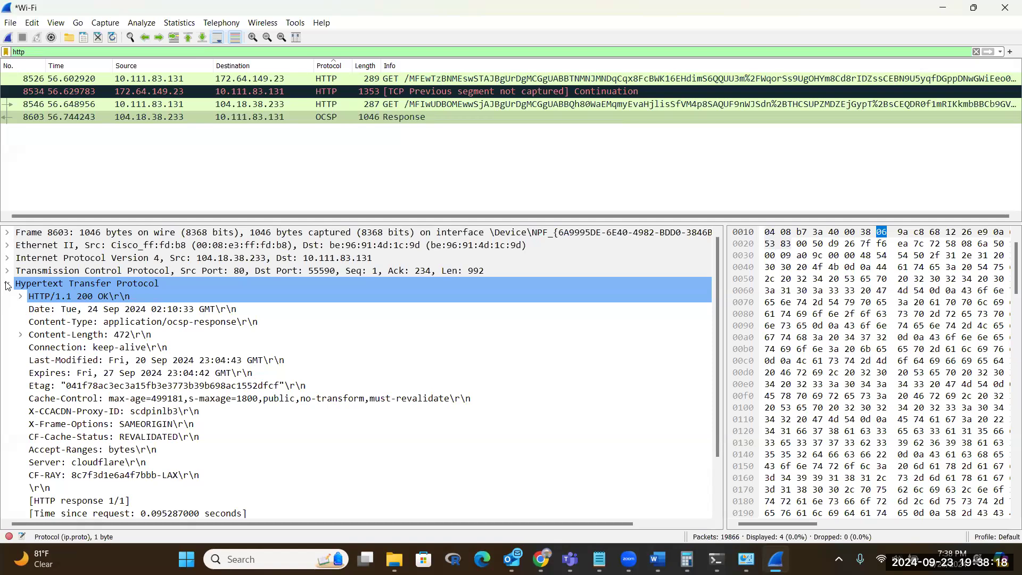
{"action": "left_click", "coordinate": [8, 285]}
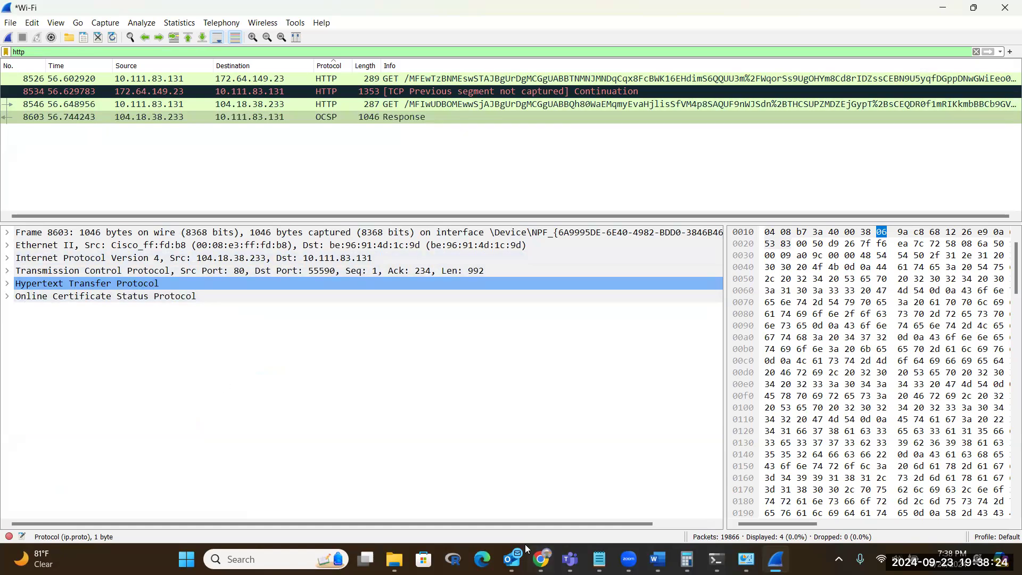
Switch to the Lab 4 document in Word and read steps 11 to 14, including the port and TCP payload size questions
{"action": "left_click", "coordinate": [656, 555]}
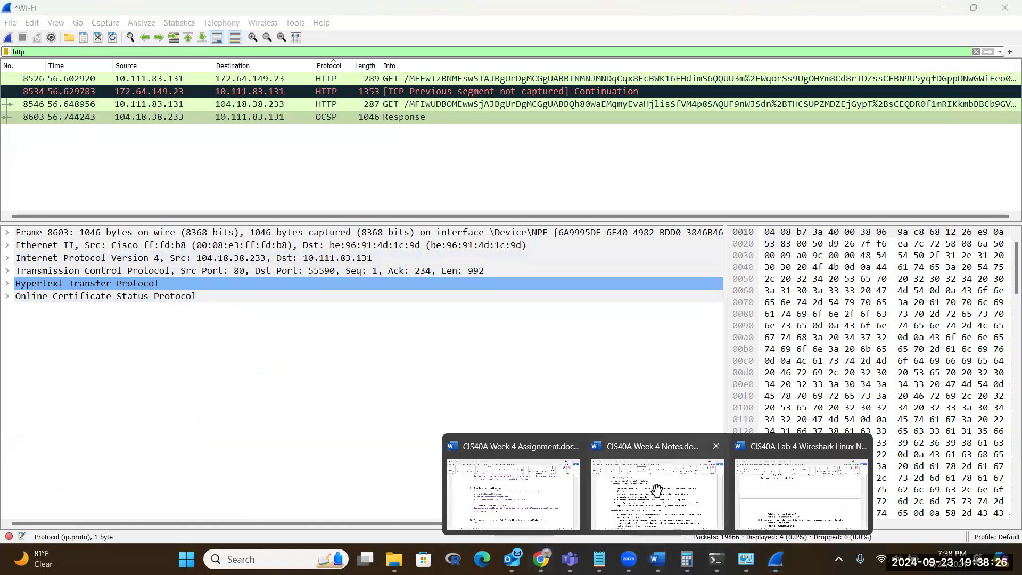
{"action": "left_click", "coordinate": [751, 485]}
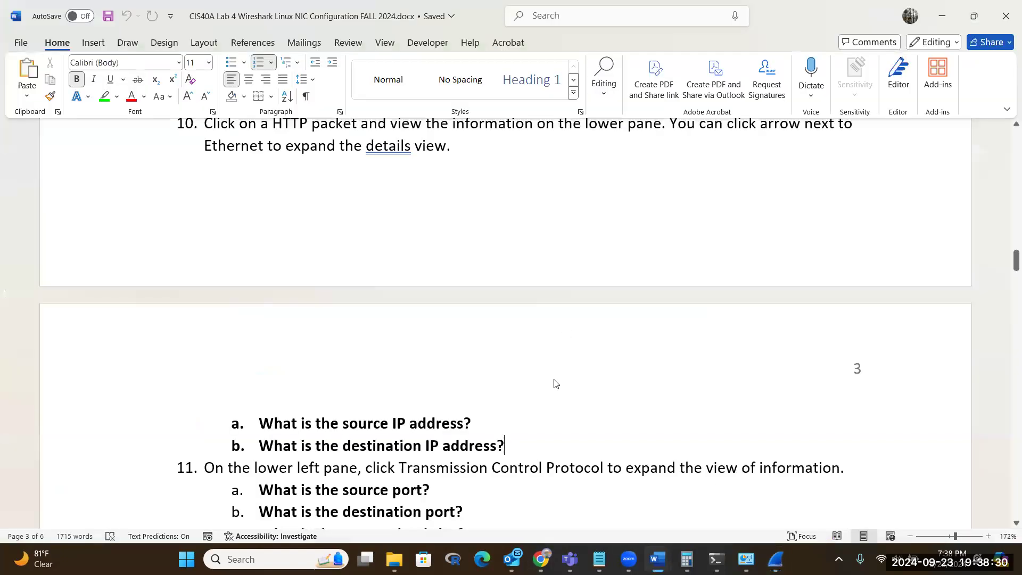
{"action": "scroll", "coordinate": [540, 421], "scroll_direction": "down", "scroll_amount": 1}
{"action": "left_click", "coordinate": [524, 381]}
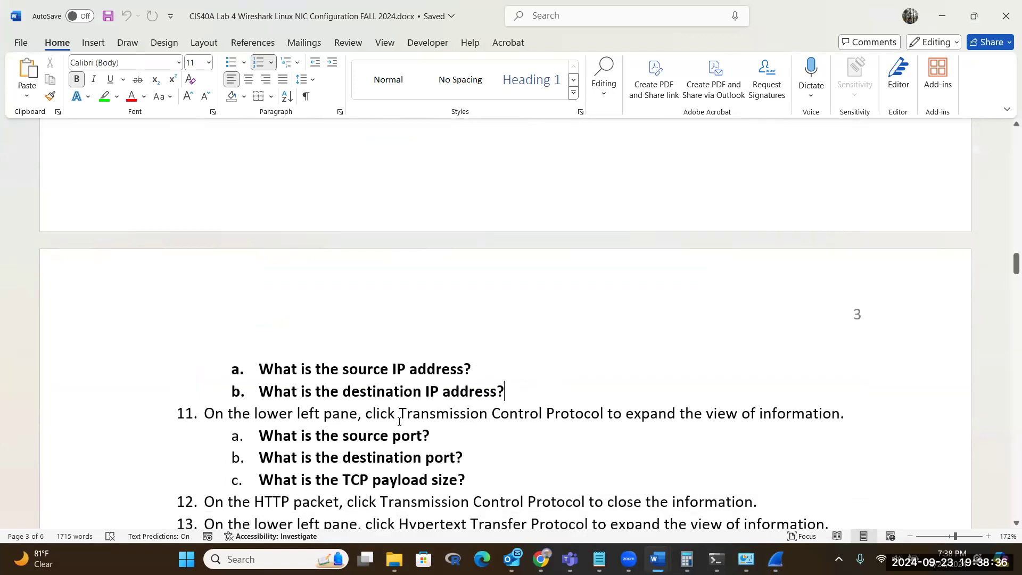
{"action": "left_click_drag", "start_coordinate": [399, 414], "coordinate": [606, 414]}
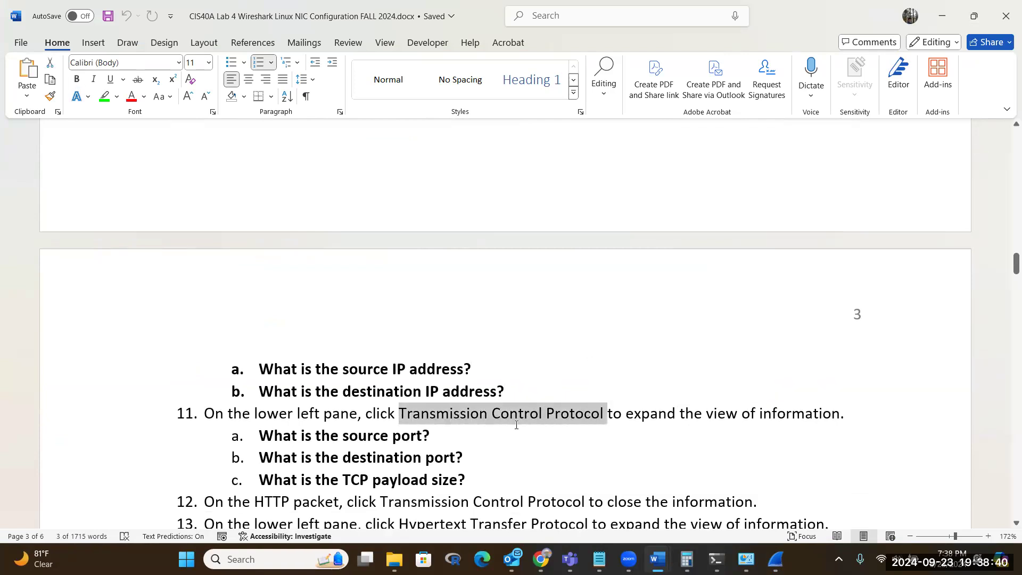
{"action": "left_click", "coordinate": [476, 435]}
{"action": "left_click", "coordinate": [497, 464]}
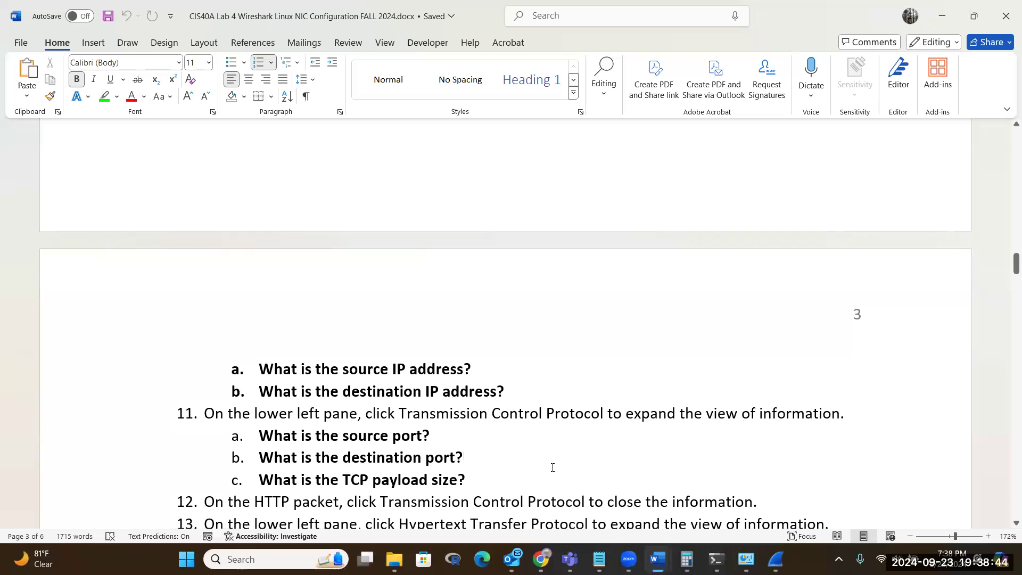
{"action": "scroll", "coordinate": [549, 471], "scroll_direction": "down", "scroll_amount": 2}
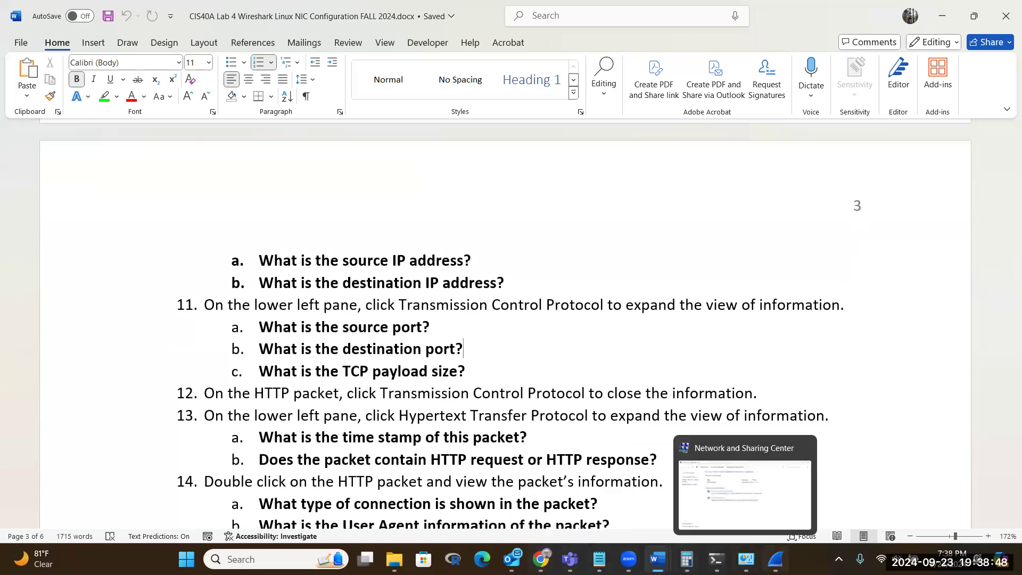
Switch to Wireshark, expand packet 8603's Transmission Control Protocol section and examine its source and destination ports
{"action": "left_click", "coordinate": [776, 559]}
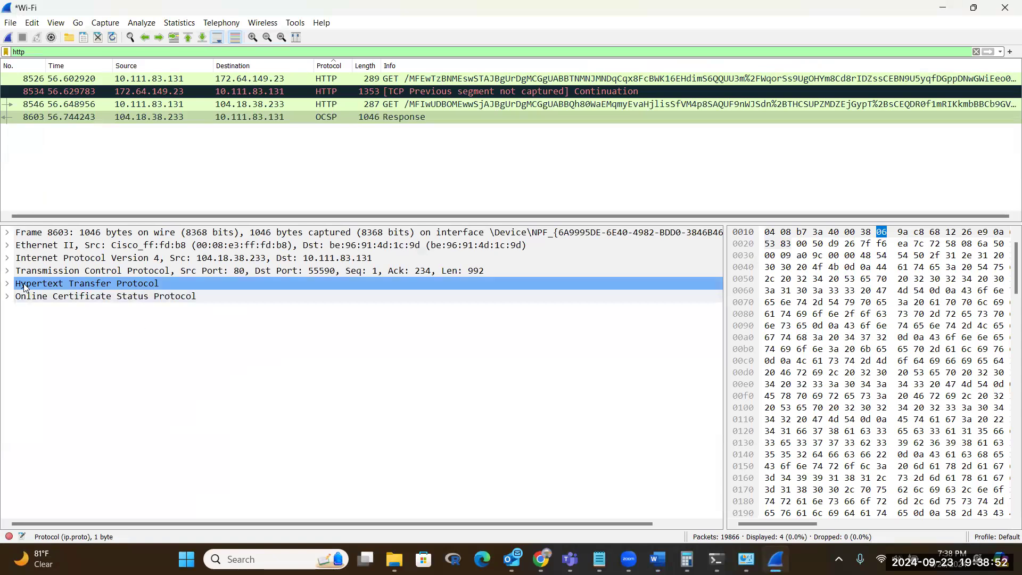
{"action": "left_click", "coordinate": [8, 271]}
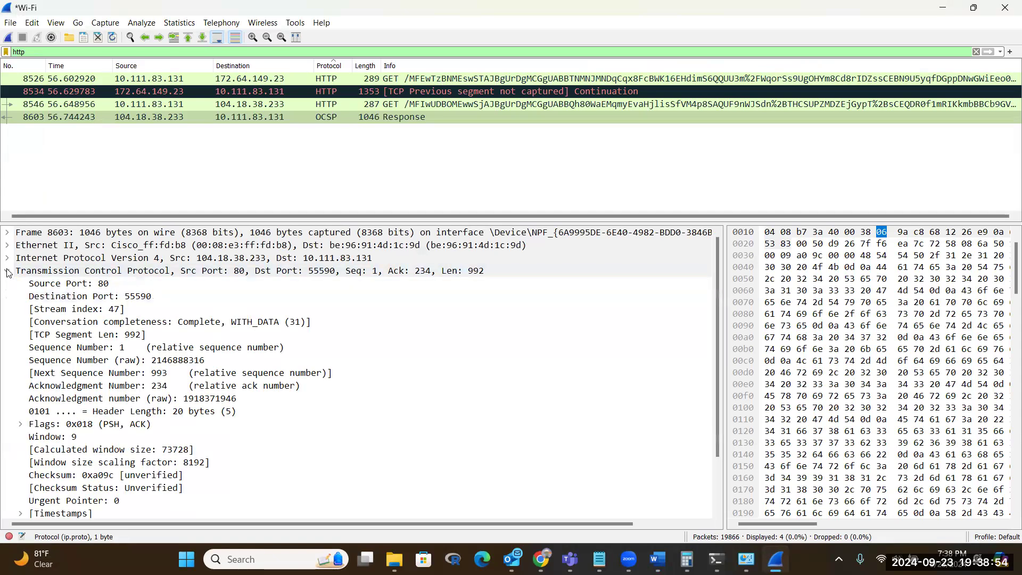
{"action": "left_click", "coordinate": [113, 286]}
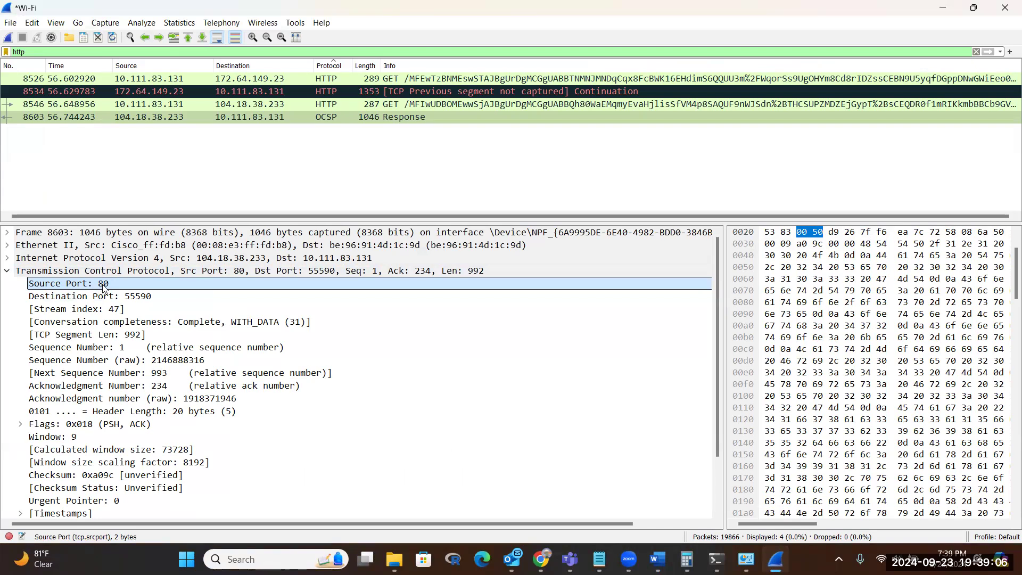
{"action": "left_click", "coordinate": [132, 297]}
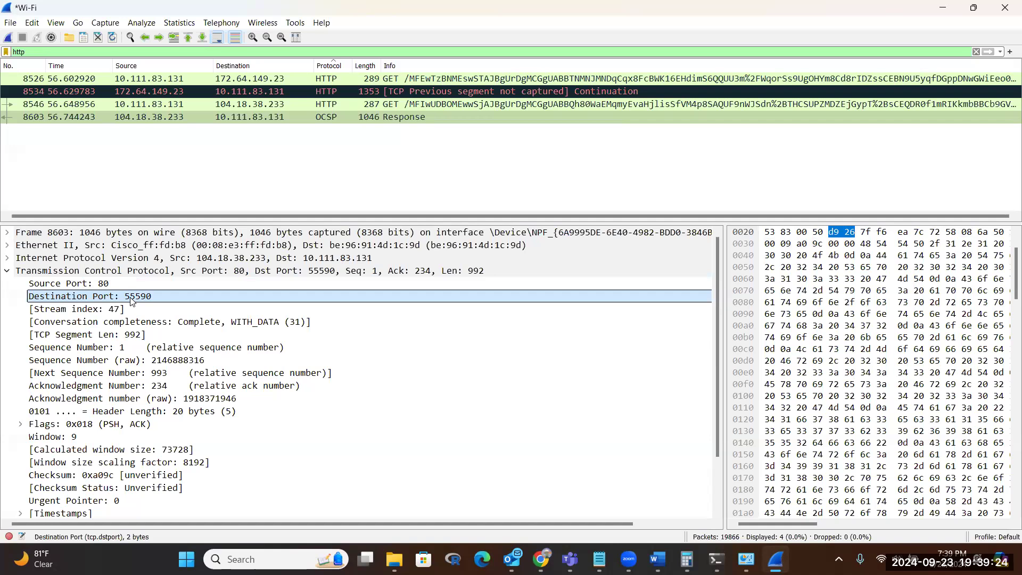
Examine the acknowledgment number, next sequence number, flags and SEQ/ACK analysis fields in packet 8603's TCP details
{"action": "scroll", "coordinate": [100, 408], "scroll_direction": "down", "scroll_amount": 1}
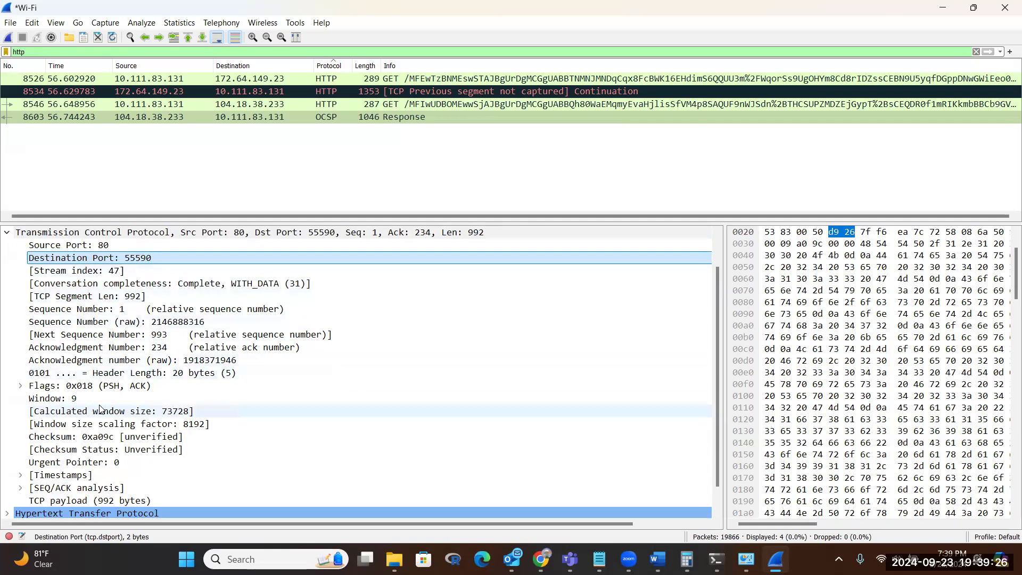
{"action": "left_click", "coordinate": [176, 347]}
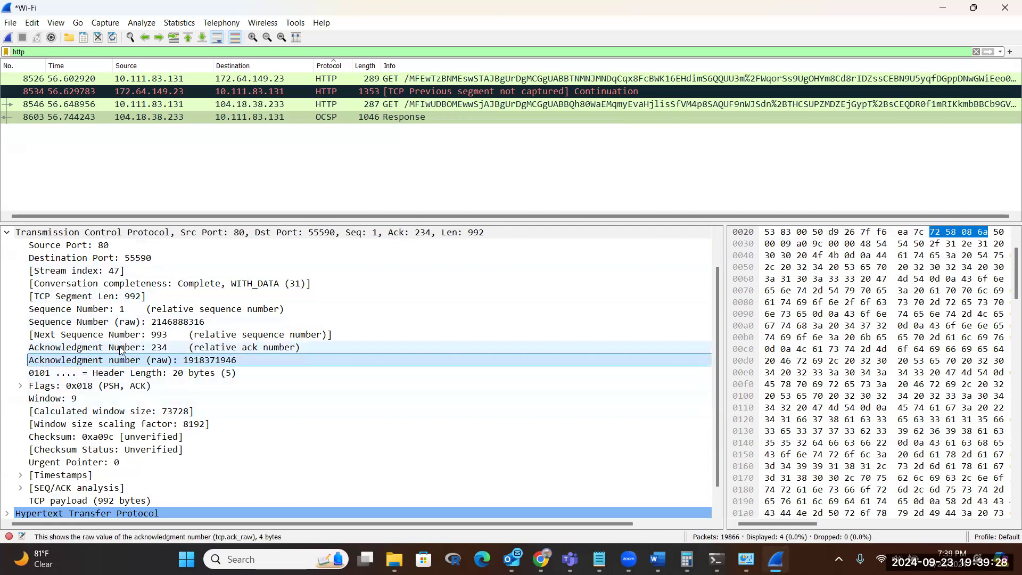
{"action": "left_click", "coordinate": [171, 337]}
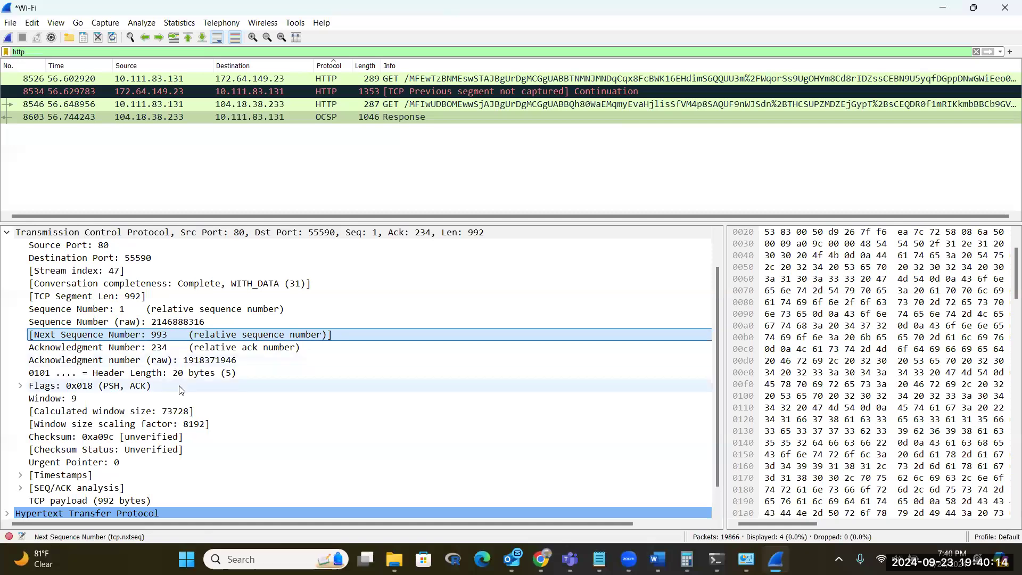
{"action": "left_click", "coordinate": [107, 387]}
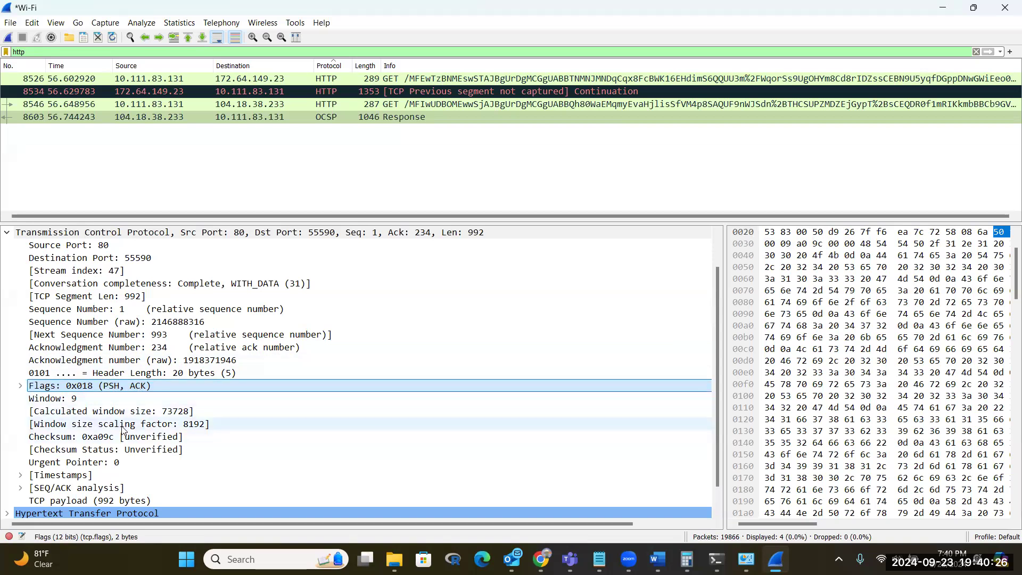
{"action": "left_click", "coordinate": [89, 488]}
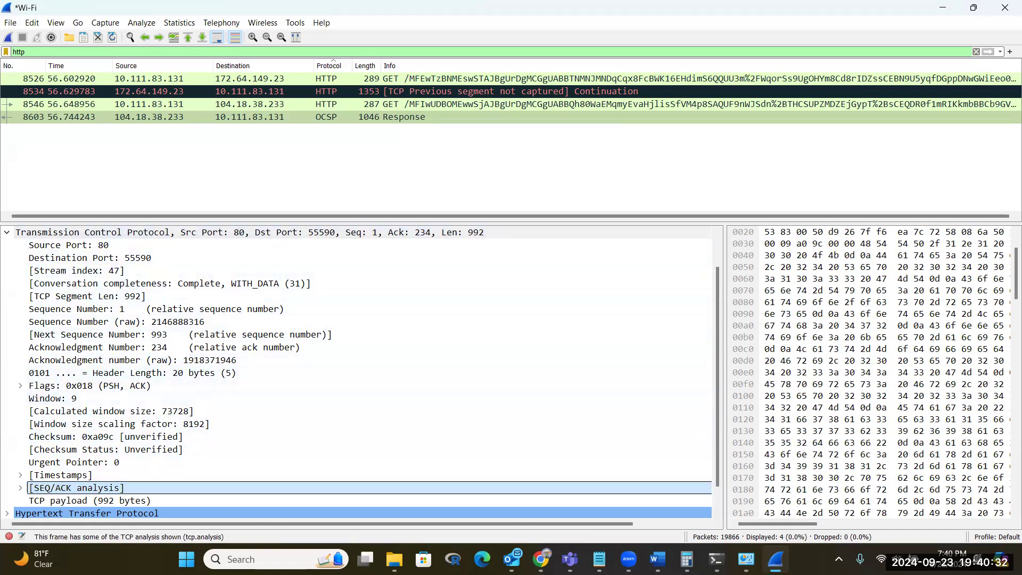
Read steps 12 and 13 of the Lab 4 document in Word and return to the Wireshark capture
{"action": "left_click", "coordinate": [658, 559]}
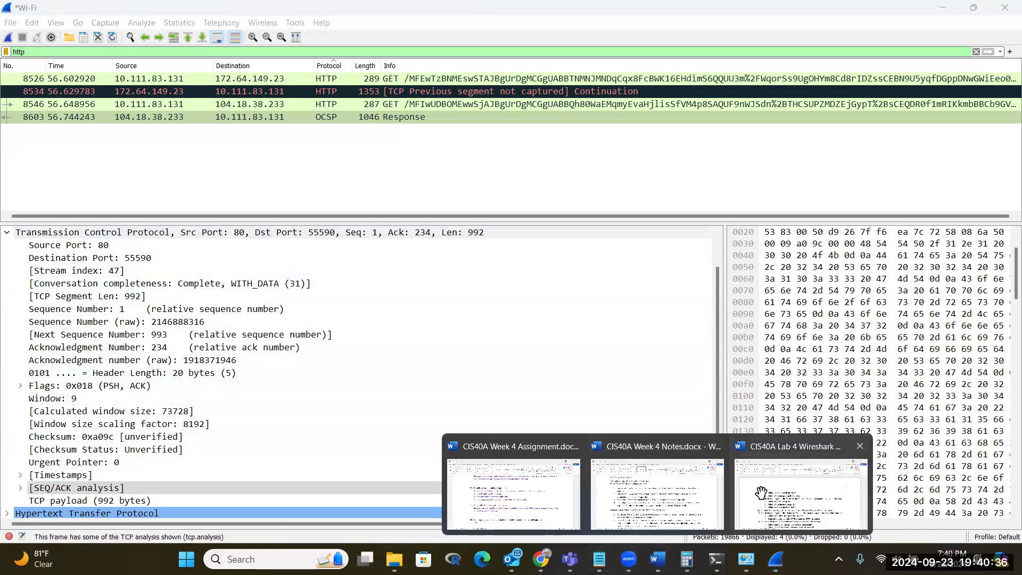
{"action": "left_click", "coordinate": [761, 492]}
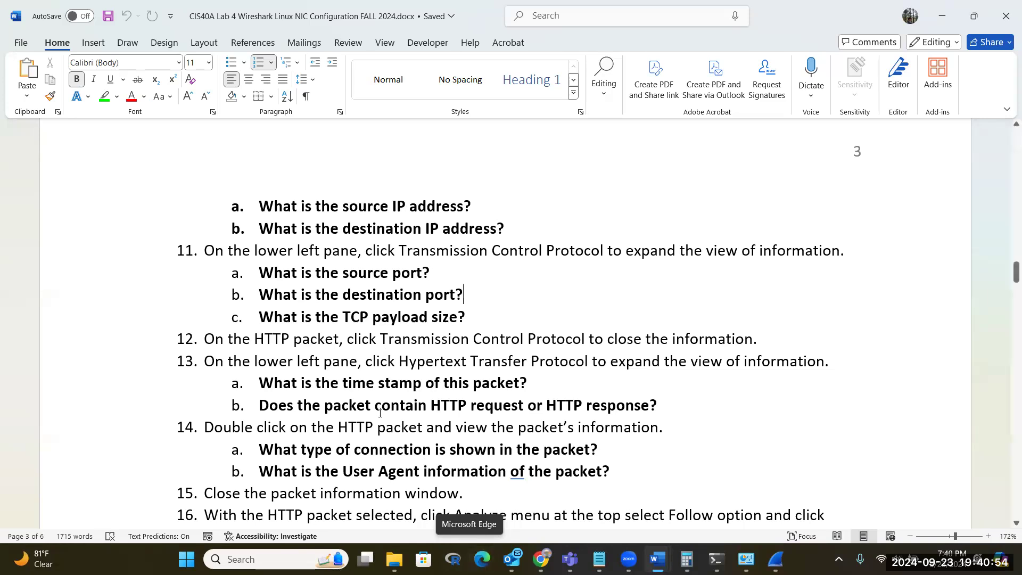
{"action": "left_click_drag", "start_coordinate": [354, 336], "coordinate": [605, 338]}
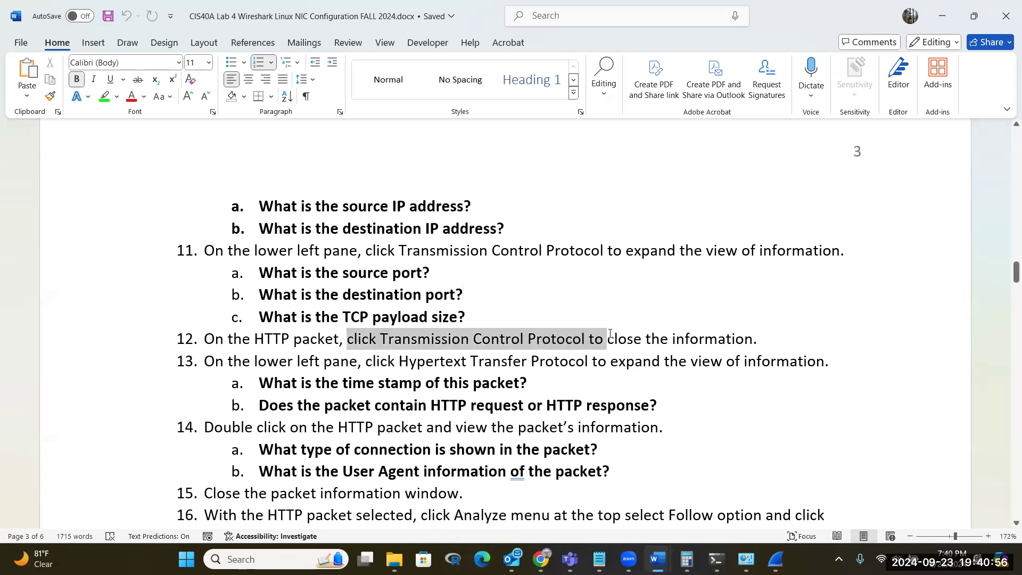
{"action": "left_click", "coordinate": [314, 366]}
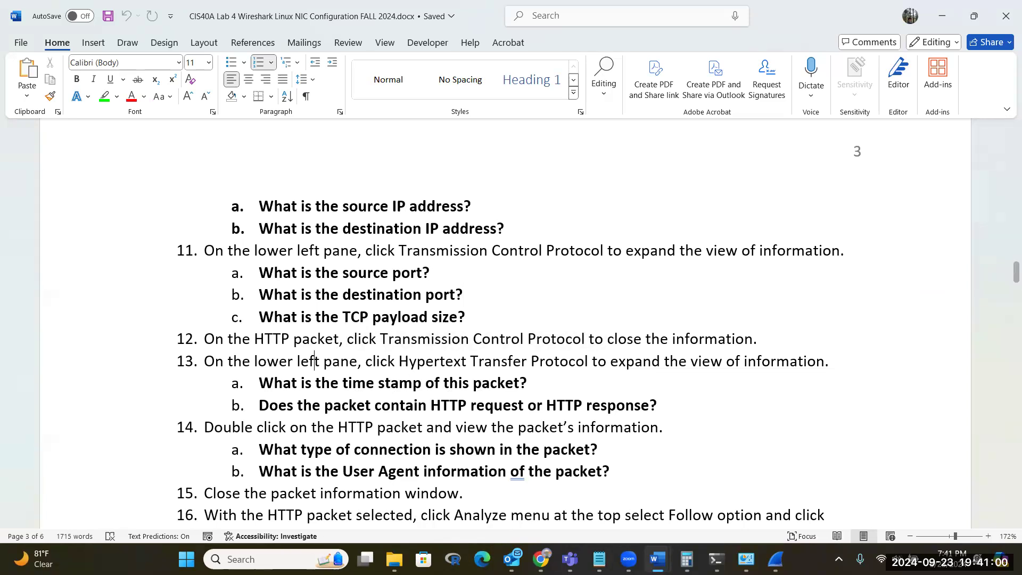
{"action": "mouse_move", "coordinate": [716, 559]}
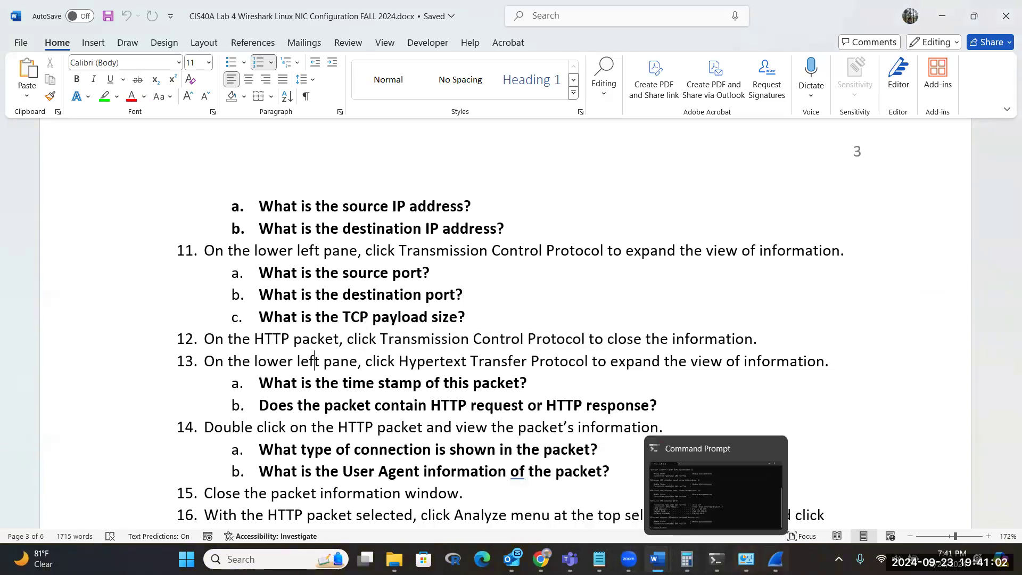
{"action": "left_click", "coordinate": [775, 559]}
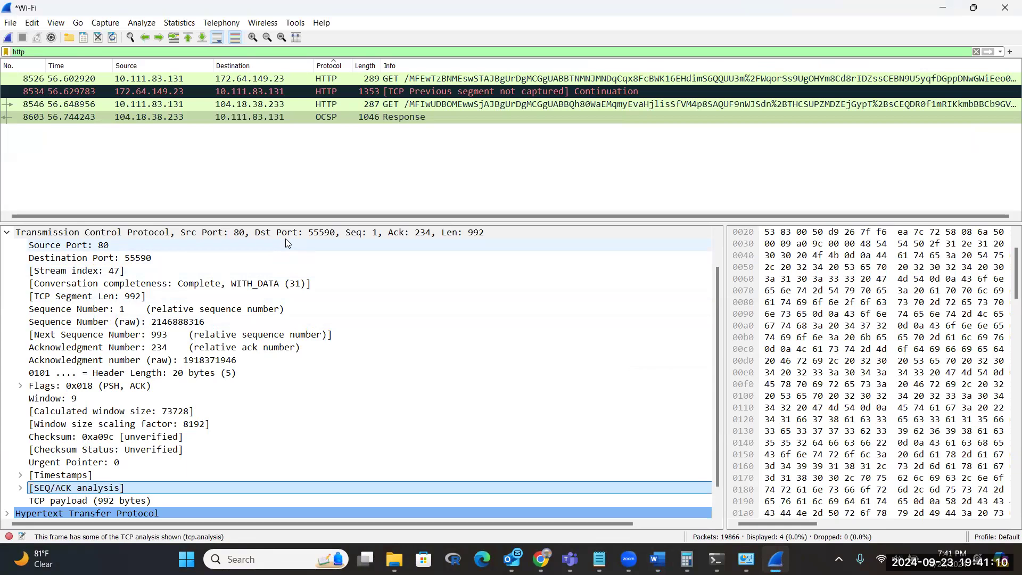
Collapse packet 8603's Transmission Control Protocol section and expand its Hypertext Transfer Protocol section to read the response headers
{"action": "left_click", "coordinate": [7, 233]}
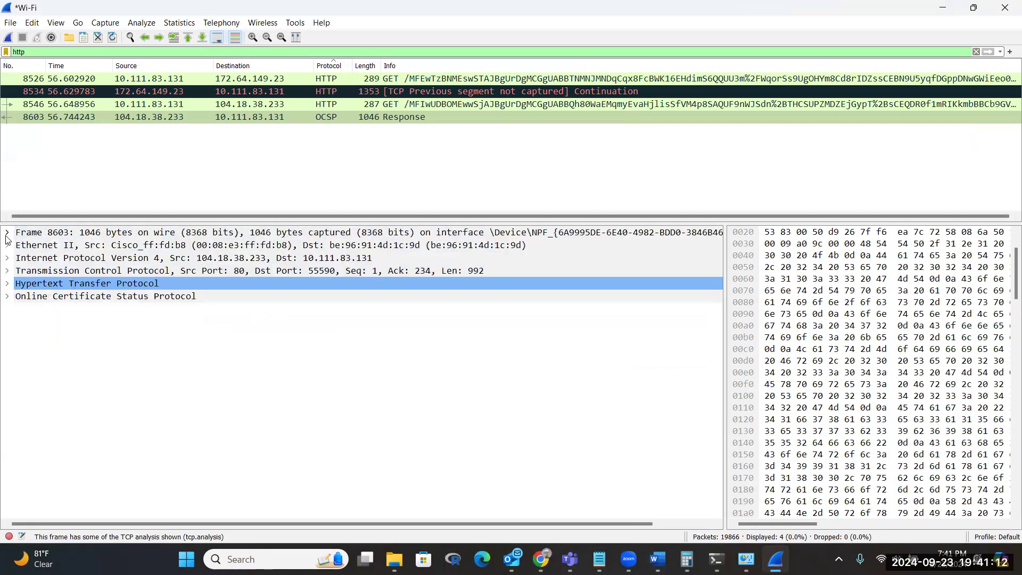
{"action": "left_click", "coordinate": [6, 284]}
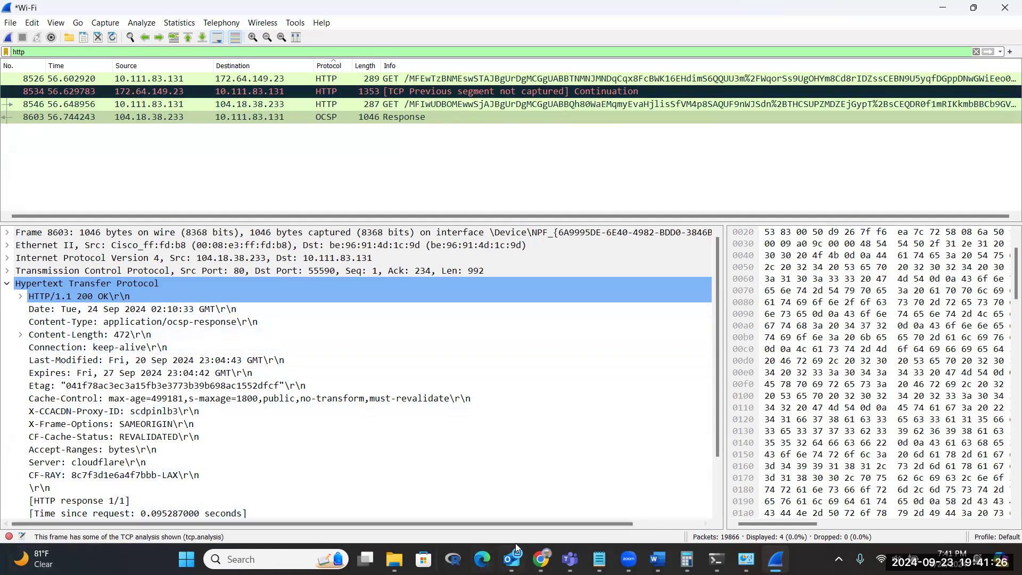
{"action": "mouse_move", "coordinate": [657, 557]}
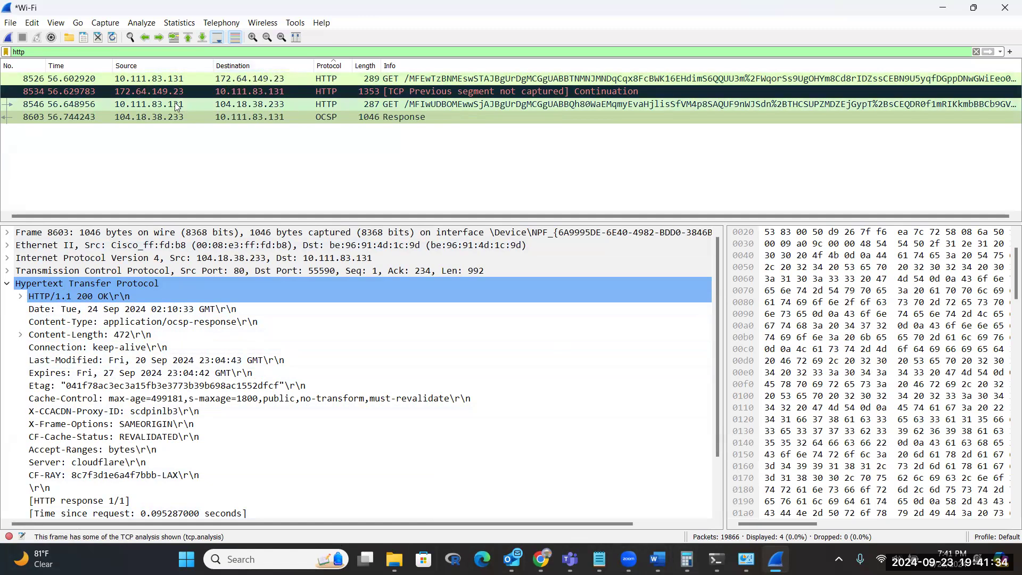
Select packet 8526, collapse its Transmission Control Protocol section and expand its Ethernet II section
{"action": "left_click", "coordinate": [159, 79]}
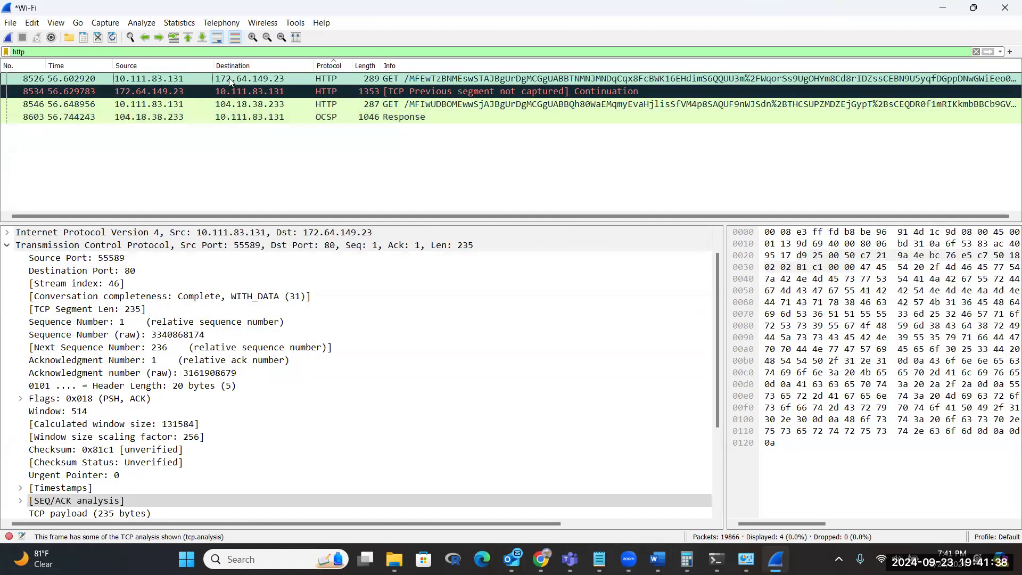
{"action": "left_click", "coordinate": [7, 244]}
{"action": "left_click", "coordinate": [7, 245]}
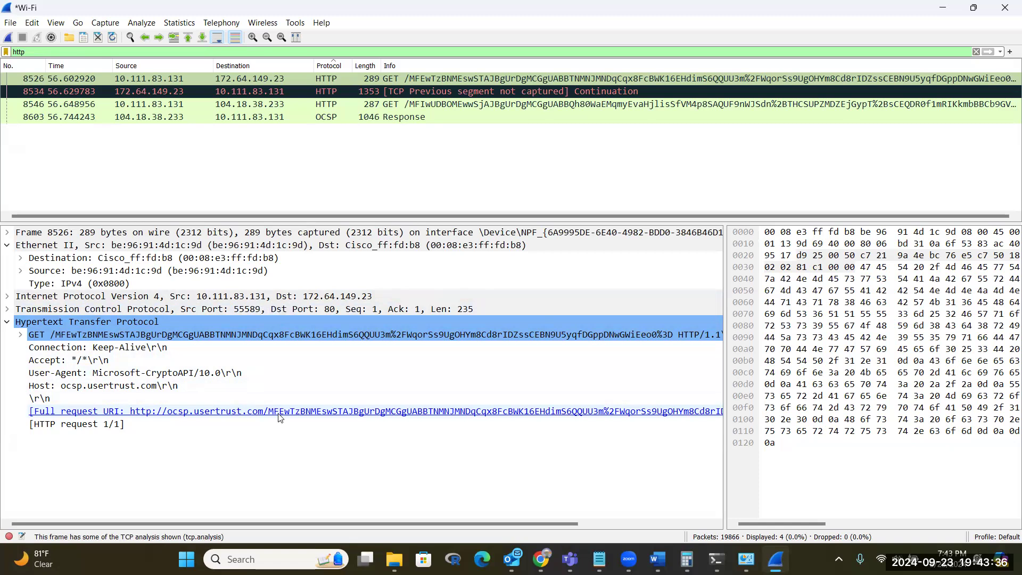
Examine the User-Agent, Host and GET request lines in packet 8526's Hypertext Transfer Protocol section
{"action": "left_click", "coordinate": [7, 322]}
{"action": "left_click", "coordinate": [8, 322]}
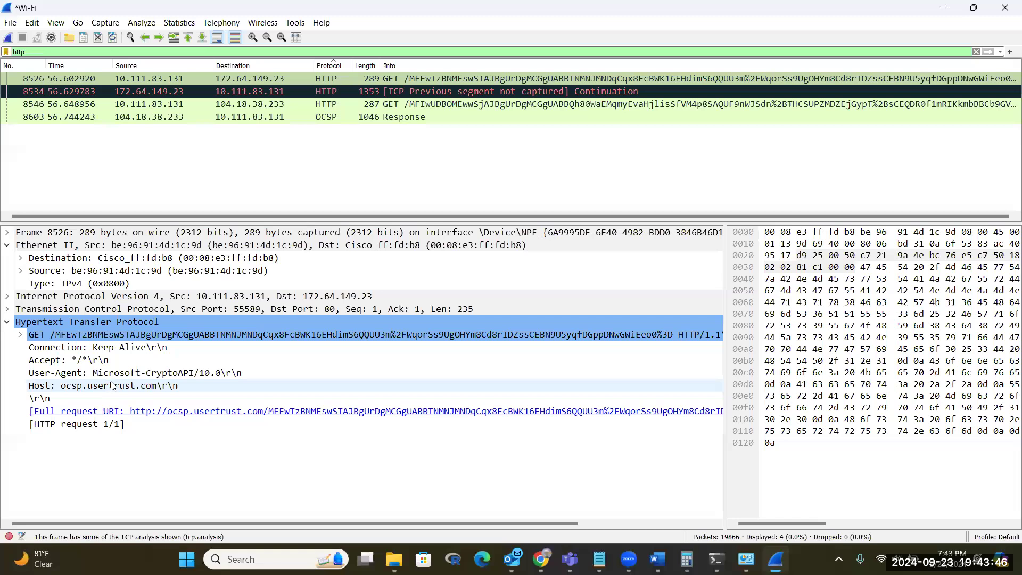
{"action": "left_click", "coordinate": [76, 377]}
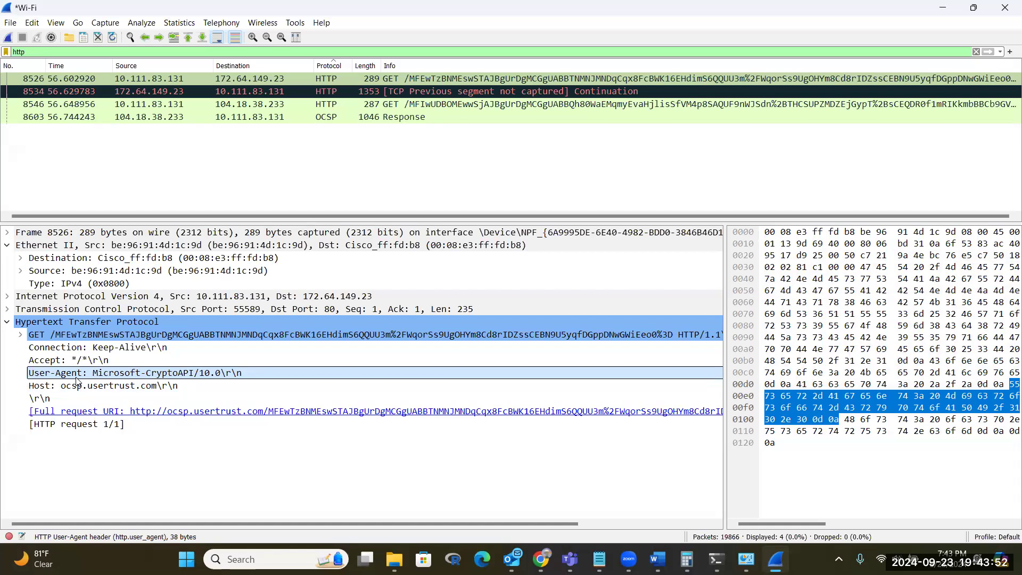
{"action": "left_click", "coordinate": [108, 387]}
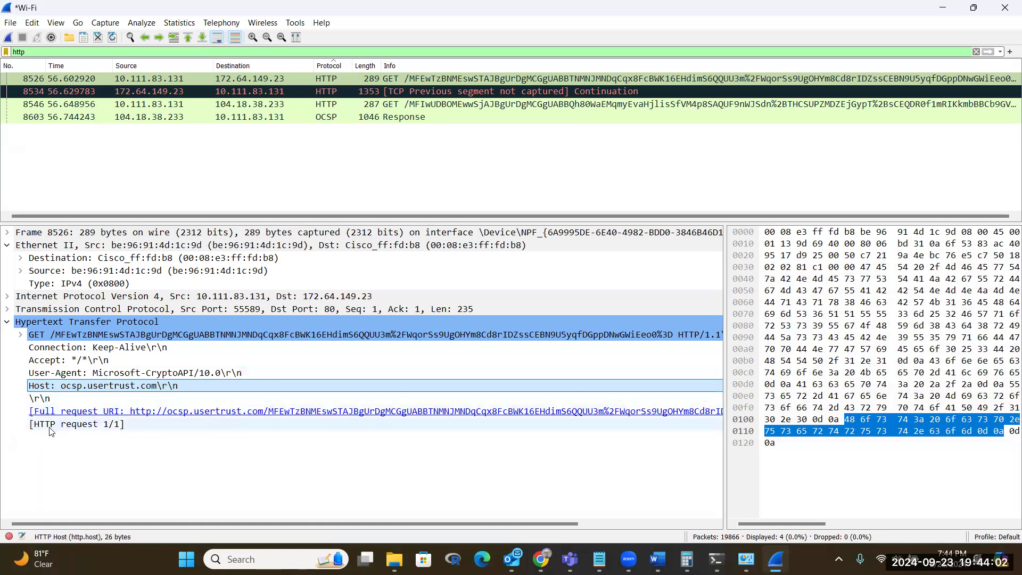
{"action": "left_click", "coordinate": [194, 331]}
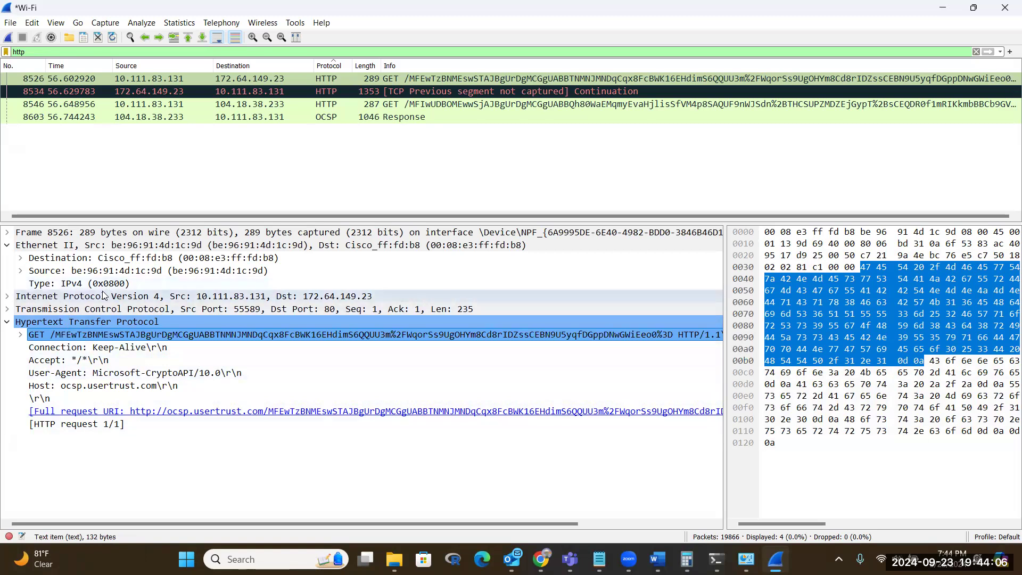
Review packet 8526's Host and User-Agent headers again and collapse its Hypertext Transfer Protocol section
{"action": "left_click", "coordinate": [9, 323]}
{"action": "left_click", "coordinate": [8, 322]}
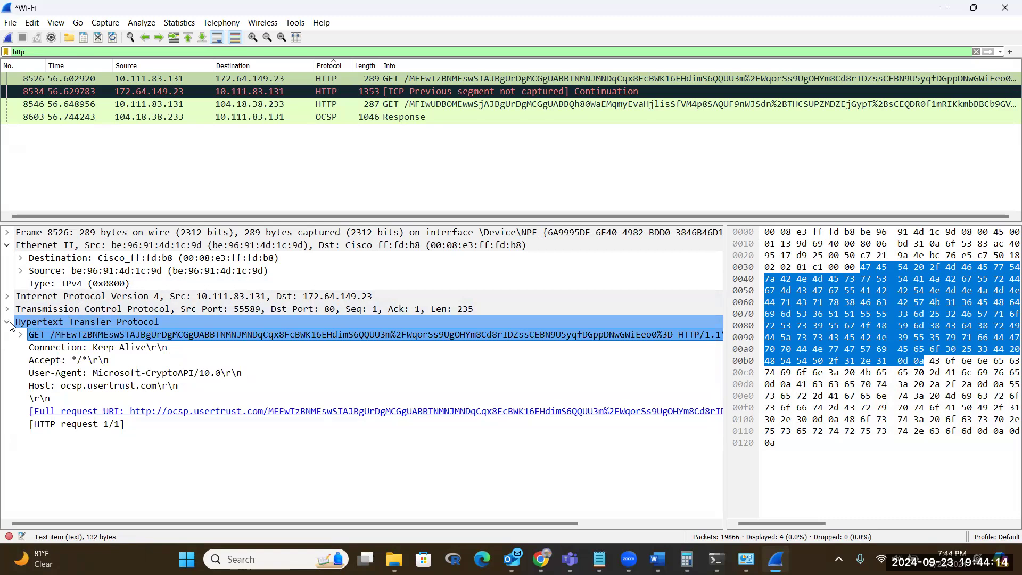
{"action": "left_click", "coordinate": [7, 322]}
{"action": "left_click", "coordinate": [8, 322]}
{"action": "left_click", "coordinate": [7, 323]}
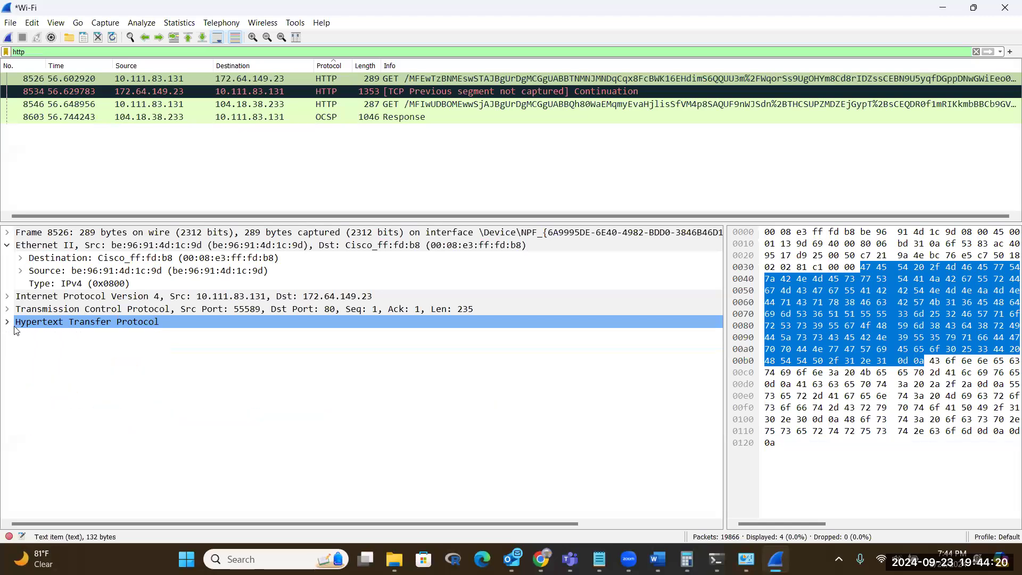
{"action": "left_click", "coordinate": [15, 327]}
{"action": "double_click", "coordinate": [15, 324]}
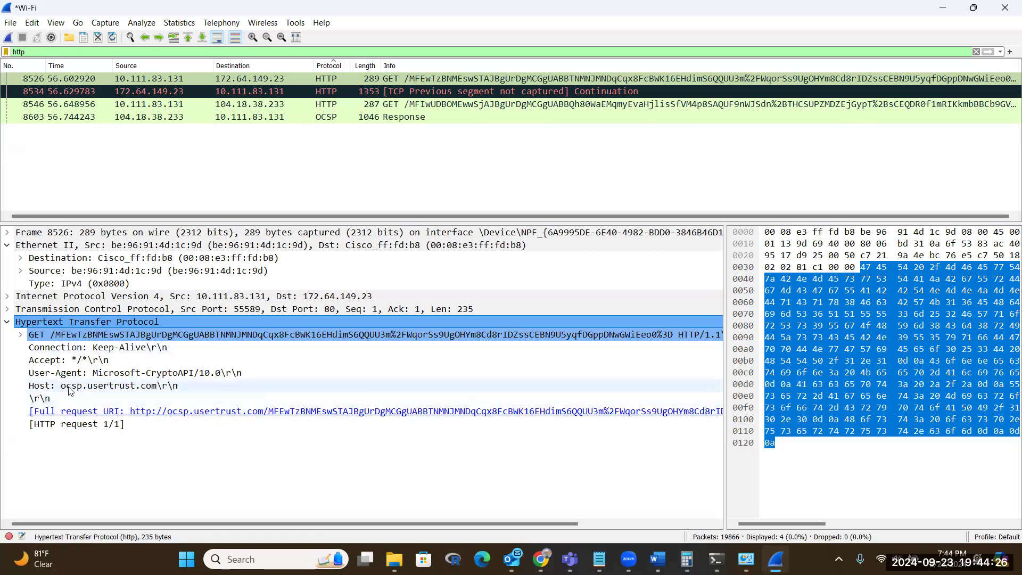
{"action": "left_click", "coordinate": [109, 386]}
{"action": "left_click", "coordinate": [127, 376]}
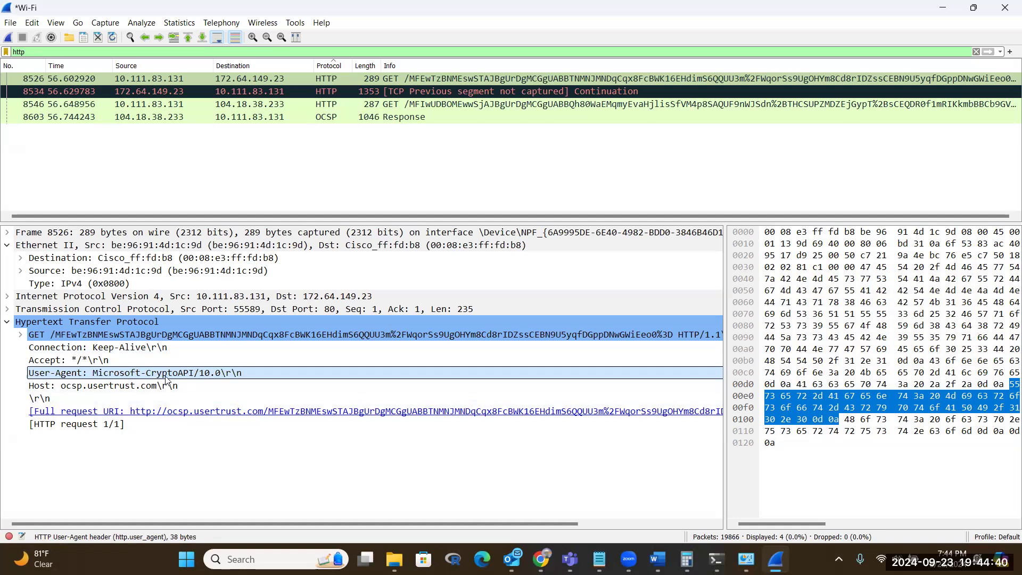
{"action": "left_click", "coordinate": [7, 323]}
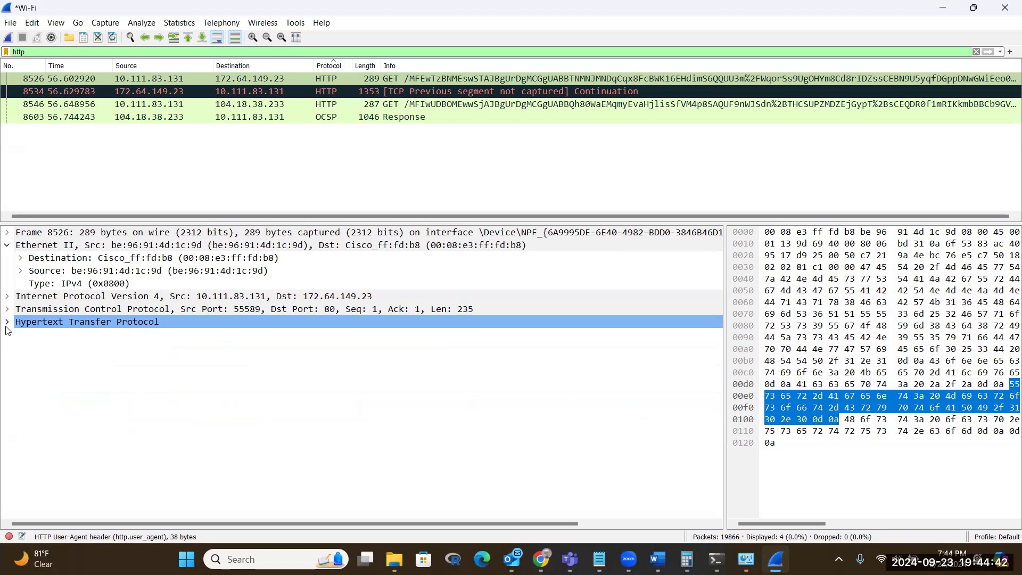
Compare the HTTP details of request packet 8546 with those of OCSP response packet 8603
{"action": "left_click", "coordinate": [65, 106]}
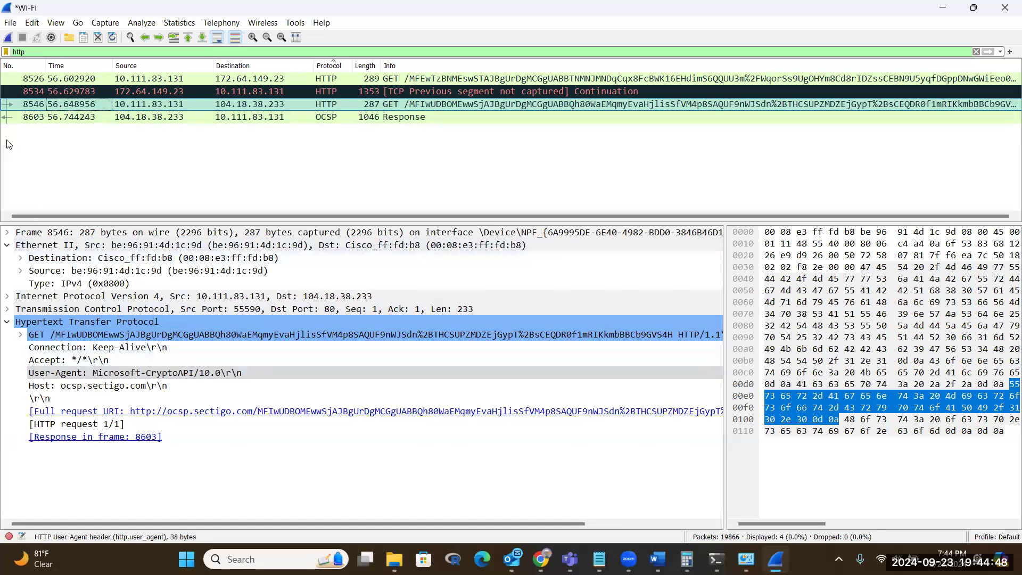
{"action": "left_click", "coordinate": [26, 117]}
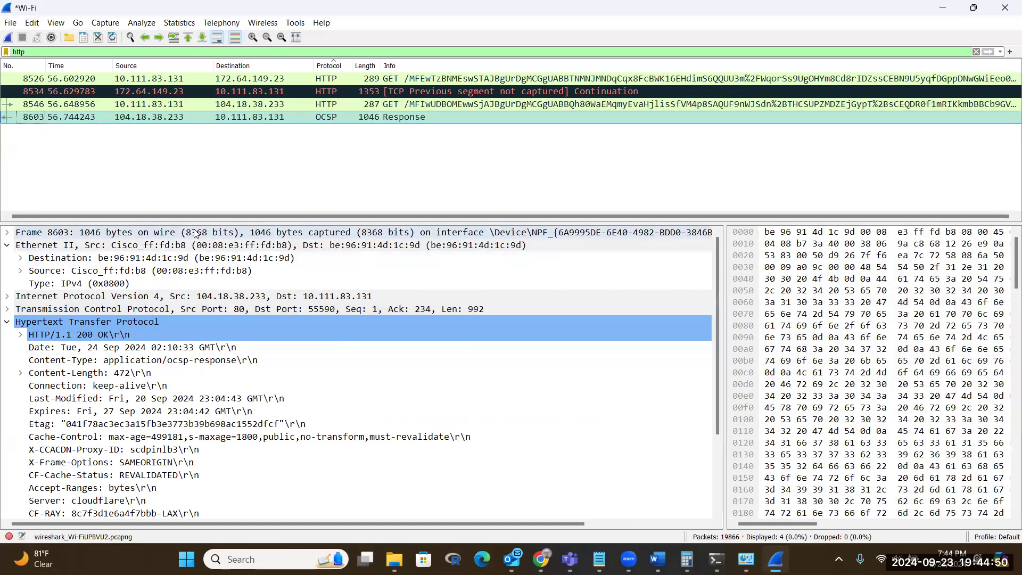
{"action": "left_click", "coordinate": [308, 105]}
{"action": "left_click", "coordinate": [266, 118]}
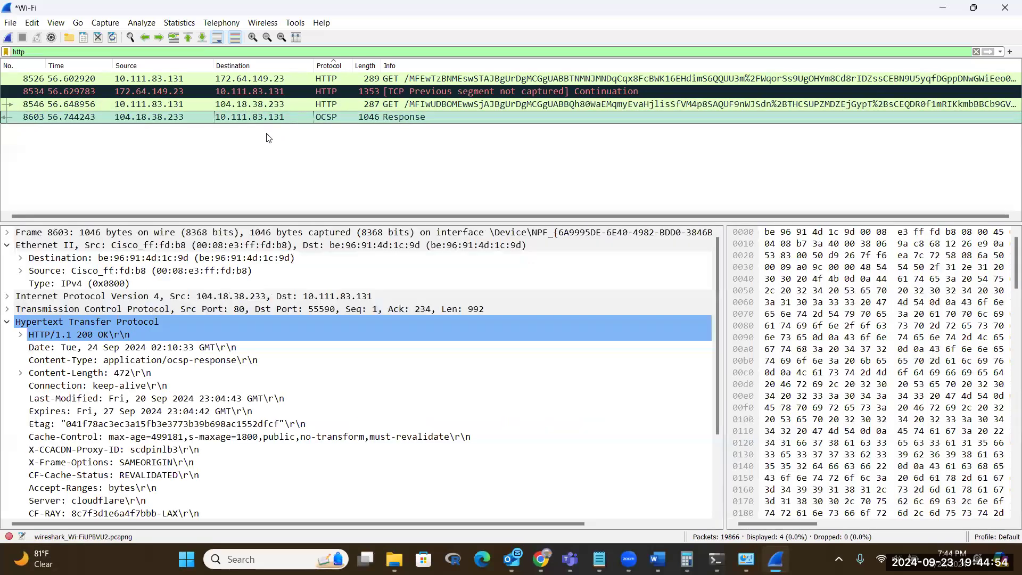
Read packet 8603's HTTP response headers through to its request frame, request URI and file data fields
{"action": "scroll", "coordinate": [288, 441], "scroll_direction": "down", "scroll_amount": 3}
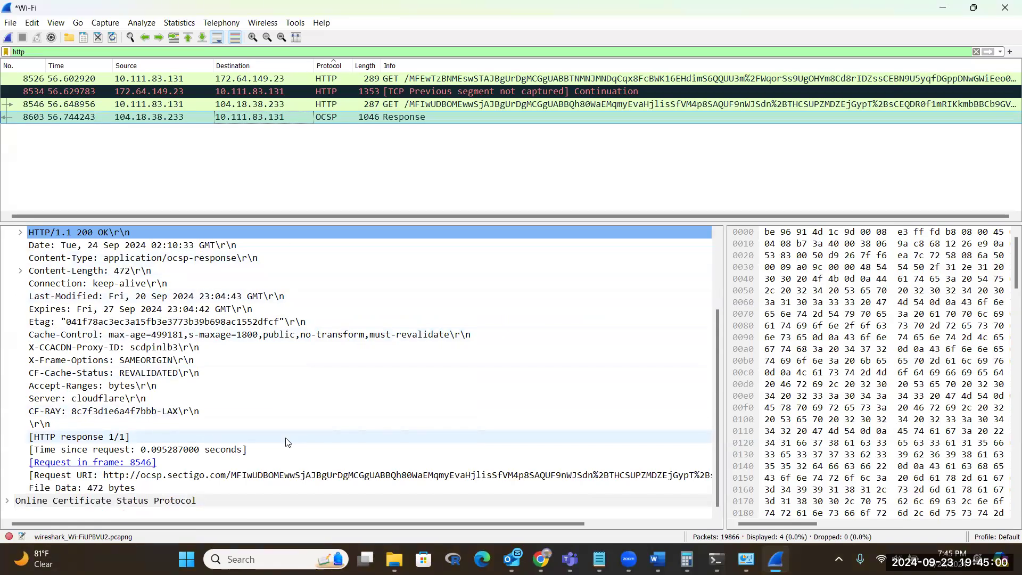
{"action": "scroll", "coordinate": [288, 441], "scroll_direction": "up", "scroll_amount": 2}
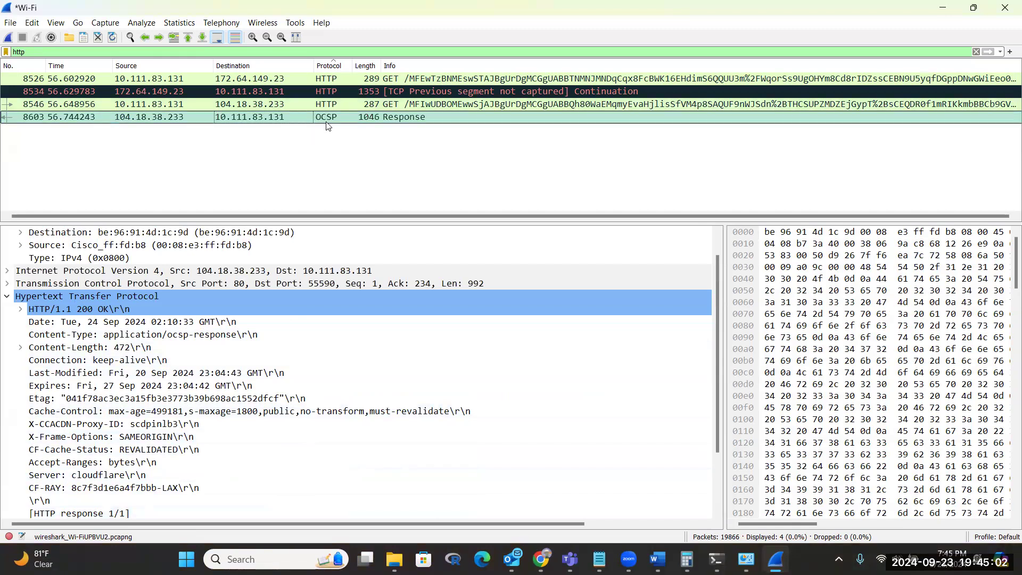
{"action": "scroll", "coordinate": [316, 429], "scroll_direction": "down", "scroll_amount": 1}
{"action": "scroll", "coordinate": [317, 429], "scroll_direction": "down", "scroll_amount": 1}
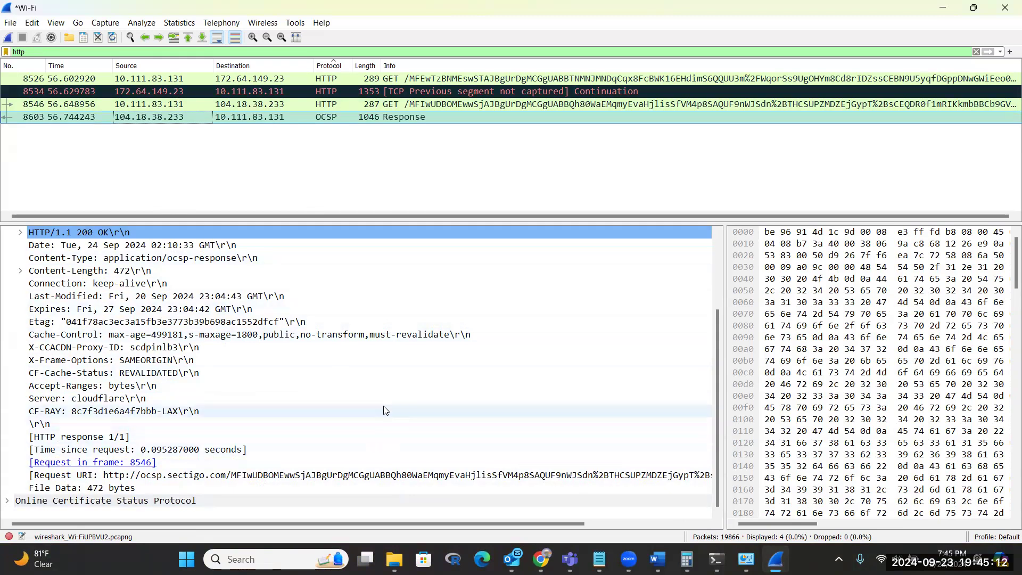
{"action": "left_click", "coordinate": [375, 117]}
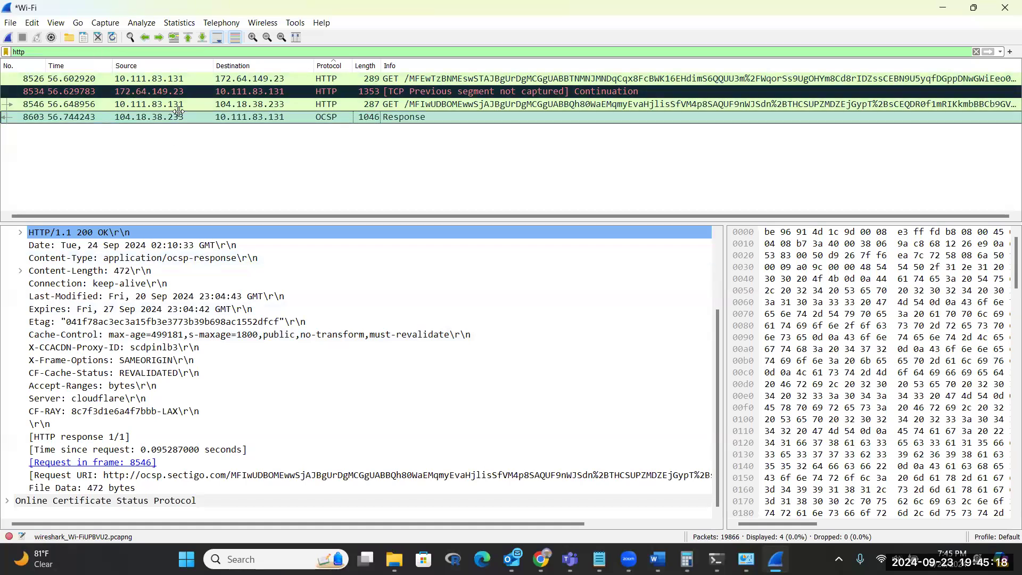
Examine the request method and version under packet 8526's GET line, and collapse its Hypertext Transfer Protocol section
{"action": "left_click", "coordinate": [114, 80]}
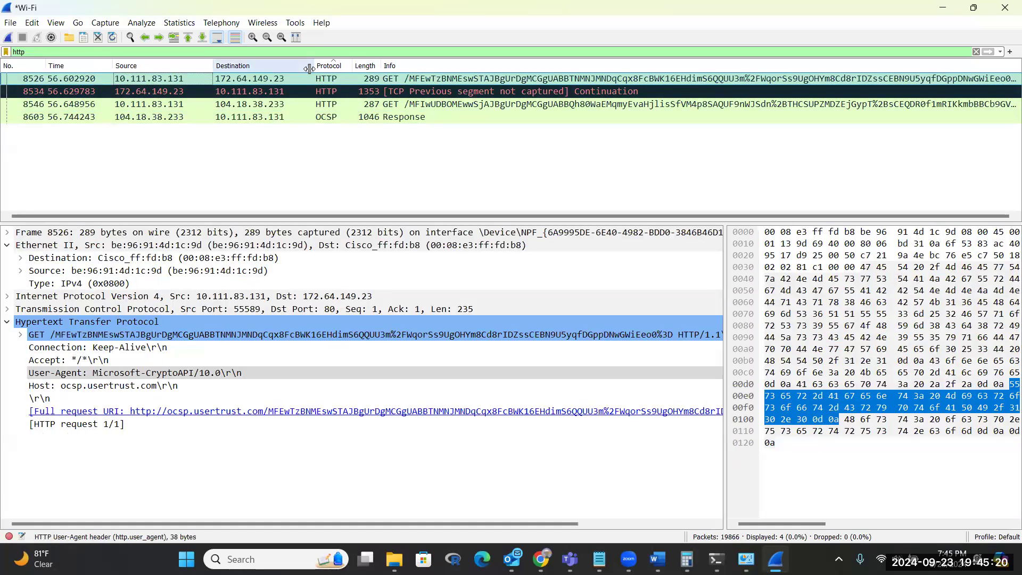
{"action": "left_click", "coordinate": [7, 322]}
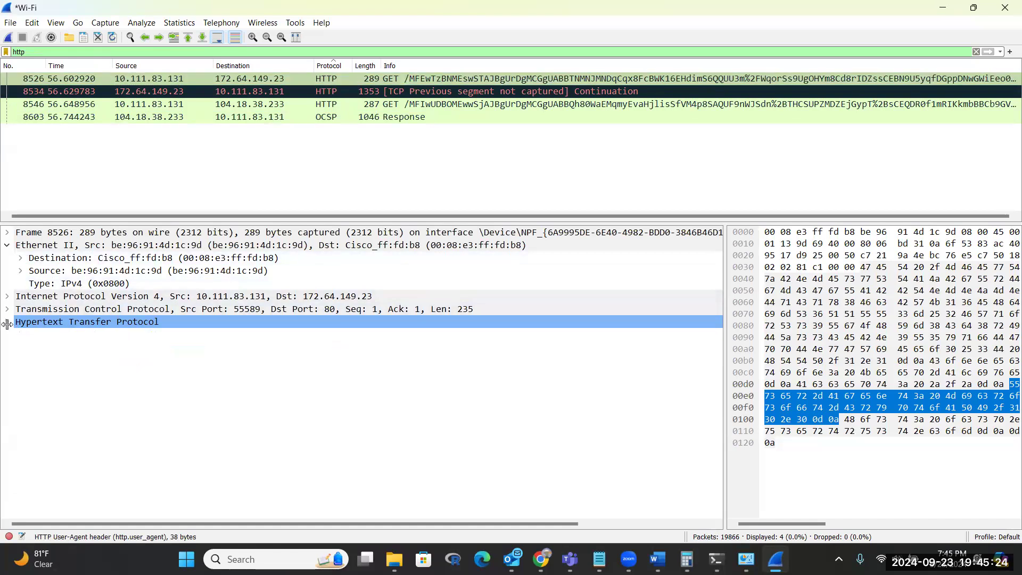
{"action": "left_click", "coordinate": [7, 322]}
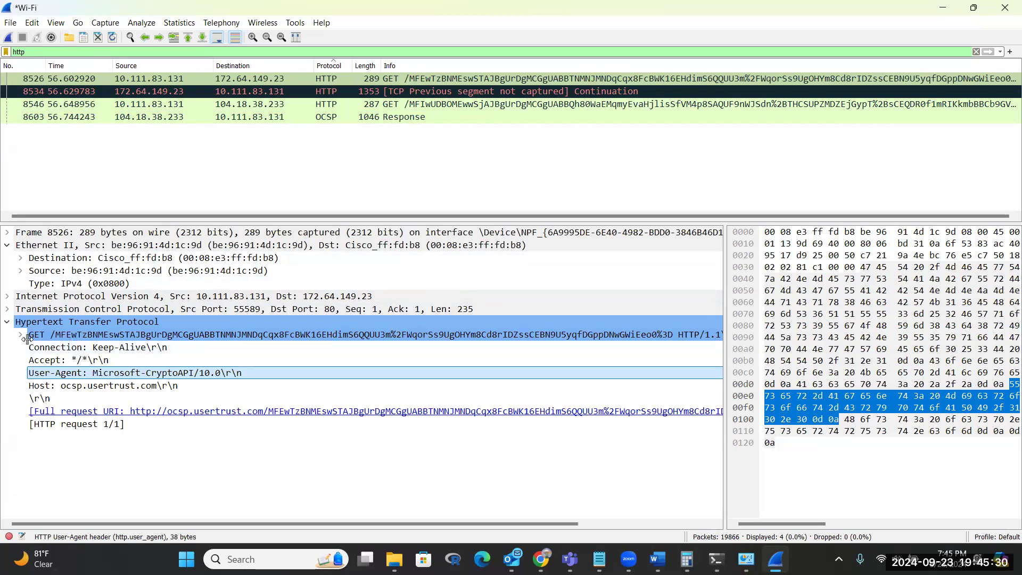
{"action": "left_click", "coordinate": [21, 335]}
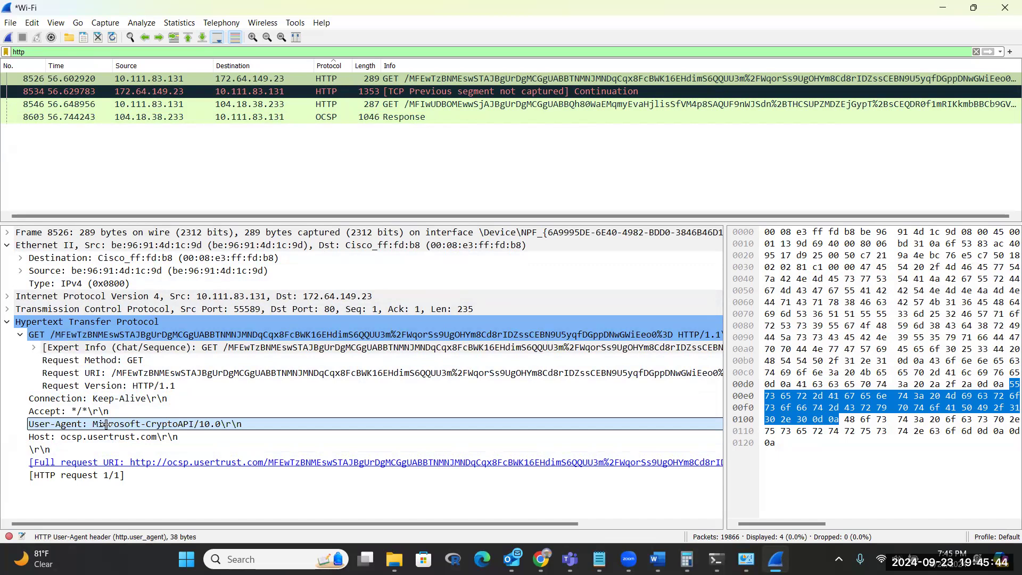
{"action": "left_click", "coordinate": [144, 384]}
{"action": "left_click", "coordinate": [147, 358]}
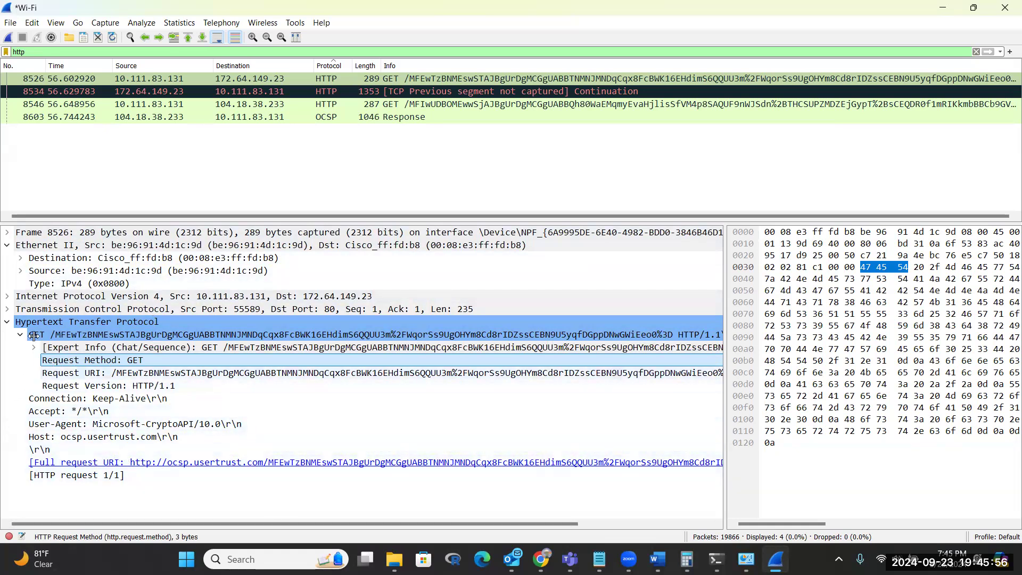
{"action": "left_click", "coordinate": [9, 322]}
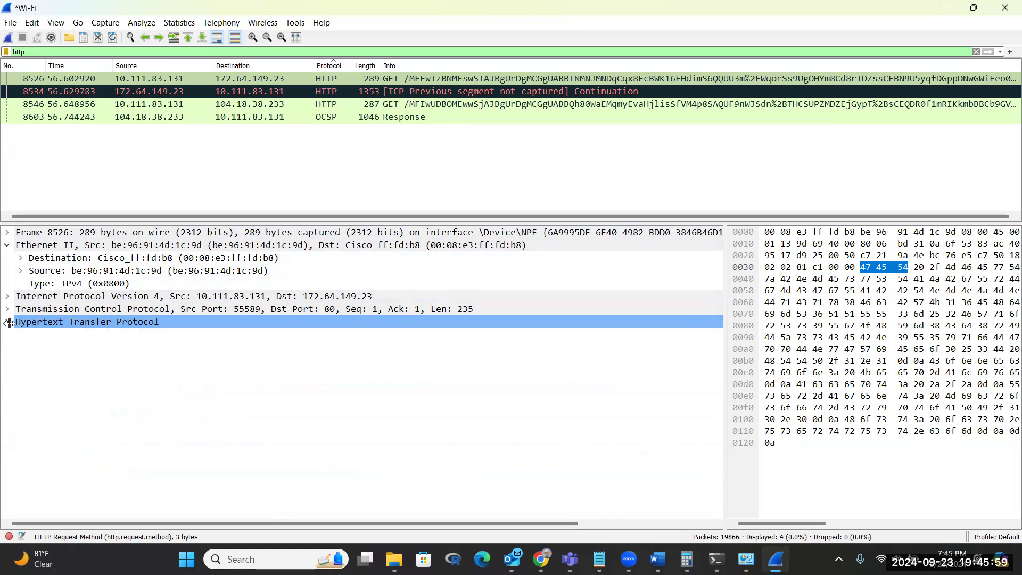
Expand packet 8526's Frame section and examine its arrival time, frame length and protocol fields
{"action": "left_click", "coordinate": [6, 232]}
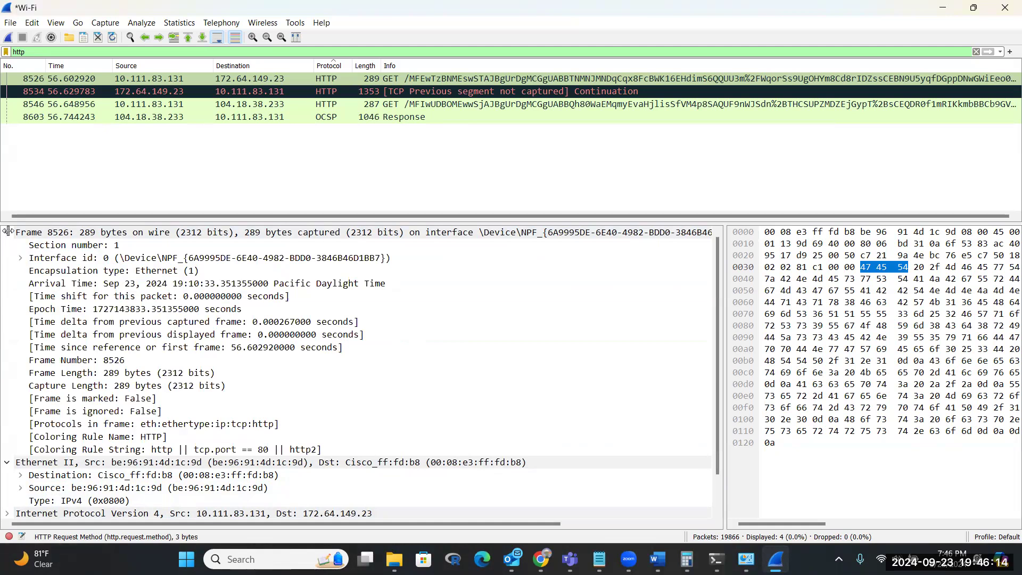
{"action": "left_click", "coordinate": [8, 231]}
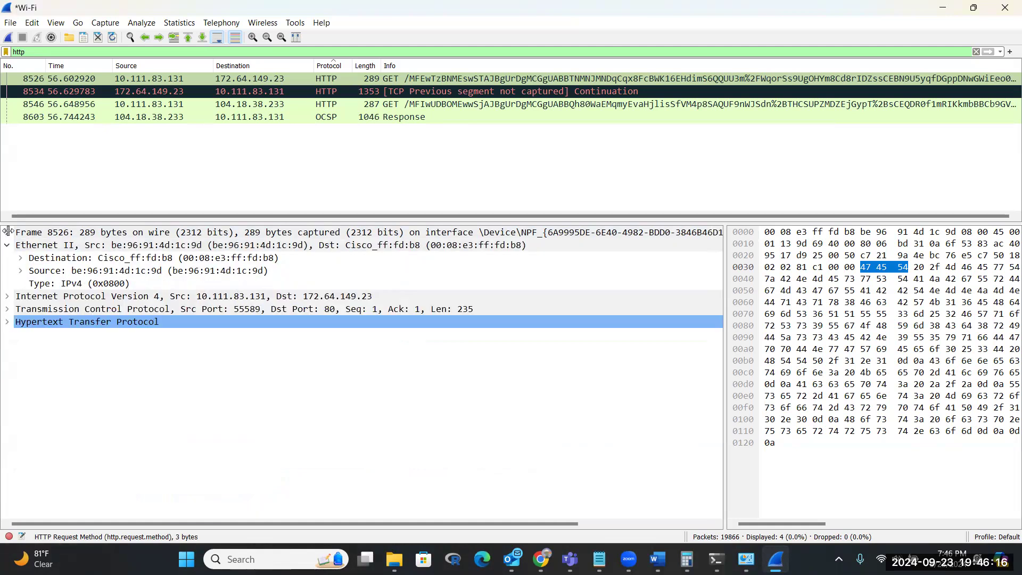
{"action": "left_click", "coordinate": [8, 231]}
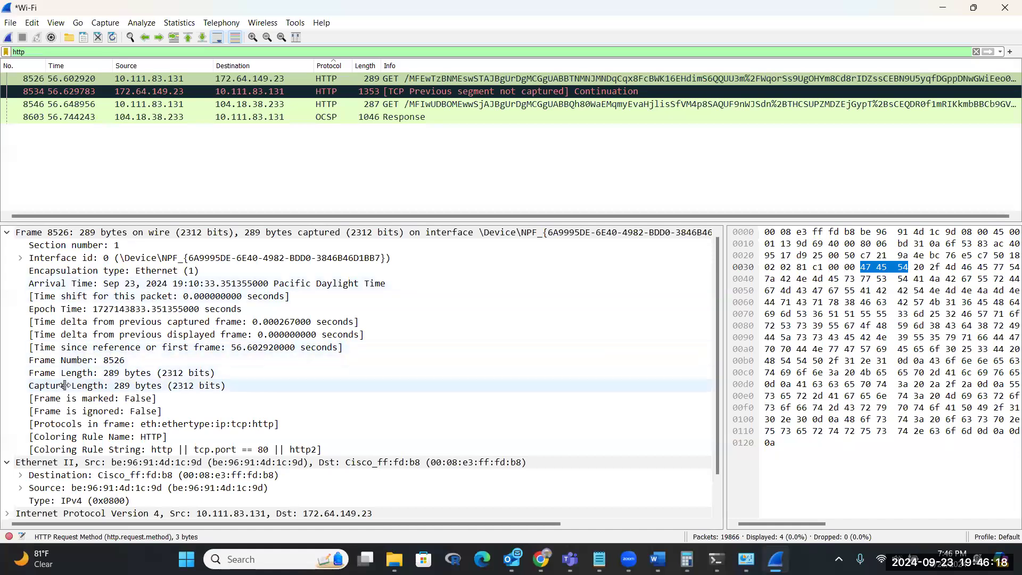
{"action": "left_click", "coordinate": [7, 233]}
{"action": "left_click", "coordinate": [7, 234]}
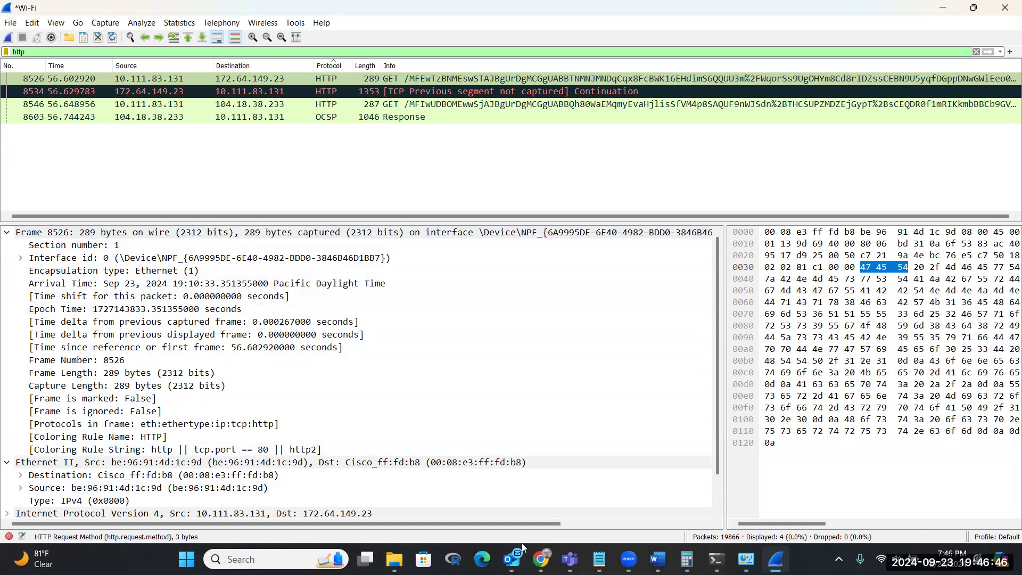
{"action": "mouse_move", "coordinate": [522, 557]}
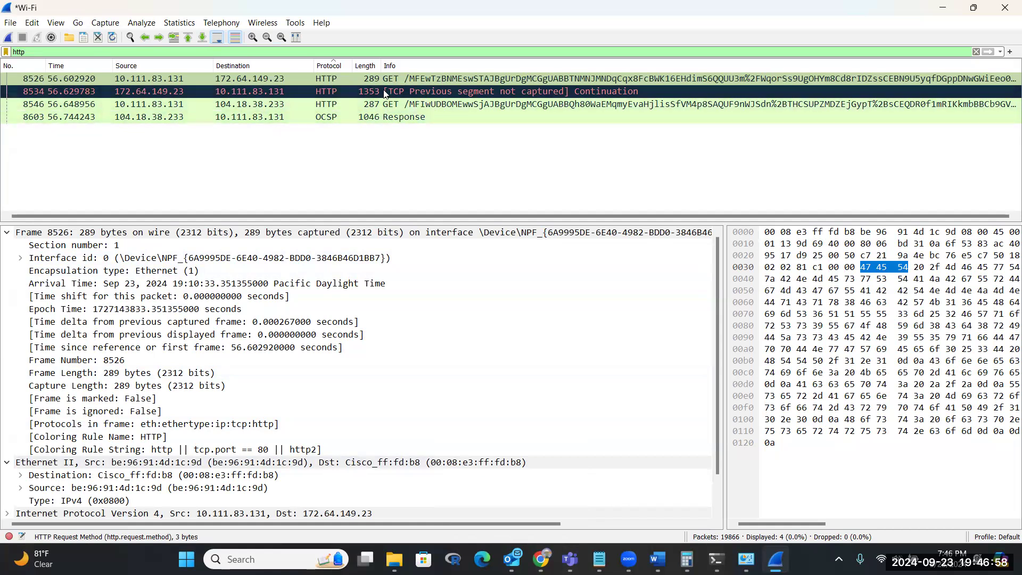
Select packet 8546 and expand its Transmission Control Protocol section to examine the ports and sequence numbers
{"action": "left_click", "coordinate": [370, 104]}
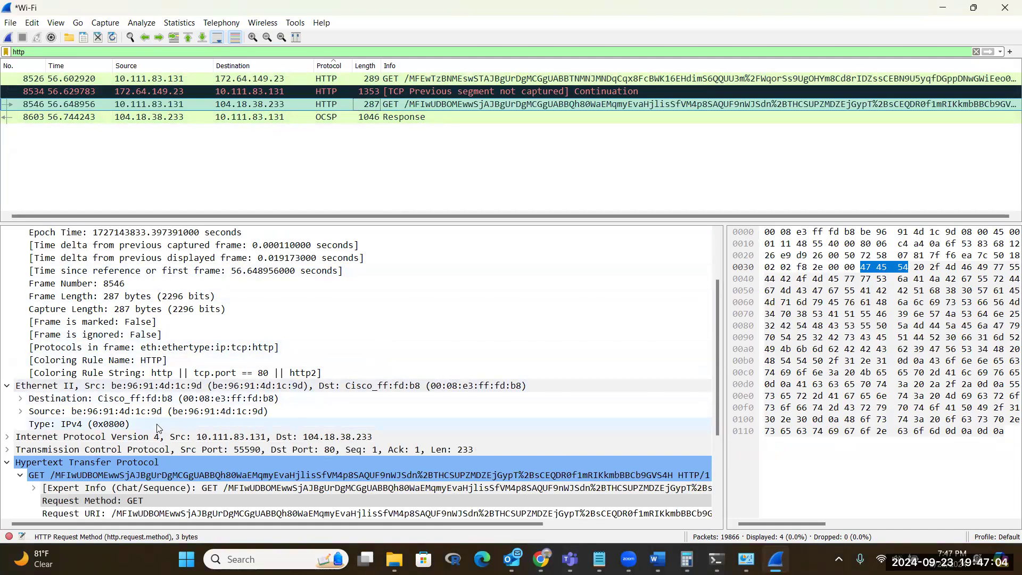
{"action": "scroll", "coordinate": [157, 428], "scroll_direction": "down", "scroll_amount": 2}
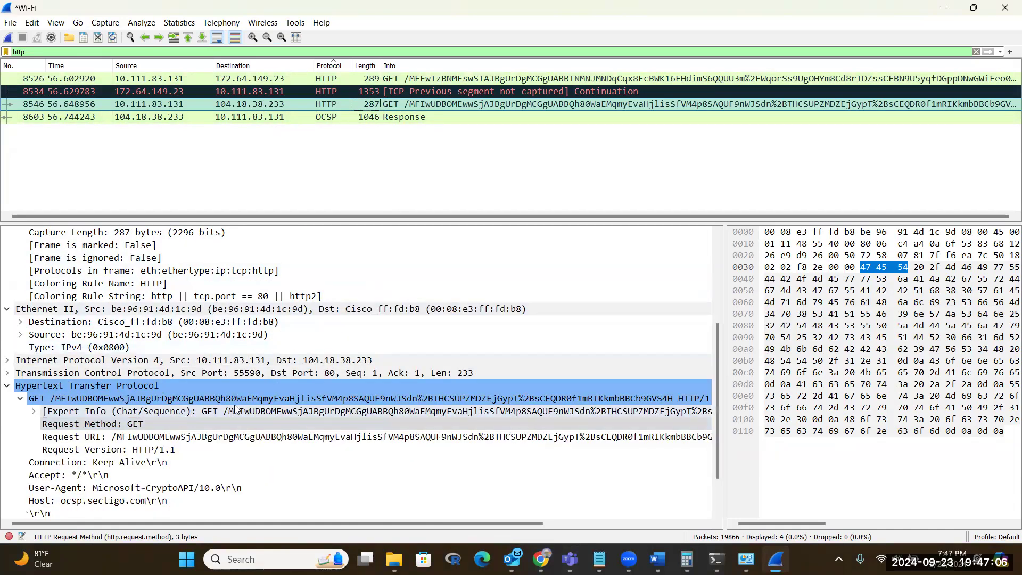
{"action": "left_click", "coordinate": [8, 373]}
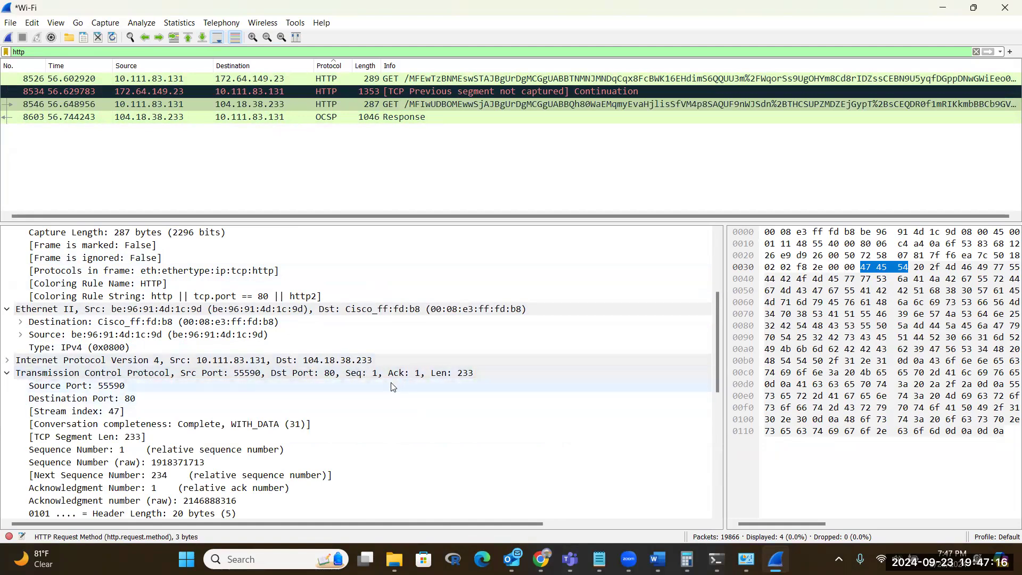
Read packet 8546's details from the Transmission Control Protocol section through the HTTP request method, connection, user agent and host
{"action": "left_click", "coordinate": [402, 374]}
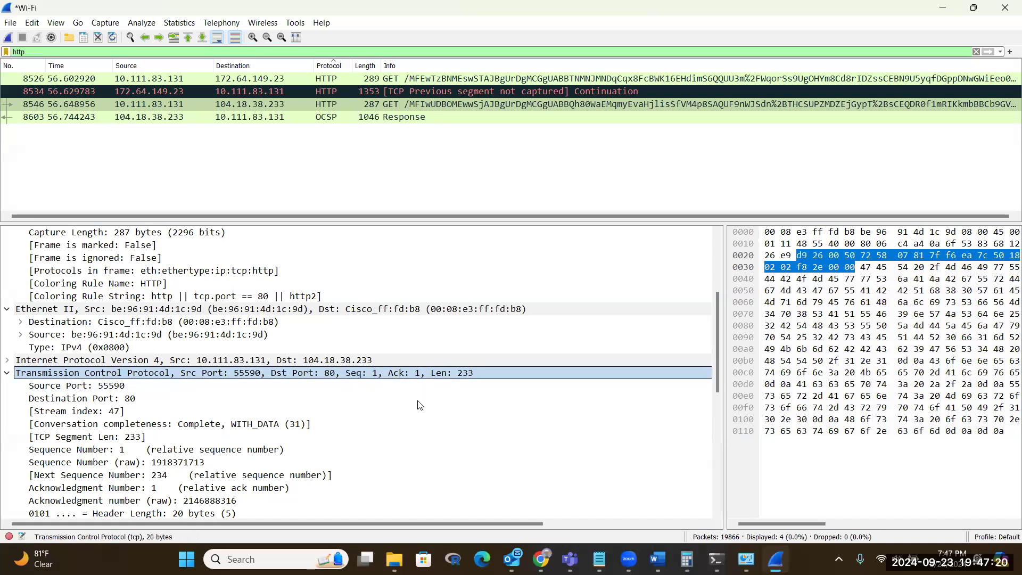
{"action": "scroll", "coordinate": [402, 426], "scroll_direction": "down", "scroll_amount": 1}
{"action": "scroll", "coordinate": [402, 426], "scroll_direction": "down", "scroll_amount": 6}
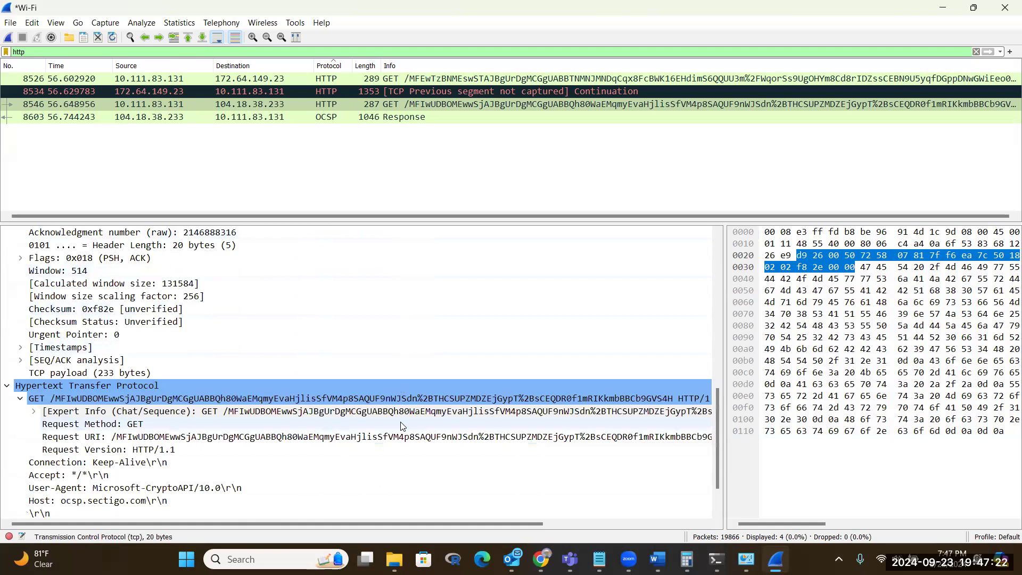
{"action": "scroll", "coordinate": [402, 426], "scroll_direction": "down", "scroll_amount": 2}
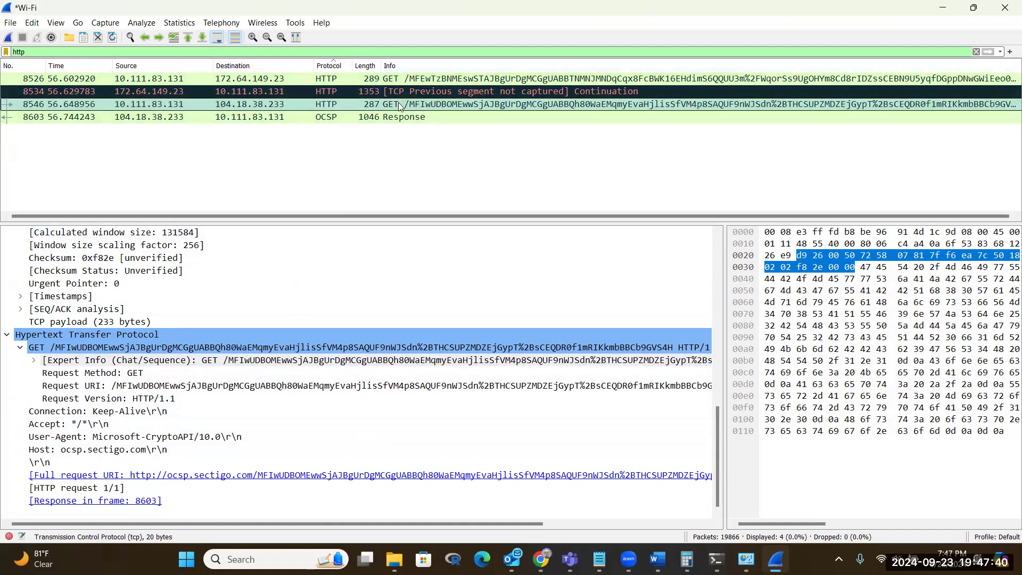
Select packet 8603 and examine the flags and acknowledgment numbers in its Transmission Control Protocol section
{"action": "left_click", "coordinate": [393, 80]}
{"action": "left_click", "coordinate": [396, 104]}
{"action": "left_click", "coordinate": [399, 119]}
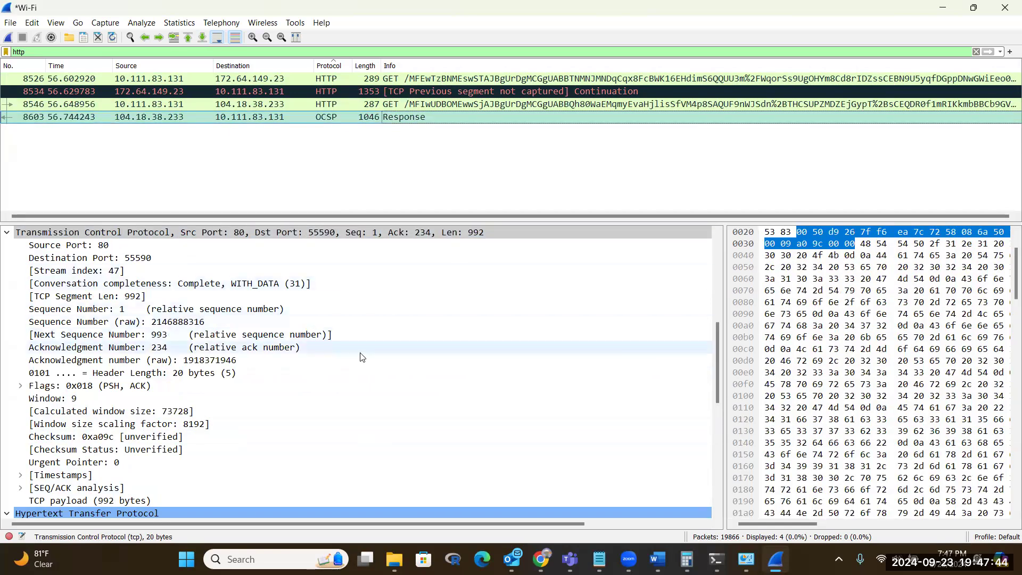
{"action": "left_click", "coordinate": [229, 385]}
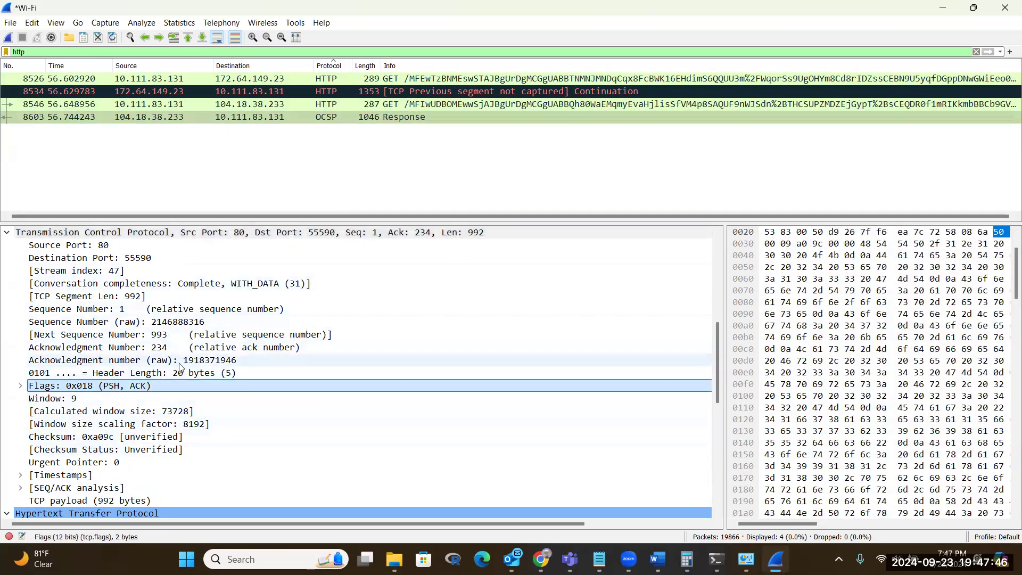
{"action": "left_click", "coordinate": [250, 360]}
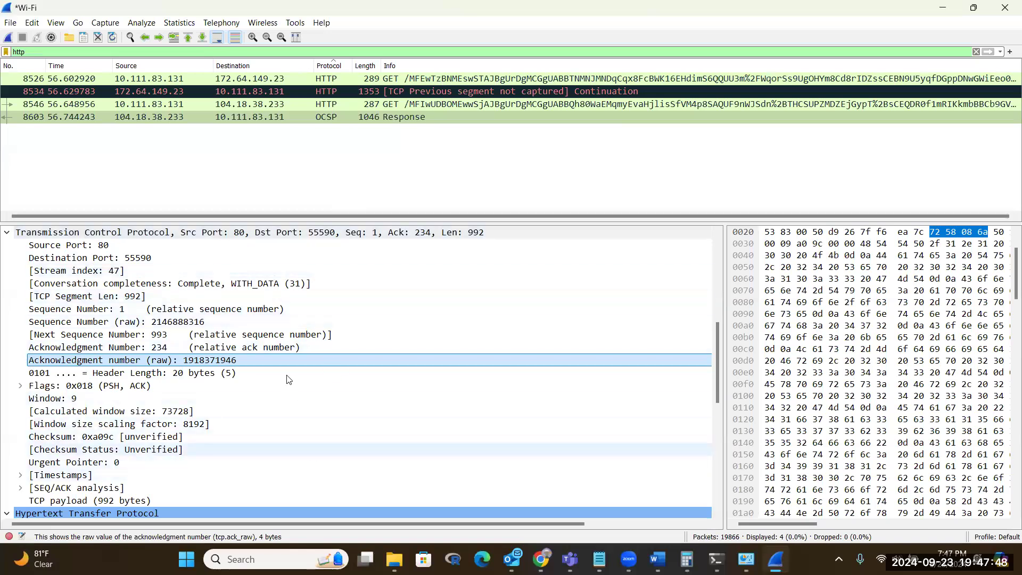
{"action": "left_click", "coordinate": [273, 347]}
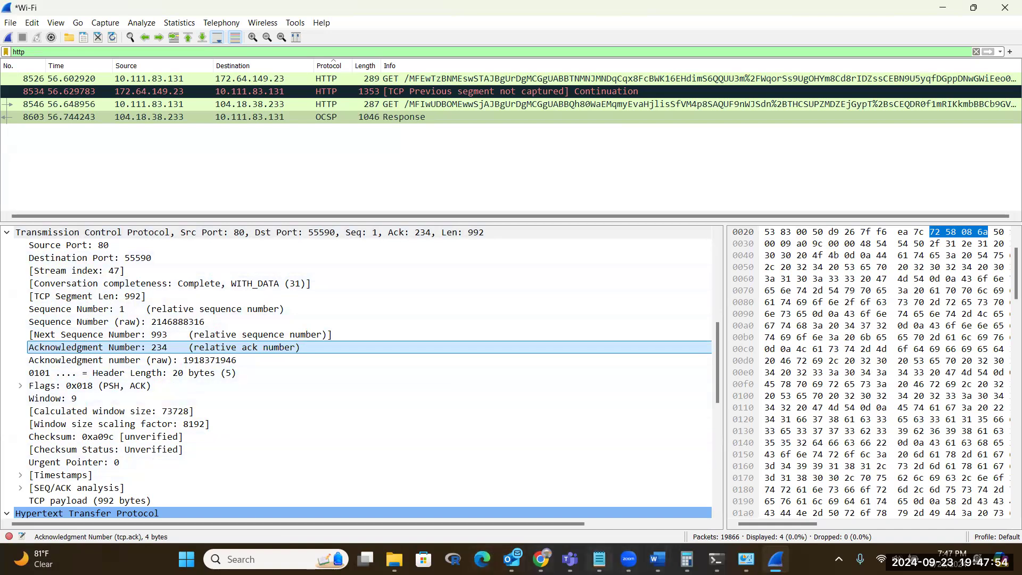
Switch to the CIS40A Lab 4 document in Word and read steps 16 to 29 on streams, endpoints, graphs and conversations
{"action": "left_click", "coordinate": [658, 559]}
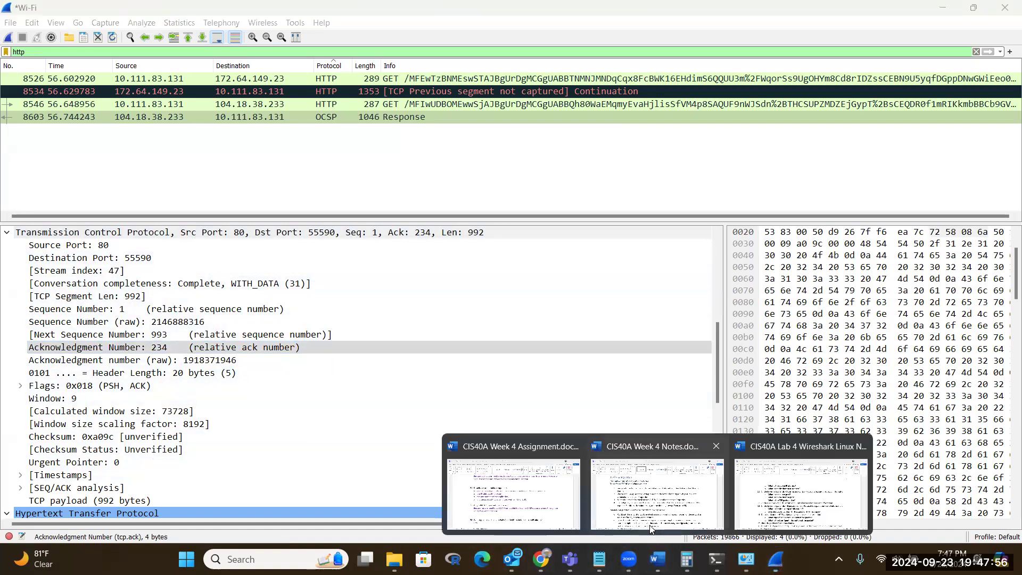
{"action": "left_click", "coordinate": [605, 438]}
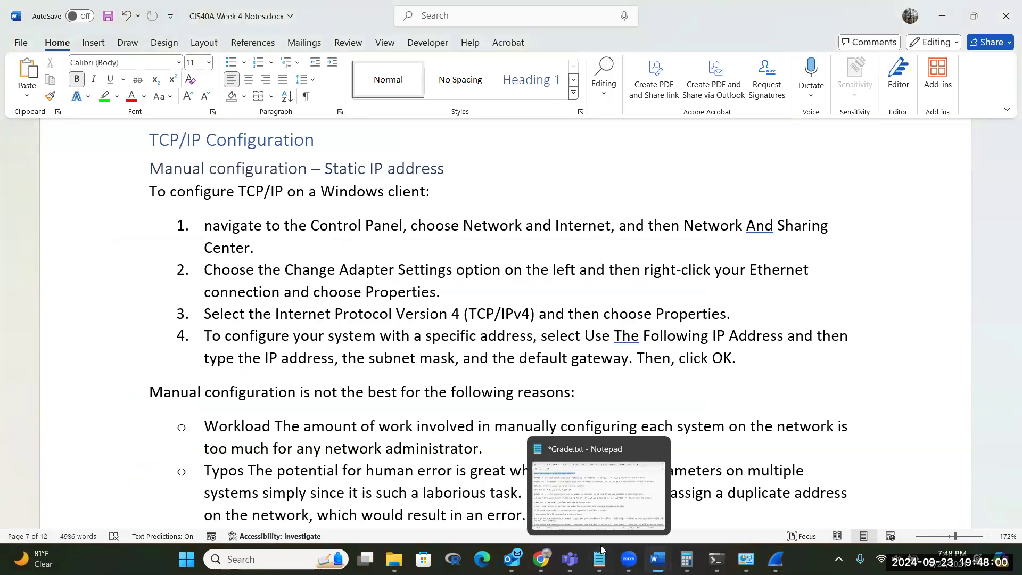
{"action": "mouse_move", "coordinate": [629, 559]}
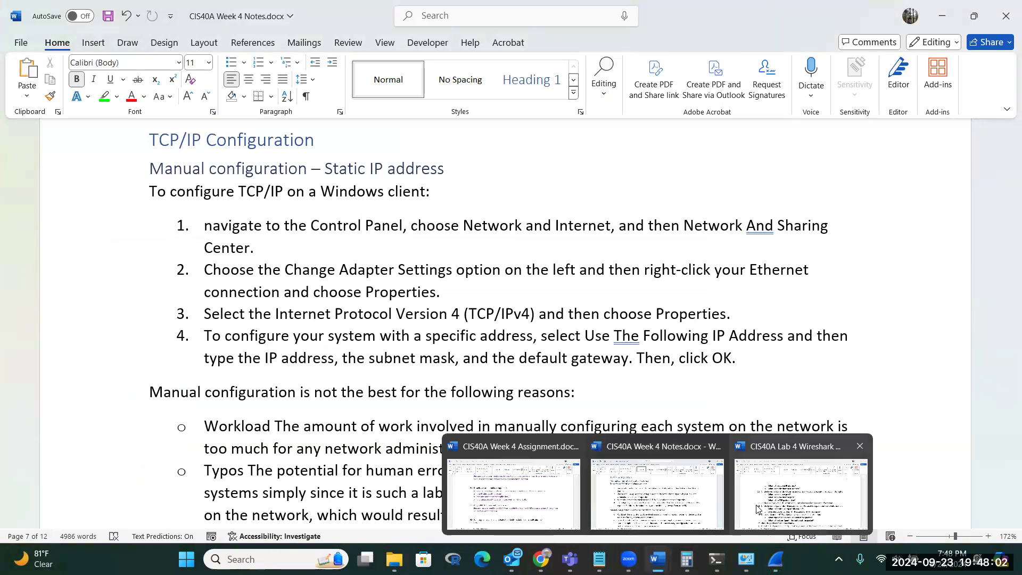
{"action": "left_click", "coordinate": [783, 504]}
{"action": "scroll", "coordinate": [743, 452], "scroll_direction": "down", "scroll_amount": 8}
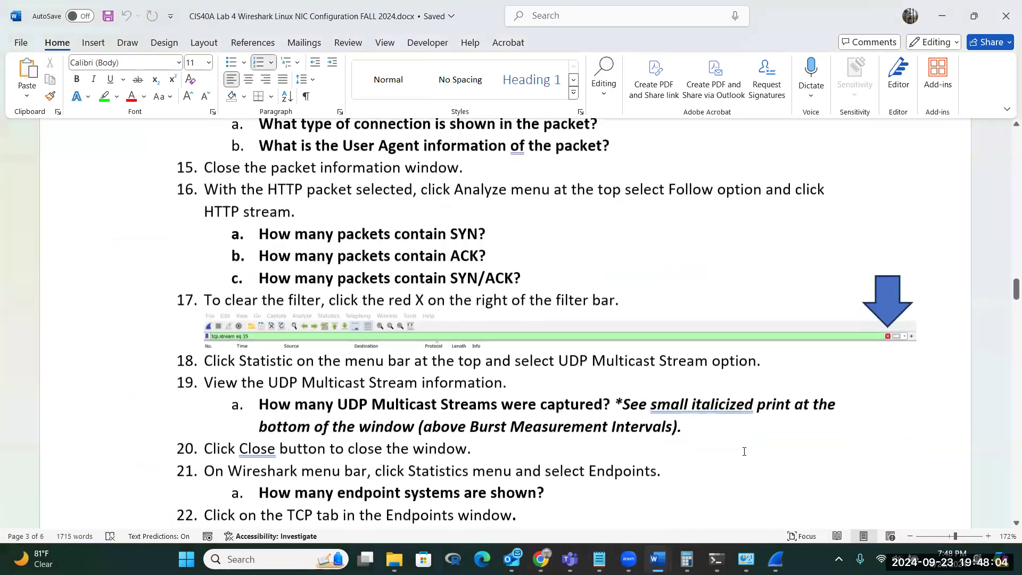
{"action": "scroll", "coordinate": [744, 451], "scroll_direction": "down", "scroll_amount": 1}
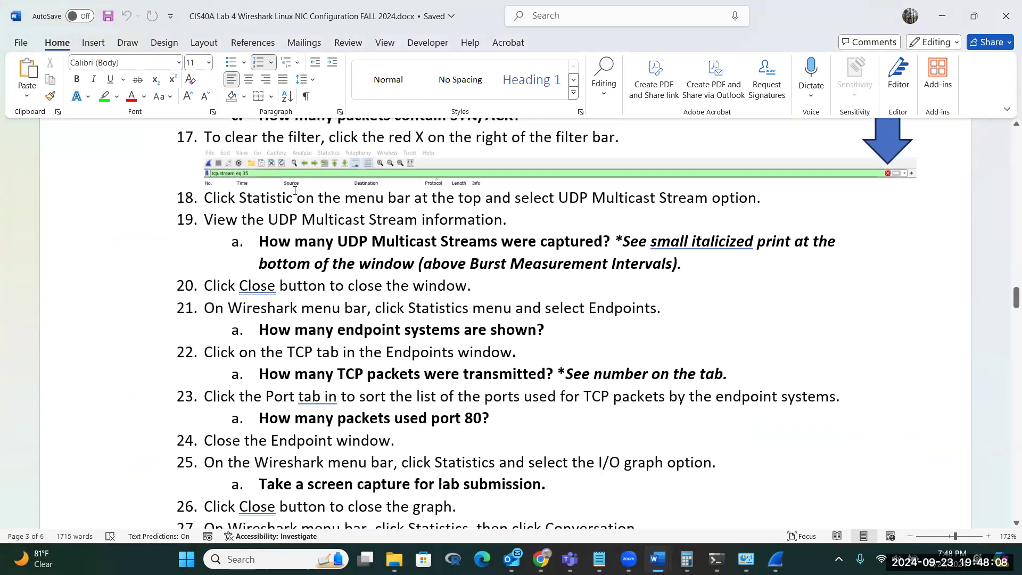
{"action": "scroll", "coordinate": [337, 219], "scroll_direction": "up", "scroll_amount": 1}
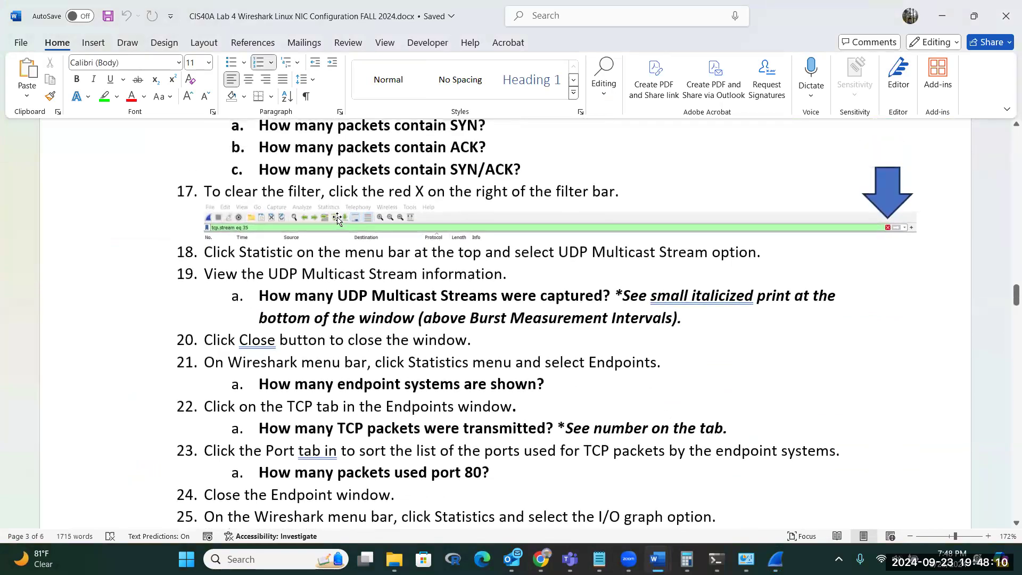
{"action": "scroll", "coordinate": [445, 246], "scroll_direction": "up", "scroll_amount": 1}
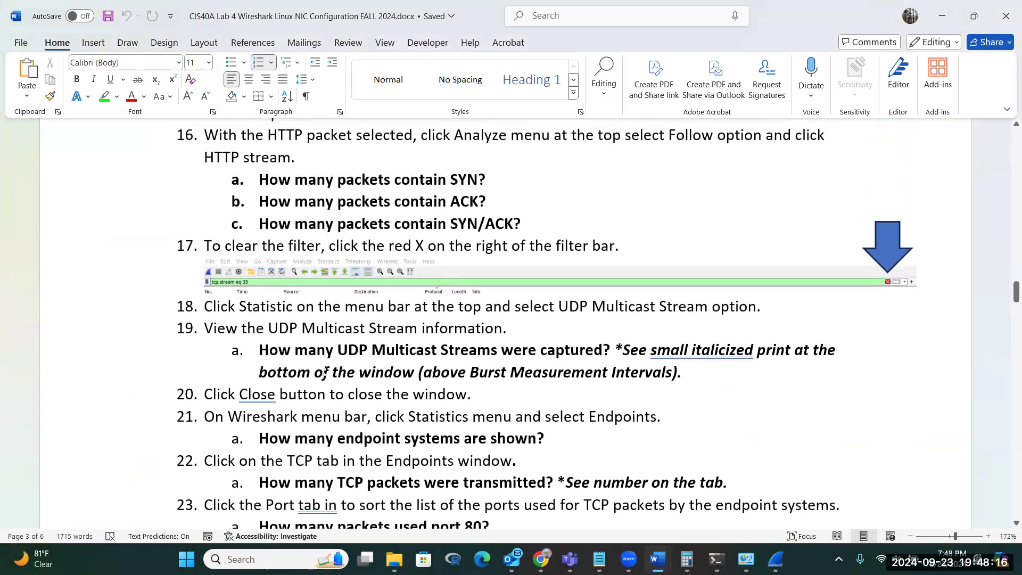
{"action": "scroll", "coordinate": [324, 370], "scroll_direction": "down", "scroll_amount": 3}
{"action": "scroll", "coordinate": [324, 370], "scroll_direction": "down", "scroll_amount": 1}
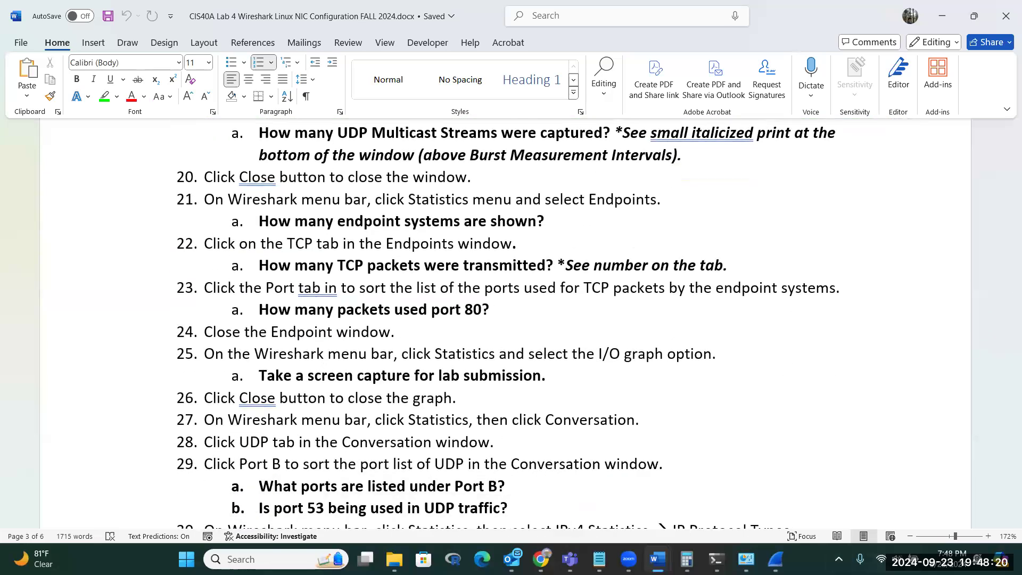
Switch back to Wireshark and replace the http display filter with udp
{"action": "left_click", "coordinate": [775, 559]}
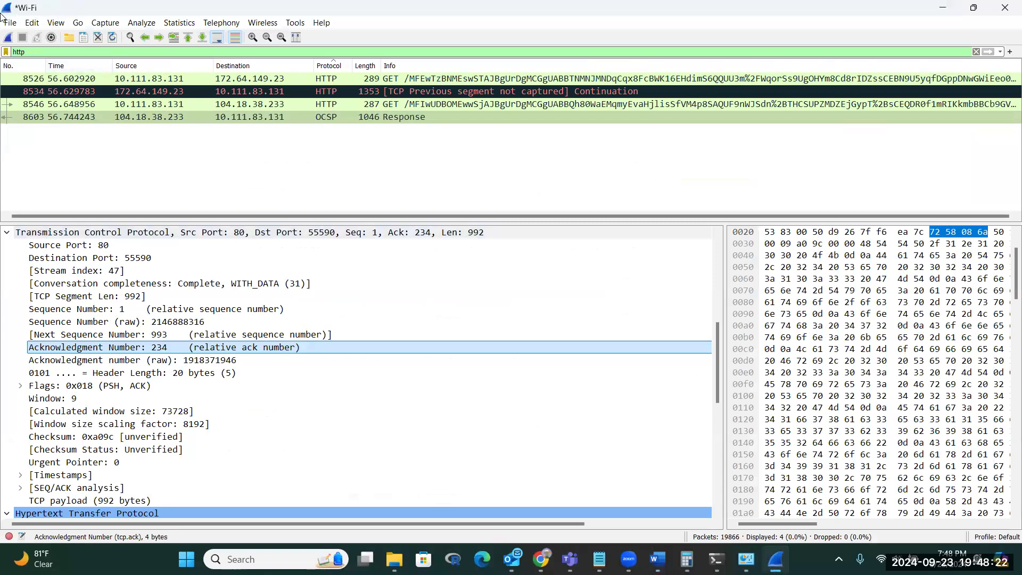
{"action": "left_click", "coordinate": [975, 52]}
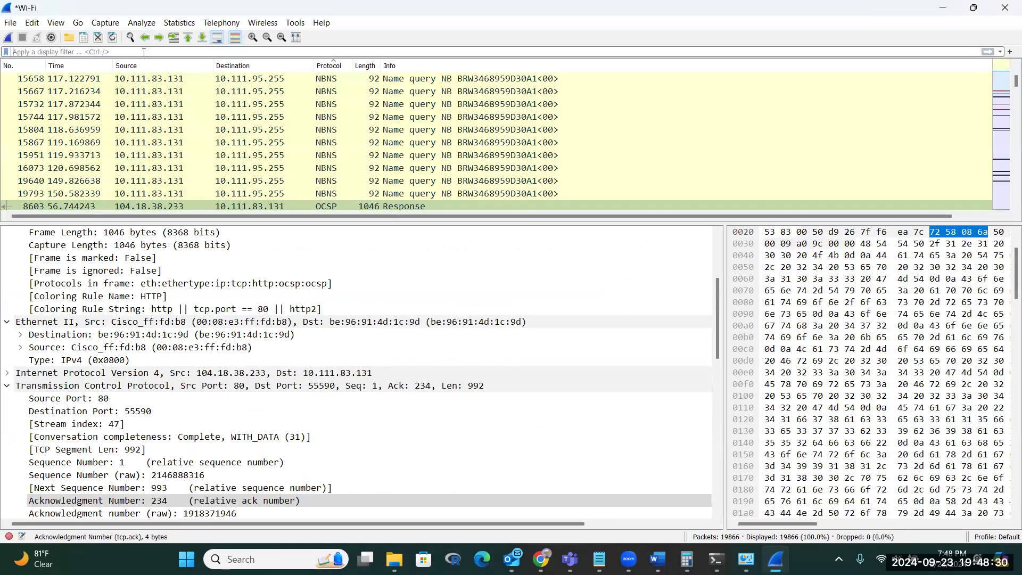
{"action": "type", "text": "udp"}
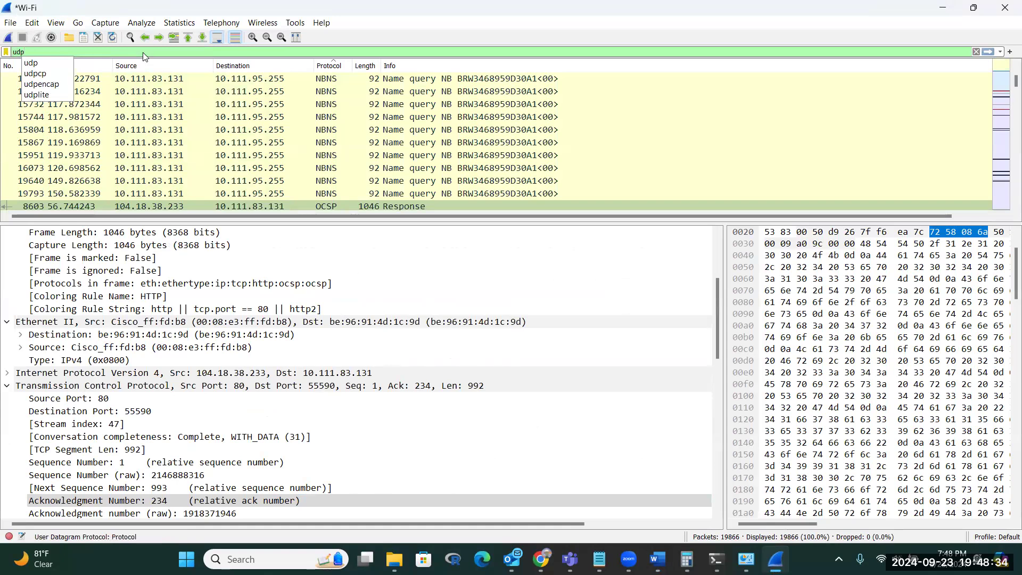
{"action": "key", "text": "Return"}
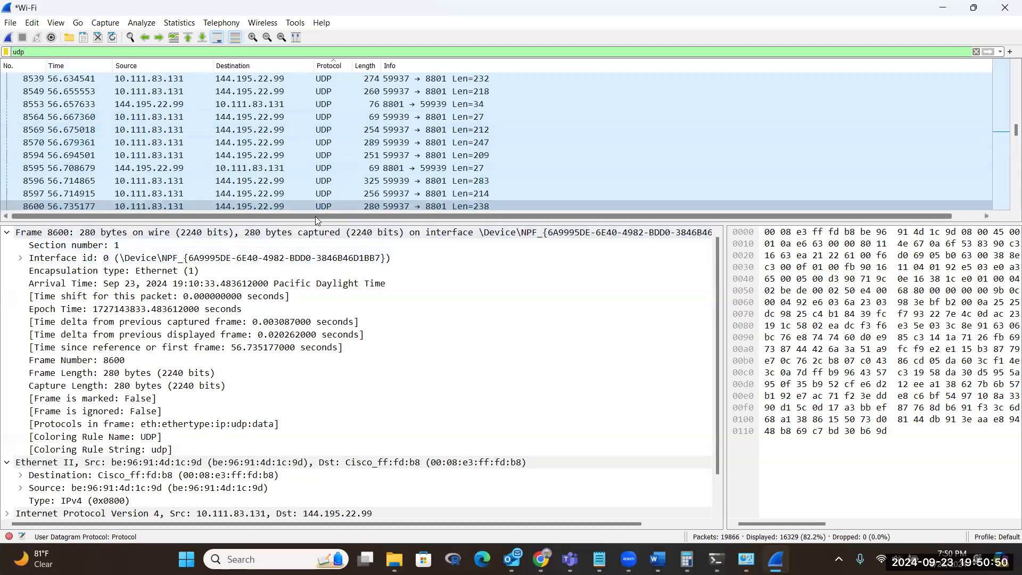
Return to the Lab 4 document in Word and reread steps 18 and 19 on viewing UDP Multicast Streams
{"action": "left_click", "coordinate": [657, 559]}
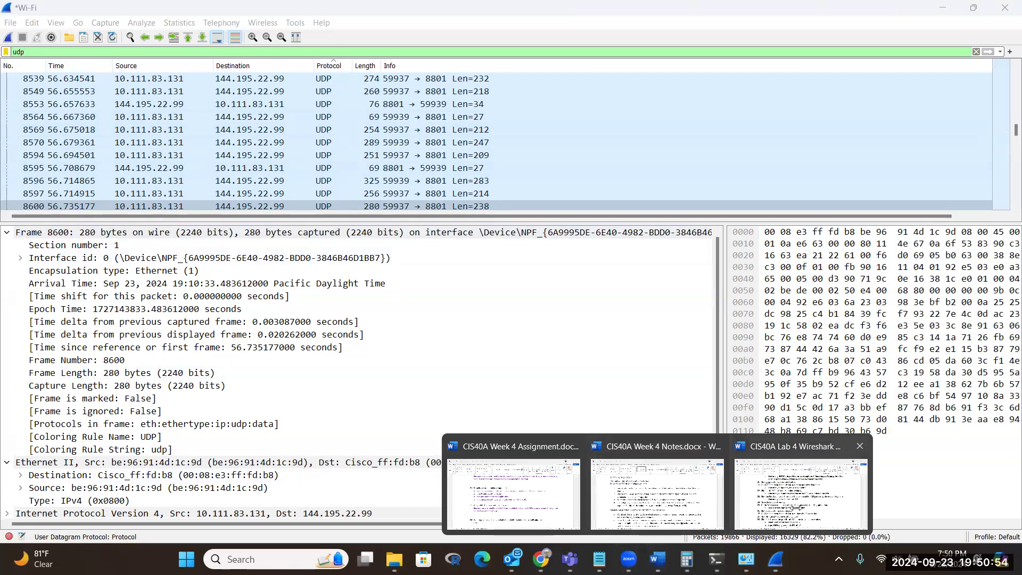
{"action": "left_click", "coordinate": [801, 503]}
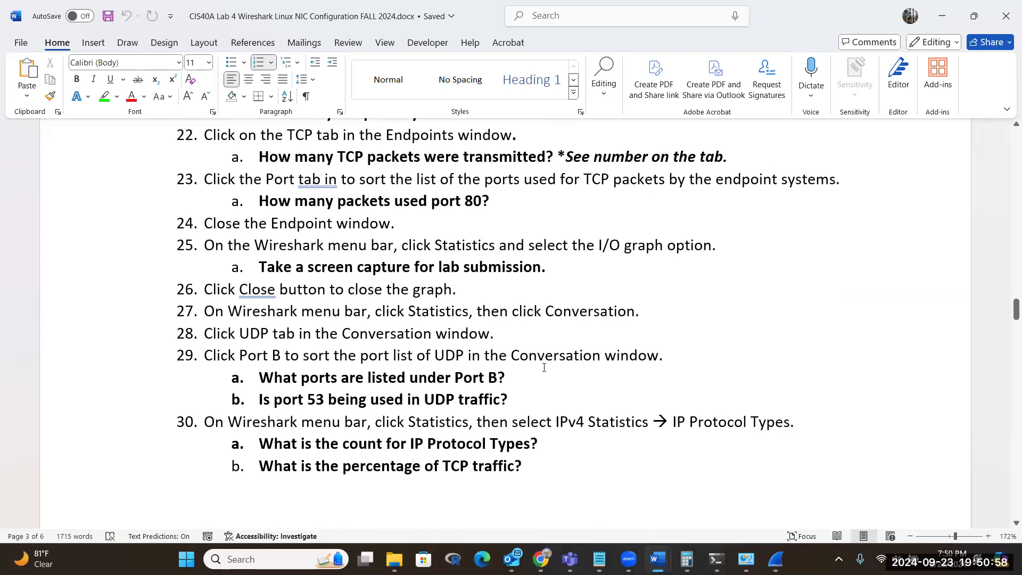
{"action": "scroll", "coordinate": [544, 368], "scroll_direction": "up", "scroll_amount": 2}
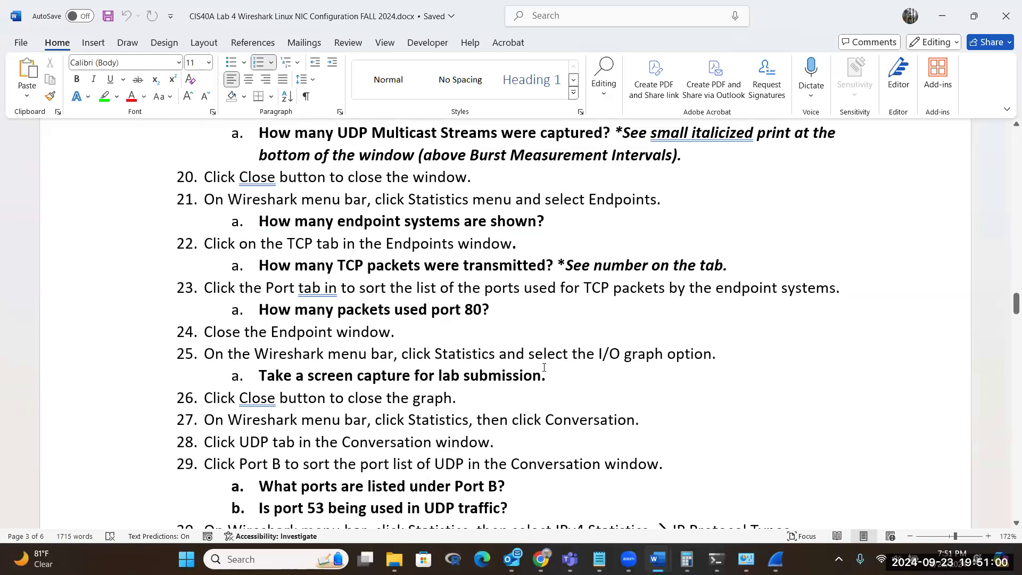
{"action": "scroll", "coordinate": [544, 368], "scroll_direction": "up", "scroll_amount": 1}
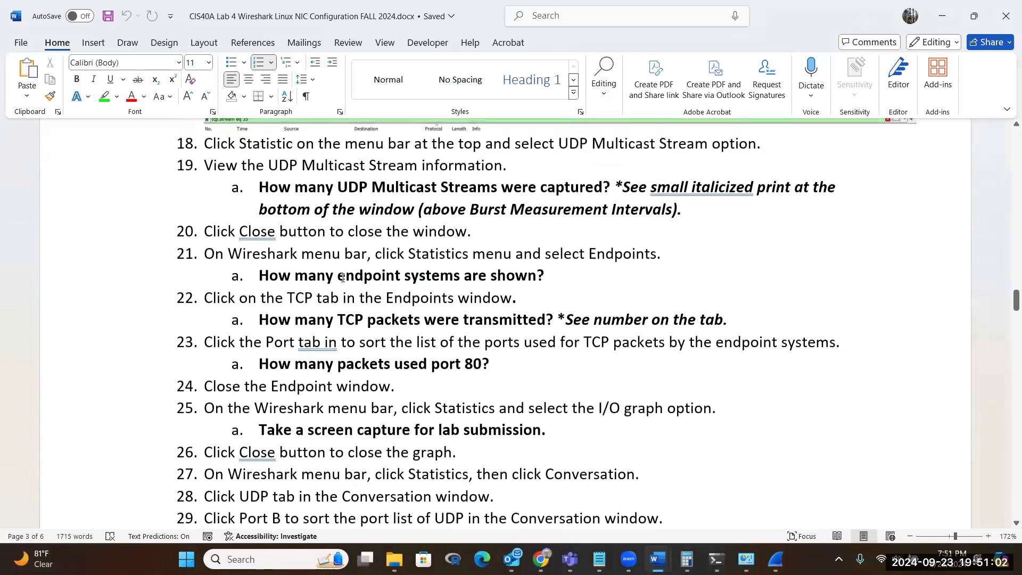
{"action": "left_click", "coordinate": [324, 273]}
{"action": "scroll", "coordinate": [442, 269], "scroll_direction": "up", "scroll_amount": 1}
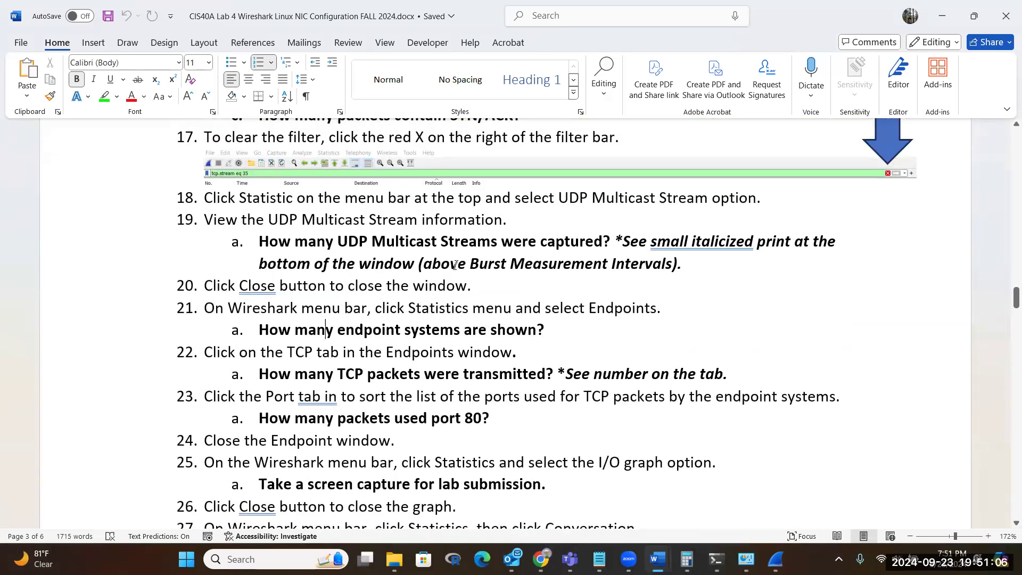
{"action": "left_click", "coordinate": [329, 220]}
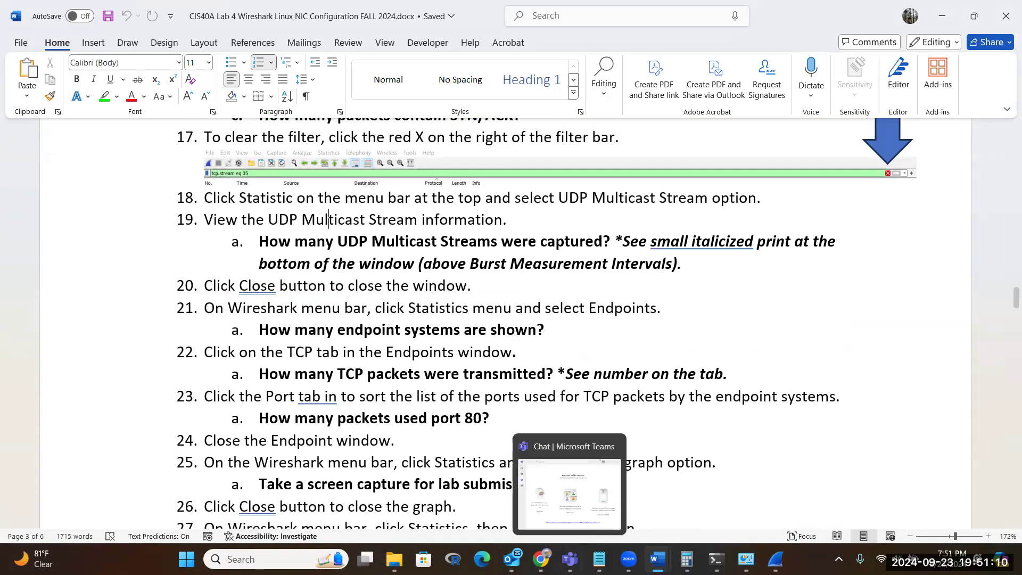
In Wireshark, open the UDP Multicast Streams statistics, examine the streams and summary line, and close the window
{"action": "left_click", "coordinate": [776, 559]}
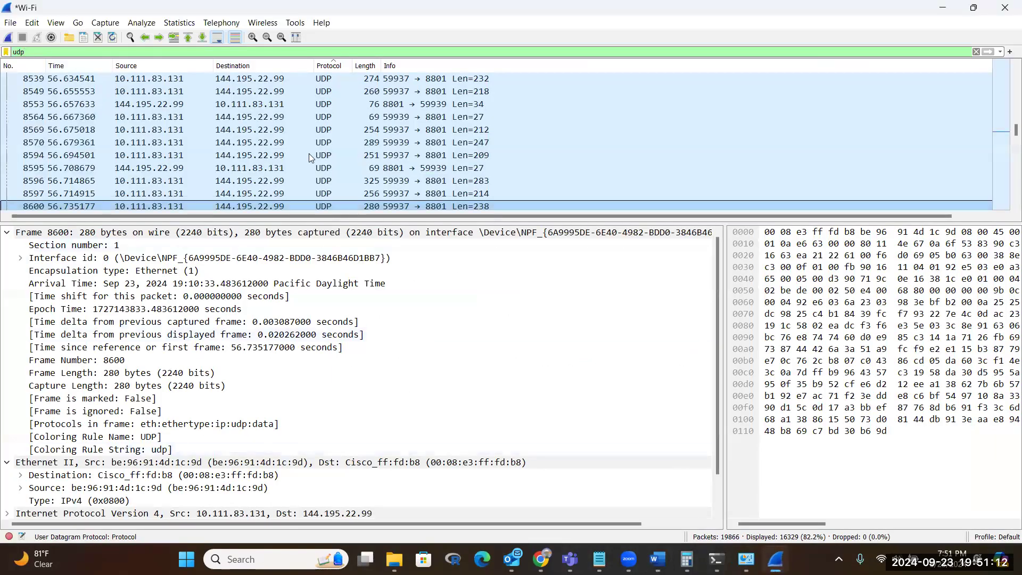
{"action": "left_click", "coordinate": [181, 21]}
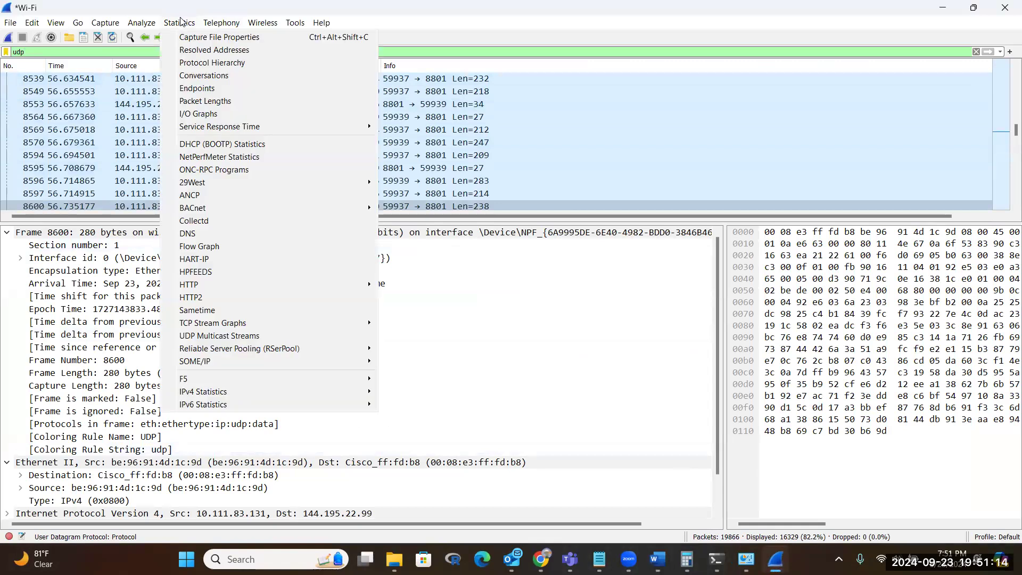
{"action": "left_click", "coordinate": [214, 336]}
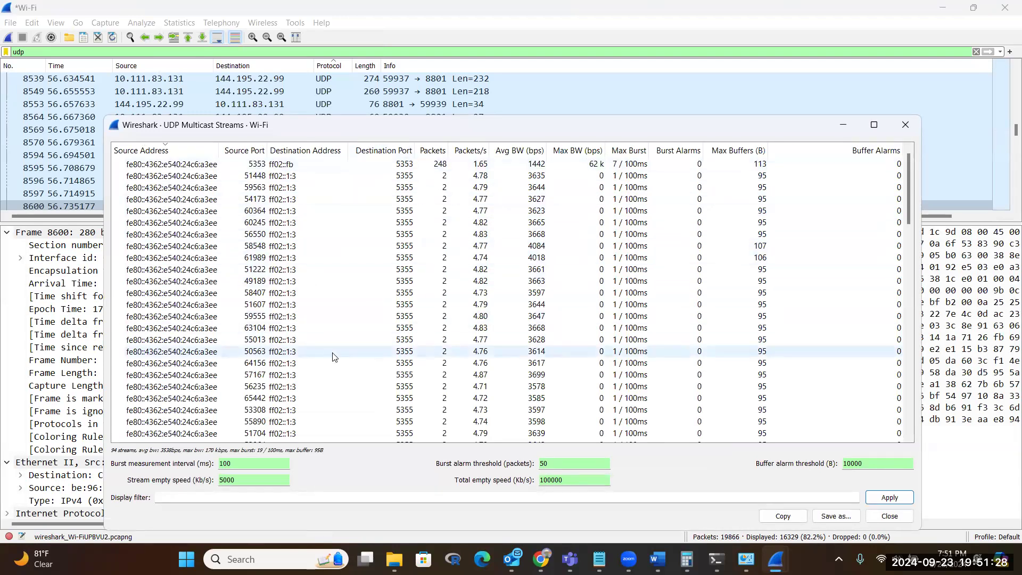
{"action": "left_click", "coordinate": [906, 125]}
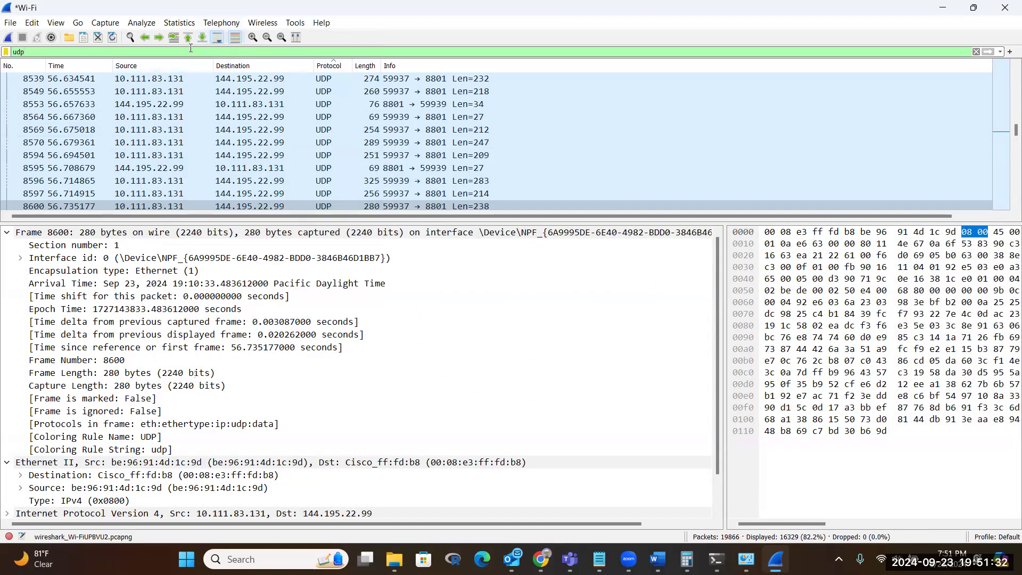
{"action": "left_click", "coordinate": [181, 22]}
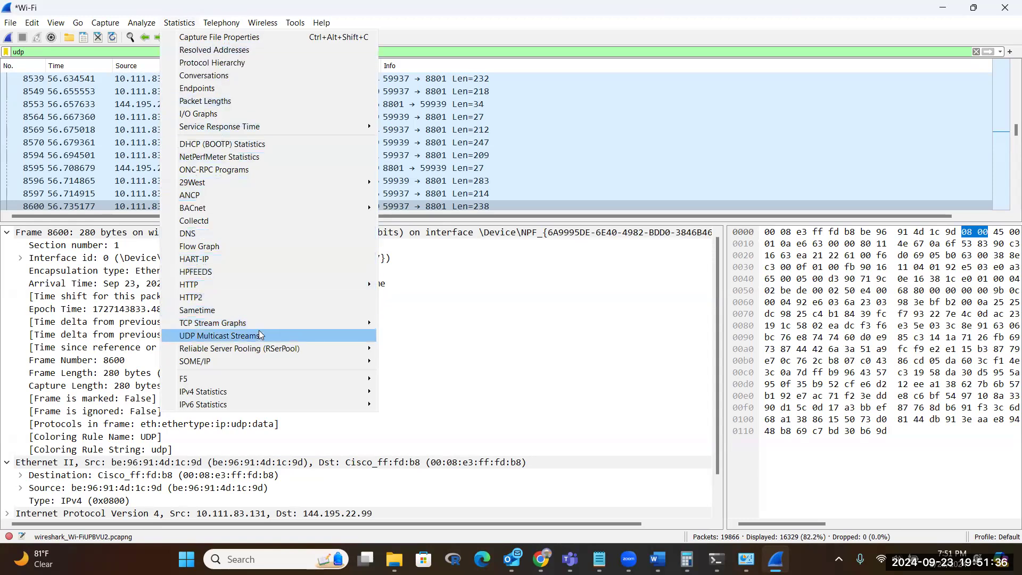
{"action": "mouse_move", "coordinate": [263, 325]}
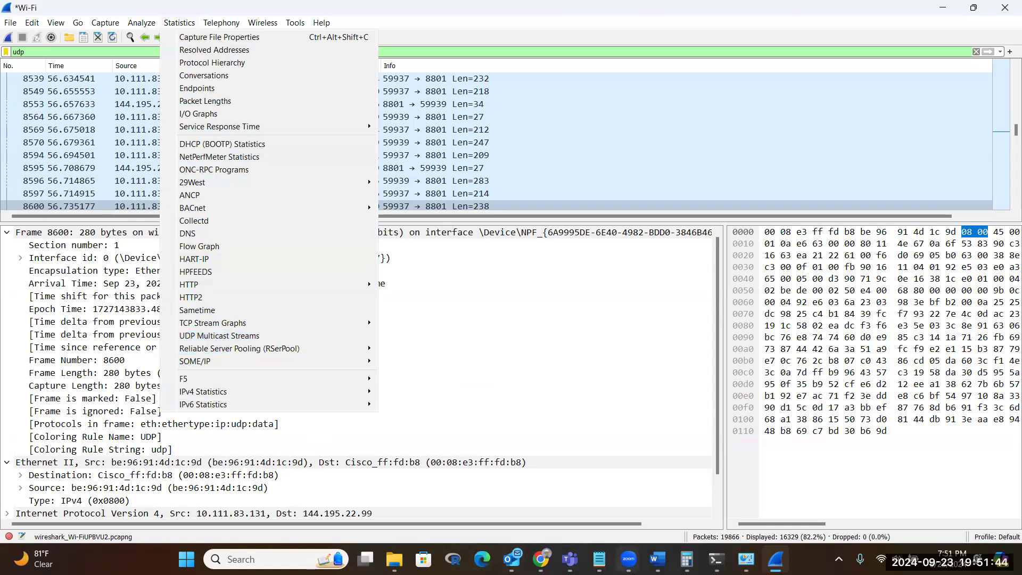
Check step 21 of the Lab 4 document in Word for the Endpoints statistics instruction, and return to Wireshark
{"action": "left_click", "coordinate": [658, 559]}
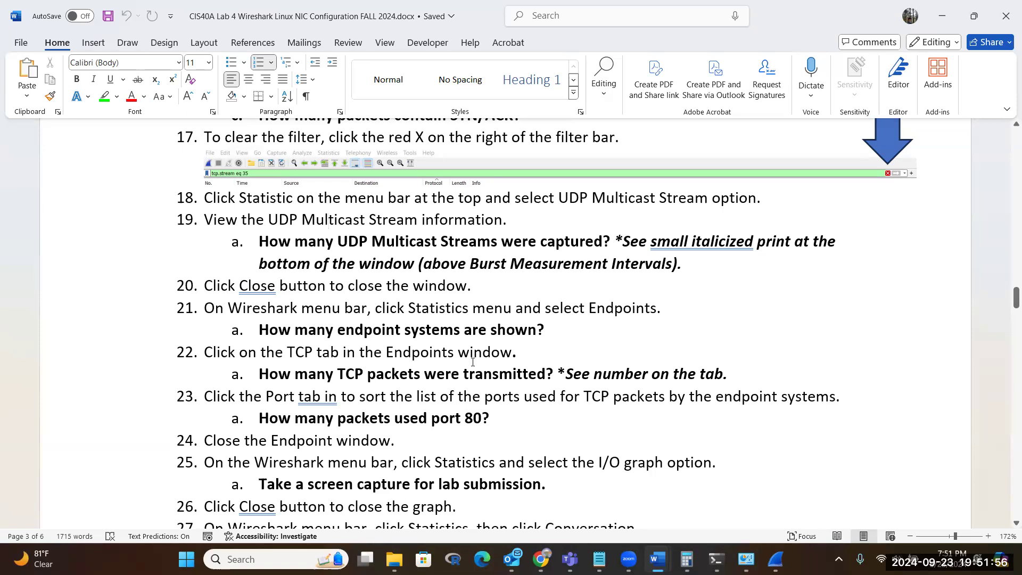
{"action": "left_click", "coordinate": [558, 334]}
{"action": "left_click_drag", "start_coordinate": [408, 306], "coordinate": [656, 309]}
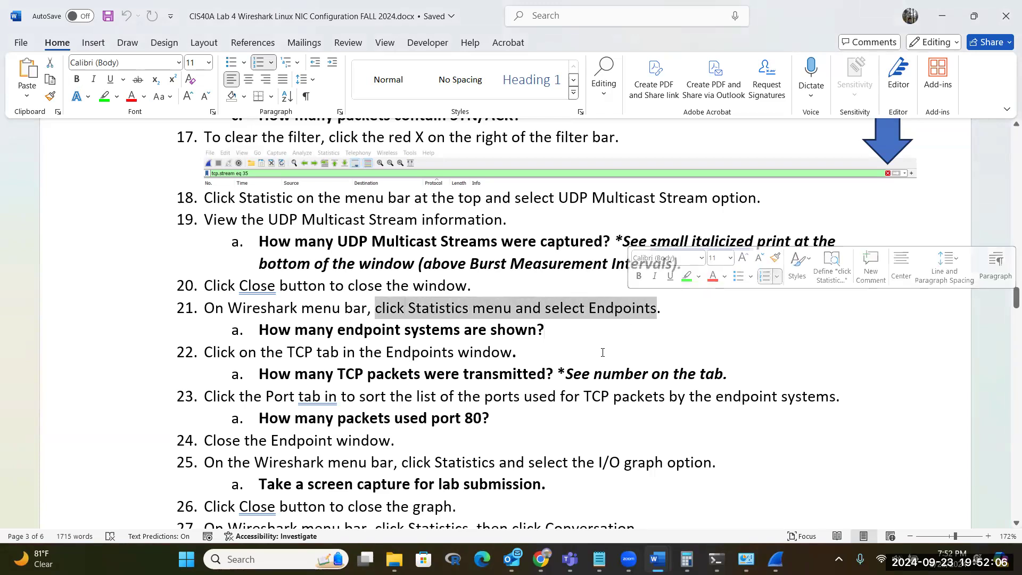
{"action": "left_click", "coordinate": [568, 324]}
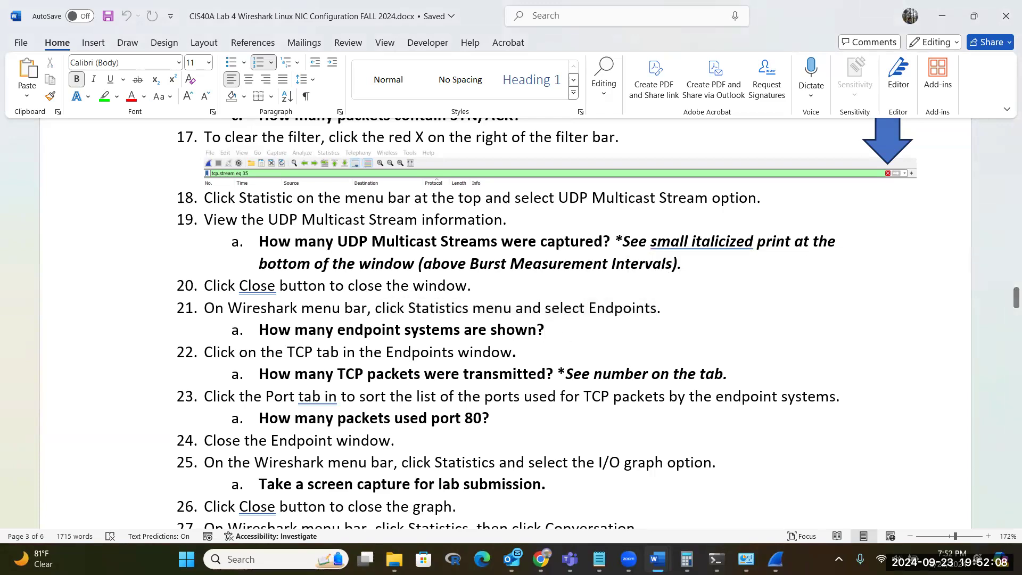
{"action": "left_click", "coordinate": [775, 559]}
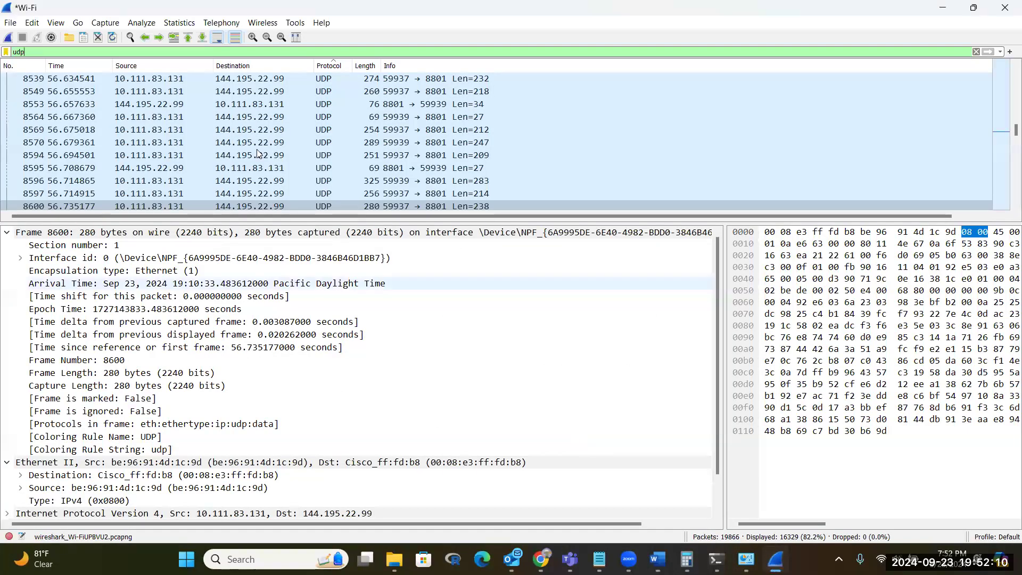
Open the Endpoints statistics for the udp-filtered capture and examine the Ethernet endpoints
{"action": "left_click", "coordinate": [180, 23]}
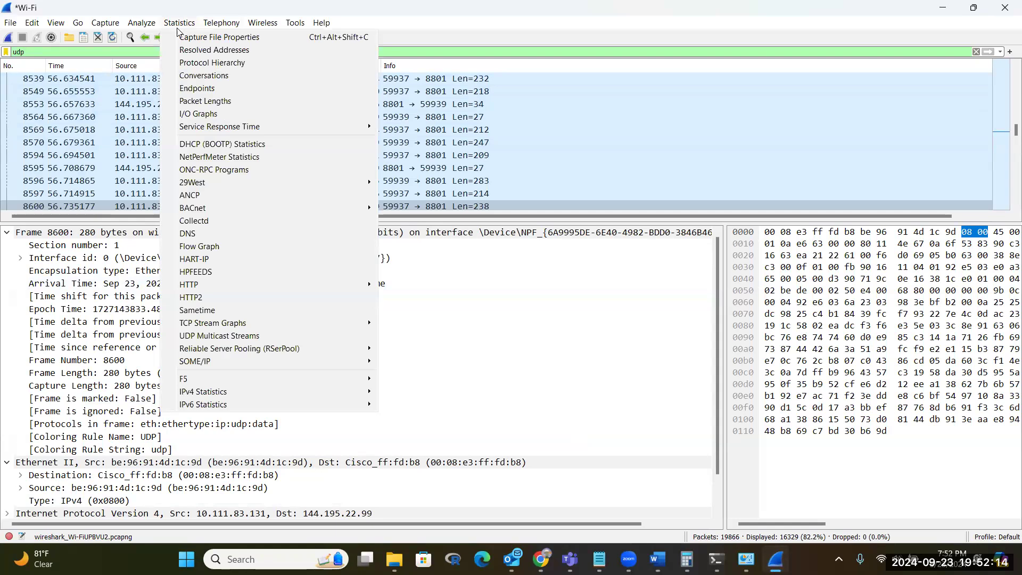
{"action": "left_click", "coordinate": [175, 88]}
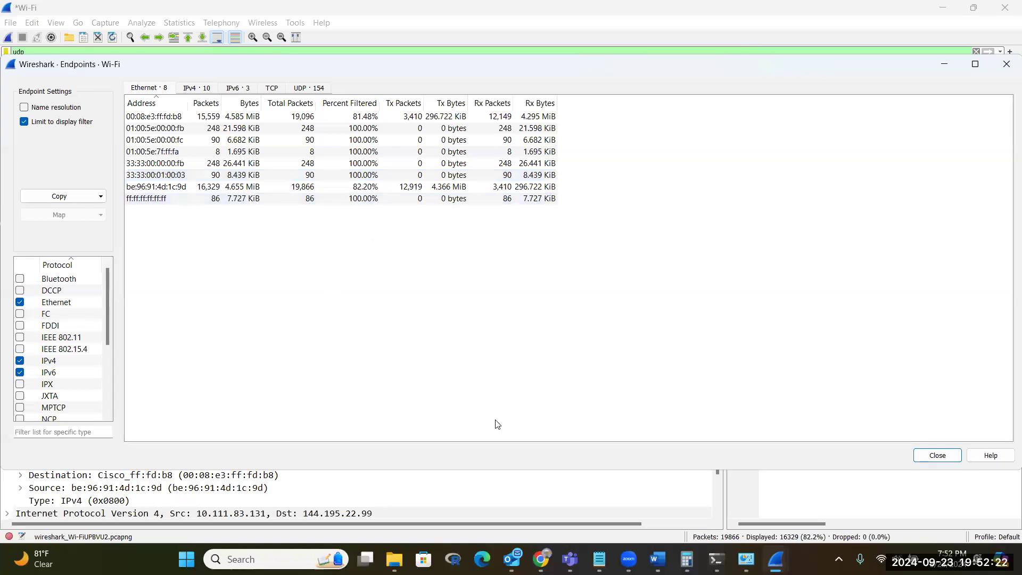
{"action": "mouse_move", "coordinate": [543, 557]}
{"action": "mouse_move", "coordinate": [775, 560]}
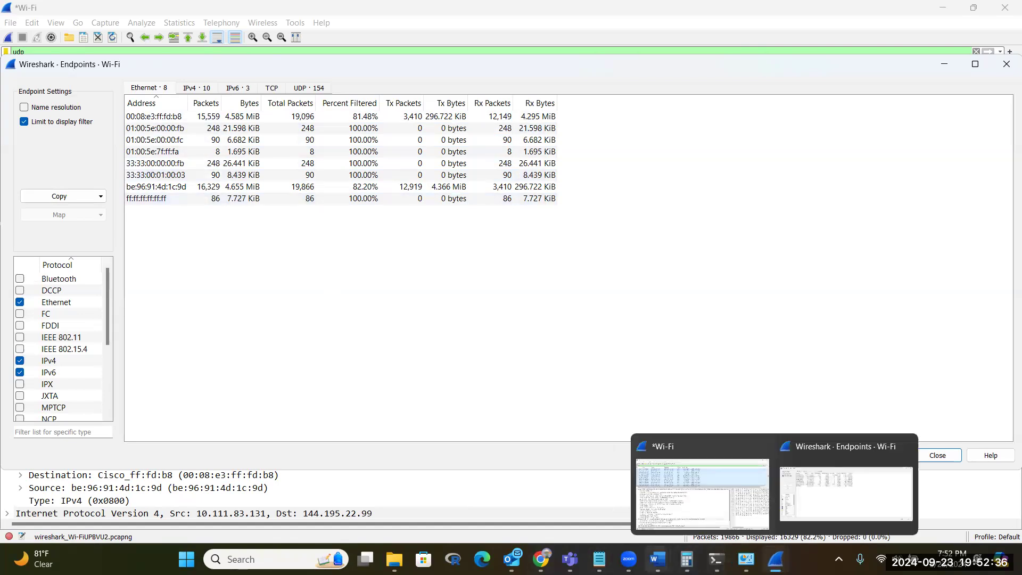
Switch to the Lab 4 document in Word and reread the endpoint, I/O graph, conversation and protocol type instructions in steps 21 to 30
{"action": "mouse_move", "coordinate": [658, 559]}
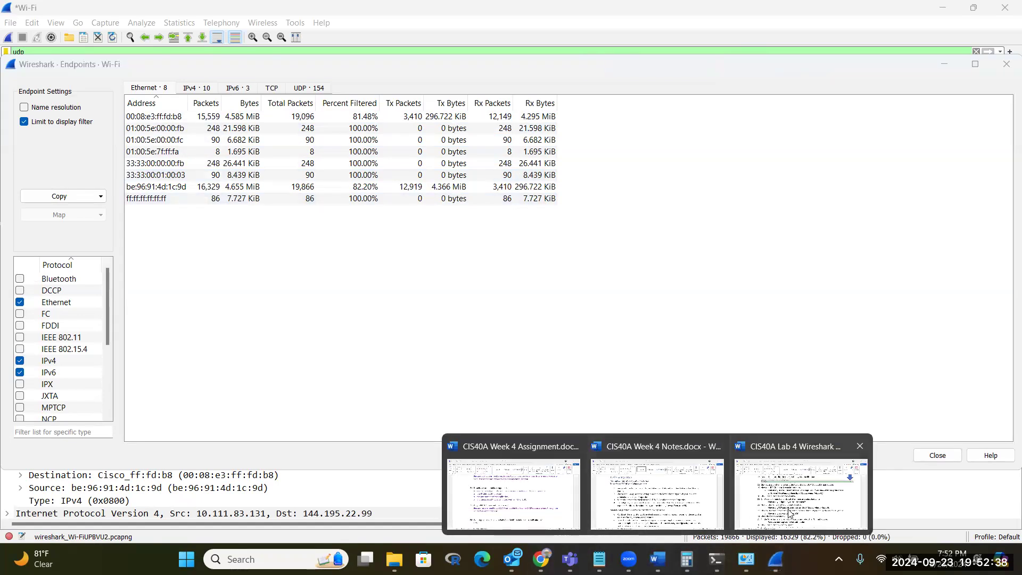
{"action": "left_click", "coordinate": [801, 494]}
{"action": "scroll", "coordinate": [574, 370], "scroll_direction": "down", "scroll_amount": 8}
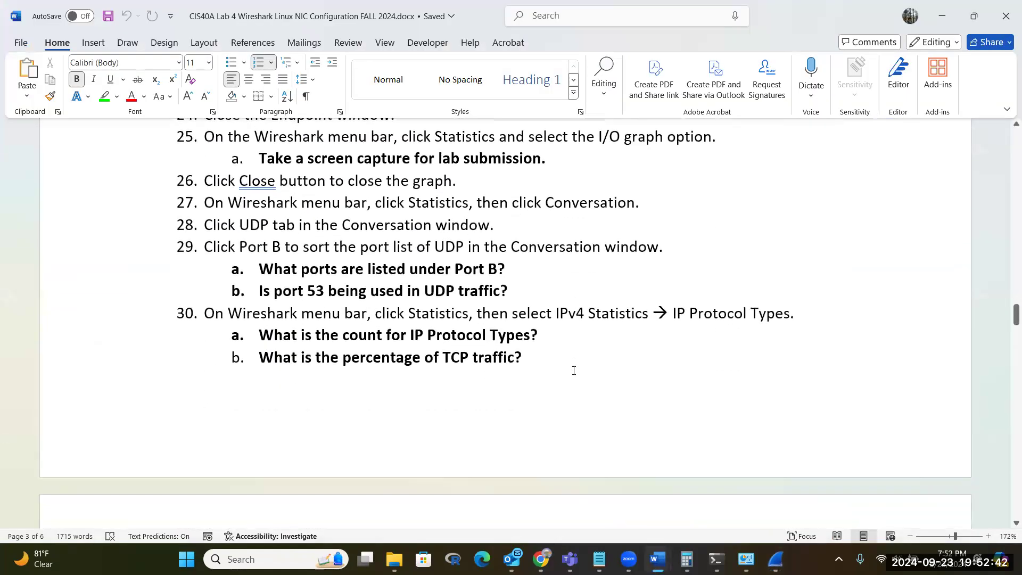
{"action": "scroll", "coordinate": [573, 370], "scroll_direction": "up", "scroll_amount": 2}
{"action": "scroll", "coordinate": [573, 370], "scroll_direction": "down", "scroll_amount": 3}
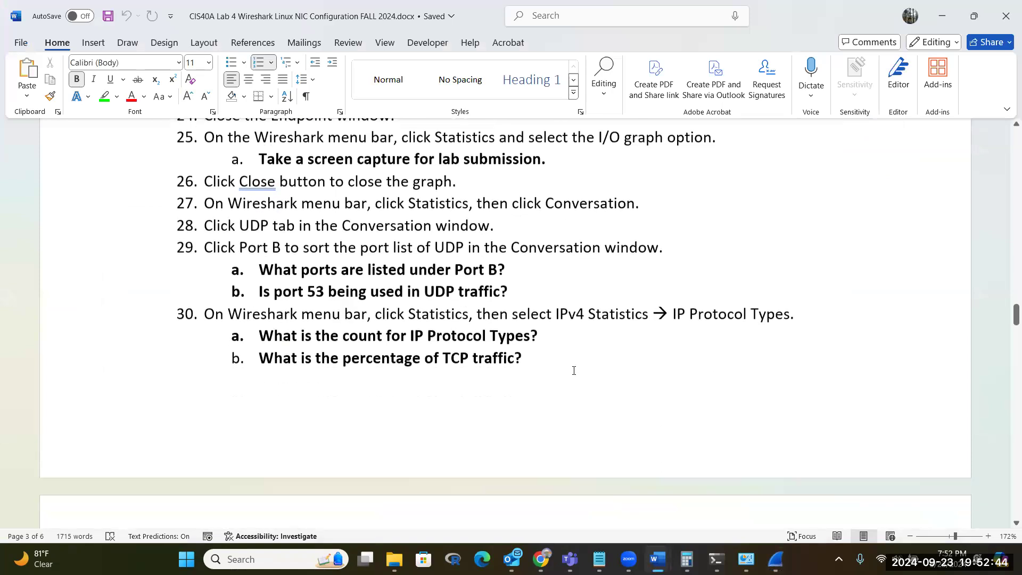
{"action": "scroll", "coordinate": [573, 370], "scroll_direction": "up", "scroll_amount": 2}
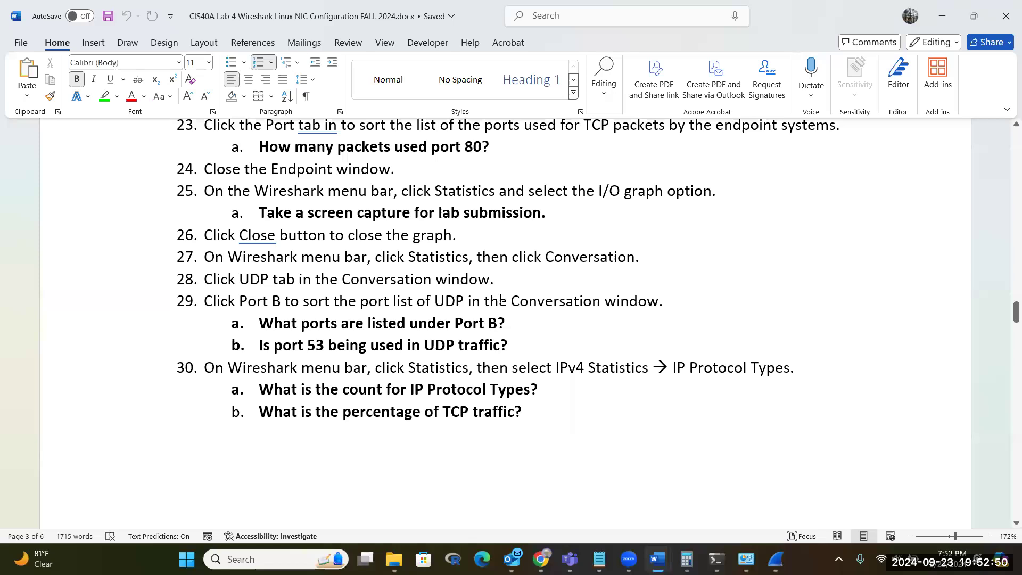
{"action": "scroll", "coordinate": [580, 276], "scroll_direction": "up", "scroll_amount": 3}
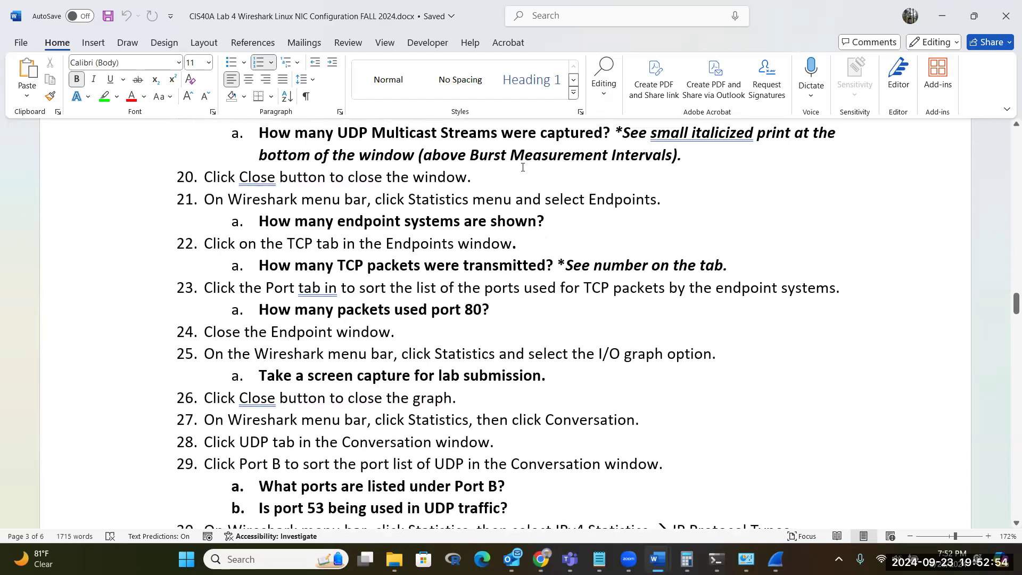
{"action": "scroll", "coordinate": [507, 179], "scroll_direction": "up", "scroll_amount": 1}
{"action": "left_click", "coordinate": [548, 188]}
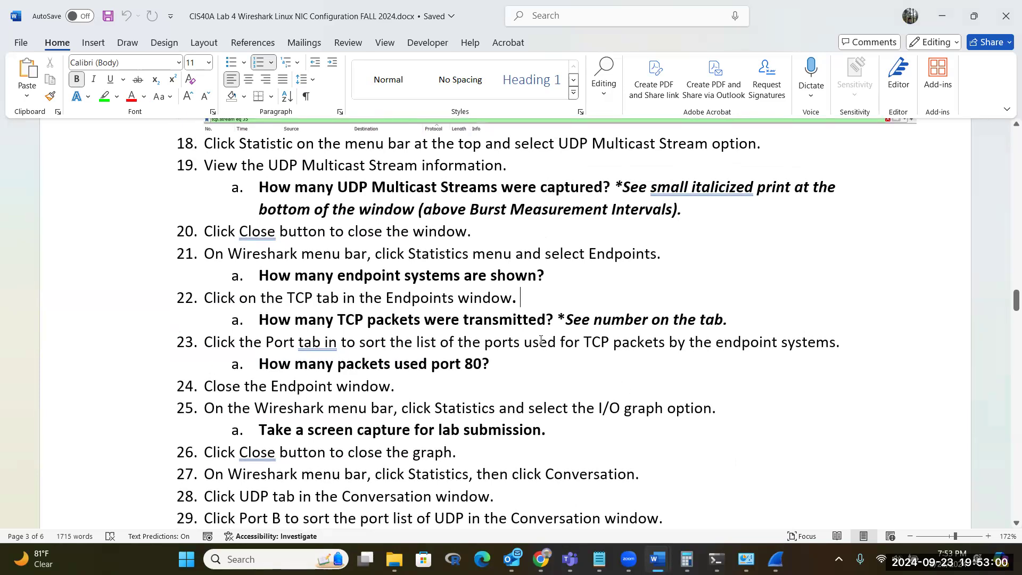
{"action": "left_click_drag", "start_coordinate": [548, 320], "coordinate": [388, 300]}
{"action": "left_click", "coordinate": [387, 300]}
{"action": "left_click", "coordinate": [513, 373]}
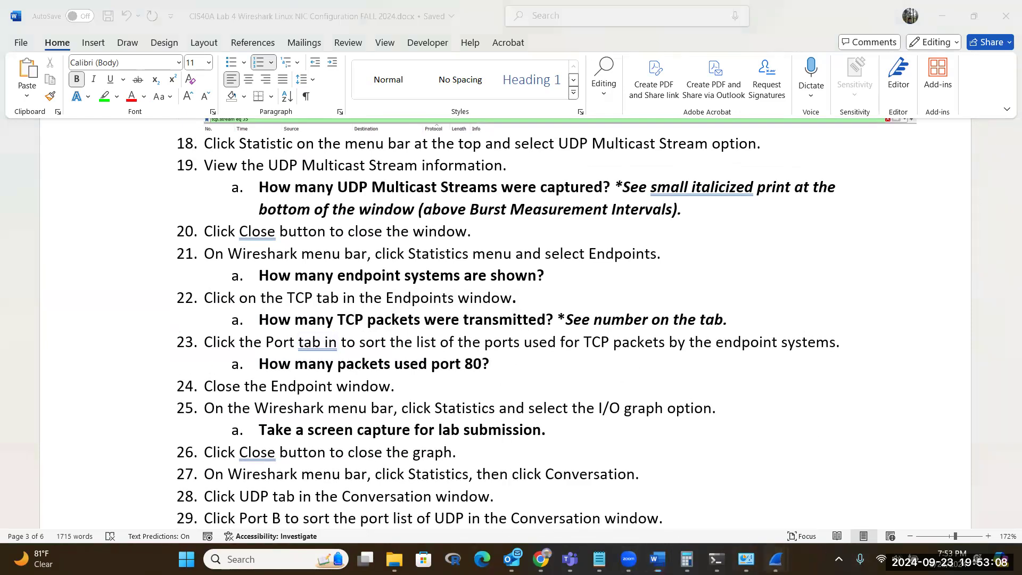
Go back and forth between Wireshark and the Lab 4 document in Word, and close the Endpoints window
{"action": "mouse_move", "coordinate": [777, 554]}
{"action": "left_click", "coordinate": [704, 476]}
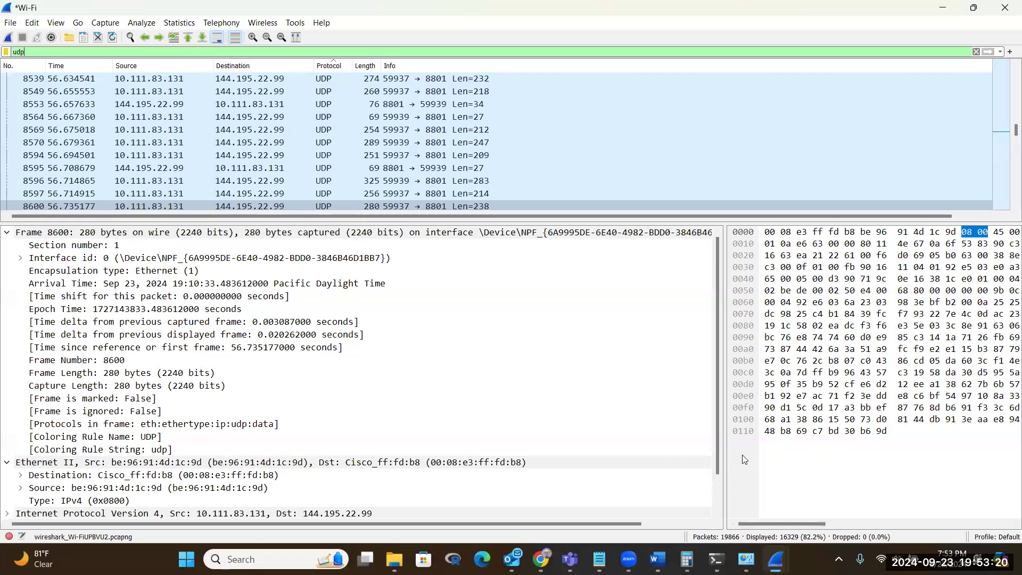
{"action": "left_click", "coordinate": [657, 559]}
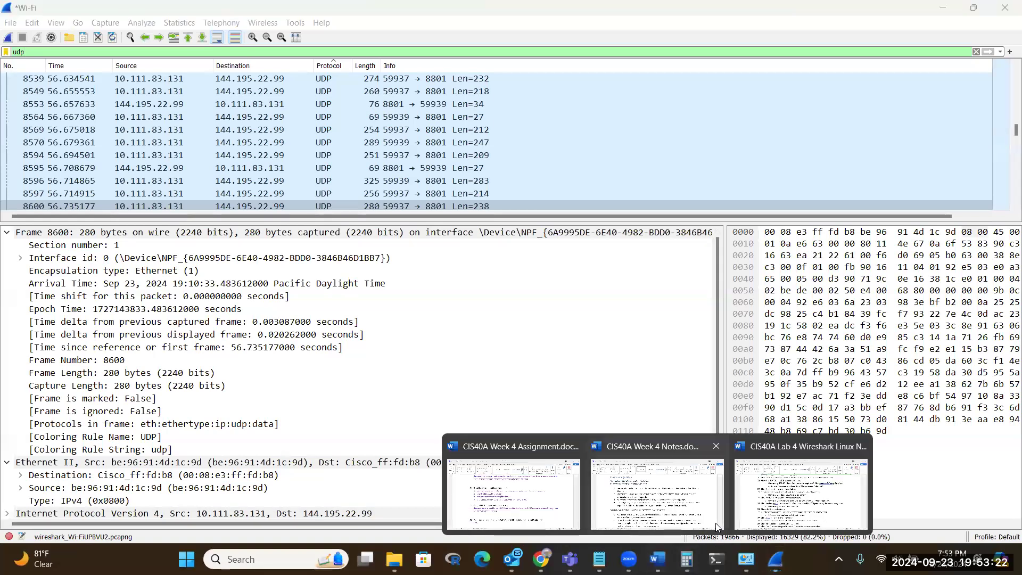
{"action": "left_click", "coordinate": [805, 508]}
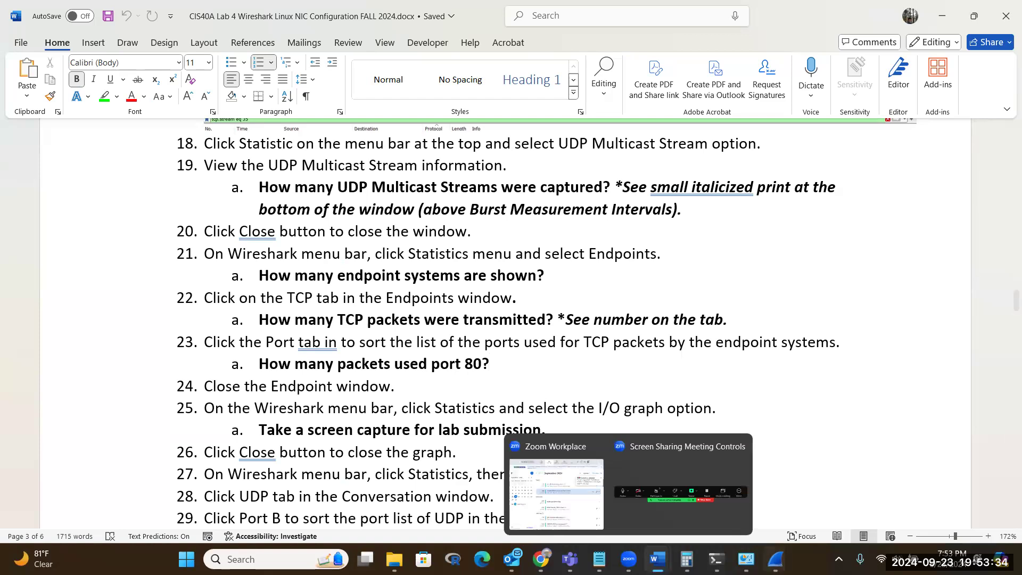
{"action": "left_click", "coordinate": [775, 558]}
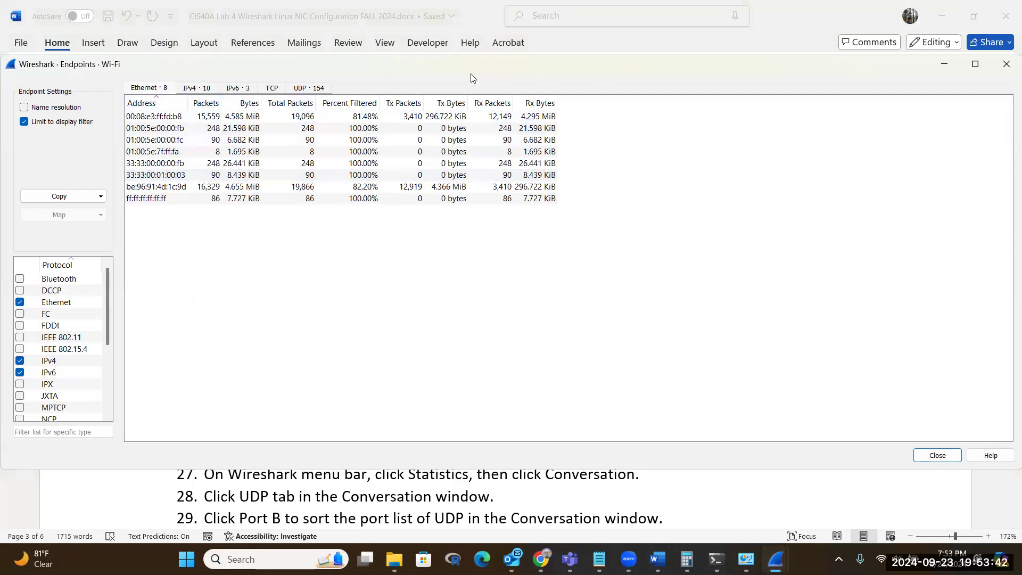
{"action": "left_click_drag", "start_coordinate": [424, 71], "coordinate": [270, 154]}
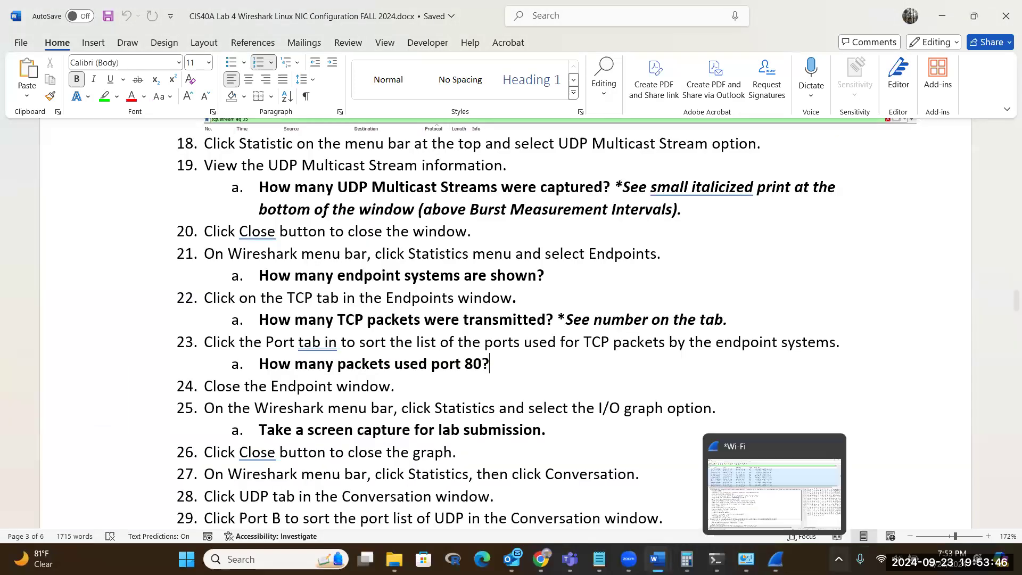
Return to the Wireshark capture, open the Endpoints statistics, and review the IPv4, IPv6, TCP and UDP endpoint lists
{"action": "left_click", "coordinate": [775, 560]}
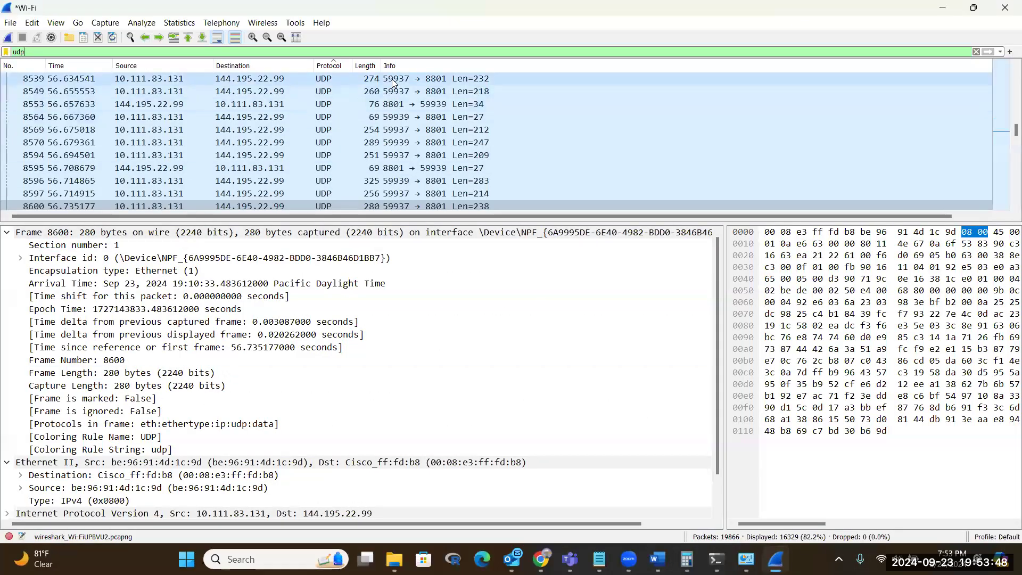
{"action": "left_click", "coordinate": [181, 23]}
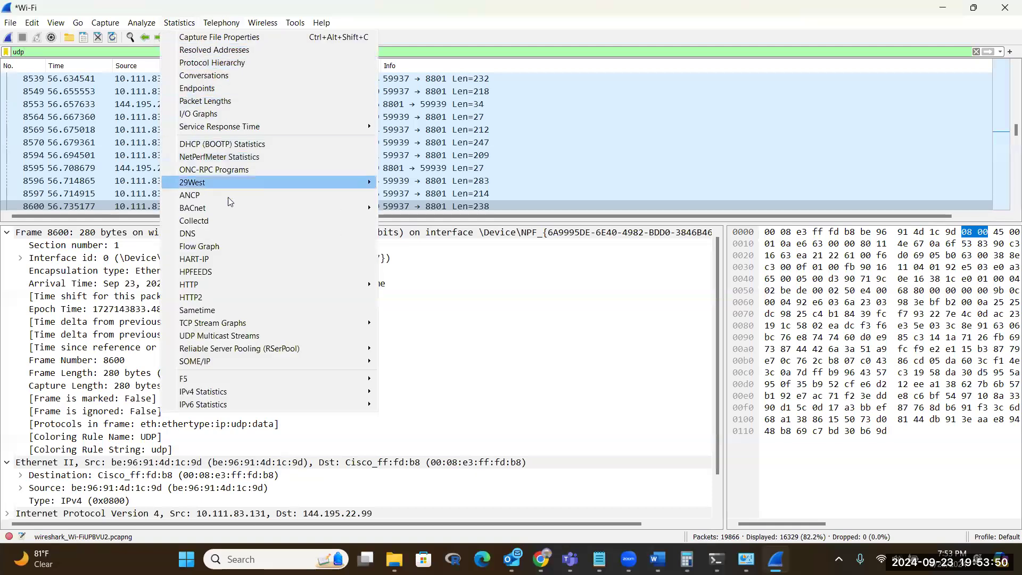
{"action": "left_click", "coordinate": [274, 88]}
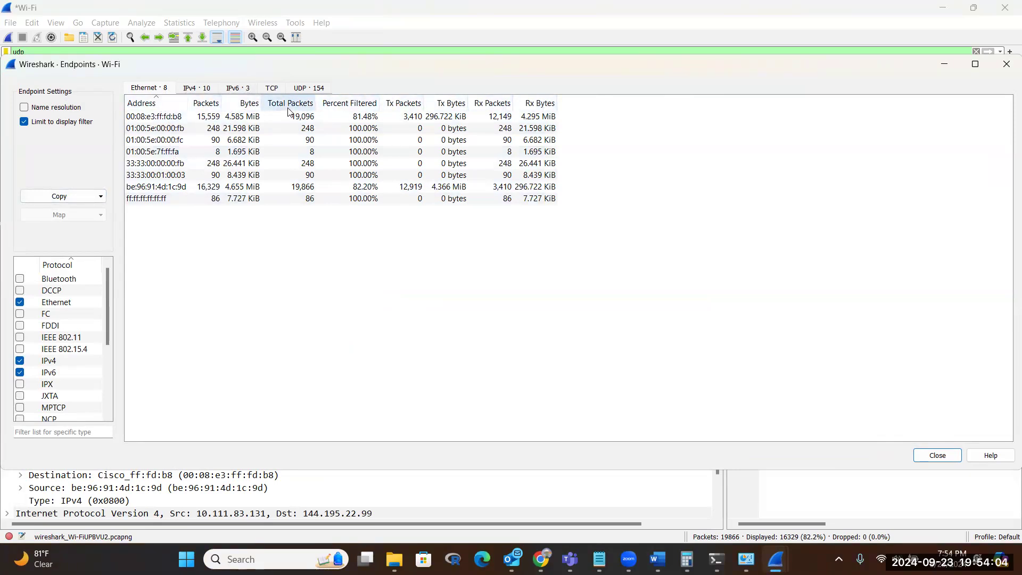
{"action": "left_click", "coordinate": [247, 102]}
{"action": "left_click", "coordinate": [206, 103]}
{"action": "left_click", "coordinate": [183, 101]}
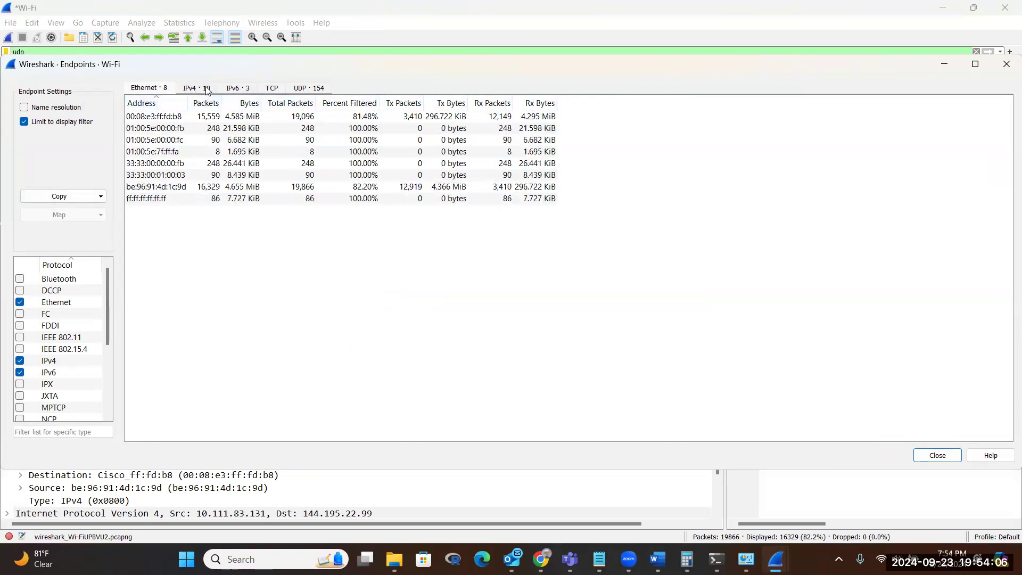
{"action": "left_click", "coordinate": [197, 89]}
{"action": "left_click", "coordinate": [238, 88]}
{"action": "left_click", "coordinate": [272, 88]}
{"action": "left_click", "coordinate": [297, 91]}
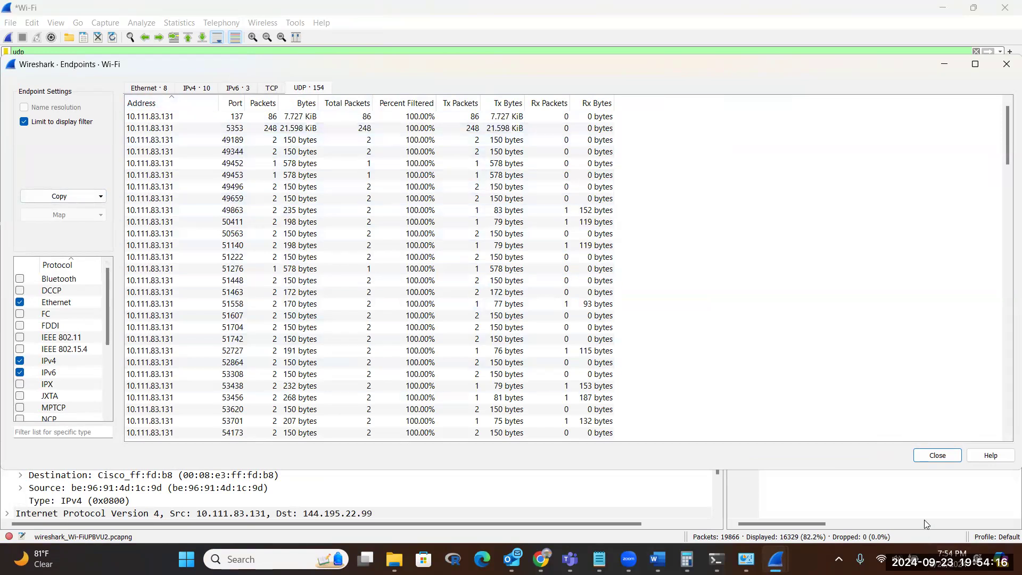
Return to the Lab 4 document in Word and reread steps 22 to 30, from the TCP endpoint questions through IP Protocol Types
{"action": "left_click", "coordinate": [658, 559]}
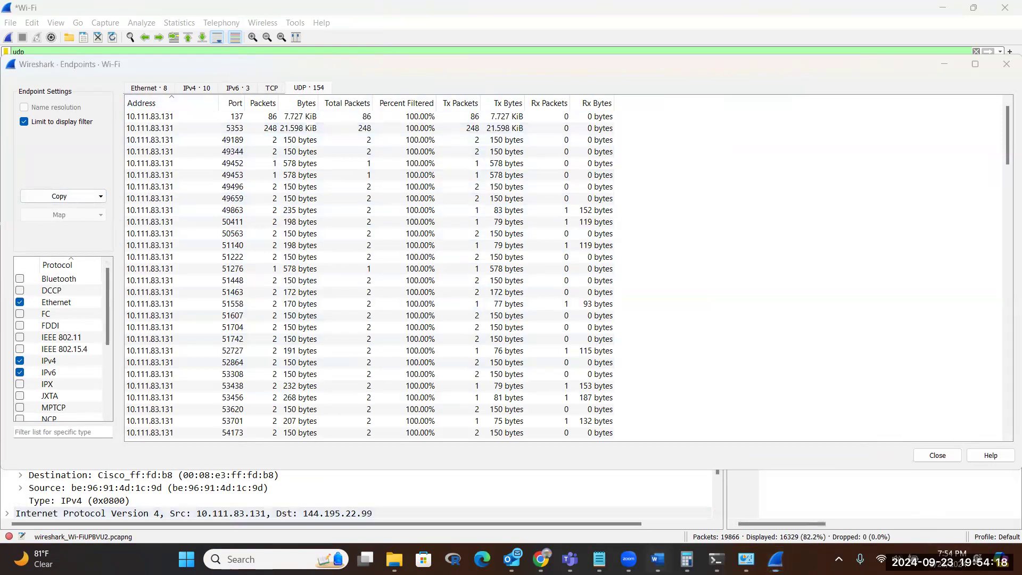
{"action": "left_click", "coordinate": [776, 498]}
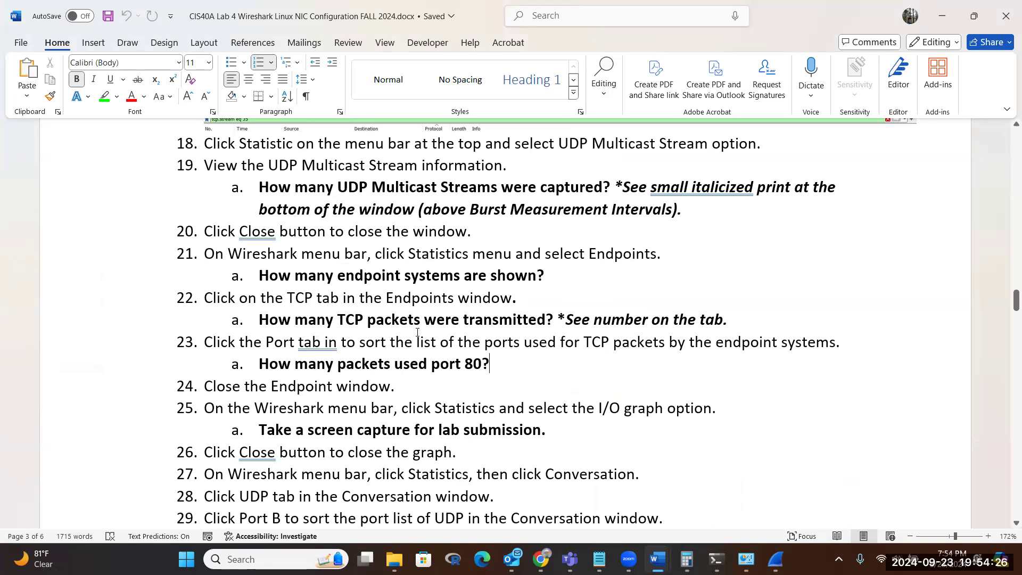
{"action": "left_click", "coordinate": [314, 341]}
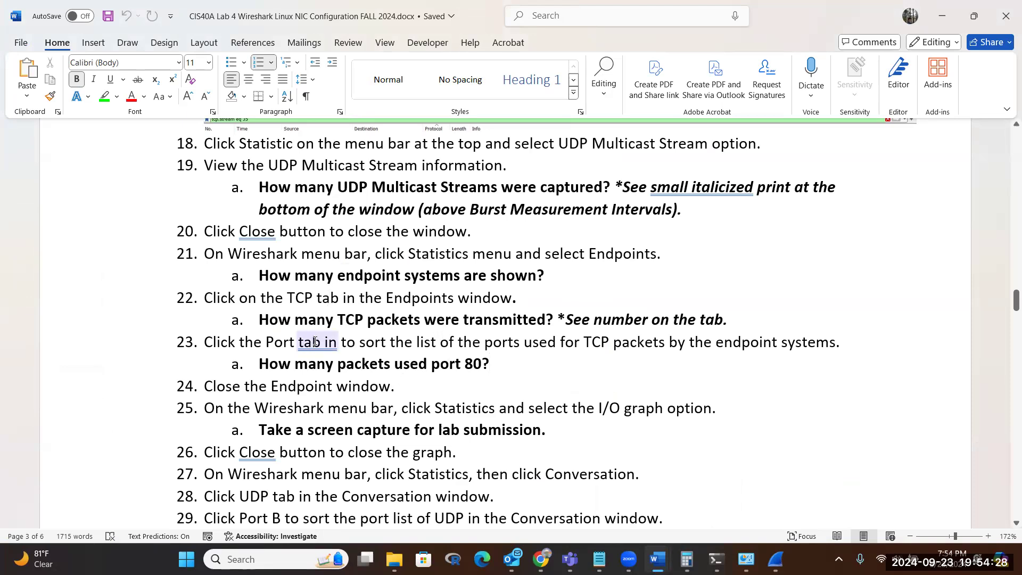
{"action": "left_click", "coordinate": [533, 341]}
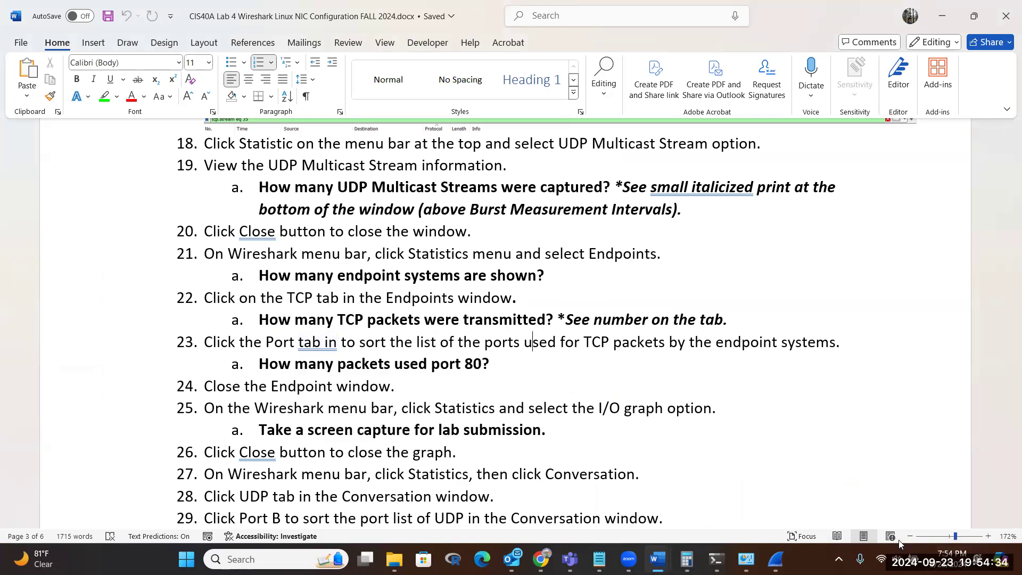
{"action": "left_click", "coordinate": [778, 557]}
{"action": "mouse_move", "coordinate": [779, 557]}
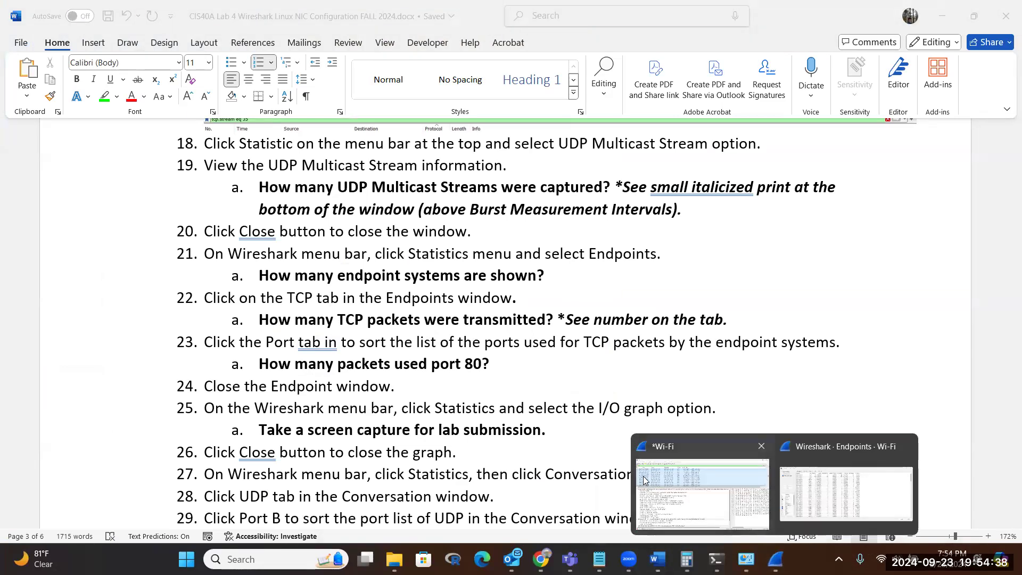
{"action": "left_click", "coordinate": [575, 430]}
{"action": "scroll", "coordinate": [575, 430], "scroll_direction": "down", "scroll_amount": 4}
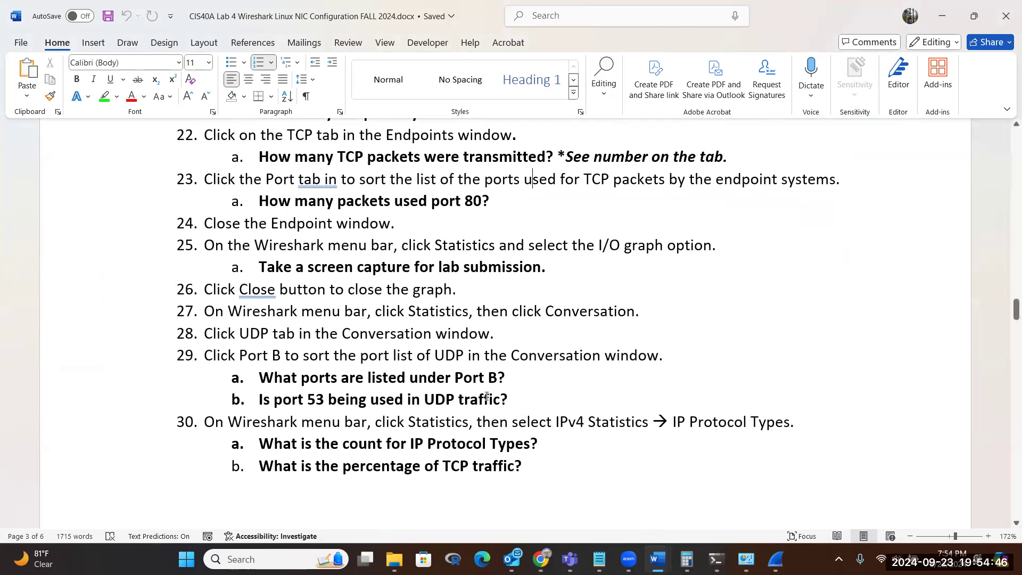
{"action": "left_click", "coordinate": [572, 434]}
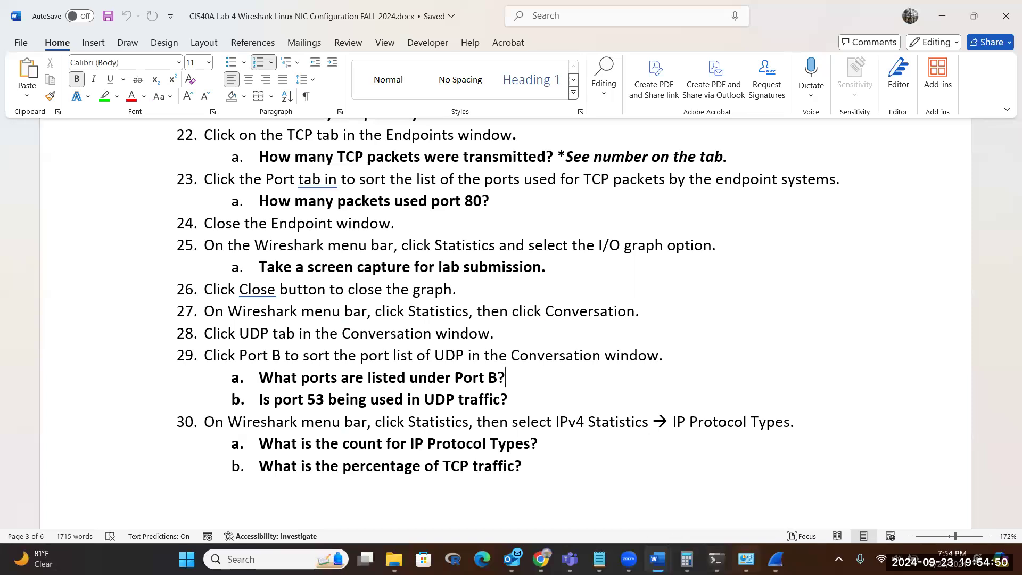
Switch to Wireshark's Endpoints window, show the TCP endpoints, and sort them by port in descending order
{"action": "mouse_move", "coordinate": [775, 559]}
{"action": "left_click", "coordinate": [817, 491]}
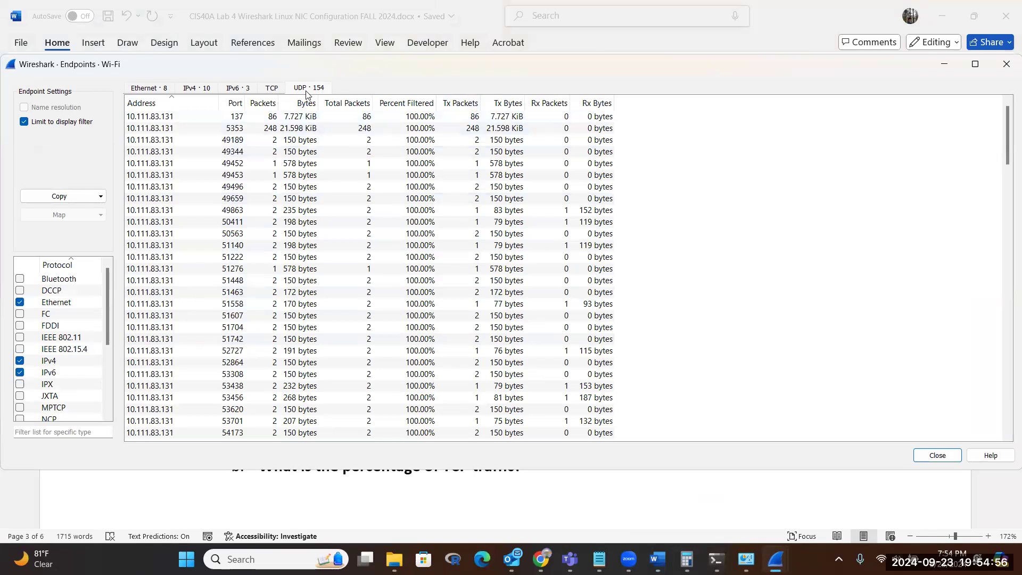
{"action": "left_click", "coordinate": [271, 89]}
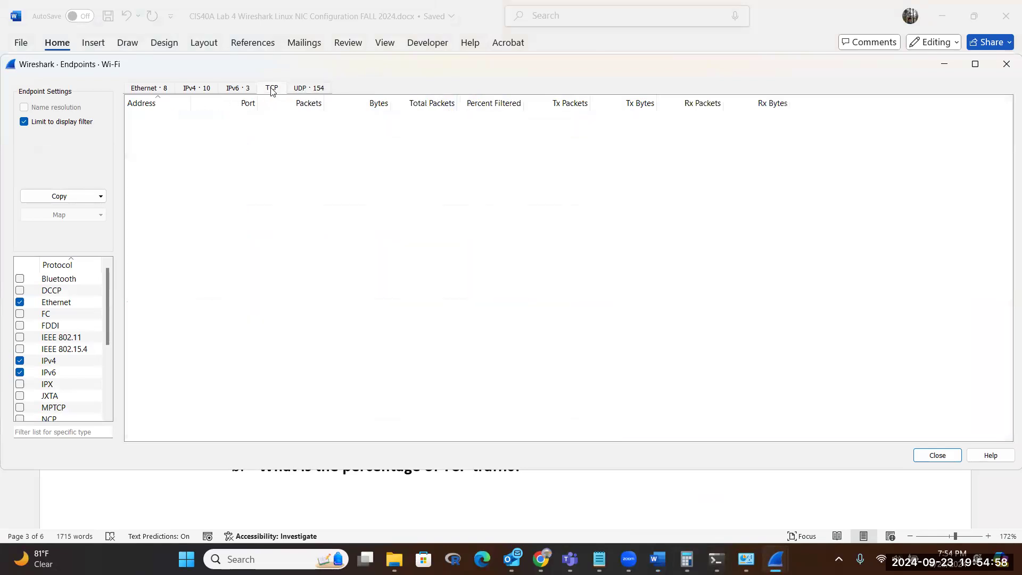
{"action": "left_click", "coordinate": [251, 109]}
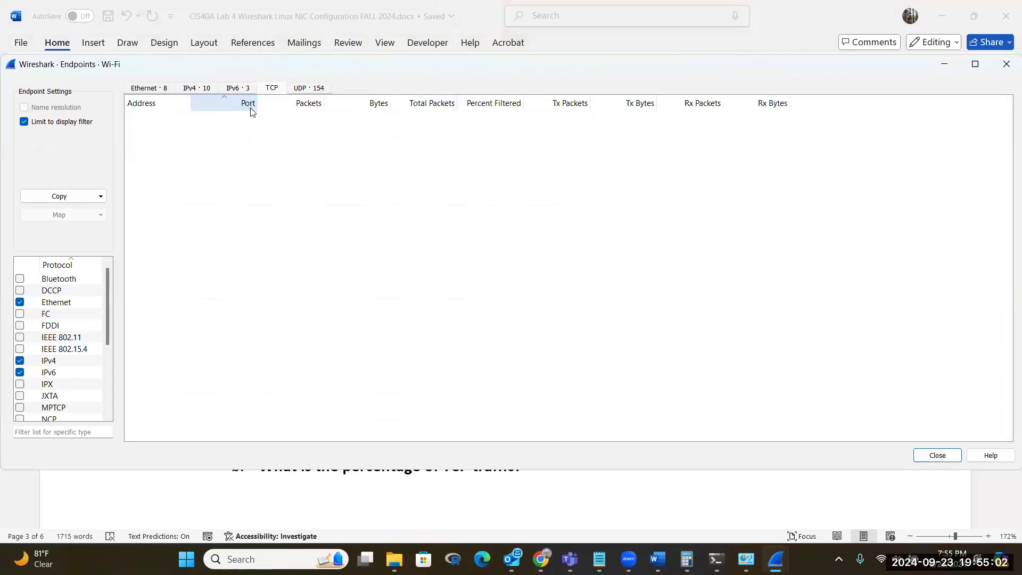
{"action": "left_click", "coordinate": [248, 108]}
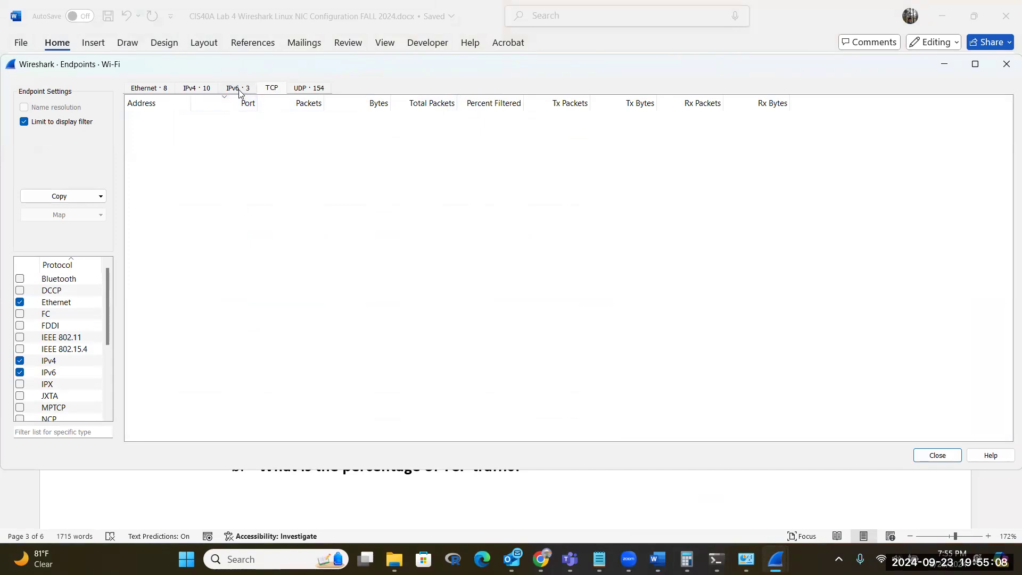
Review the IPv6 and IPv4 endpoint lists, close the Endpoints window, and return to the Wireshark capture
{"action": "left_click", "coordinate": [237, 89]}
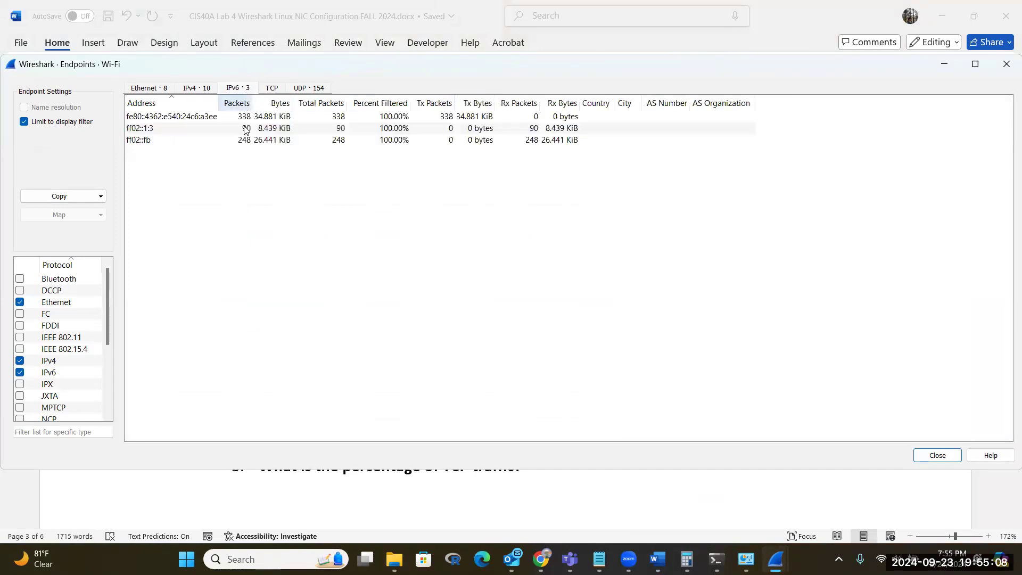
{"action": "left_click", "coordinate": [271, 89]}
{"action": "left_click", "coordinate": [233, 91]}
{"action": "left_click", "coordinate": [198, 90]}
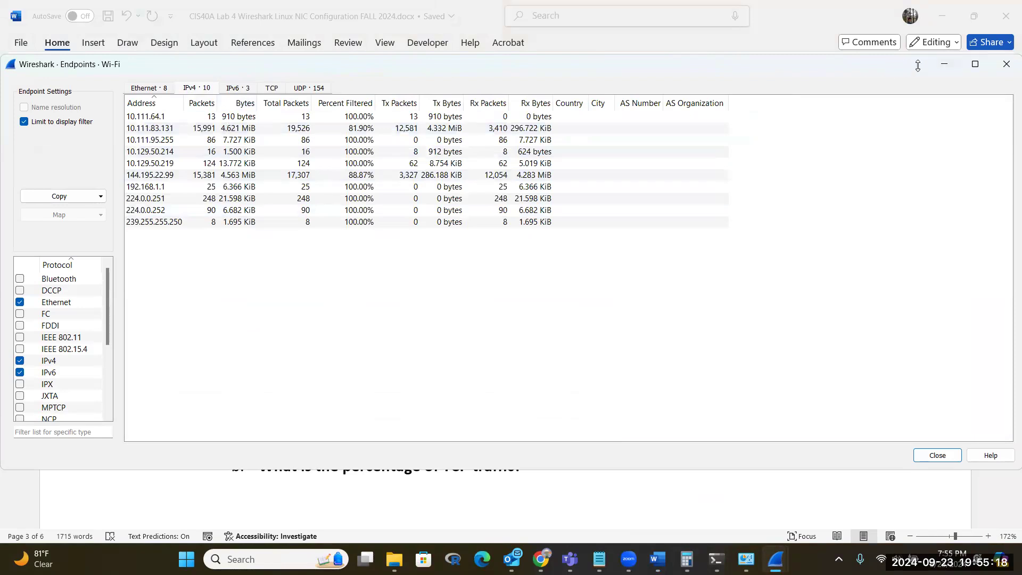
{"action": "left_click", "coordinate": [1005, 64]}
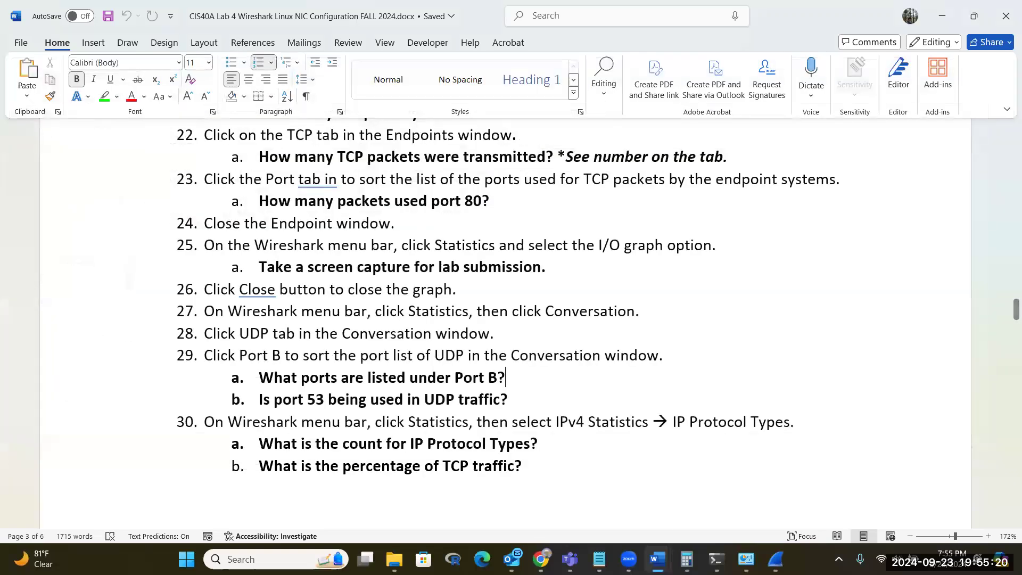
{"action": "left_click", "coordinate": [769, 554]}
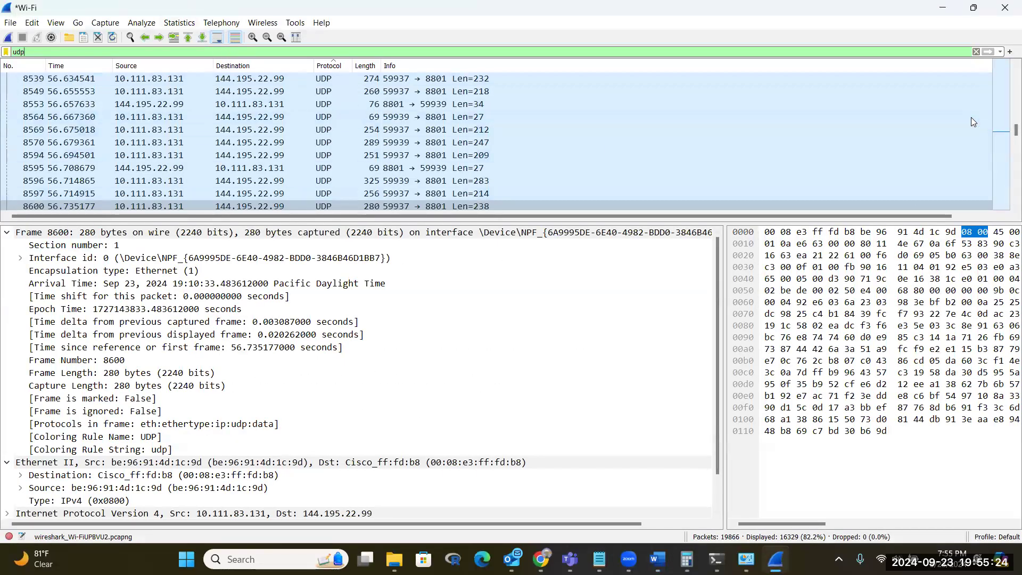
Clear the udp display filter and list the capture's TCP endpoints sorted by port in ascending order
{"action": "left_click", "coordinate": [975, 52]}
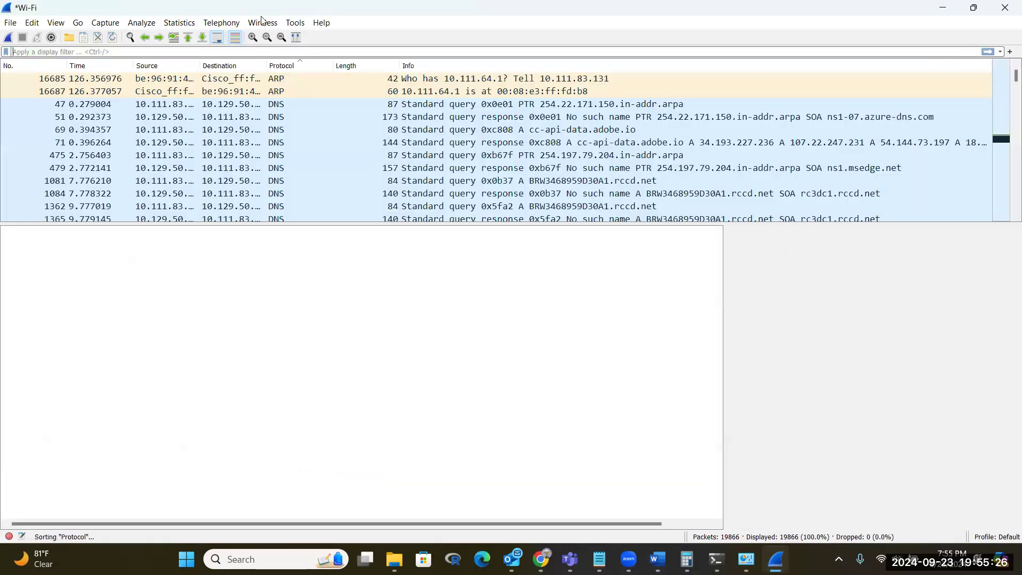
{"action": "left_click", "coordinate": [179, 22]}
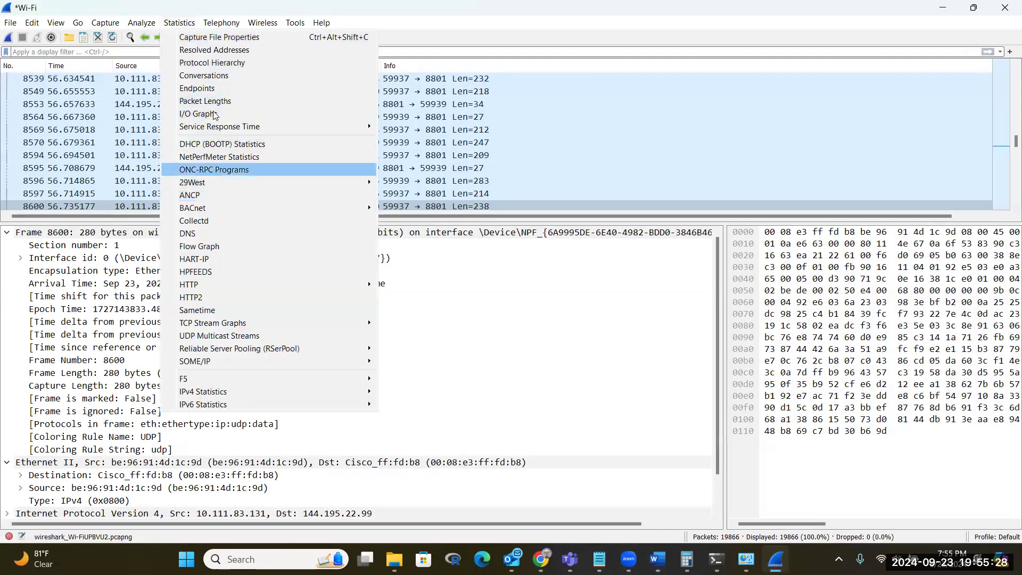
{"action": "left_click", "coordinate": [214, 88]}
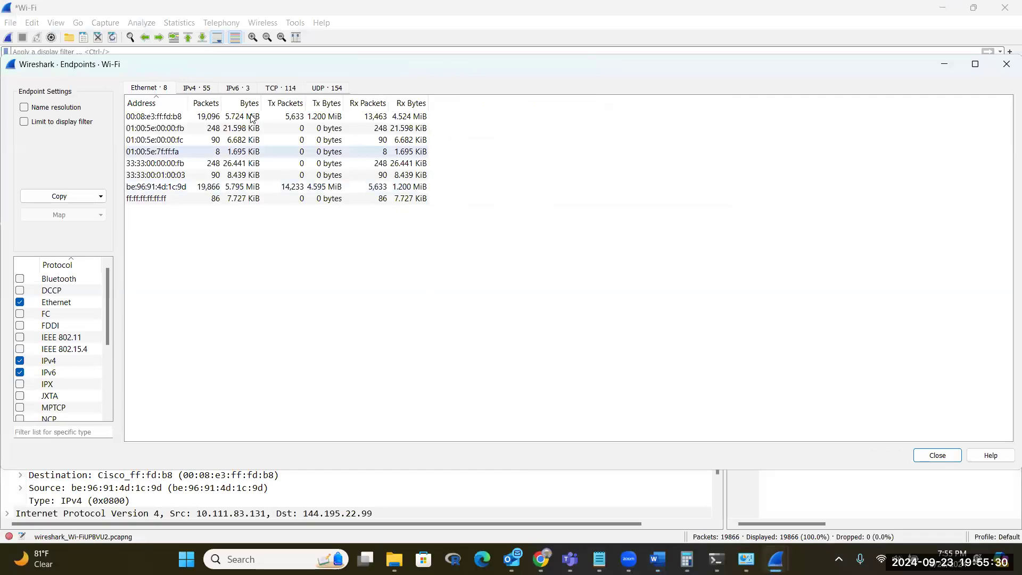
{"action": "left_click", "coordinate": [283, 89]}
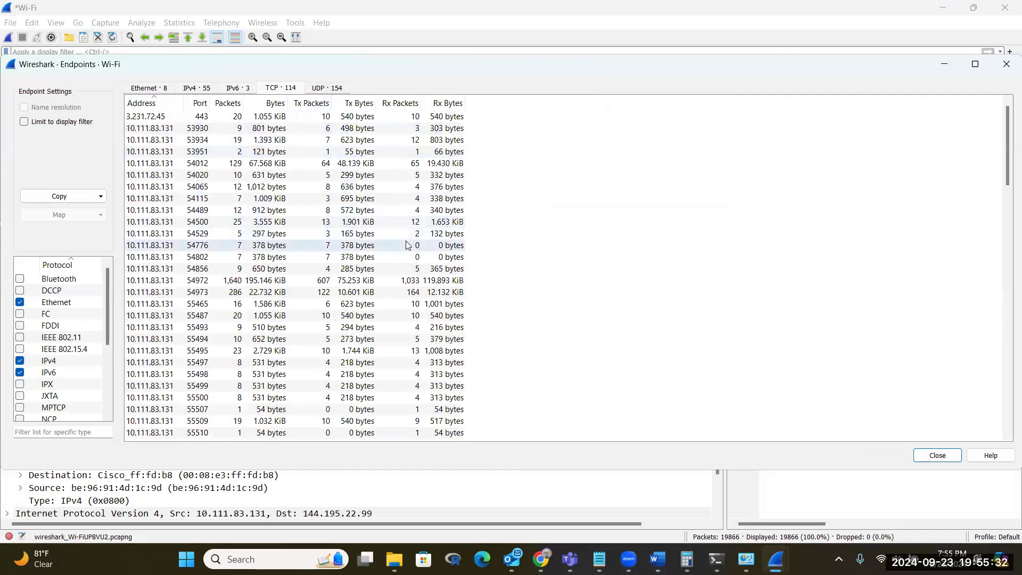
{"action": "left_click", "coordinate": [196, 106]}
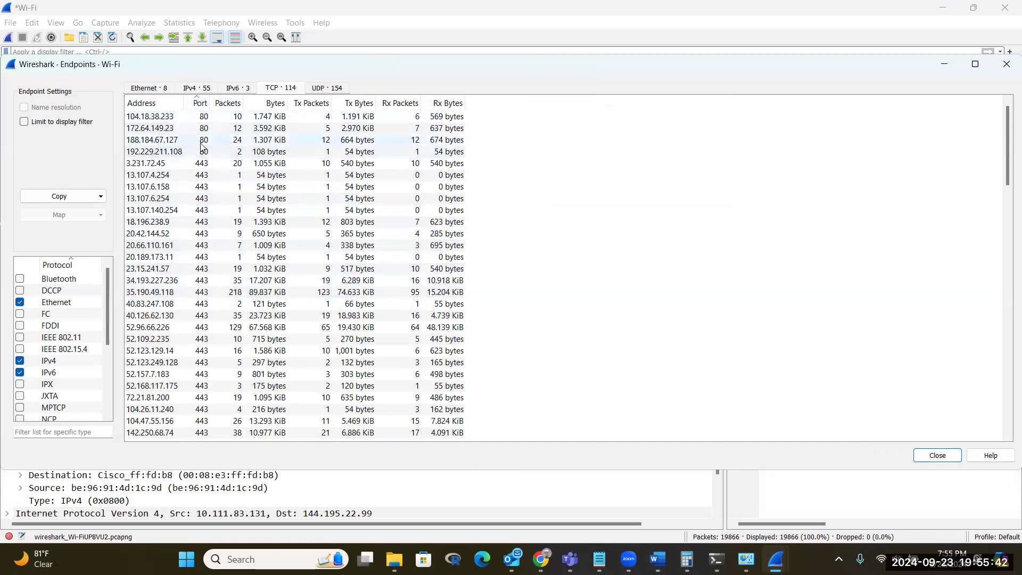
Show the UDP endpoints and review the list by port
{"action": "left_click", "coordinate": [325, 88]}
{"action": "left_click", "coordinate": [233, 103]}
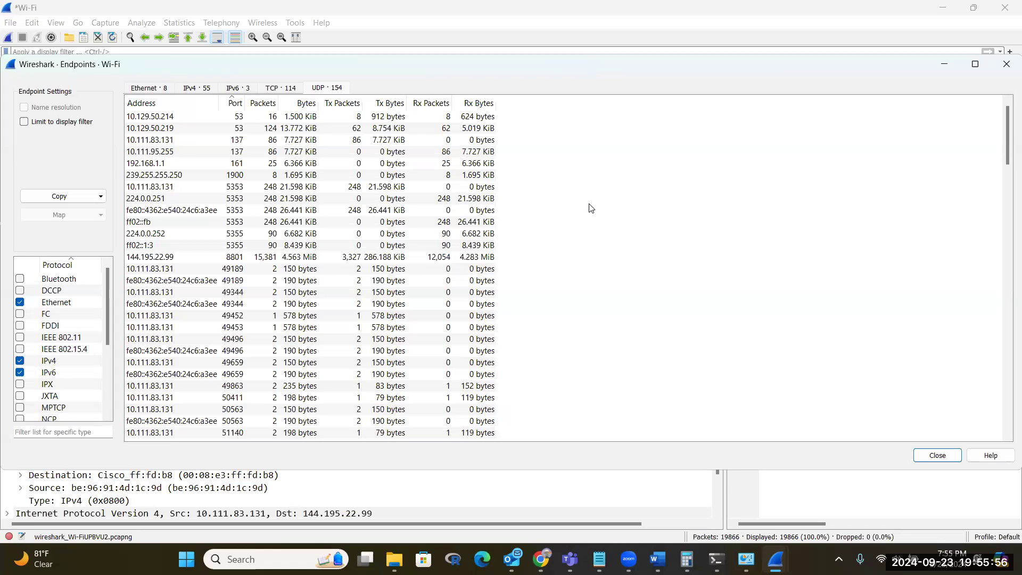
{"action": "scroll", "coordinate": [577, 203], "scroll_direction": "down", "scroll_amount": 6}
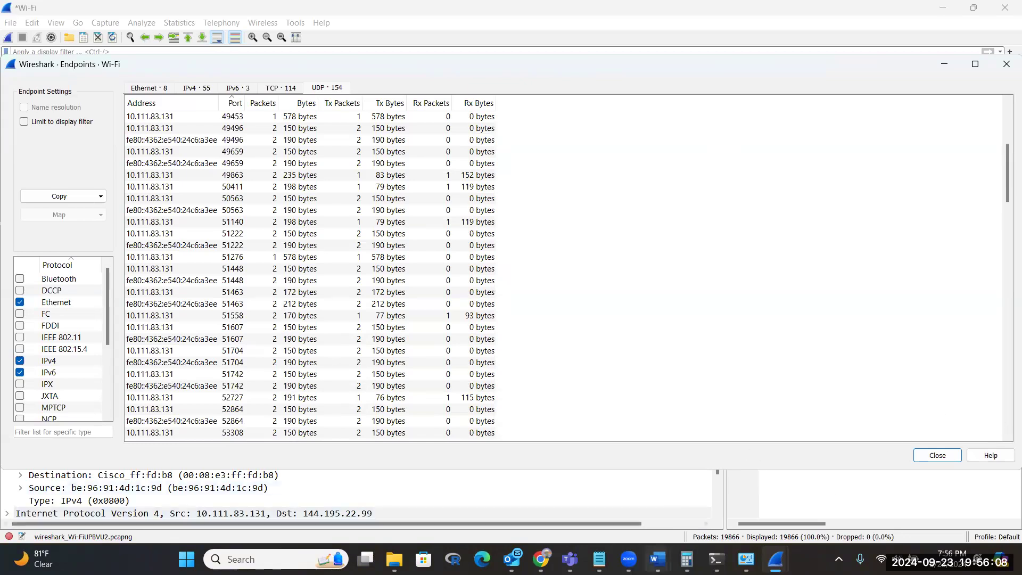
Switch to the Lab 4 document in Word and reread steps 22 to 30, through the IP Protocol Types questions
{"action": "mouse_move", "coordinate": [658, 559]}
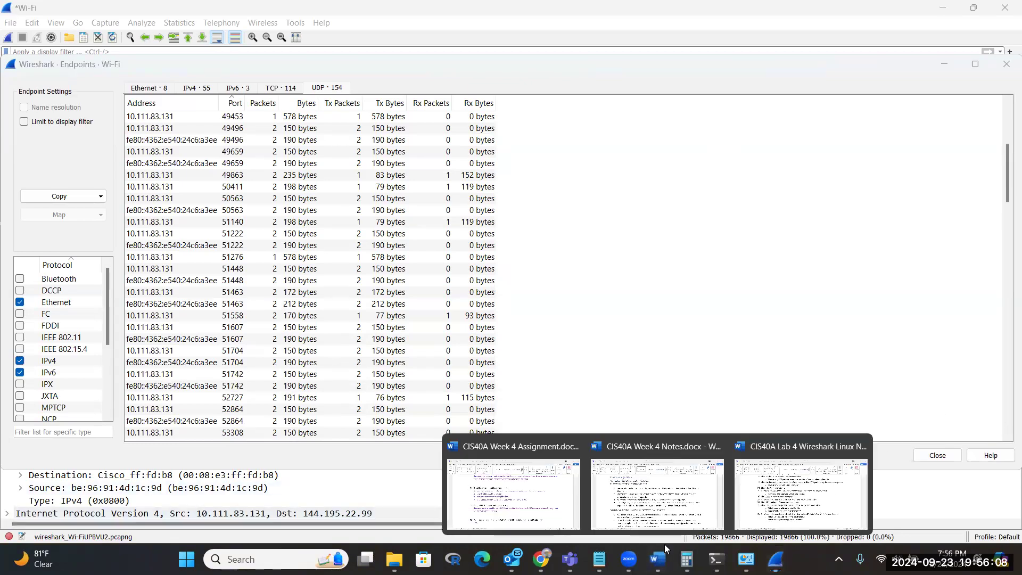
{"action": "left_click", "coordinate": [818, 494]}
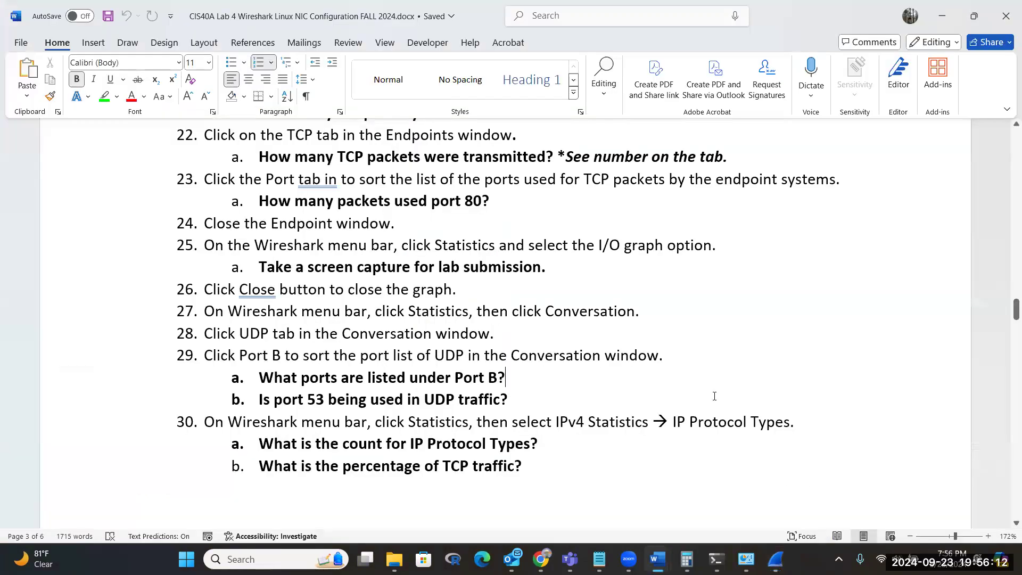
{"action": "scroll", "coordinate": [714, 396], "scroll_direction": "down", "scroll_amount": 2}
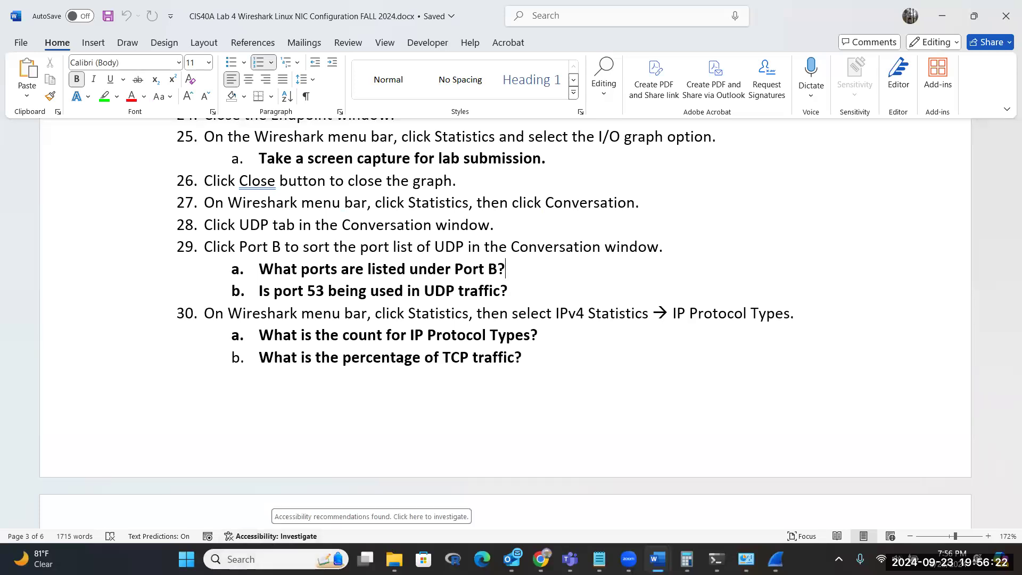
Switch to Wireshark's Endpoints window, close it, and return to the main Wi-Fi capture window
{"action": "mouse_move", "coordinate": [775, 559]}
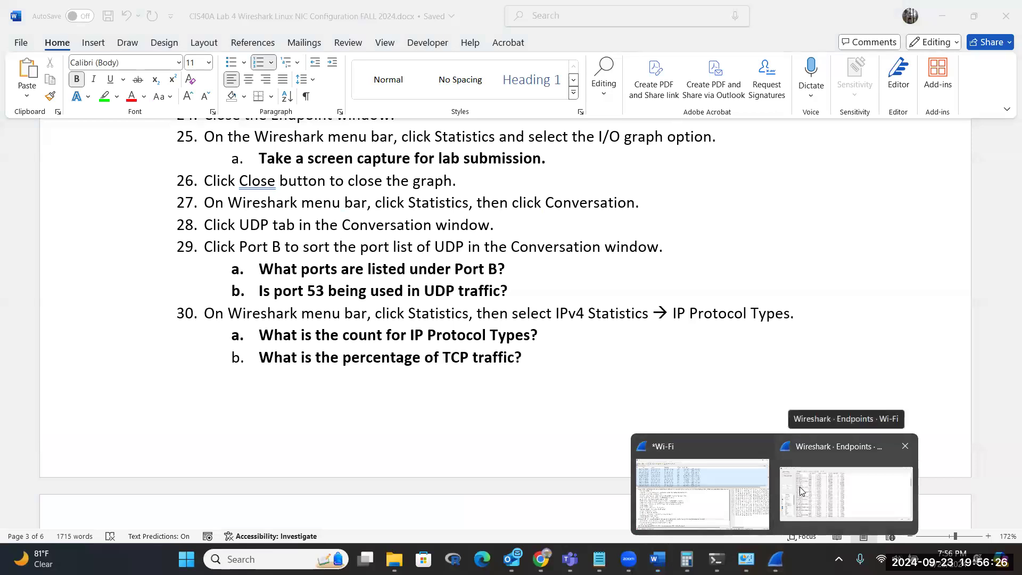
{"action": "left_click", "coordinate": [817, 470]}
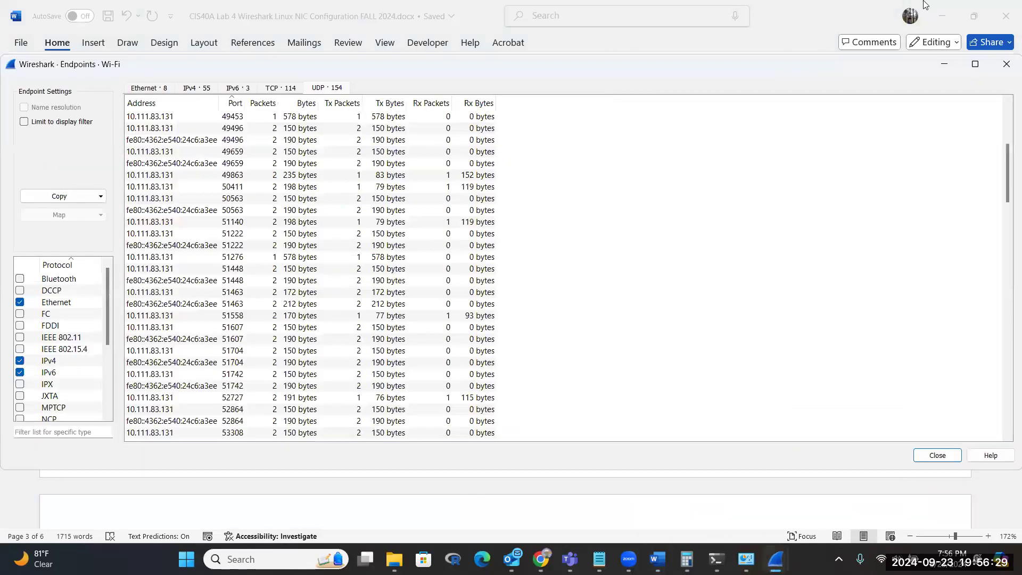
{"action": "left_click", "coordinate": [1006, 64]}
{"action": "key", "text": "alt+Tab"}
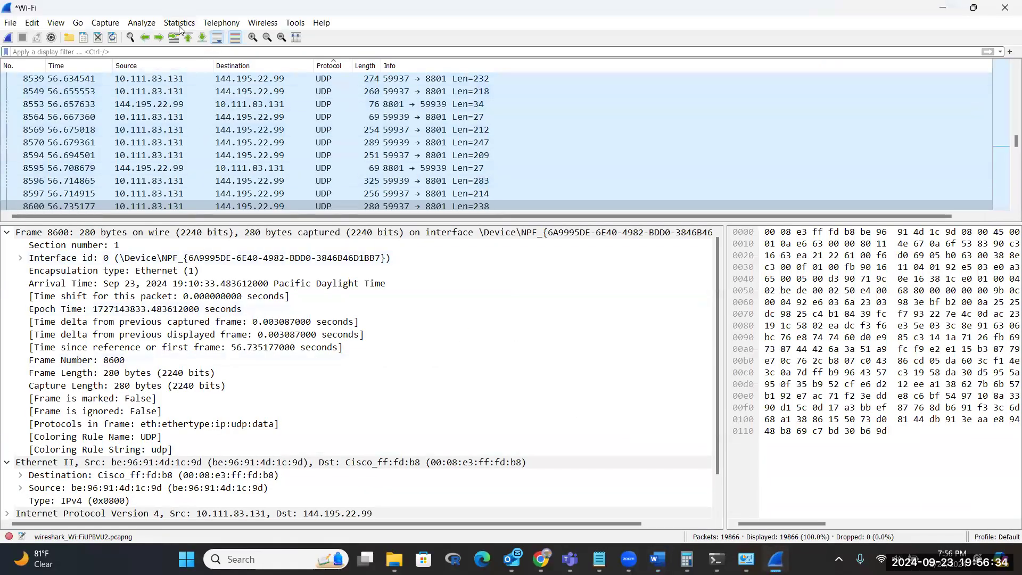
Open the IP Protocol Types report from the IPv4 statistics for the unfiltered capture
{"action": "left_click", "coordinate": [179, 23]}
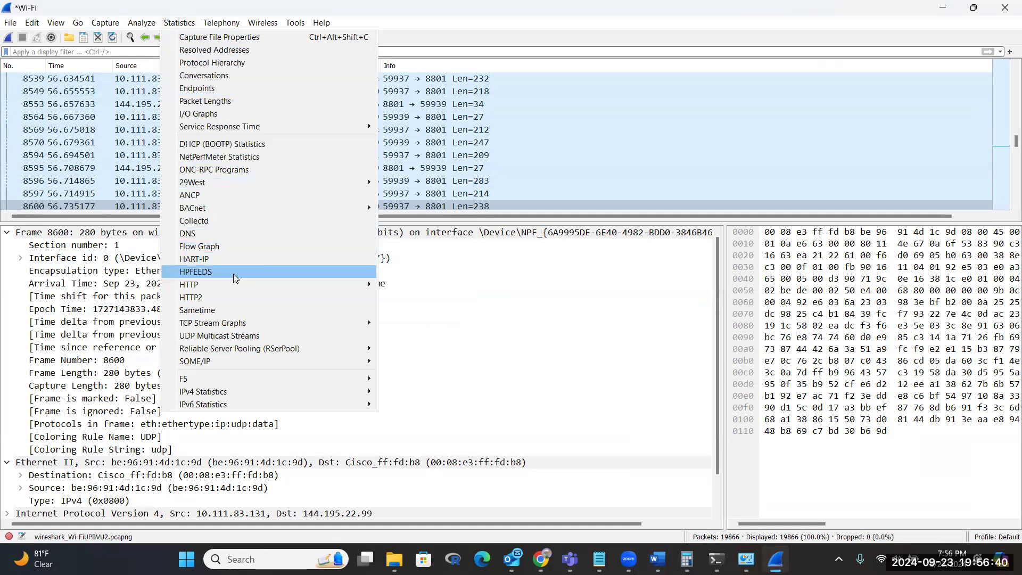
{"action": "mouse_move", "coordinate": [258, 393]}
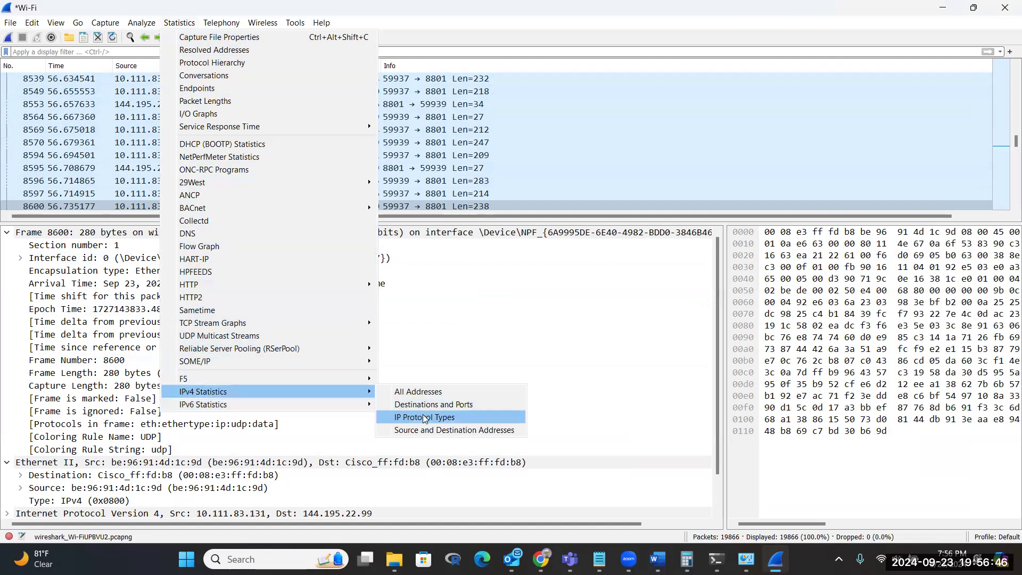
{"action": "left_click", "coordinate": [424, 418]}
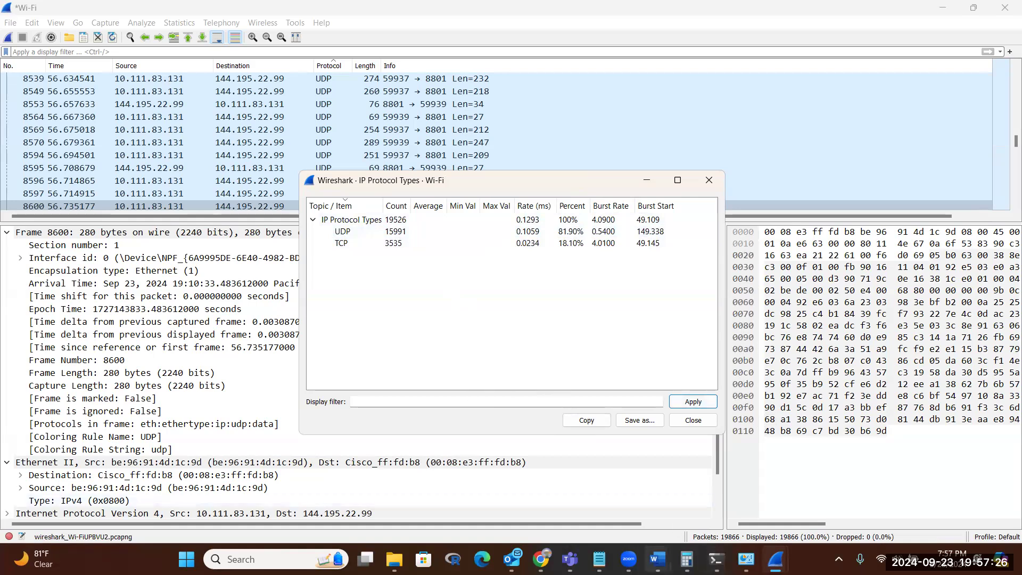
Switch to the Lab 4 document in Word and read steps 30 to 33, covering IP Protocol Types, DNS statistics and closing Wireshark
{"action": "mouse_move", "coordinate": [658, 559]}
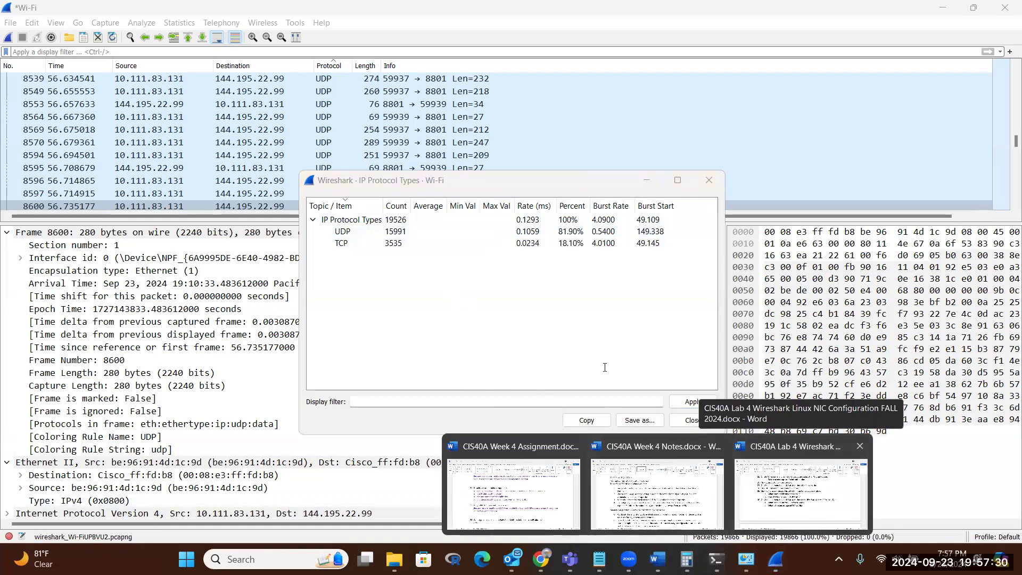
{"action": "left_click", "coordinate": [794, 490]}
{"action": "scroll", "coordinate": [573, 307], "scroll_direction": "down", "scroll_amount": 6}
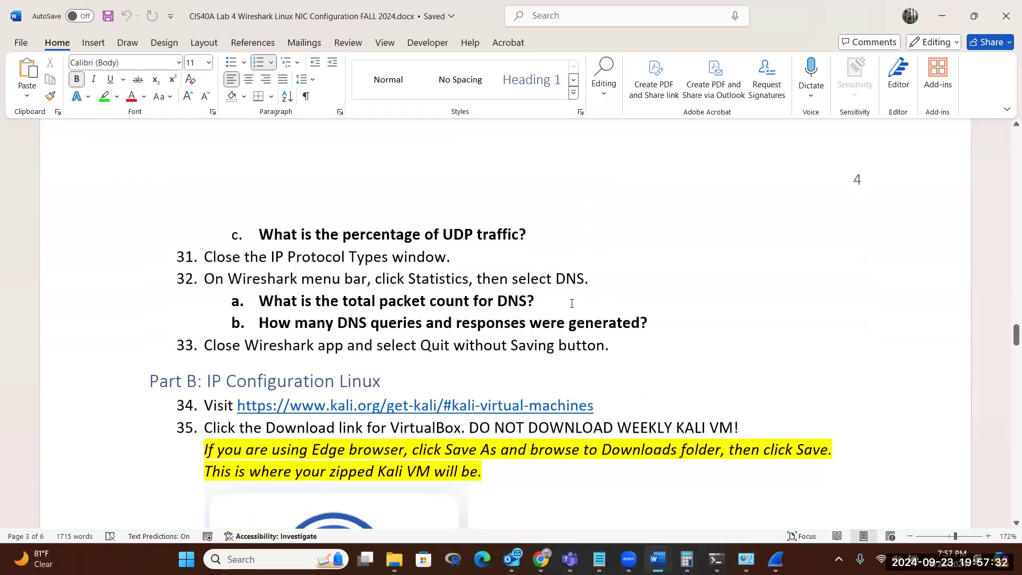
{"action": "scroll", "coordinate": [571, 303], "scroll_direction": "up", "scroll_amount": 5}
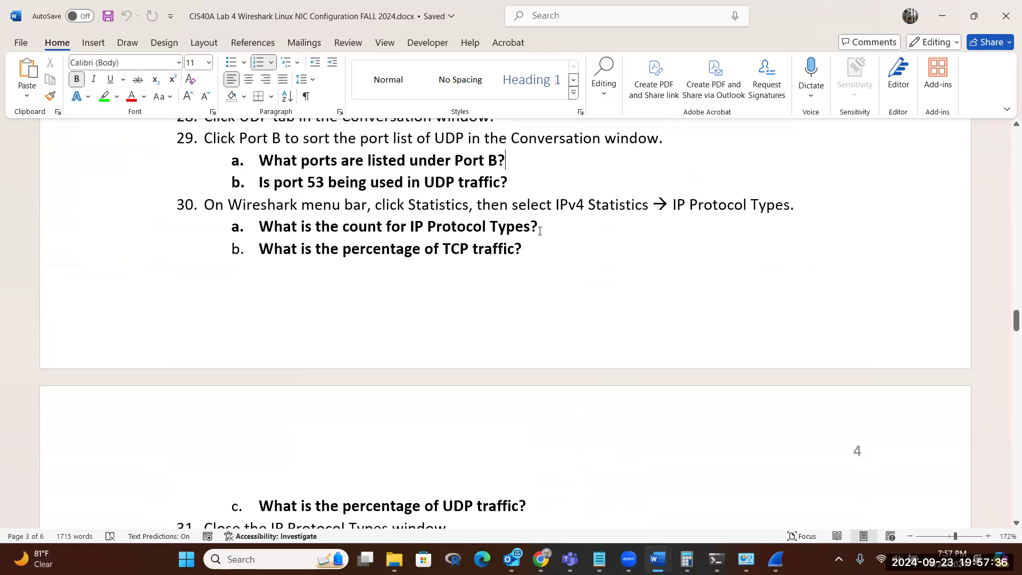
{"action": "scroll", "coordinate": [548, 298], "scroll_direction": "down", "scroll_amount": 2}
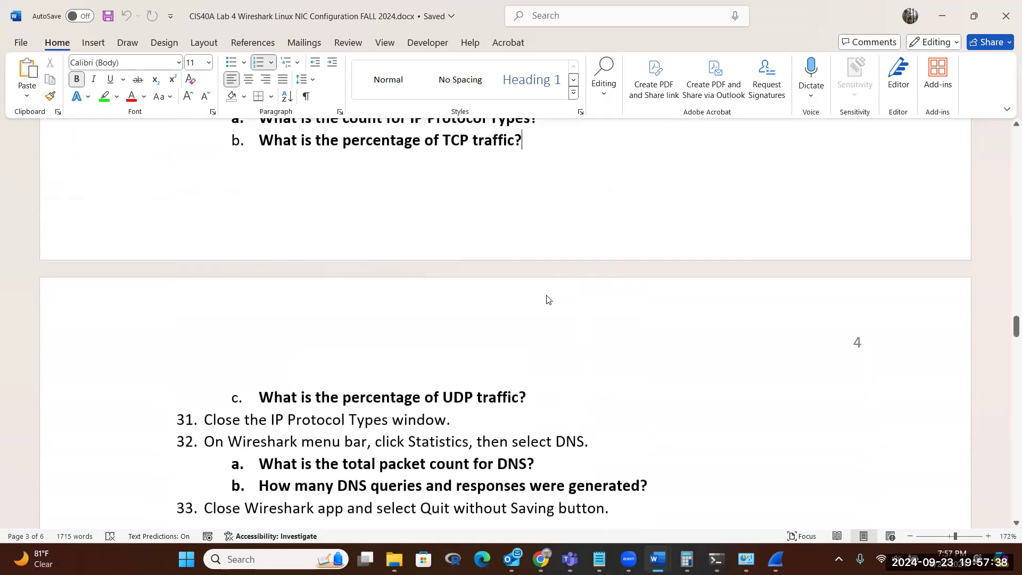
{"action": "scroll", "coordinate": [553, 320], "scroll_direction": "down", "scroll_amount": 1}
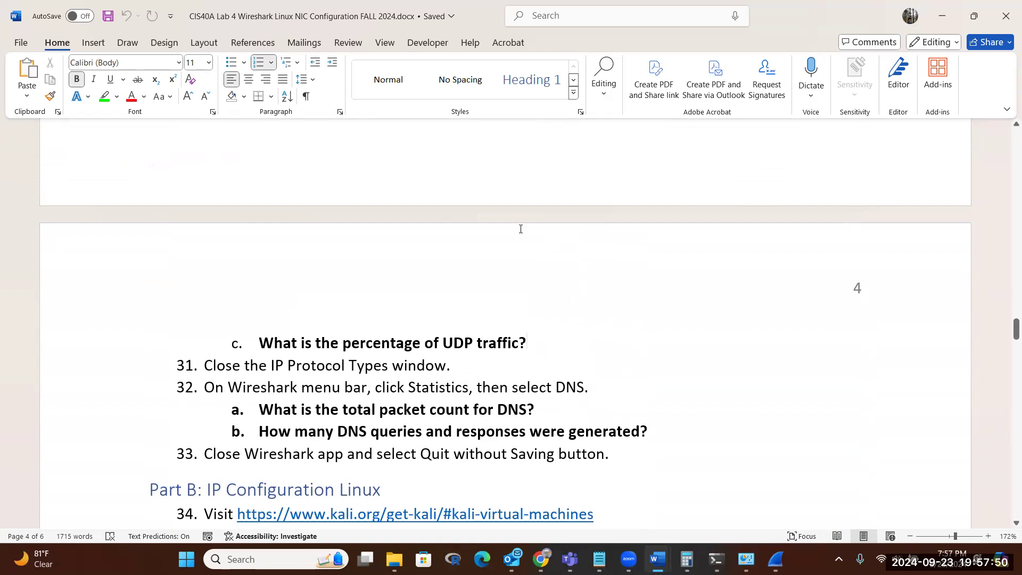
{"action": "scroll", "coordinate": [472, 339], "scroll_direction": "down", "scroll_amount": 1}
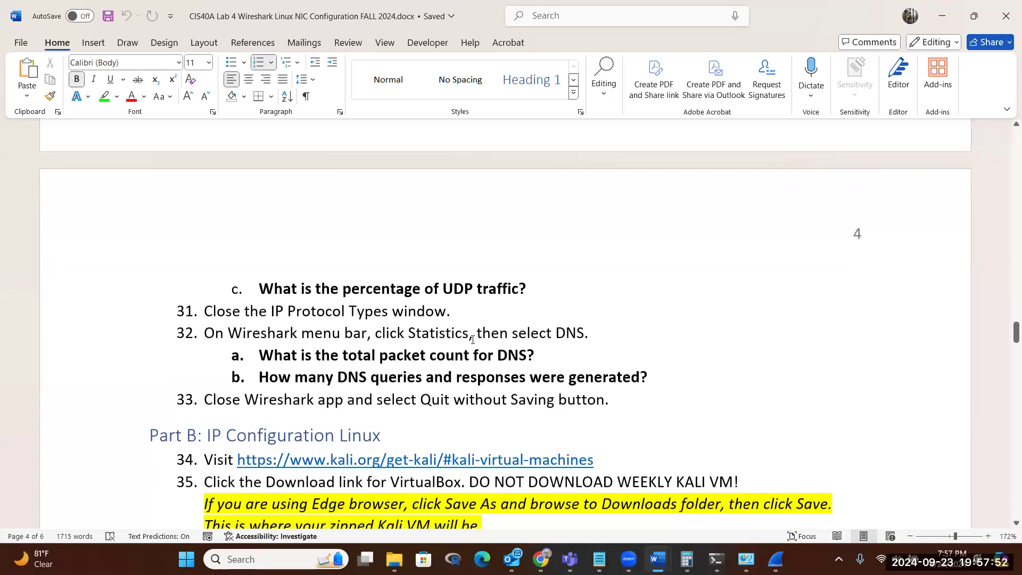
{"action": "scroll", "coordinate": [473, 341], "scroll_direction": "up", "scroll_amount": 2}
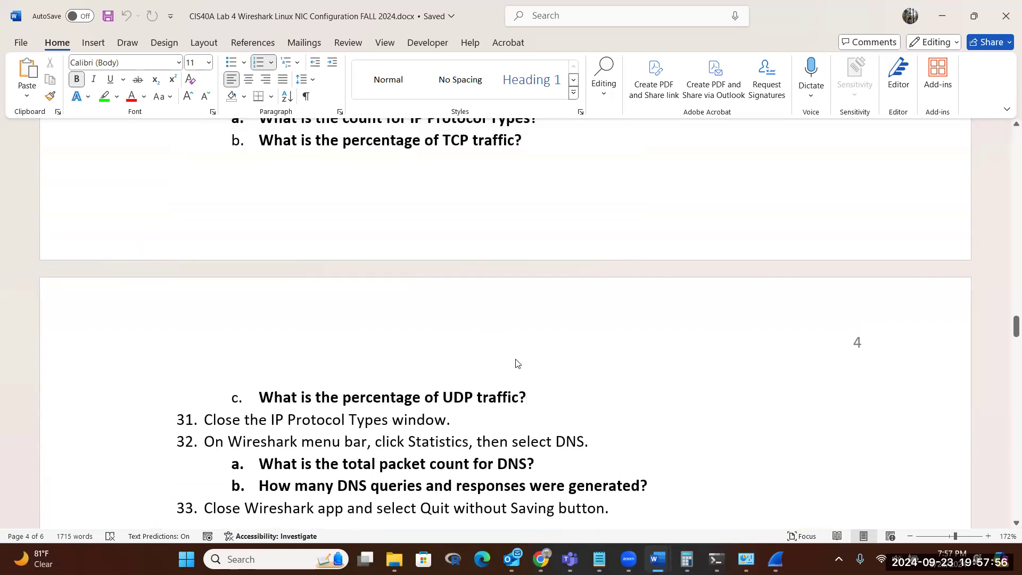
{"action": "scroll", "coordinate": [516, 363], "scroll_direction": "down", "scroll_amount": 1}
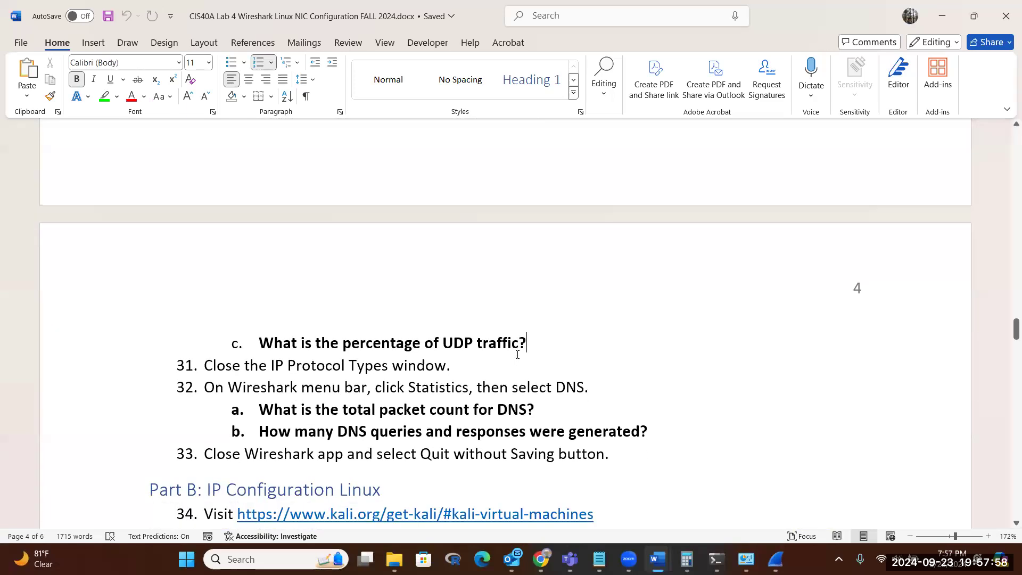
{"action": "scroll", "coordinate": [516, 355], "scroll_direction": "down", "scroll_amount": 1}
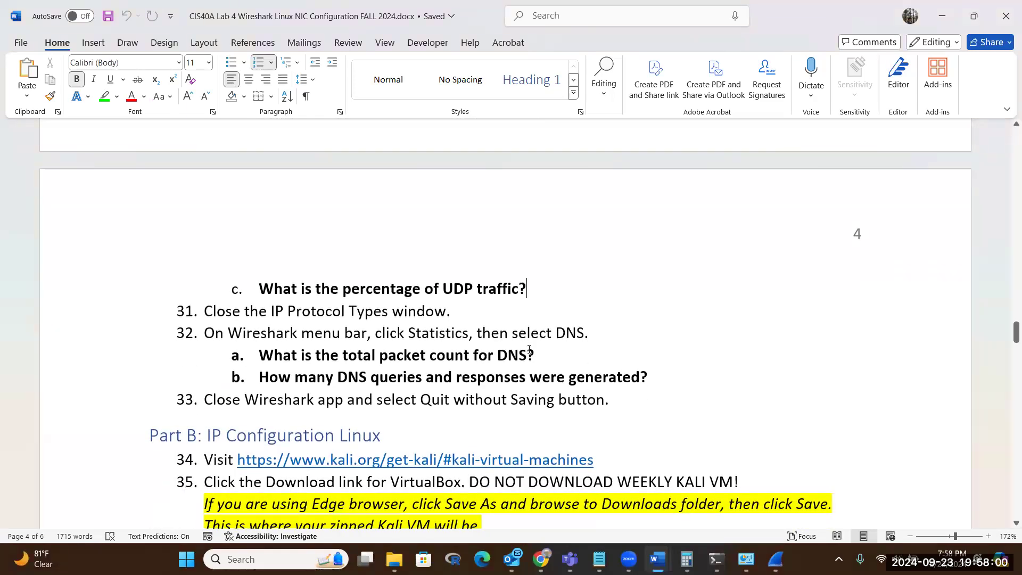
Examine the start of Part B: IP Configuration Linux, and go back to the IP Protocol Types questions in step 30
{"action": "left_click", "coordinate": [489, 311]}
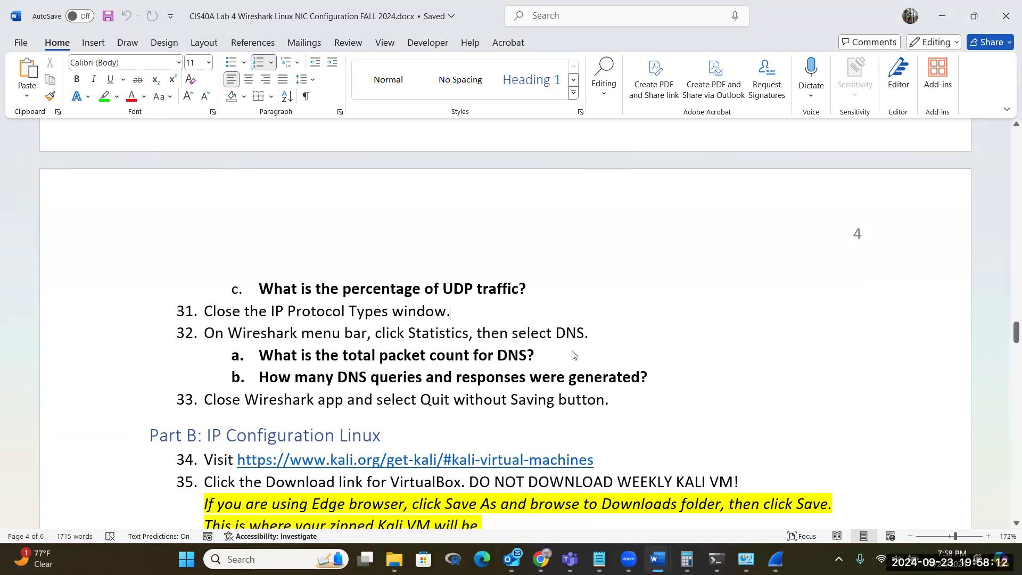
{"action": "scroll", "coordinate": [572, 355], "scroll_direction": "down", "scroll_amount": 2}
{"action": "left_click", "coordinate": [411, 328]}
{"action": "scroll", "coordinate": [520, 335], "scroll_direction": "down", "scroll_amount": 1}
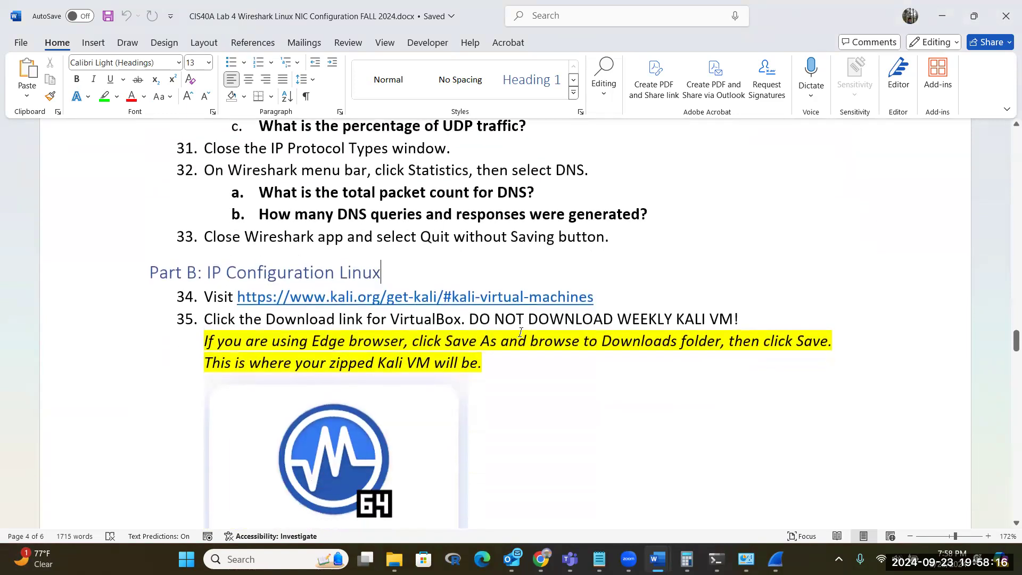
{"action": "scroll", "coordinate": [521, 332], "scroll_direction": "up", "scroll_amount": 3}
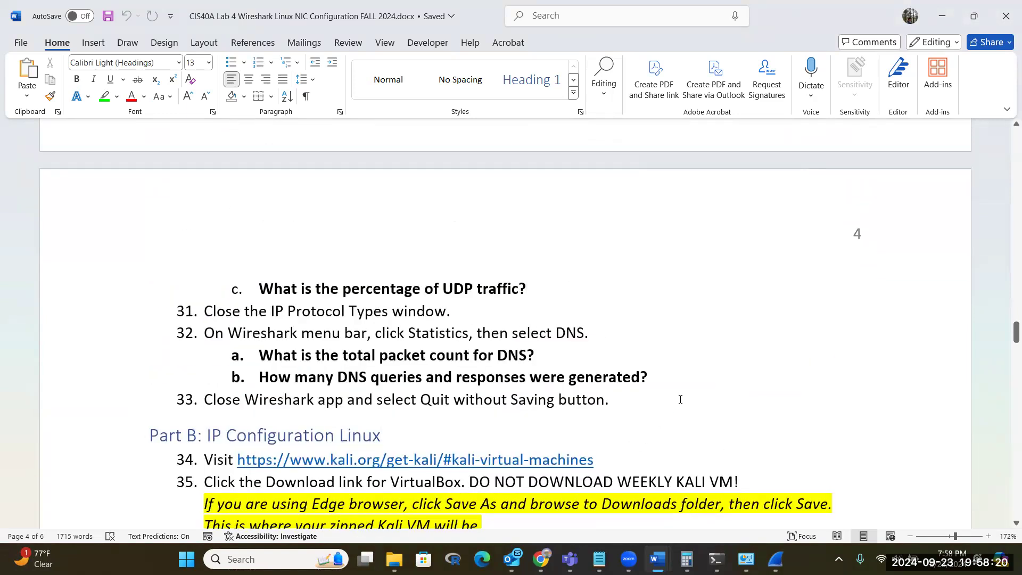
{"action": "scroll", "coordinate": [680, 399], "scroll_direction": "up", "scroll_amount": 3}
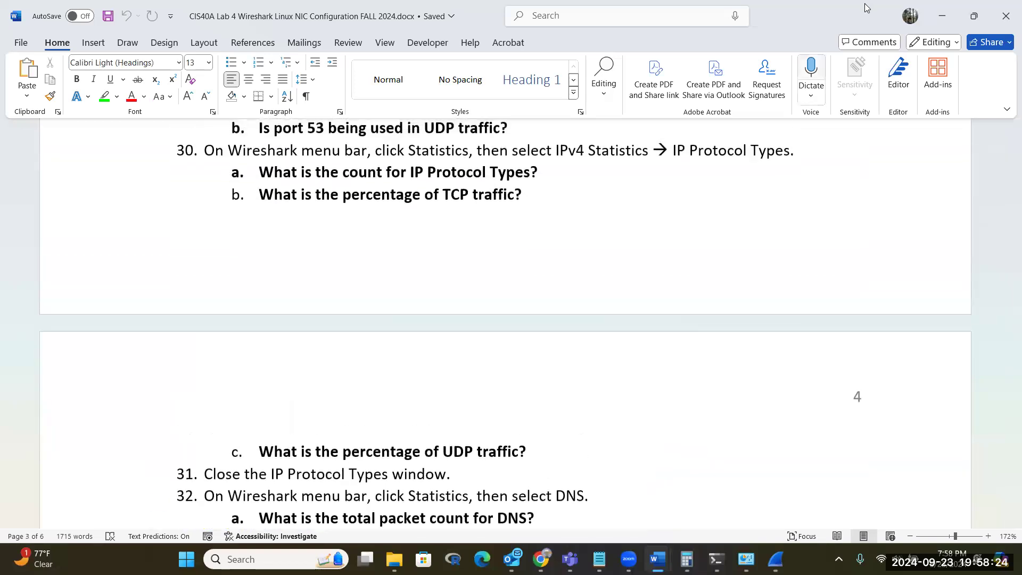
{"action": "left_click", "coordinate": [850, 101]}
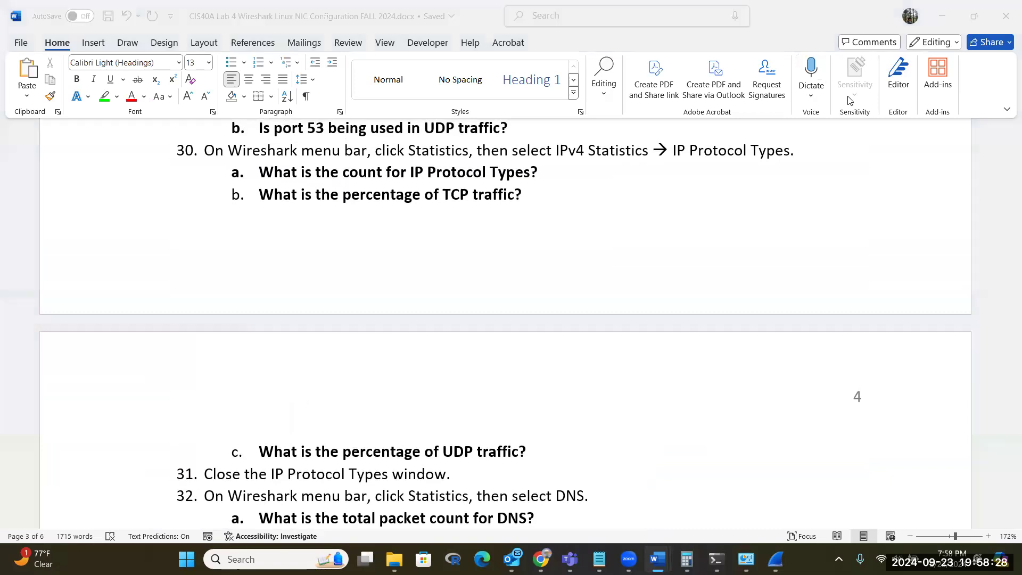